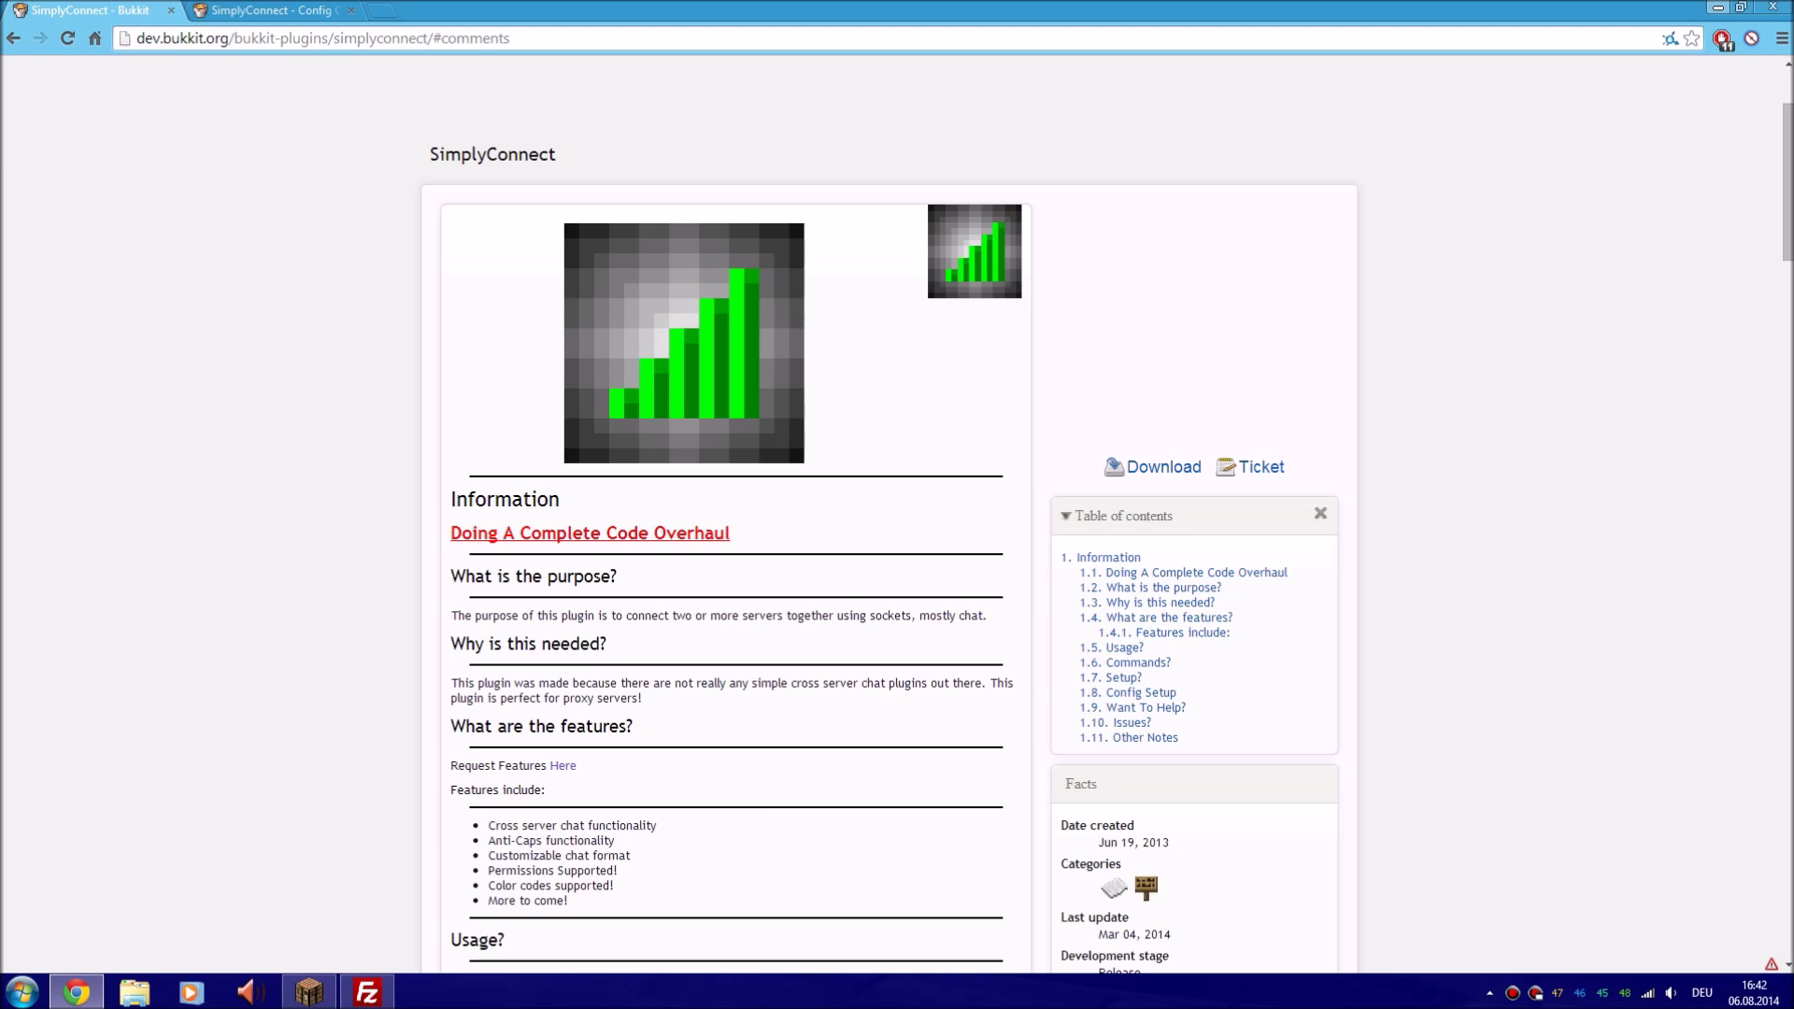
Open the SimplyConnect V_2.2.1 file page from the plugin's recent files in a separate browser tab
{"action": "scroll", "coordinate": [1177, 564], "scroll_direction": "down", "scroll_amount": 6}
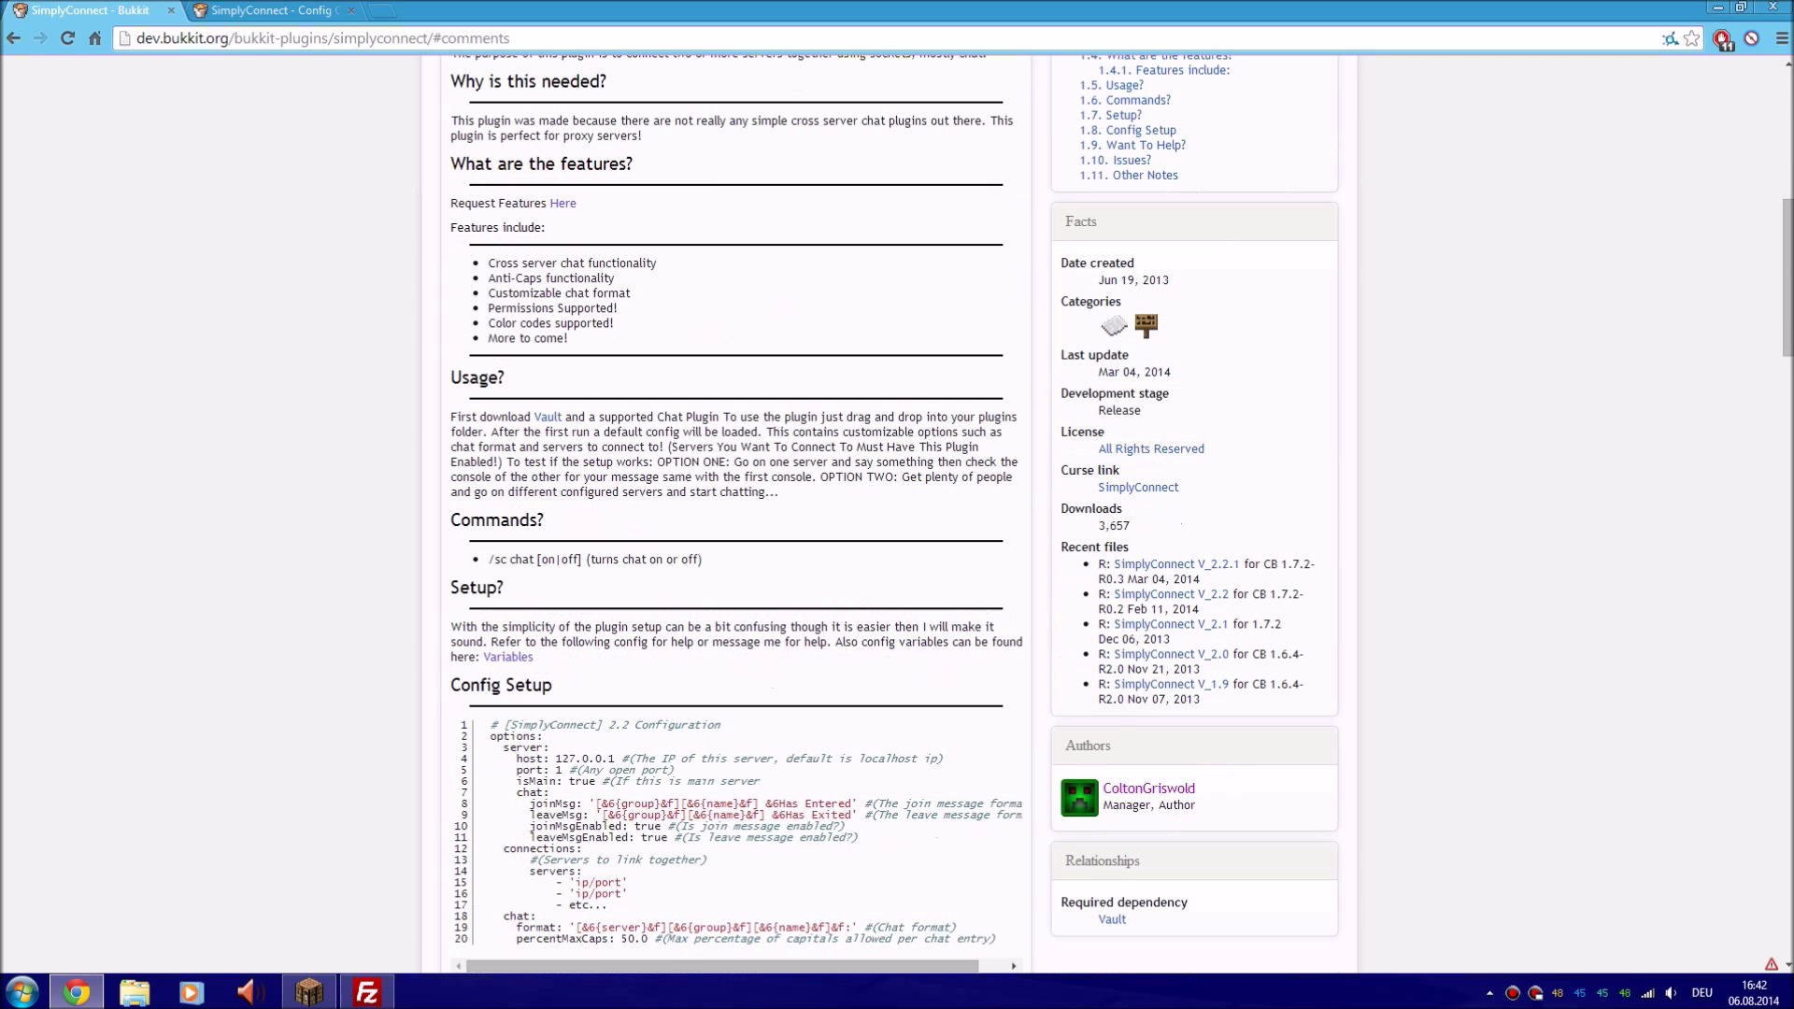
{"action": "right_click", "coordinate": [1183, 563]}
{"action": "left_click", "coordinate": [1232, 573]}
{"action": "left_click", "coordinate": [267, 11]}
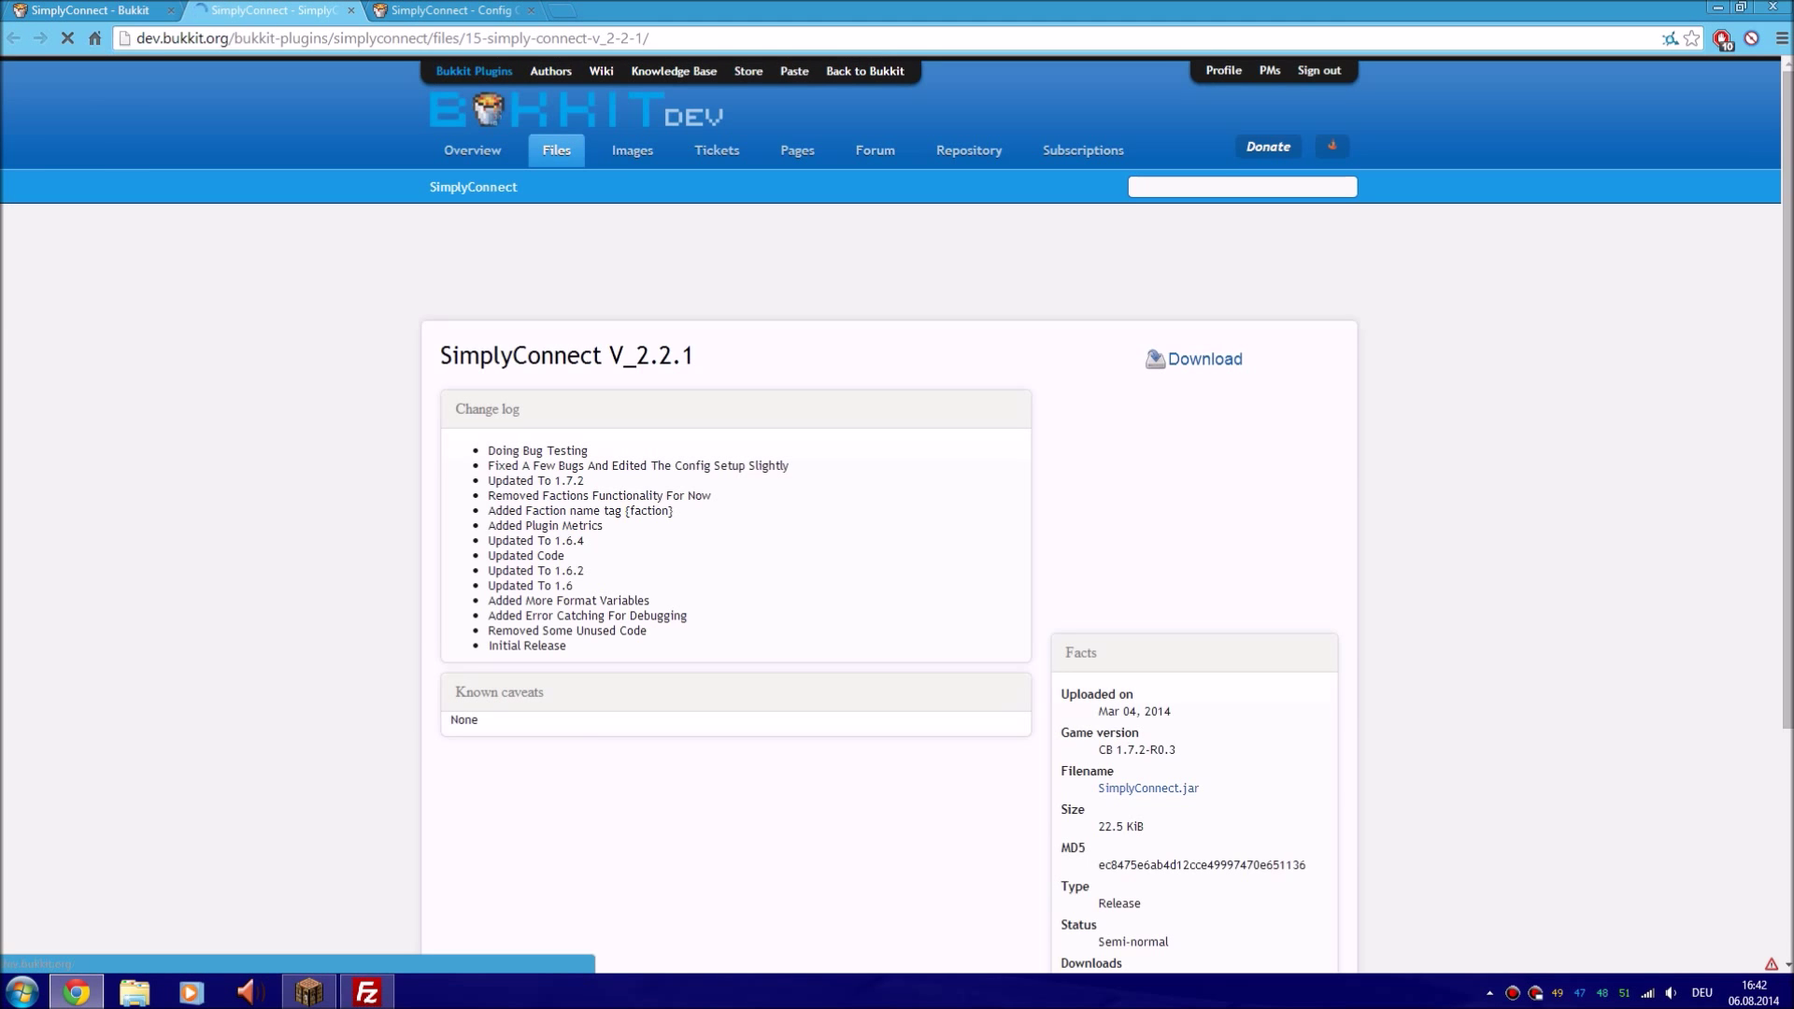
{"action": "key", "text": "ctrl+shift+Tab"}
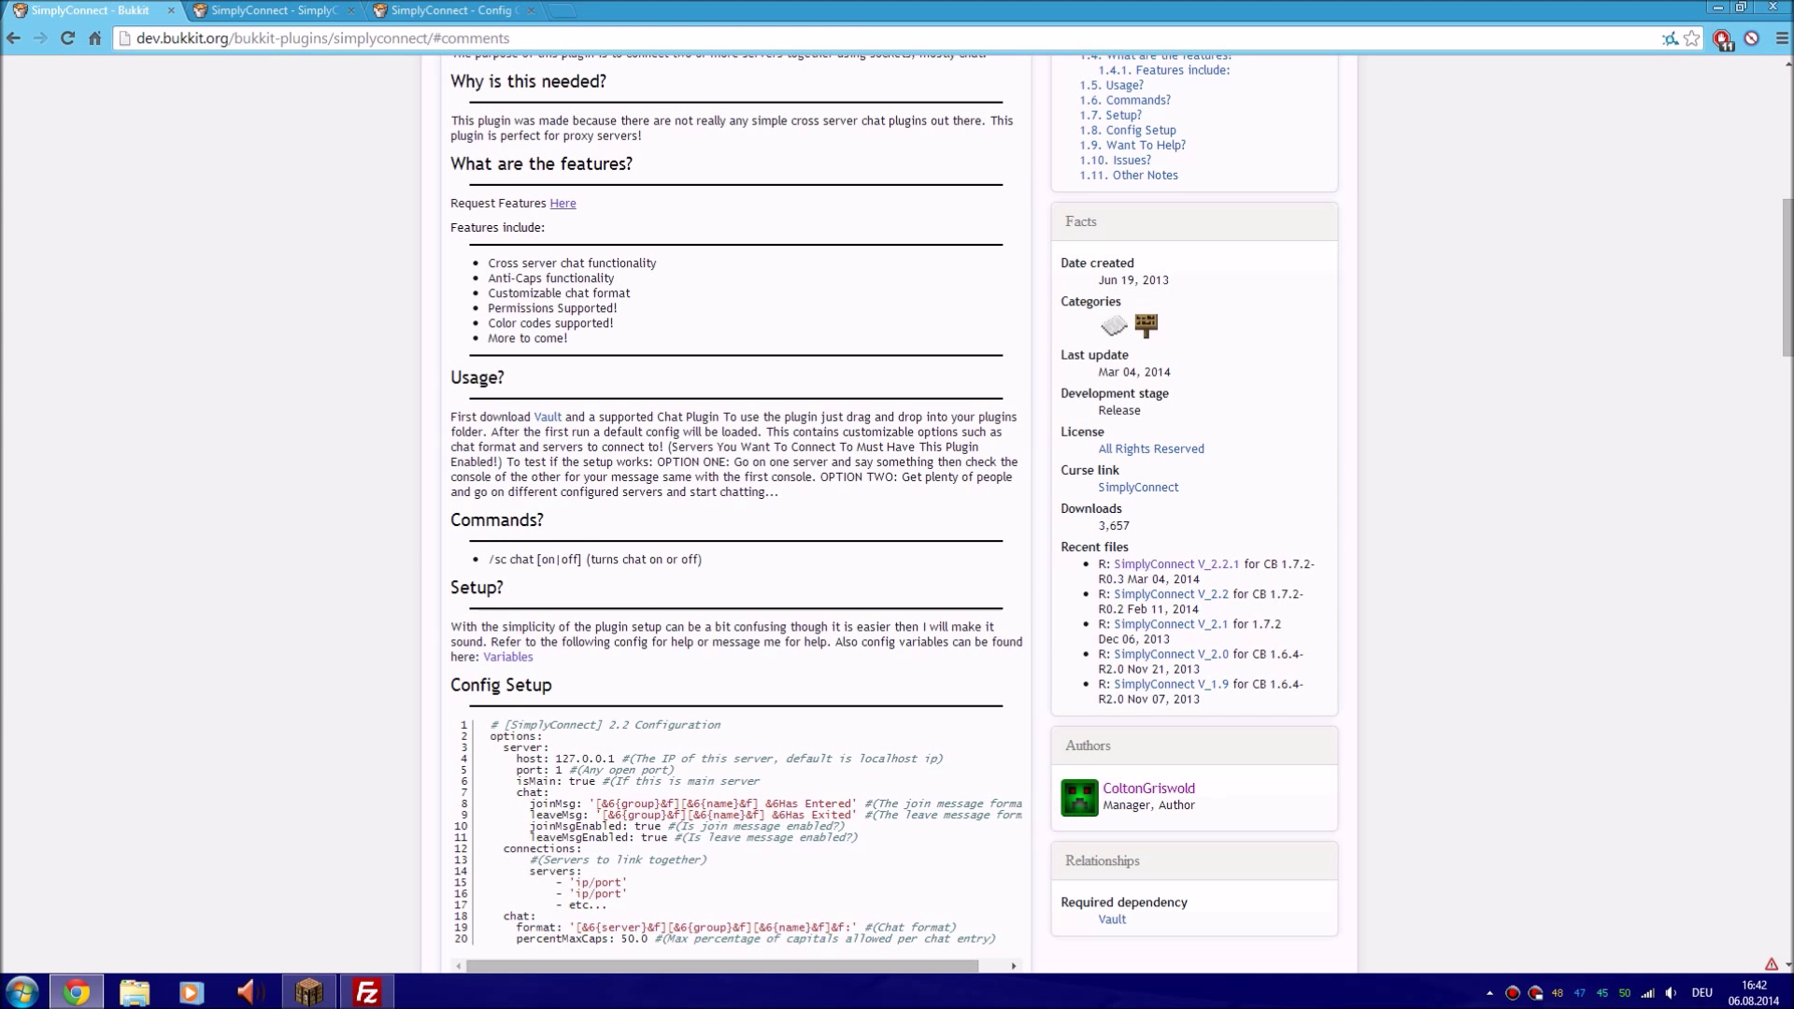
{"action": "key", "text": "ctrl+Tab"}
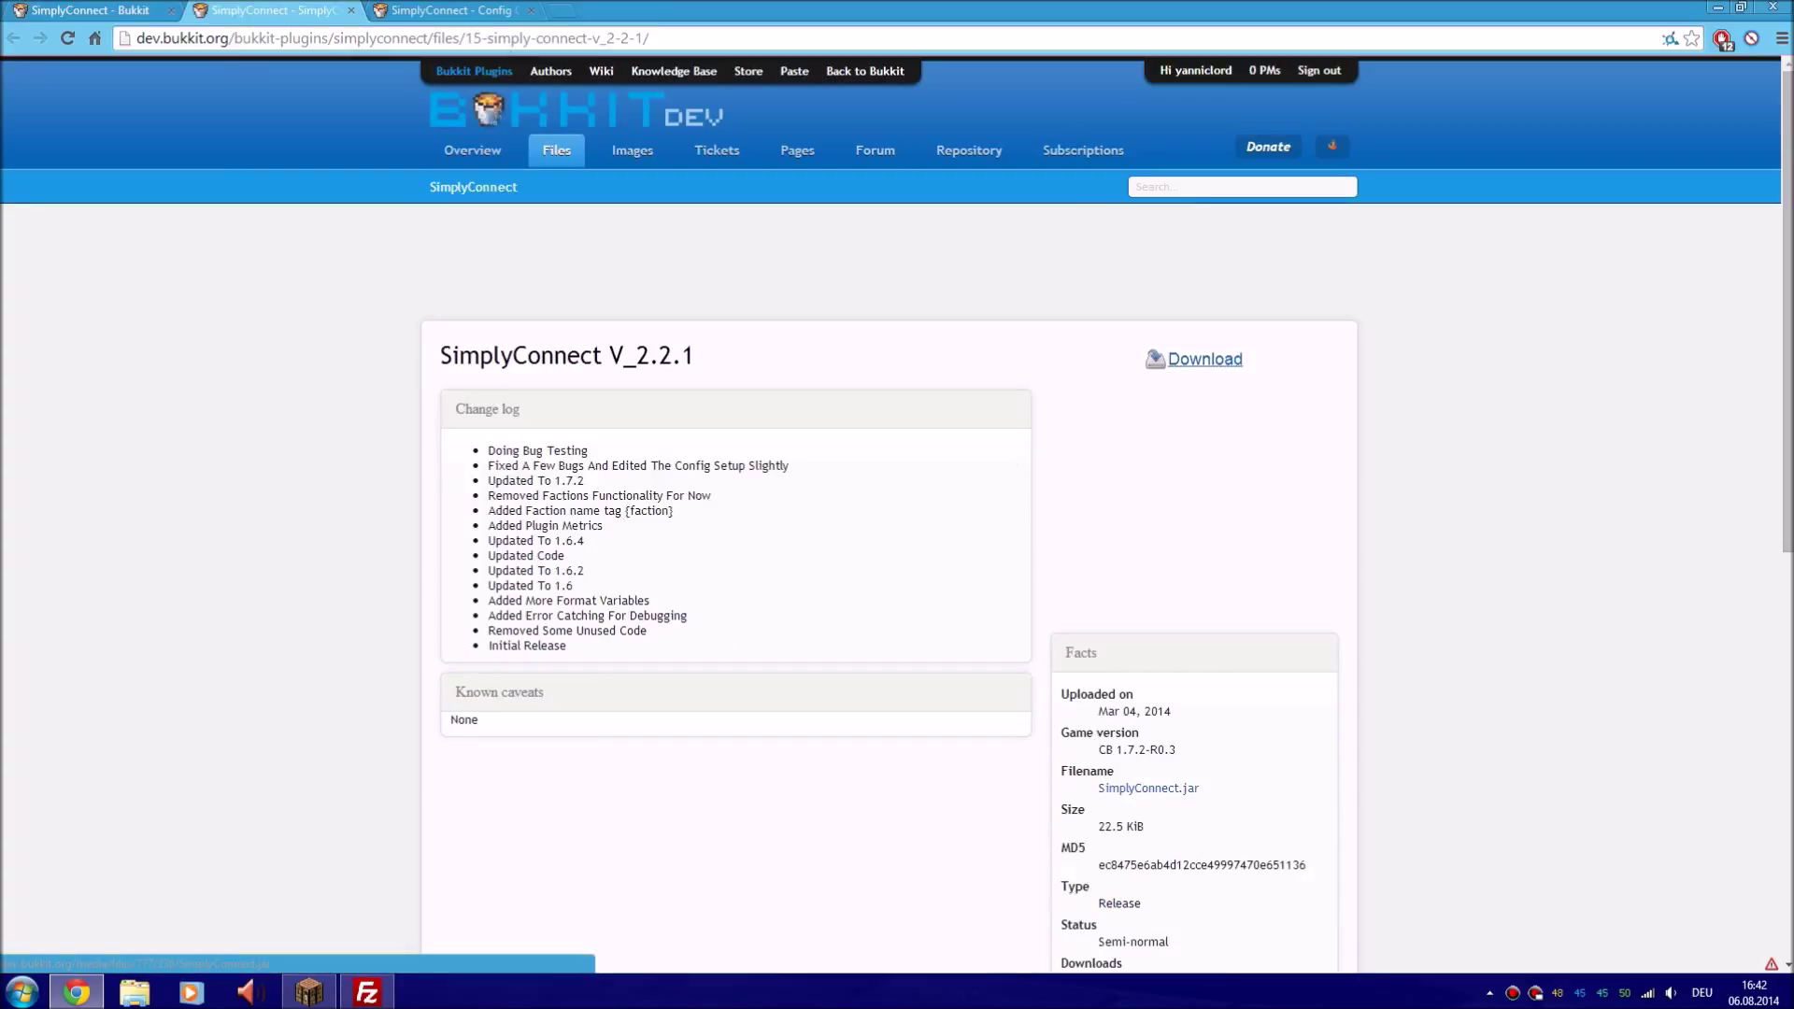
Download the SimplyConnect V_2.2.1 file and close its file page
{"action": "left_click", "coordinate": [1204, 360]}
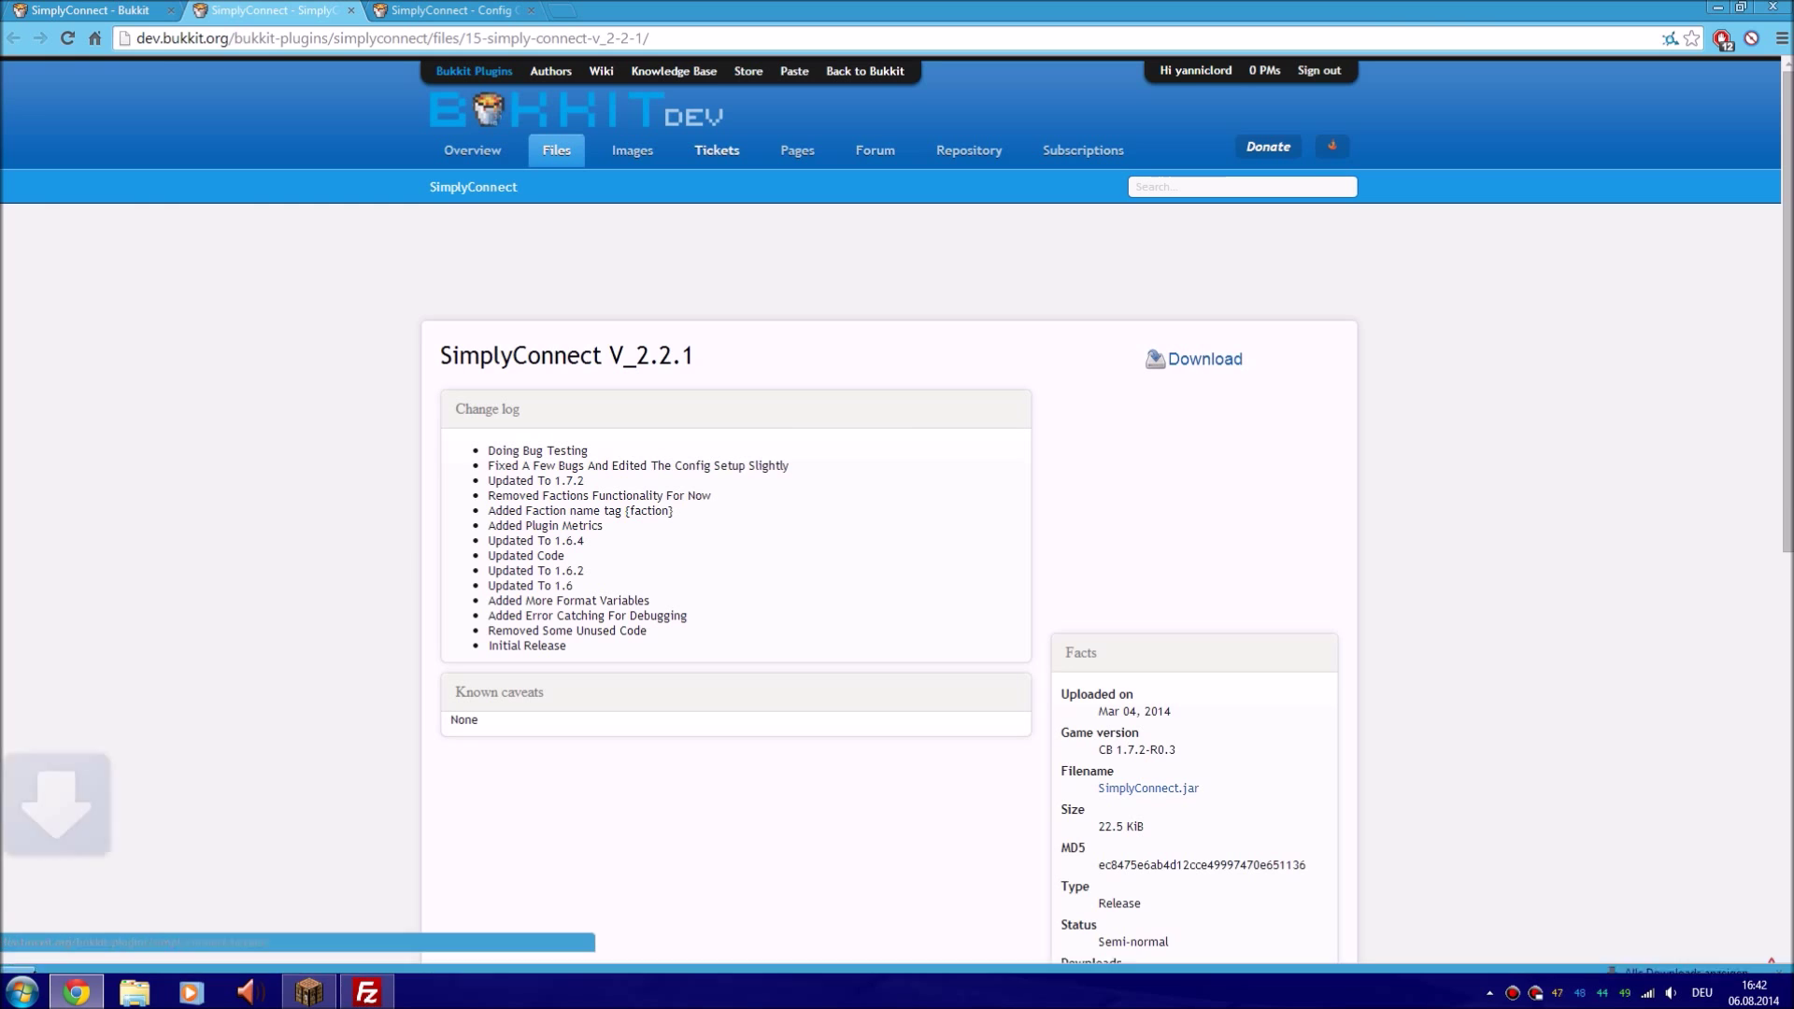
{"action": "left_click", "coordinate": [508, 953]}
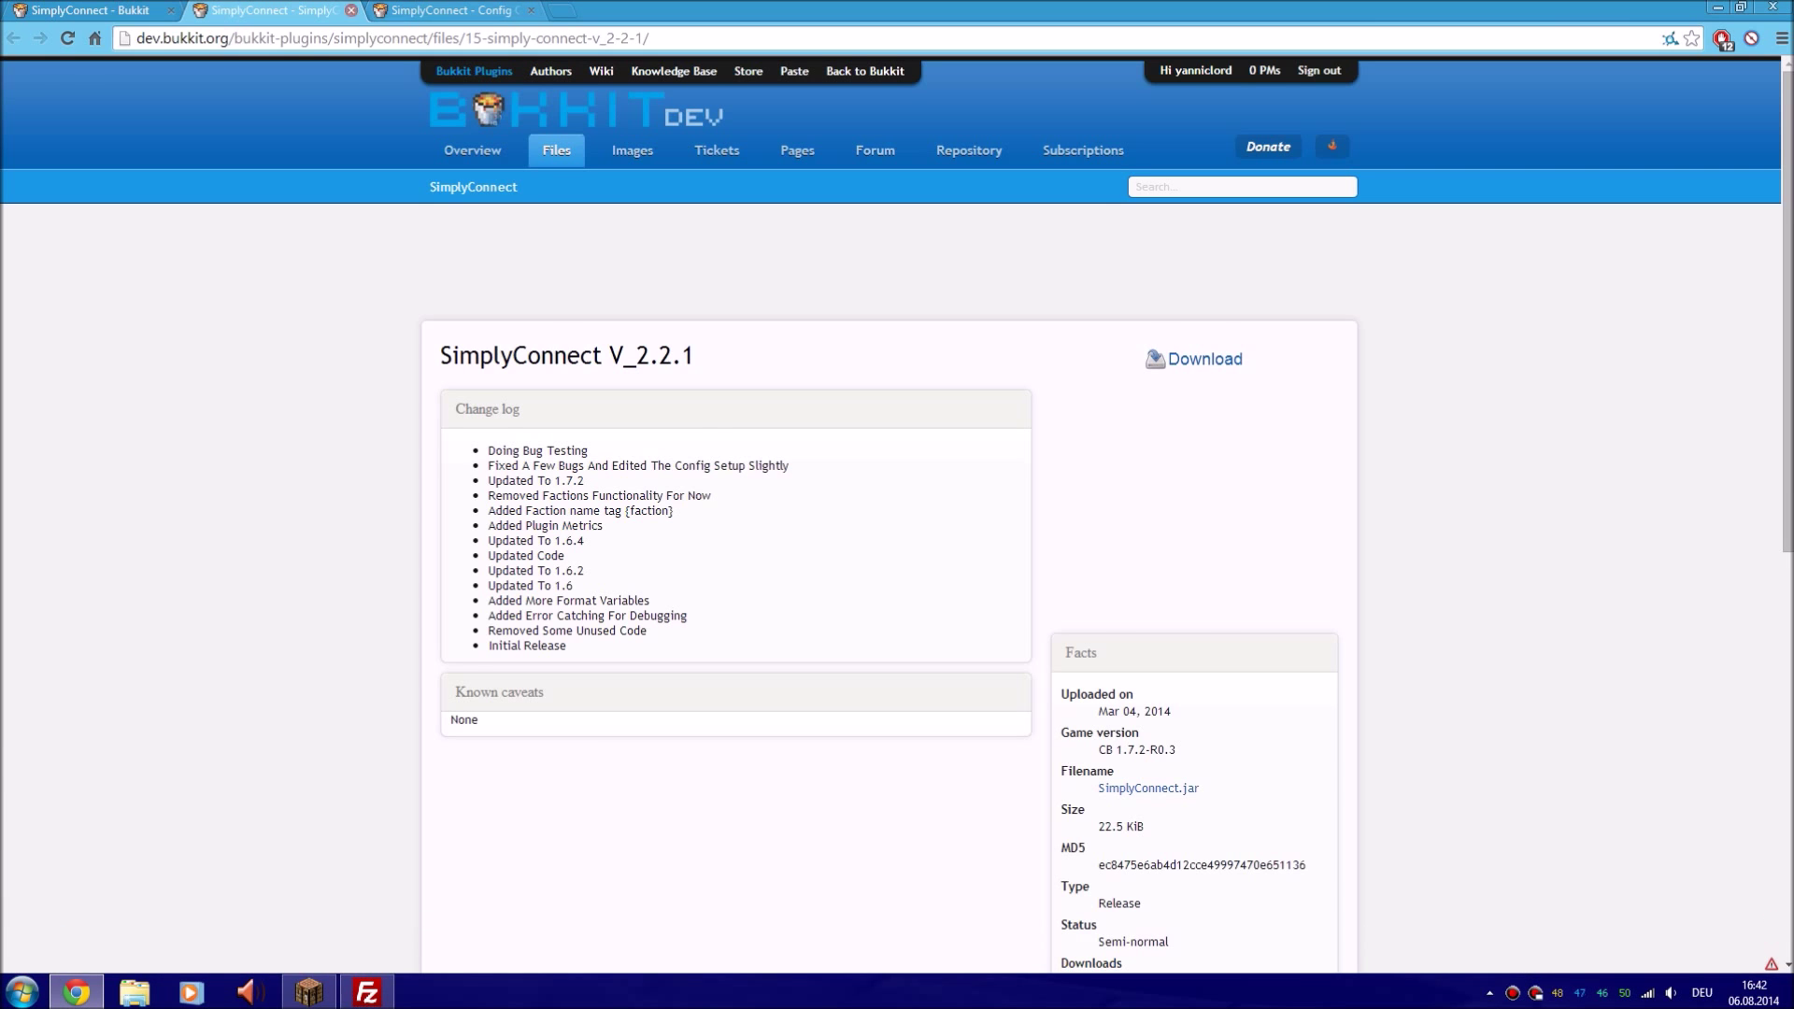
{"action": "left_click", "coordinate": [351, 10]}
{"action": "scroll", "coordinate": [897, 505], "scroll_direction": "up", "scroll_amount": 6}
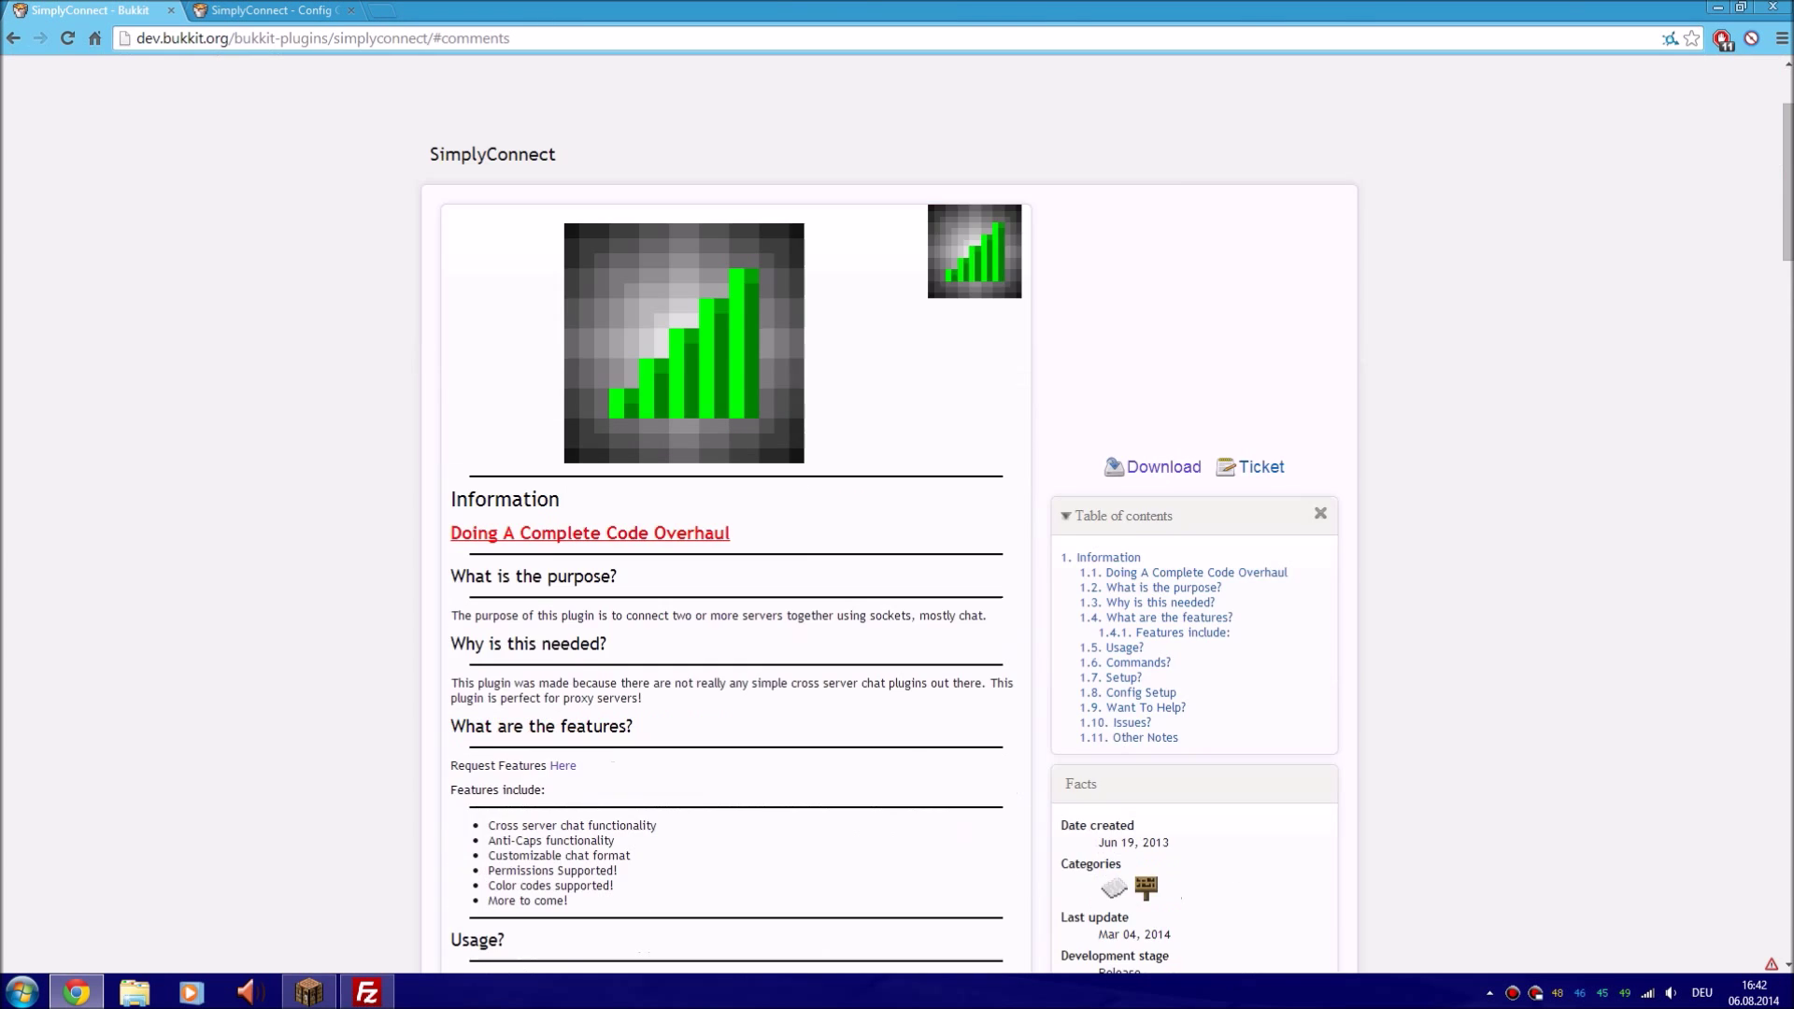
{"action": "scroll", "coordinate": [1214, 564], "scroll_direction": "down", "scroll_amount": 6}
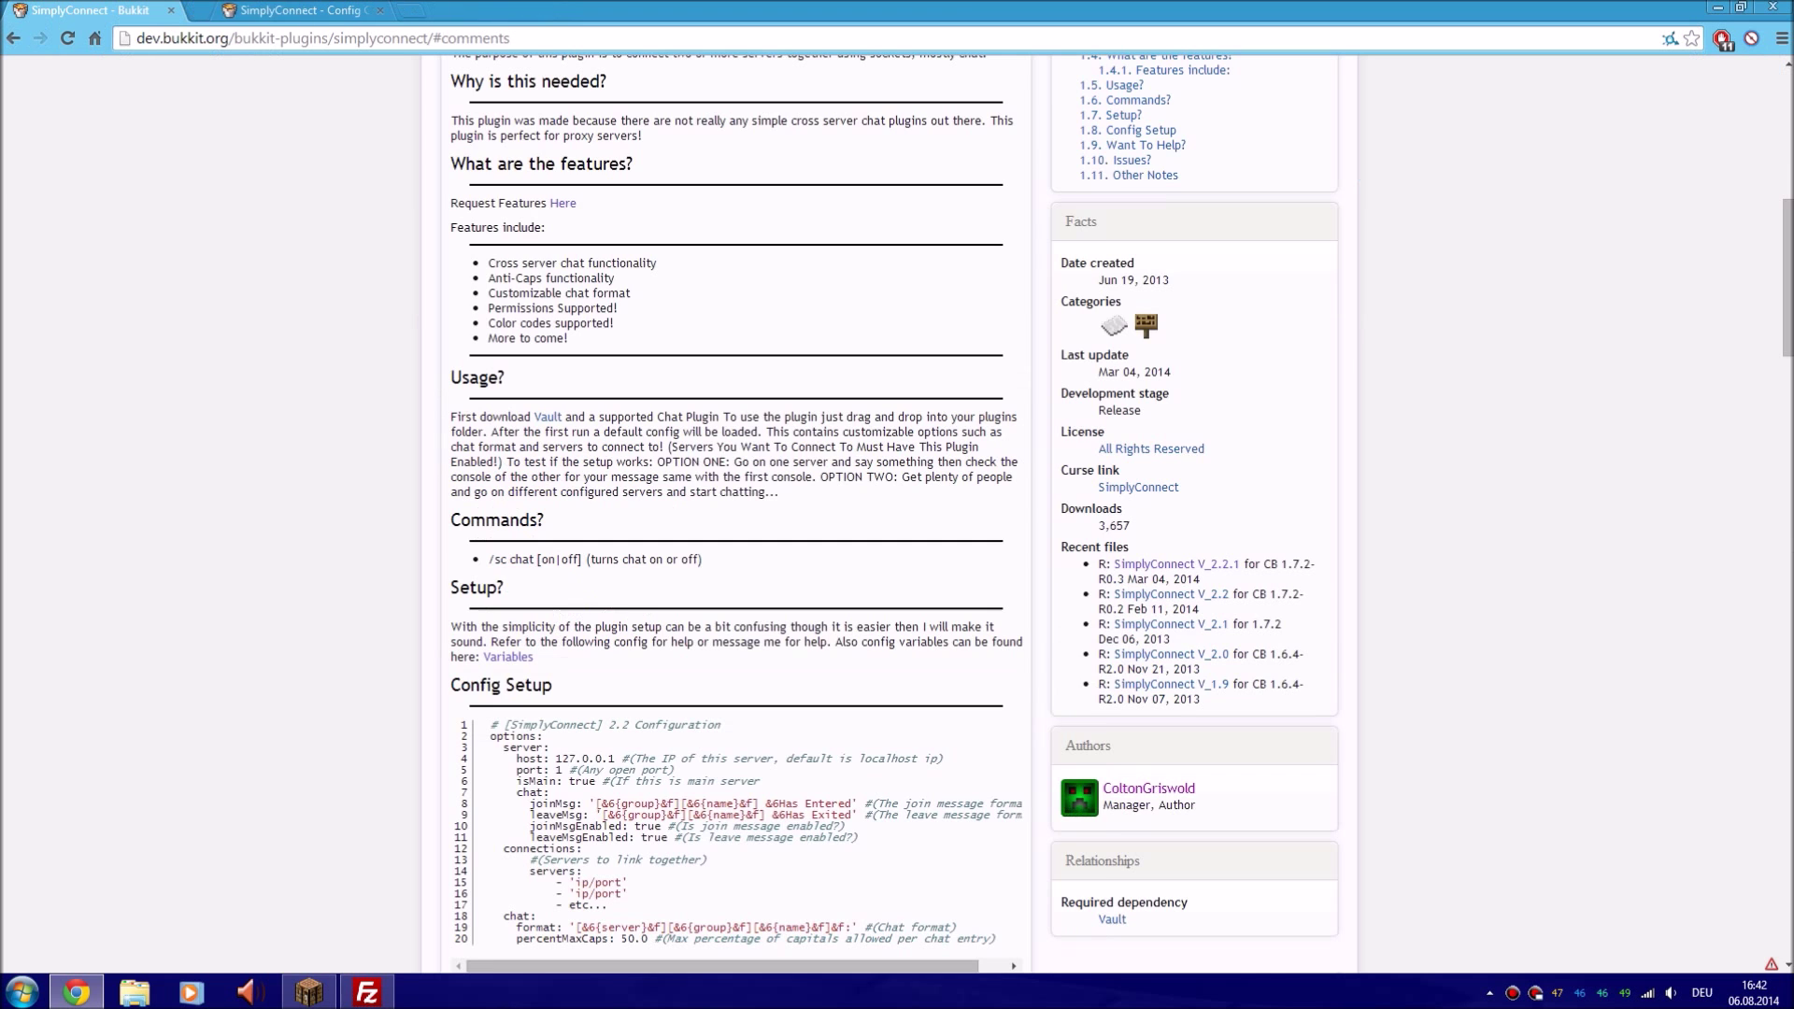
{"action": "left_click", "coordinate": [351, 10]}
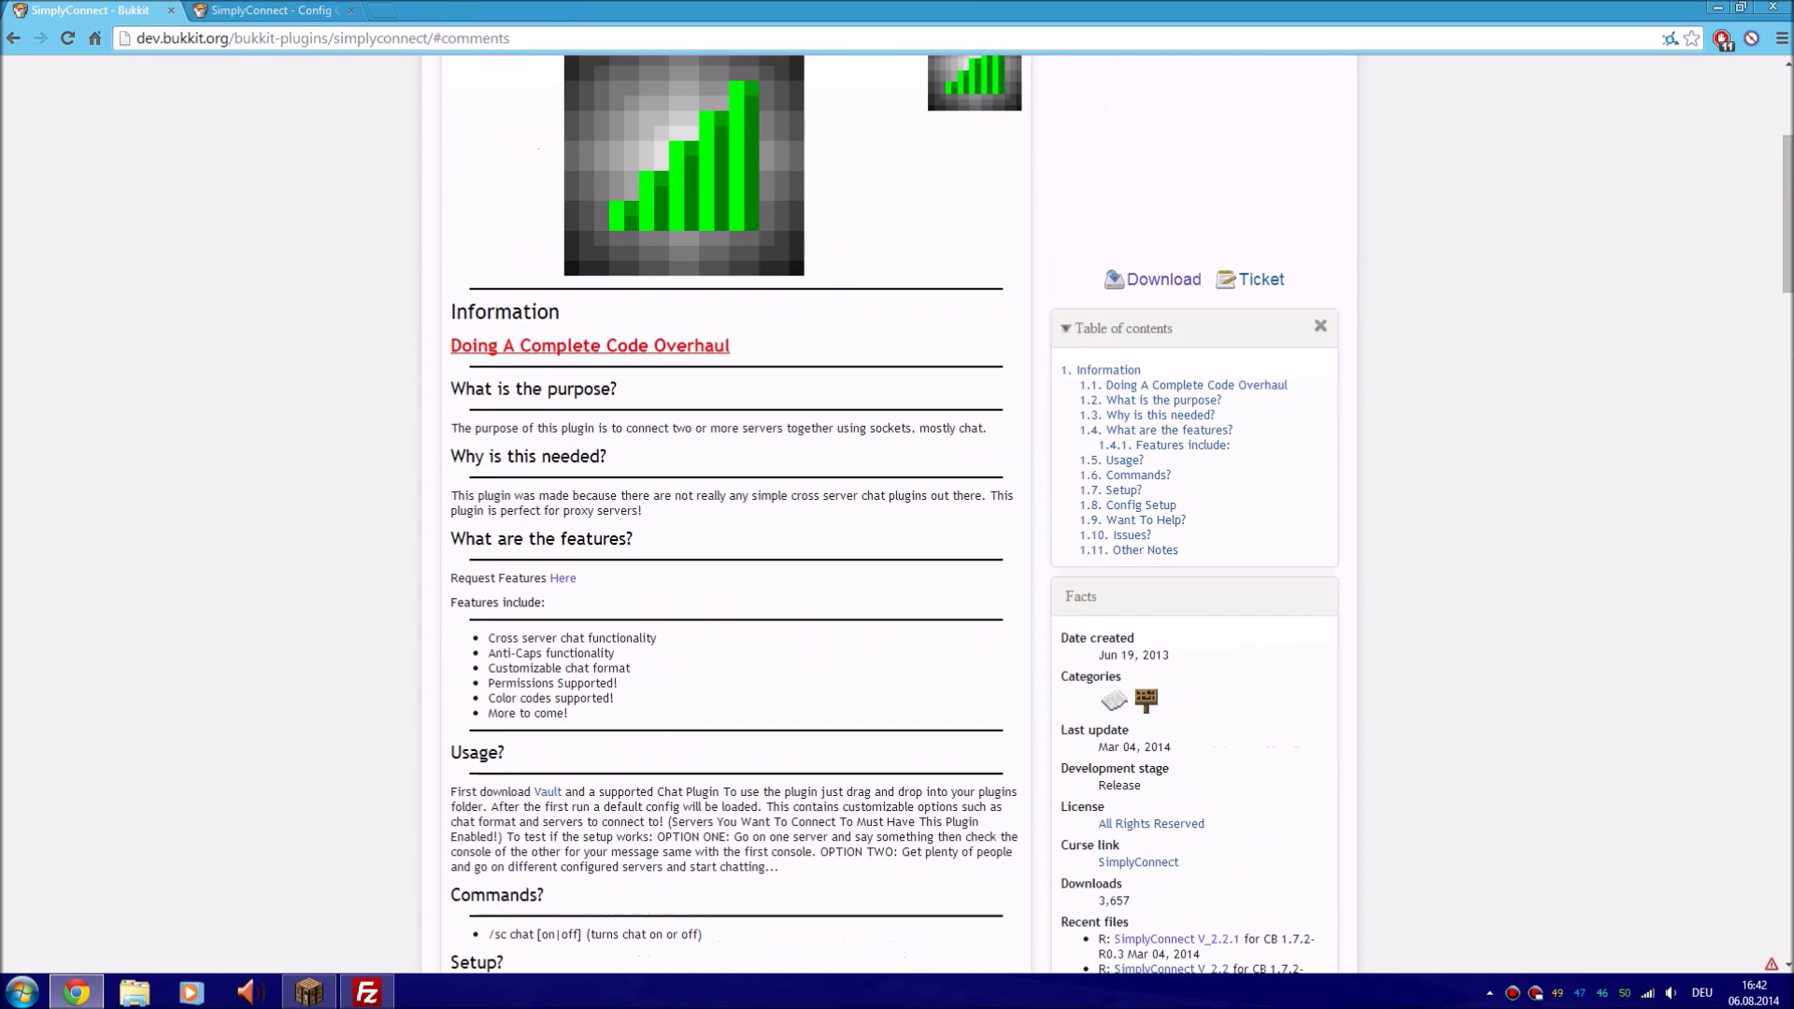
{"action": "scroll", "coordinate": [945, 52], "scroll_direction": "up", "scroll_amount": 2}
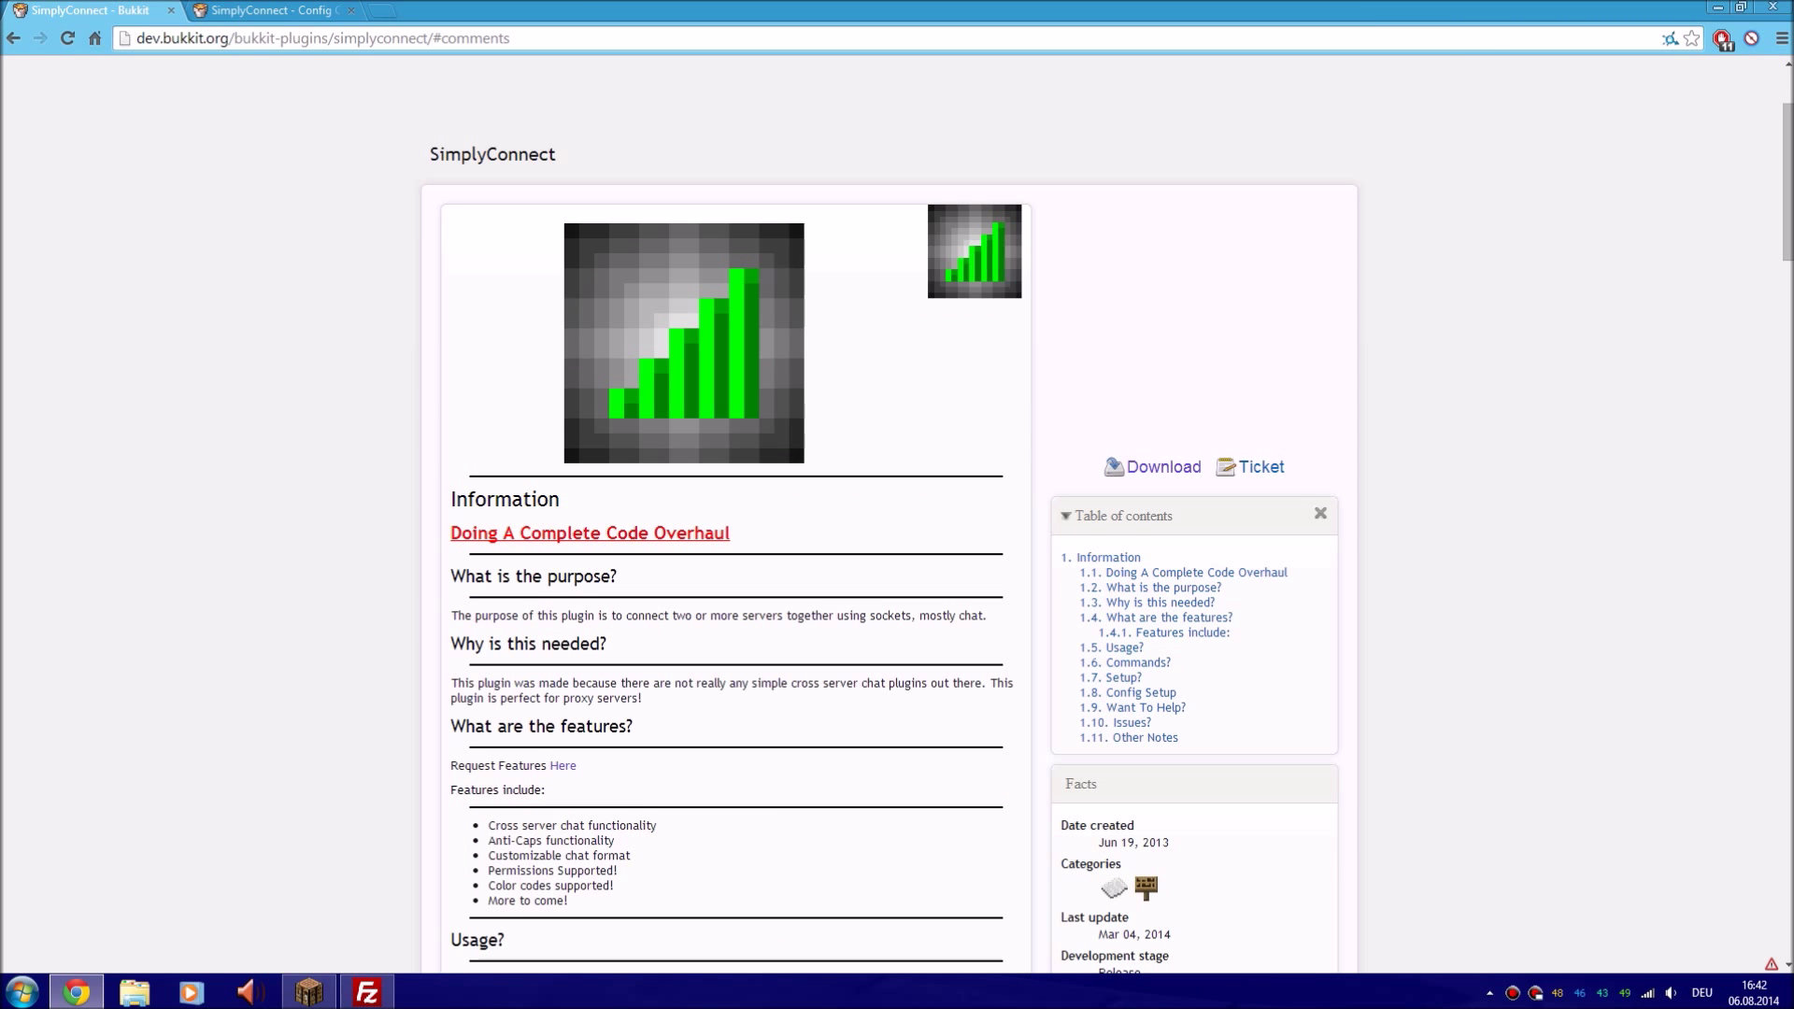
Switch to Minecraft, start logging in to DNSCraft, cancel that and join the Minecraft Server entry (DNSFlowers-2) instead
{"action": "left_click", "coordinate": [309, 992]}
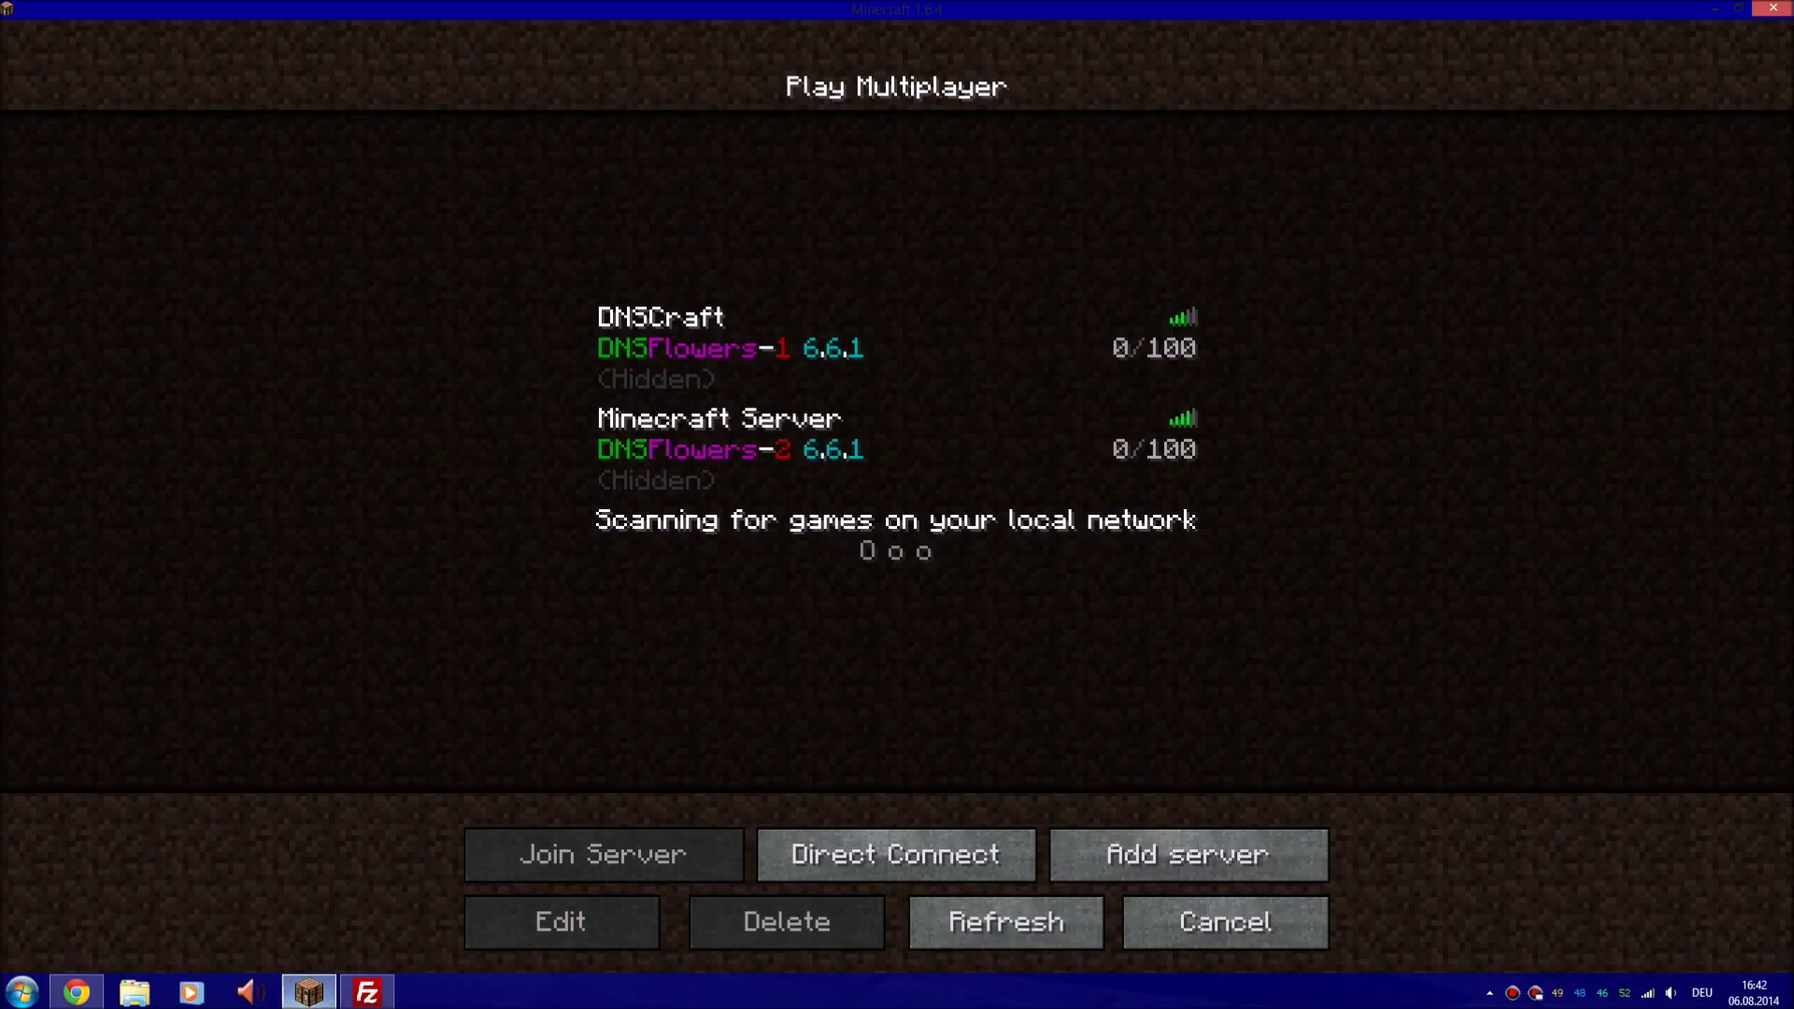
{"action": "left_click", "coordinate": [897, 348]}
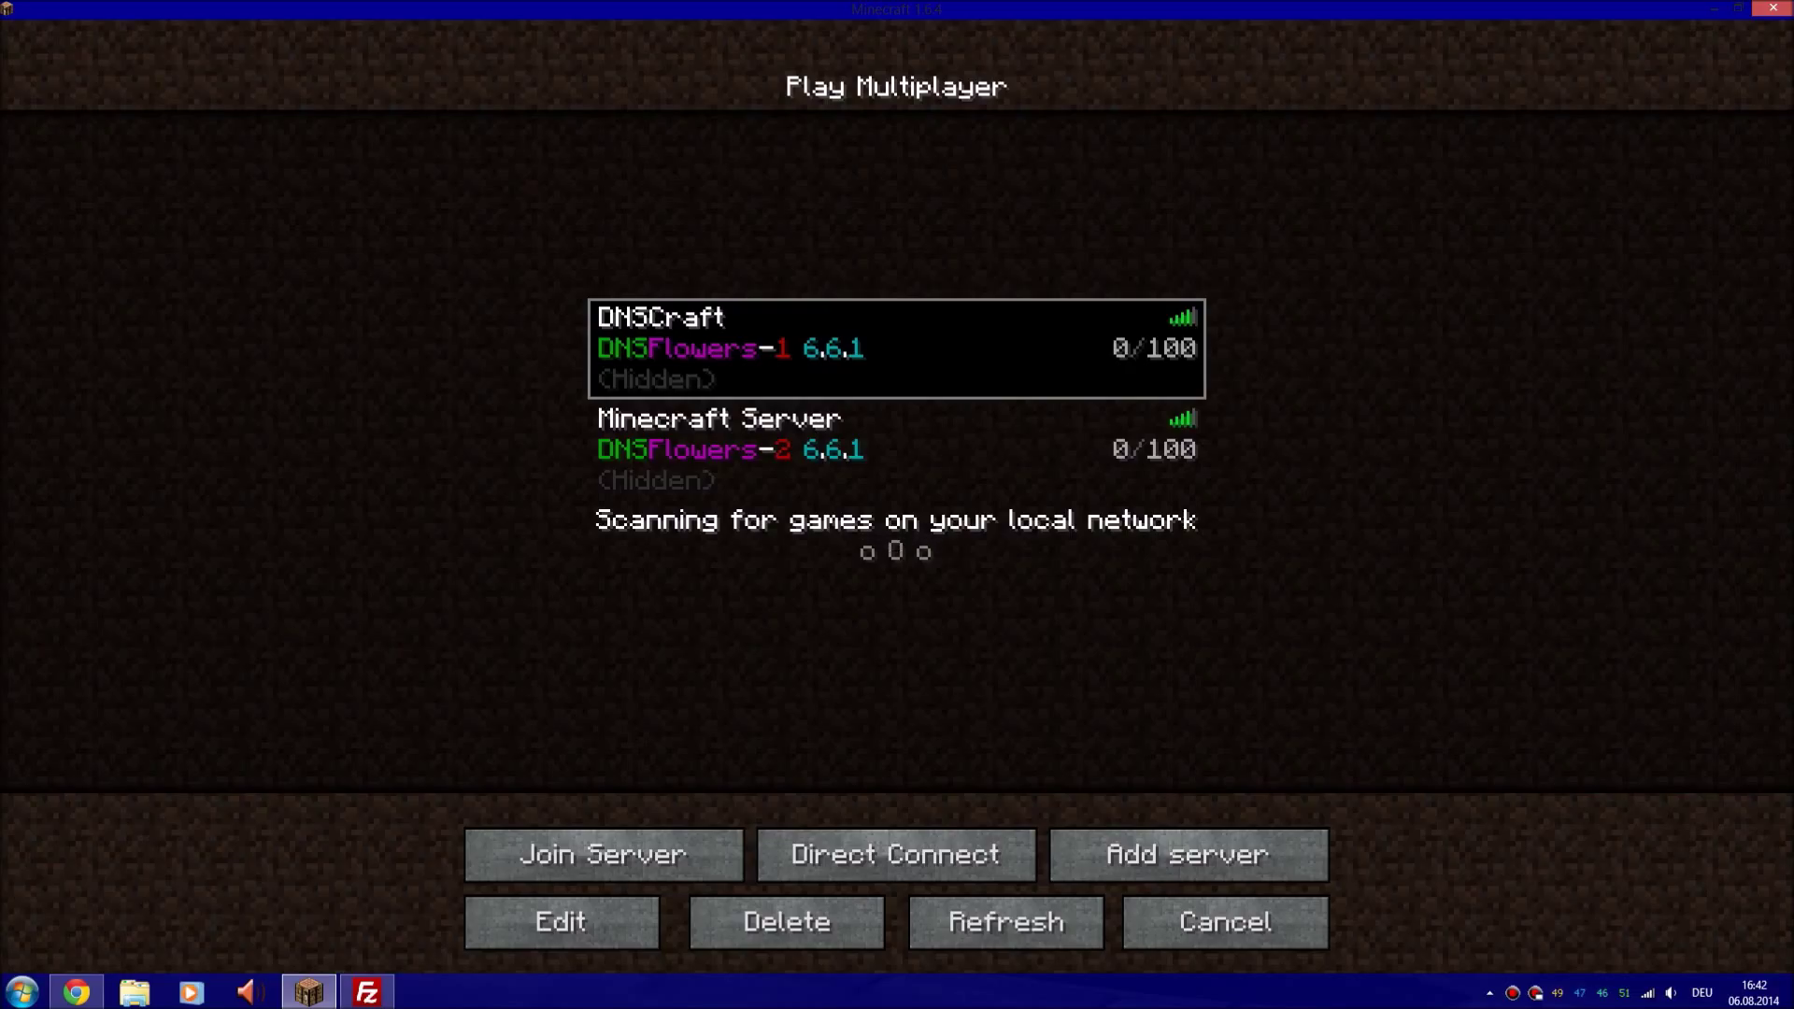
{"action": "key", "text": "Return"}
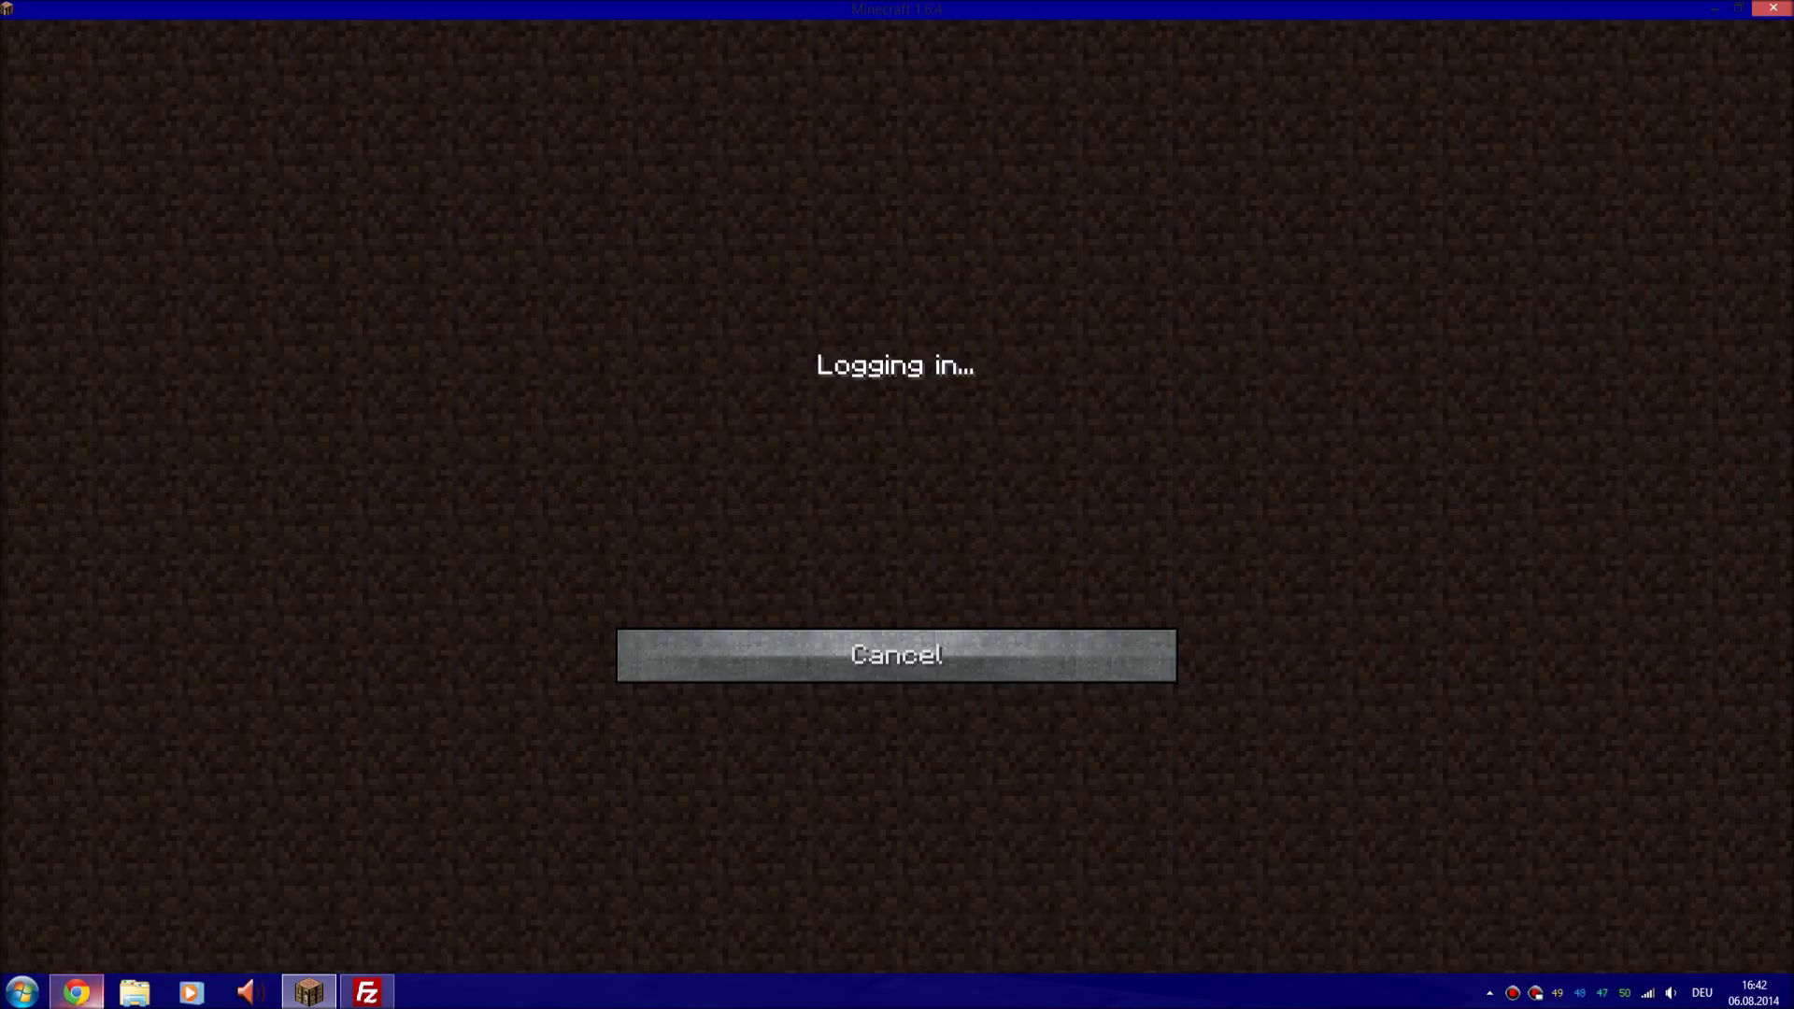
{"action": "key", "text": "Escape"}
{"action": "double_click", "coordinate": [896, 449]}
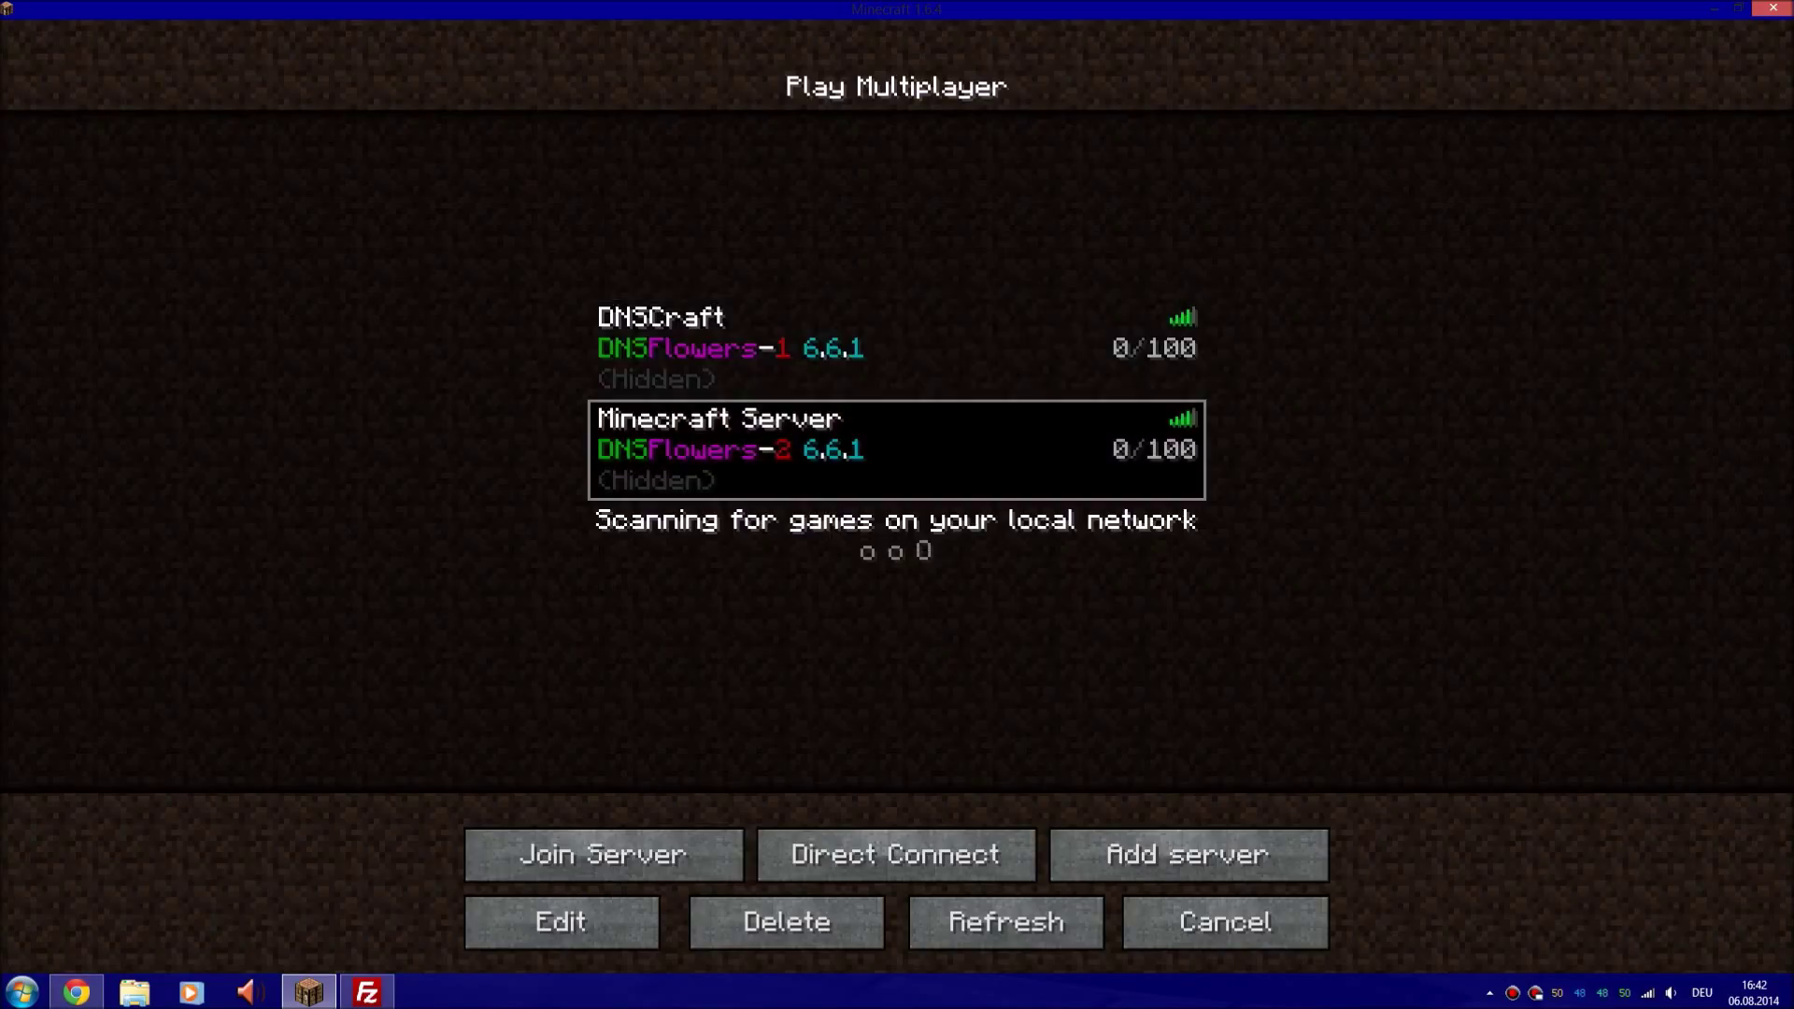
Switch to Chrome, open verygames.co.uk/panel.vg in a new tab and go to the Minecraft server's maintenance page
{"action": "left_click", "coordinate": [75, 993]}
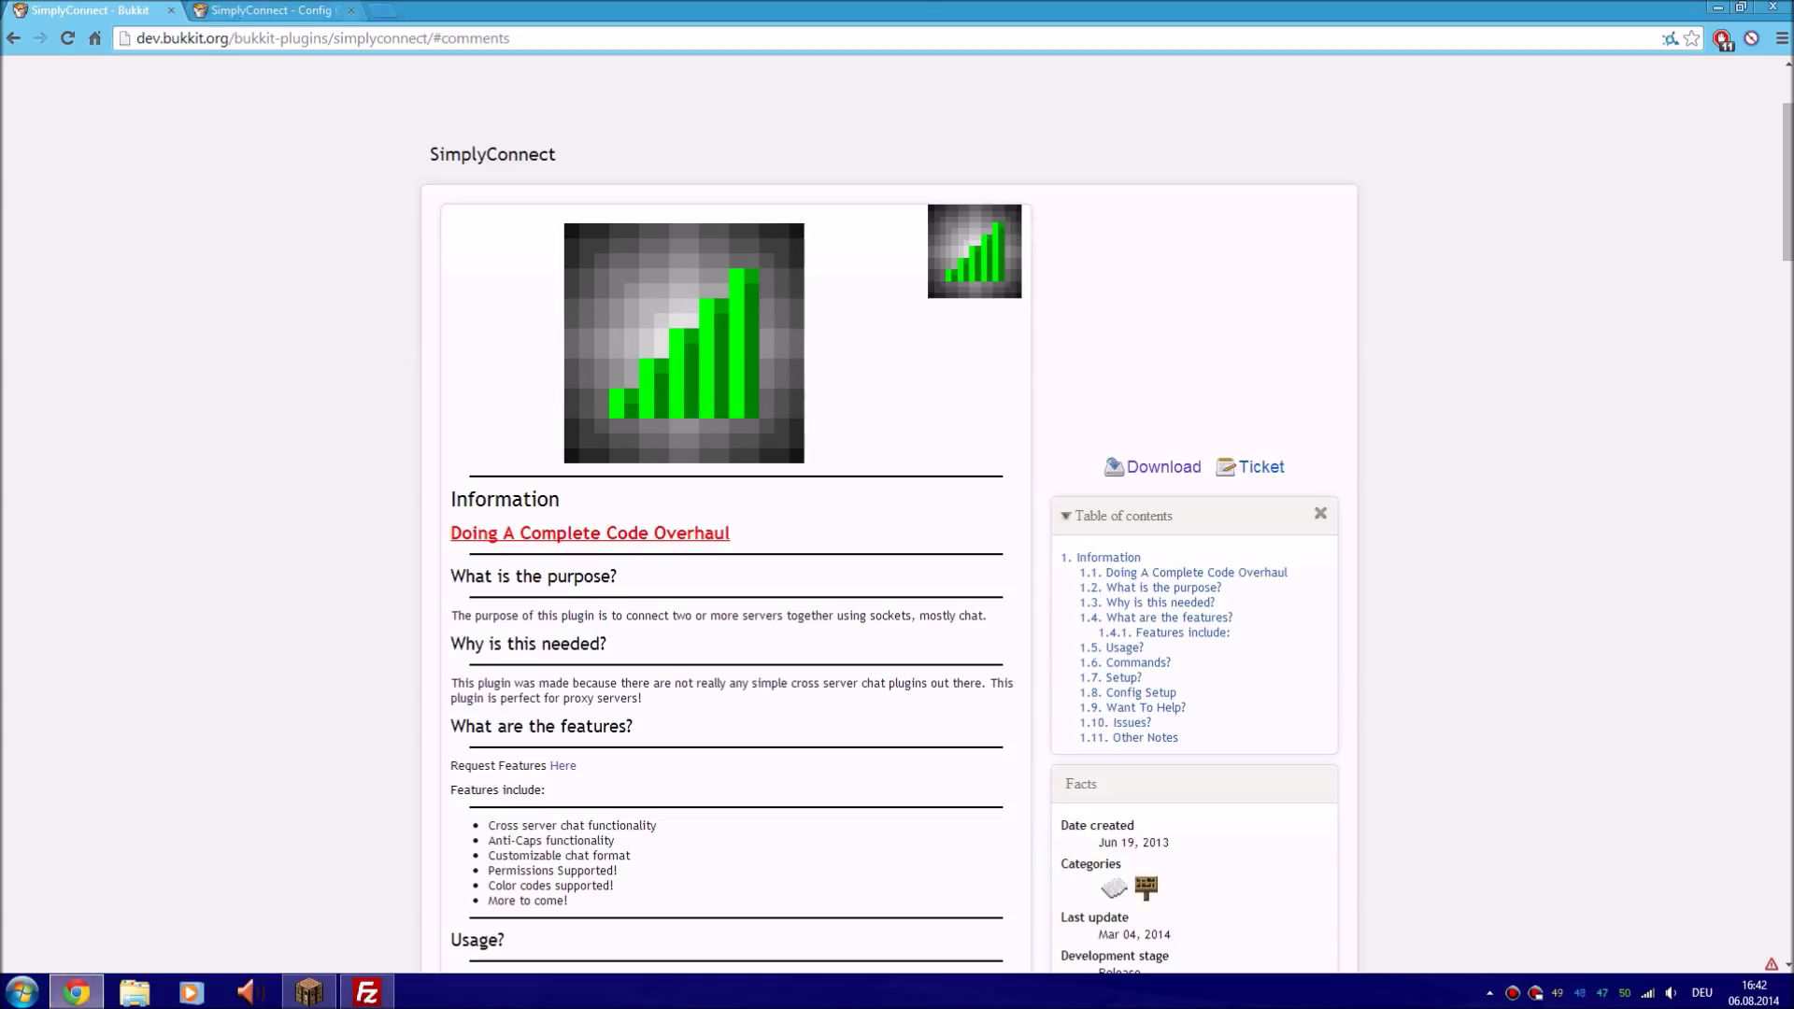
{"action": "key", "text": "ctrl+t"}
{"action": "type", "text": "verygames.co.uk/panel.vg"}
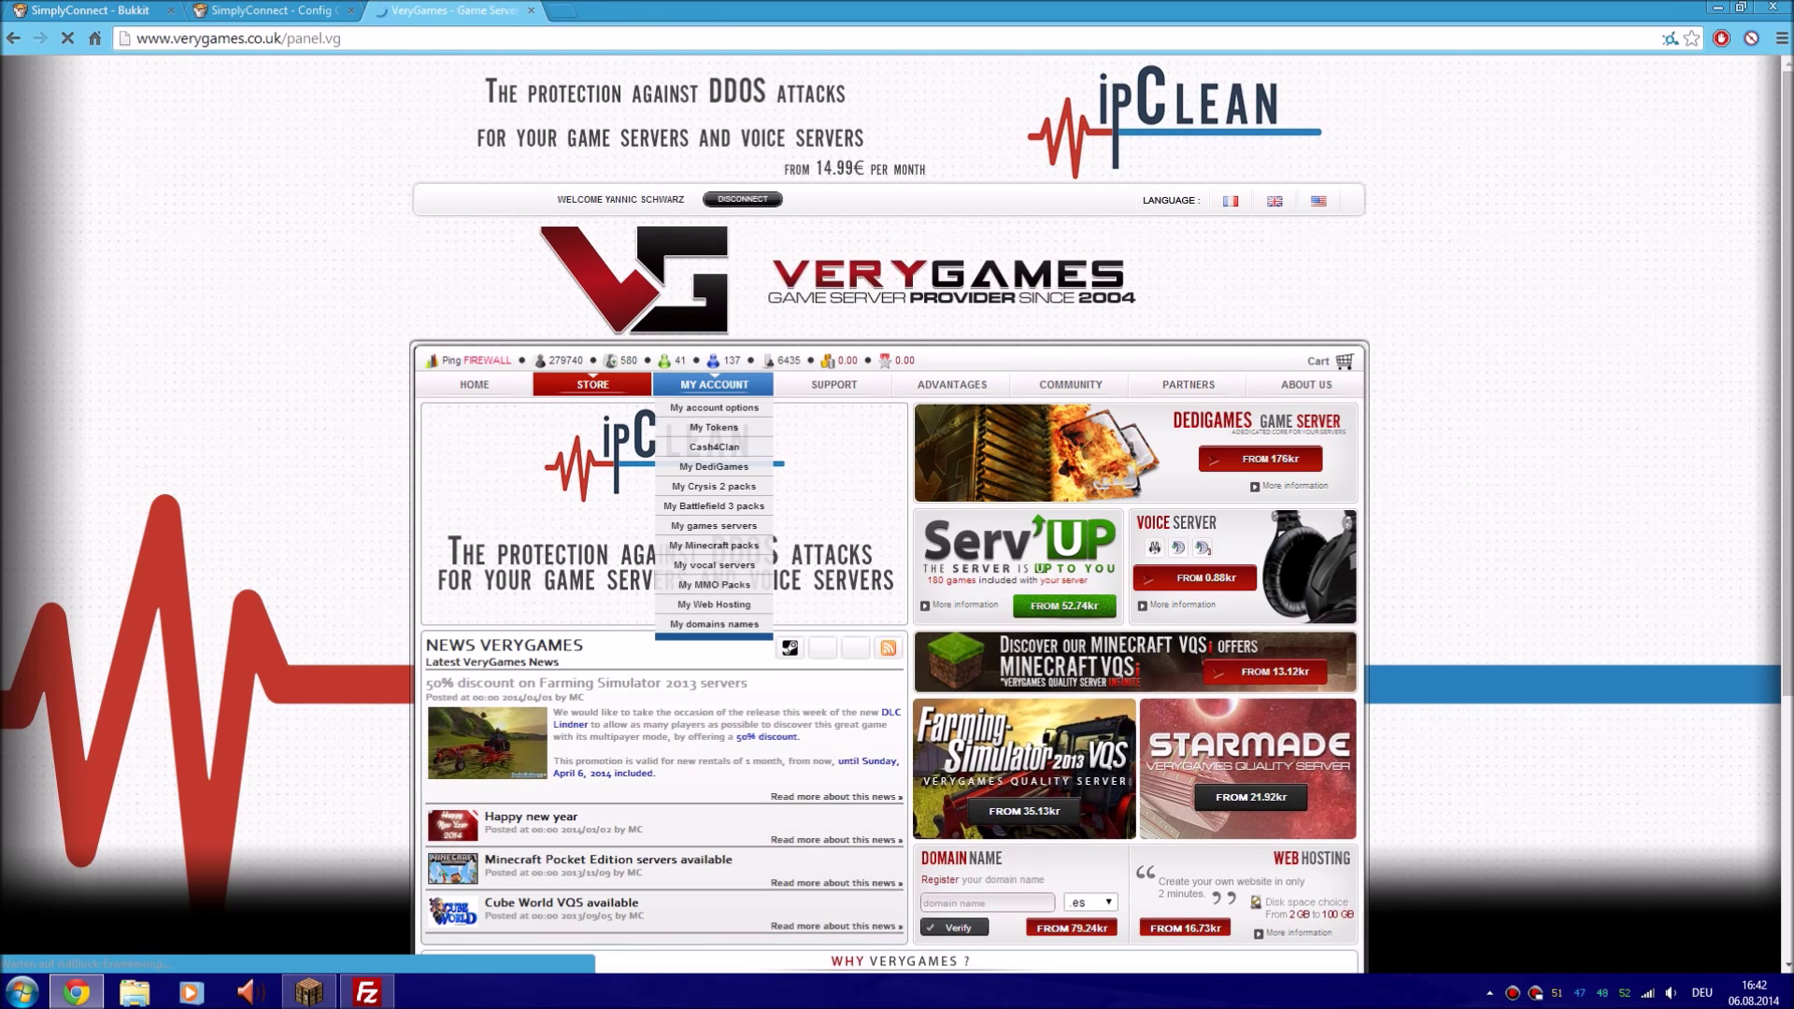
{"action": "scroll", "coordinate": [890, 514], "scroll_direction": "down", "scroll_amount": 3}
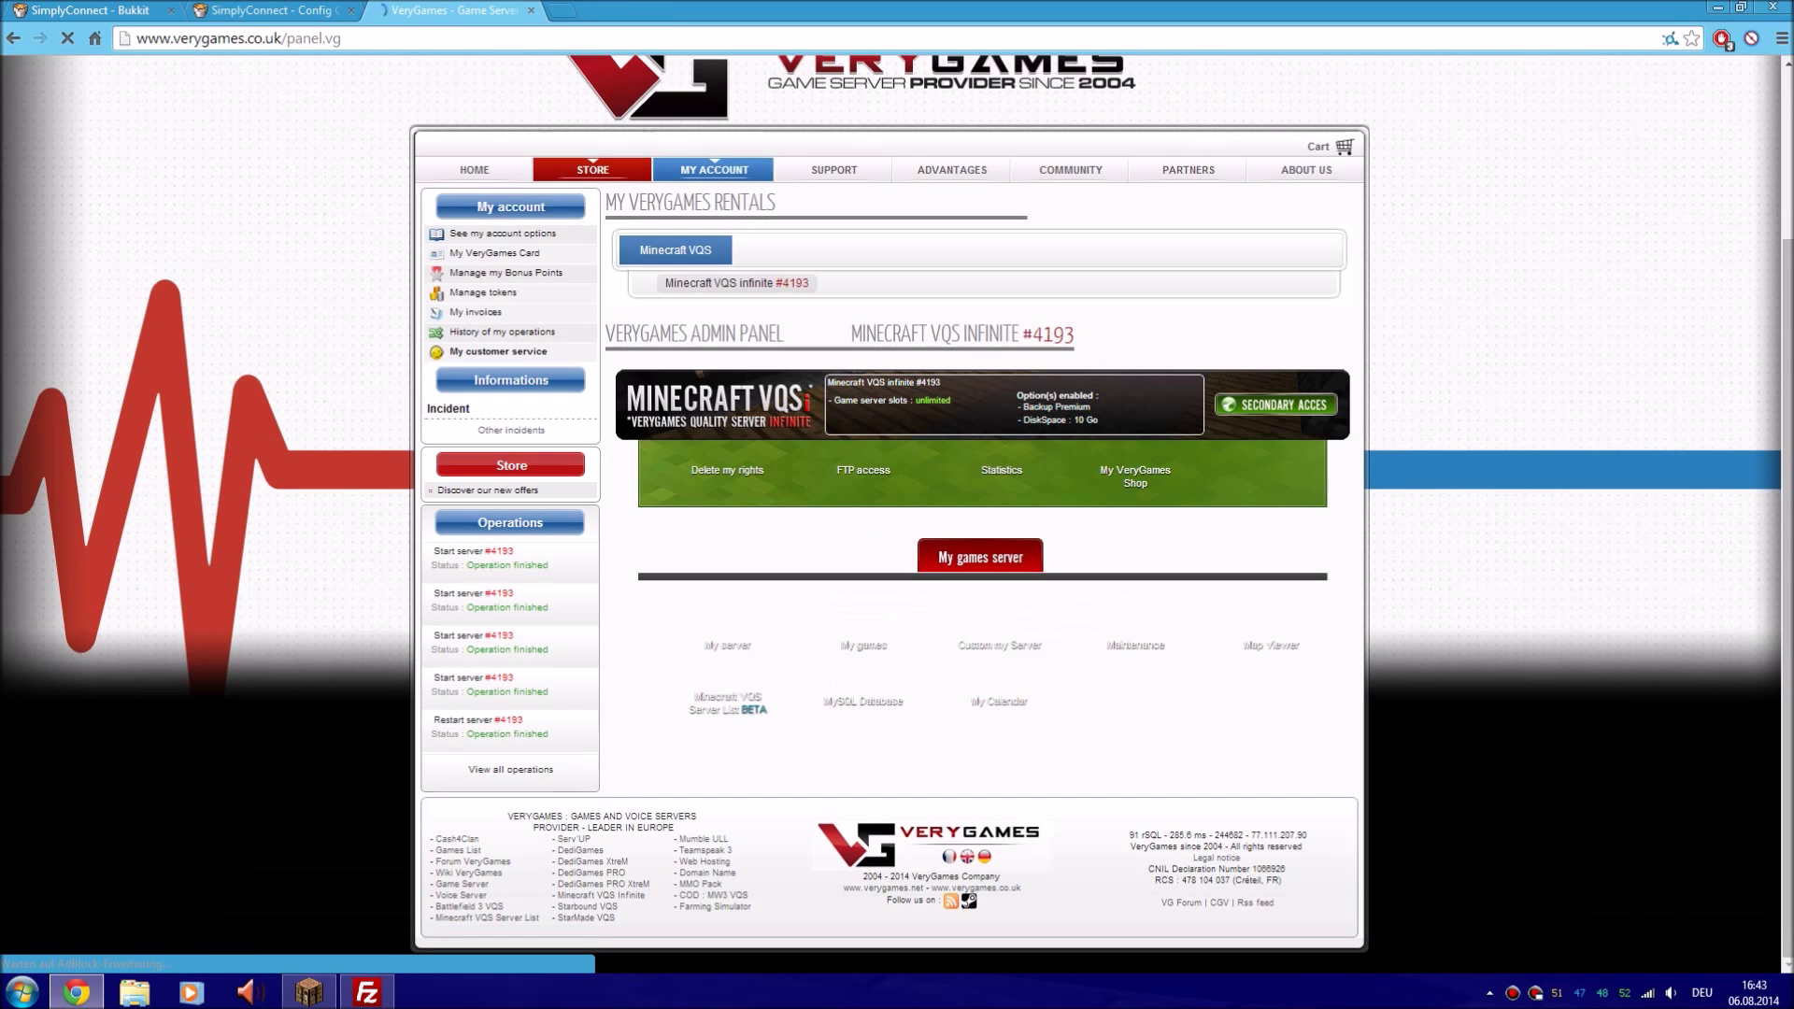
{"action": "scroll", "coordinate": [855, 374], "scroll_direction": "down", "scroll_amount": 2}
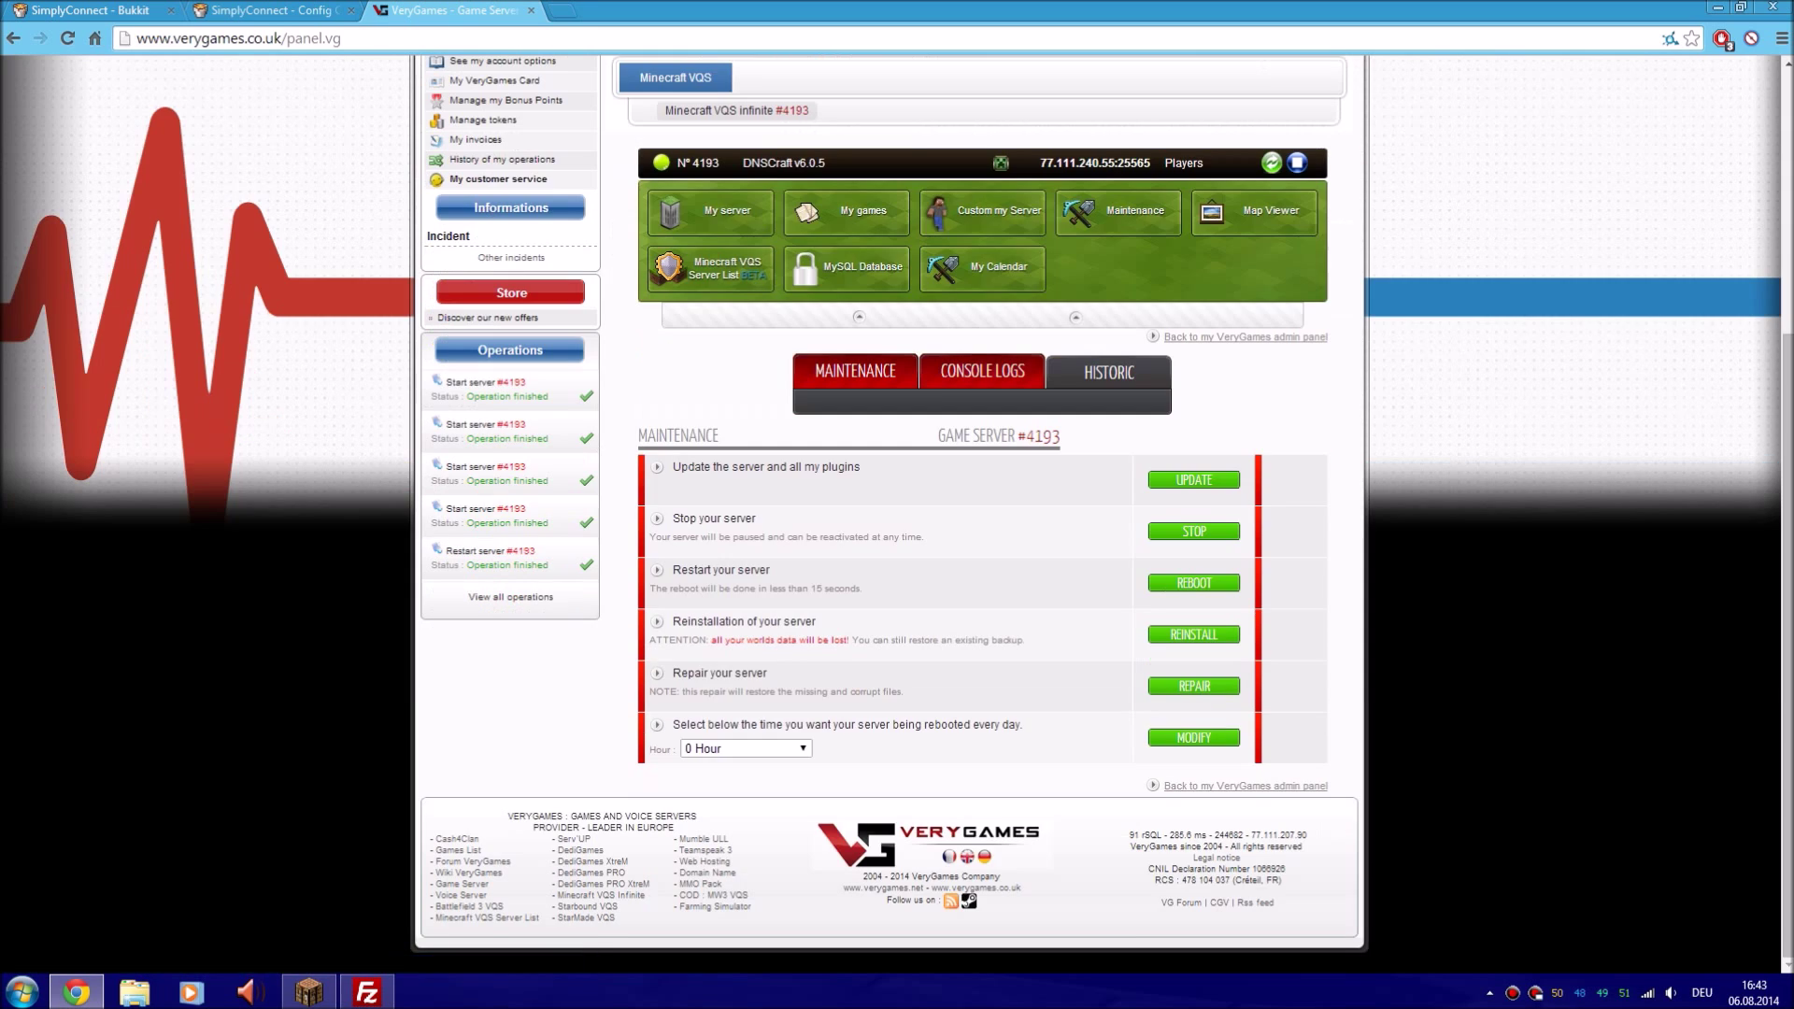
Open the game server's console logs and examine the latest entries
{"action": "left_click", "coordinate": [856, 371]}
{"action": "scroll", "coordinate": [855, 373], "scroll_direction": "down", "scroll_amount": 4}
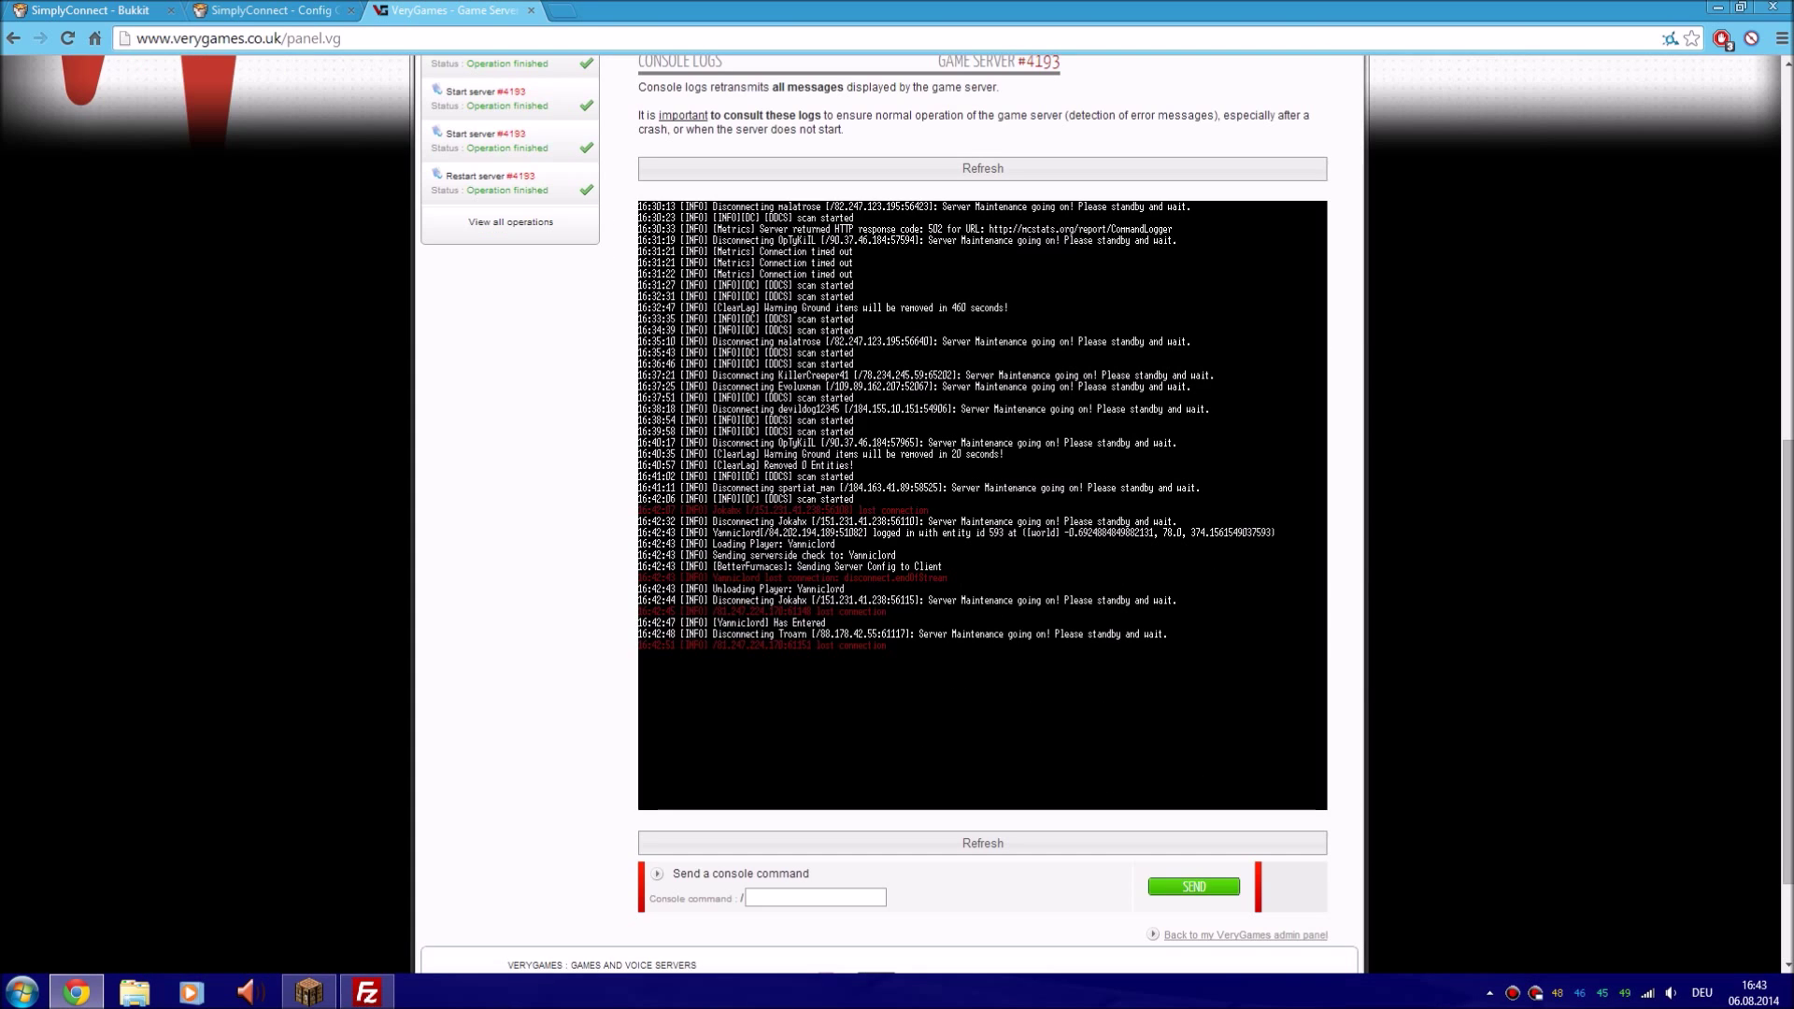
{"action": "mouse_move", "coordinate": [928, 655]}
{"action": "left_mouse_down"}
{"action": "mouse_move", "coordinate": [928, 245]}
{"action": "mouse_move", "coordinate": [928, 658]}
{"action": "left_mouse_up"}
Return to the Minecraft game and move your own player to the Co-Owner group with the /manuadd command
{"action": "left_click", "coordinate": [308, 993]}
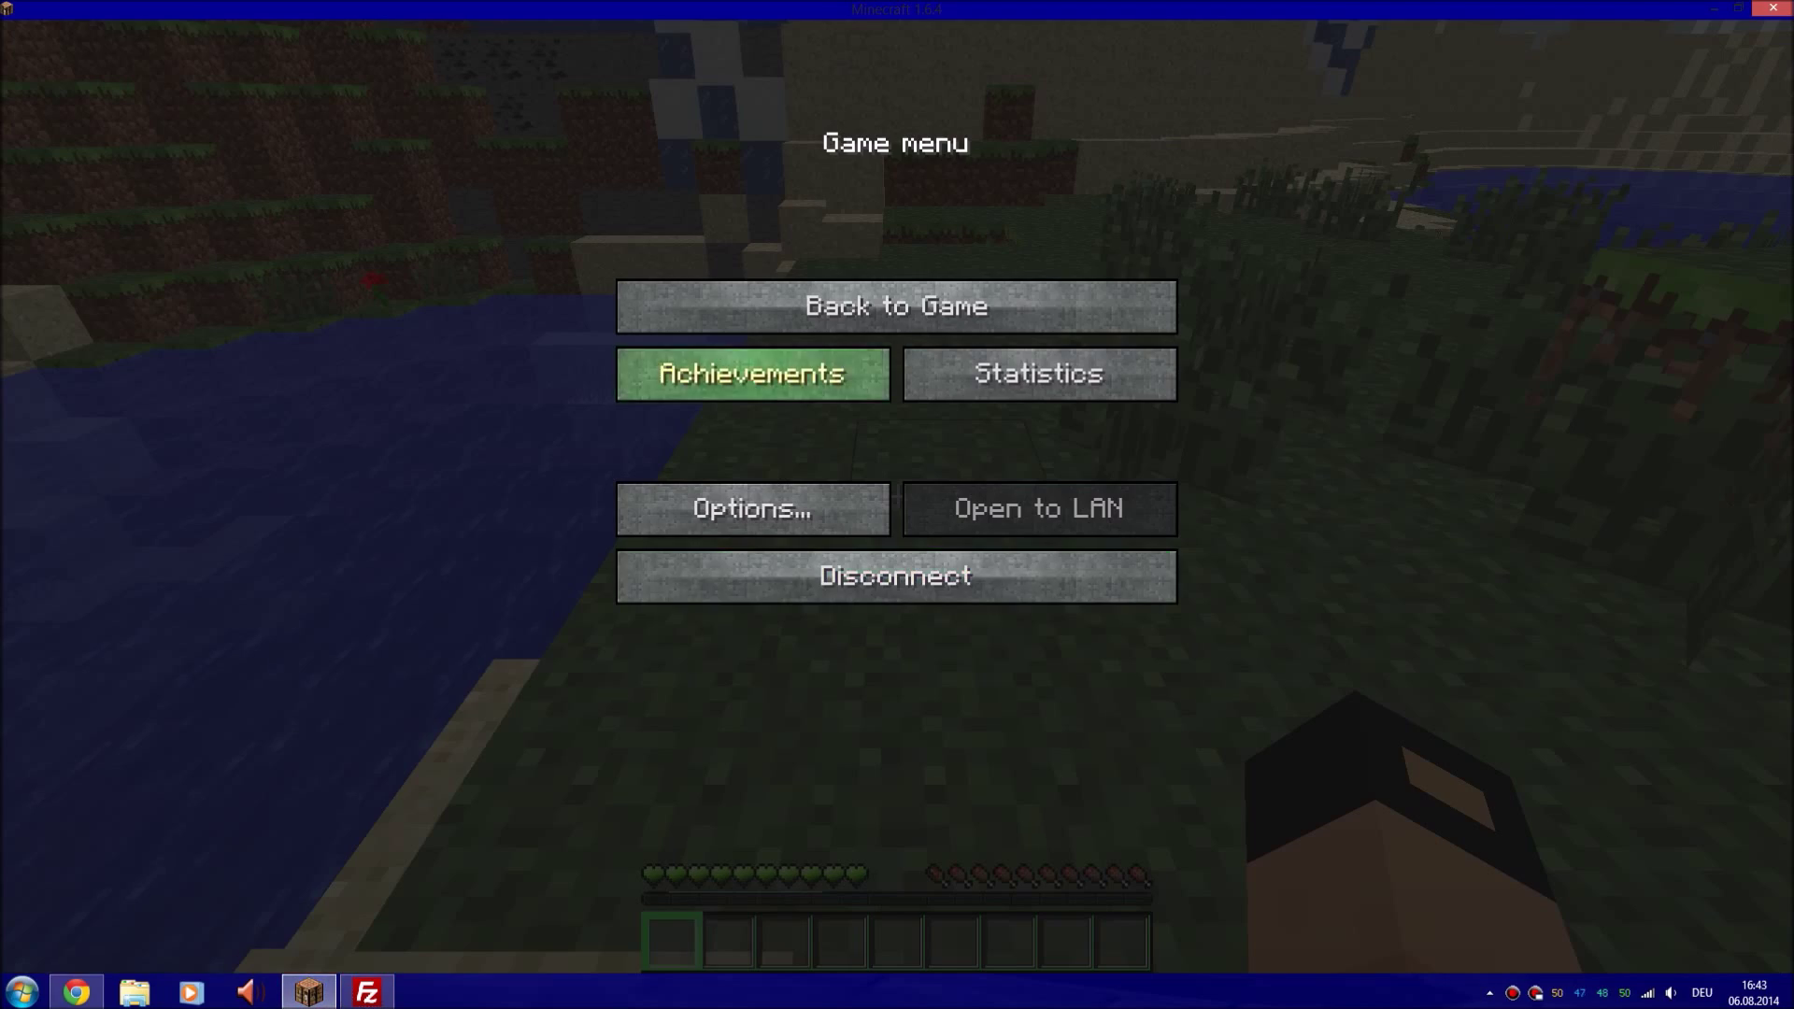
{"action": "left_click", "coordinate": [897, 304]}
{"action": "key", "text": "t"}
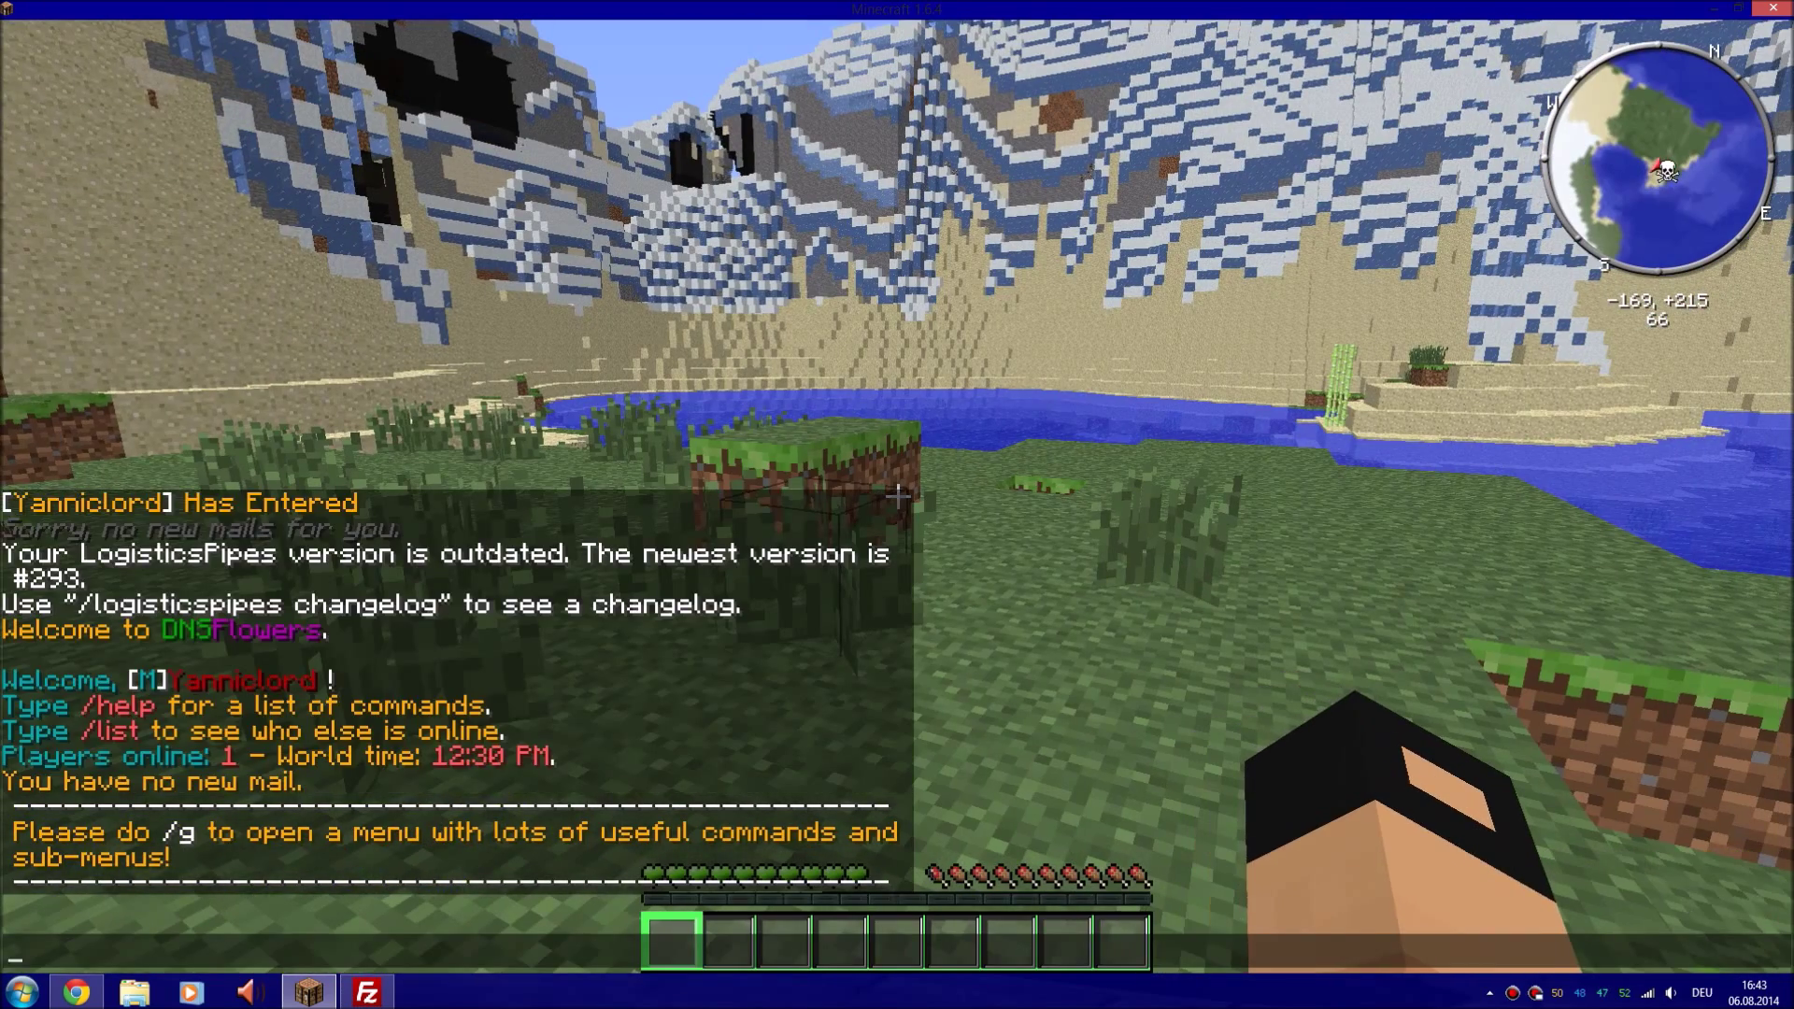
{"action": "type", "text": "/manus"}
{"action": "key", "text": "BackSpace"}
{"action": "type", "text": "add Yanniclord"}
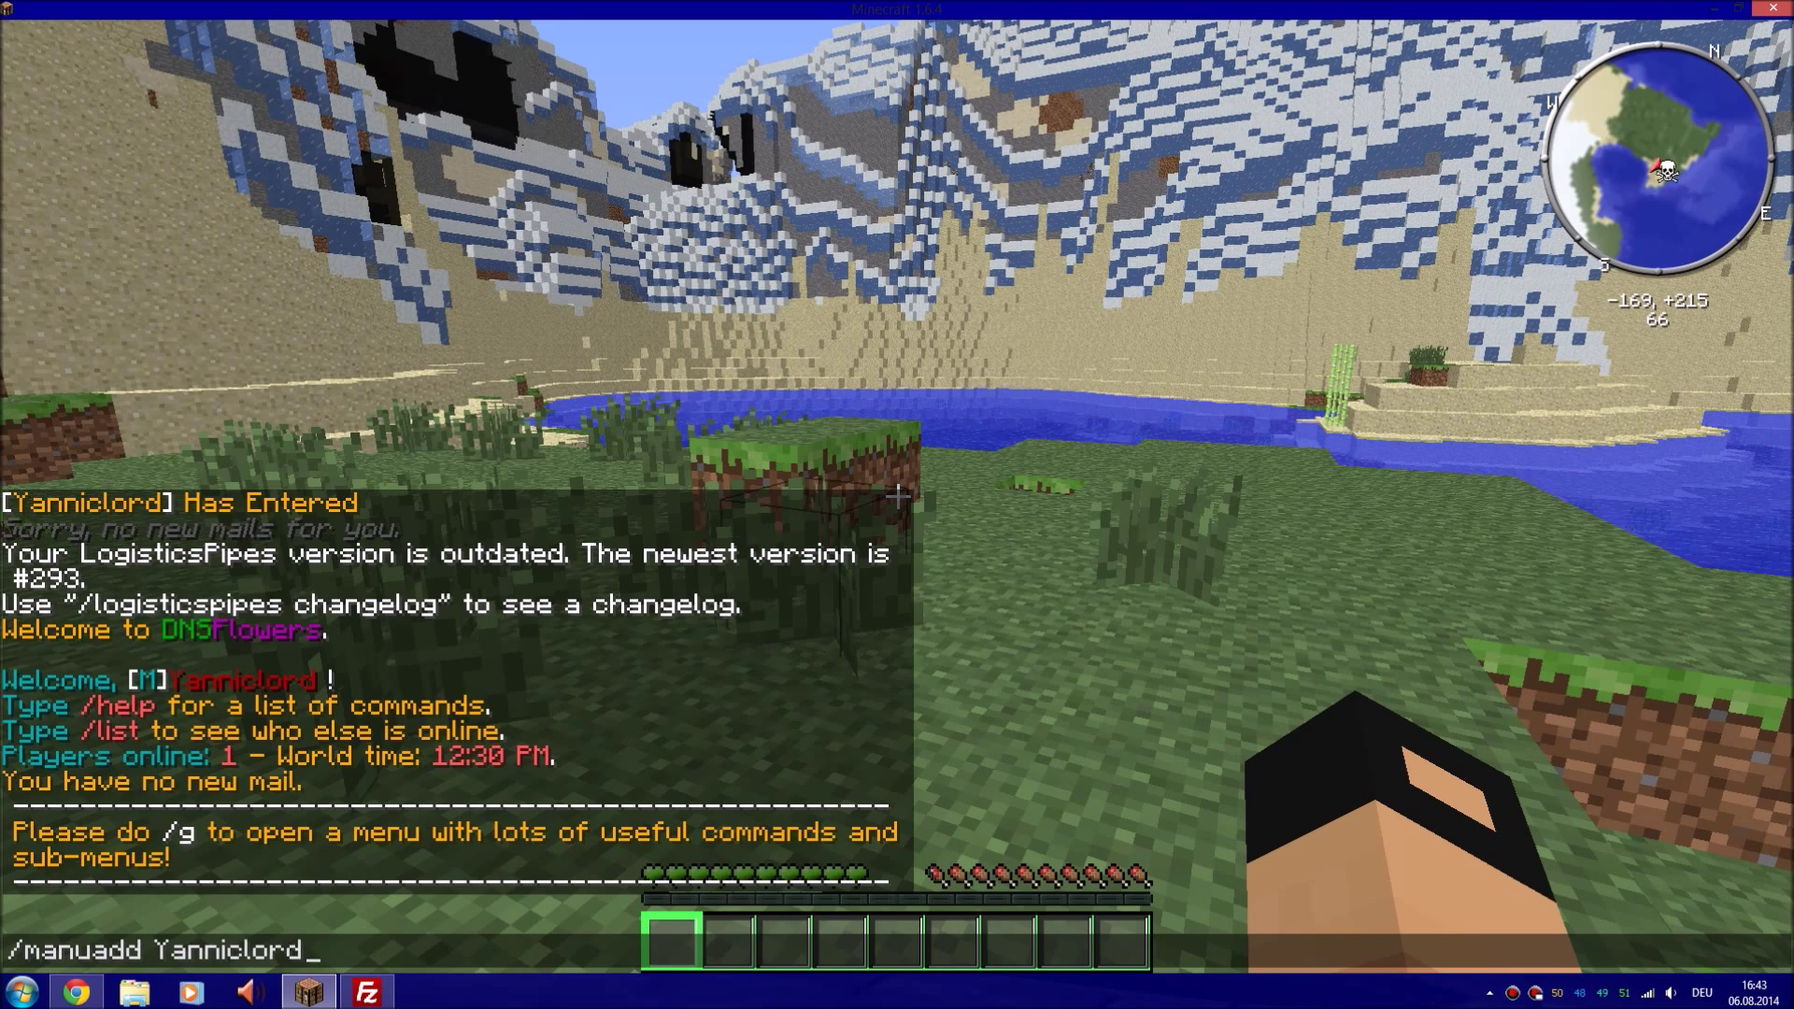
{"action": "type", "text": " Co-Owner"}
{"action": "key", "text": "Return"}
Switch the game mode to creative with /gm and send the chat message "ok"
{"action": "type", "text": "t"}
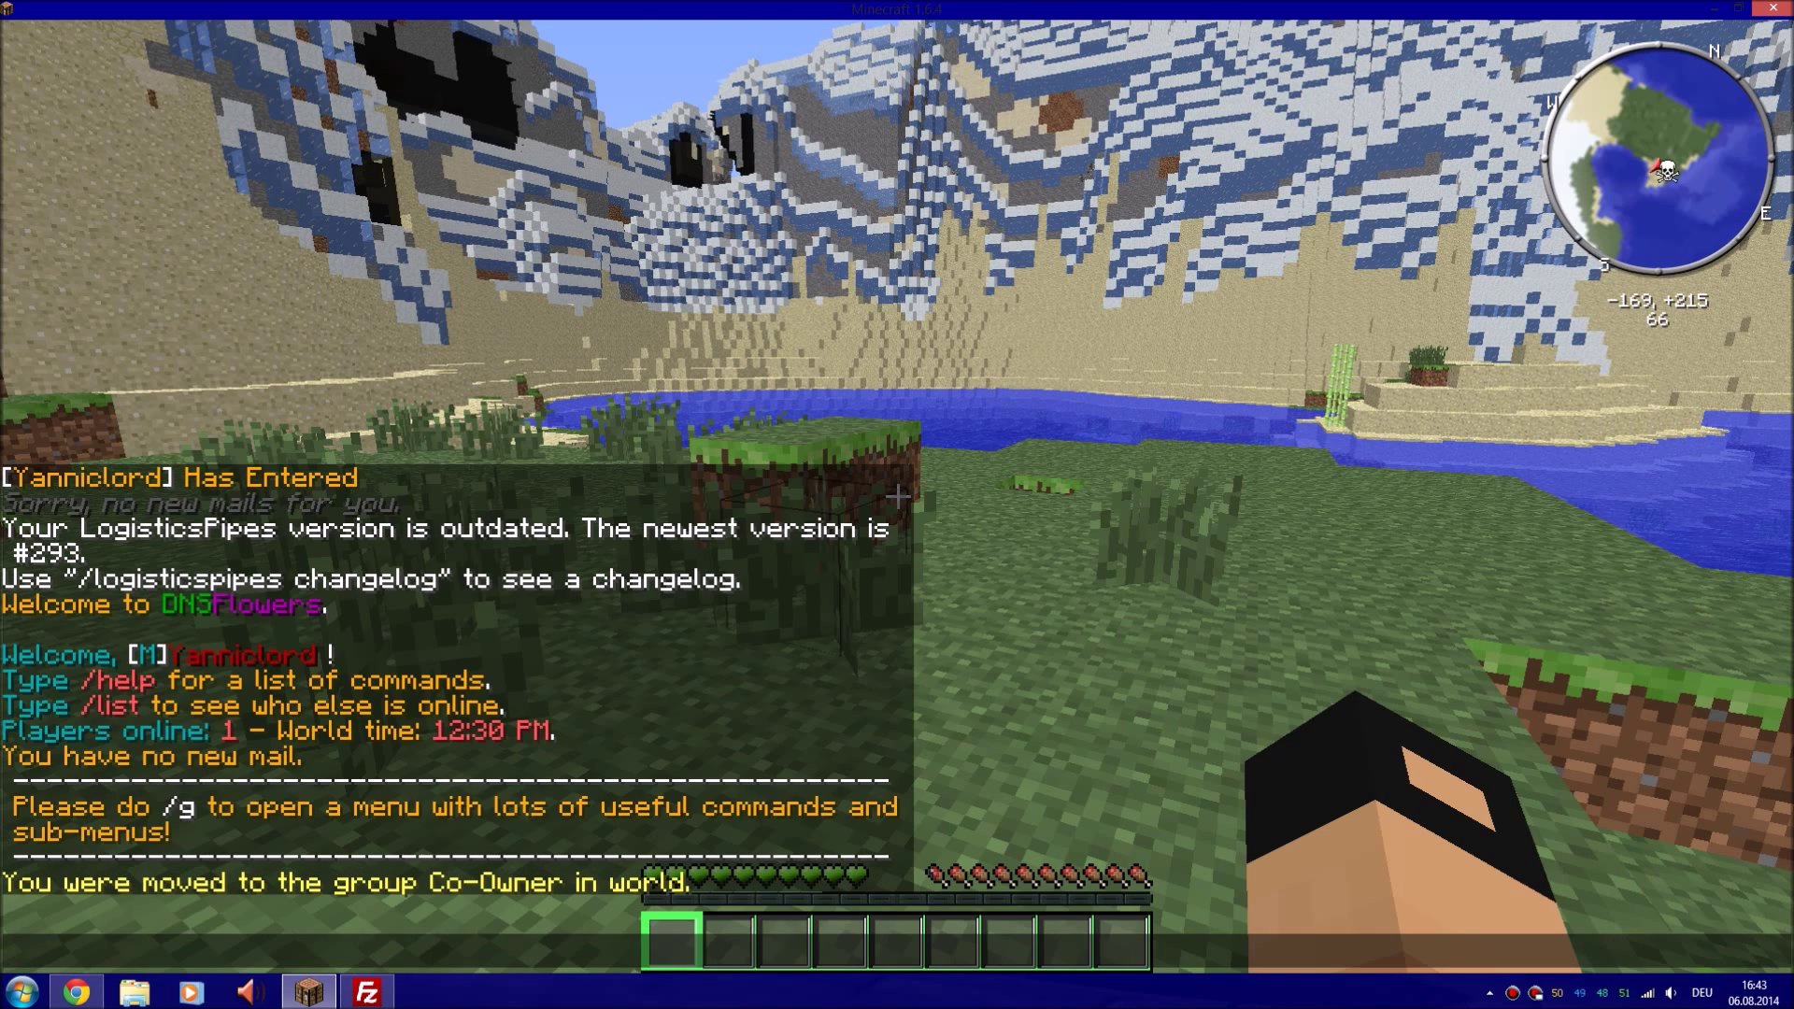
{"action": "type", "text": "/gm"}
{"action": "key", "text": "Return"}
{"action": "type", "text": "tok"}
{"action": "key", "text": "Return"}
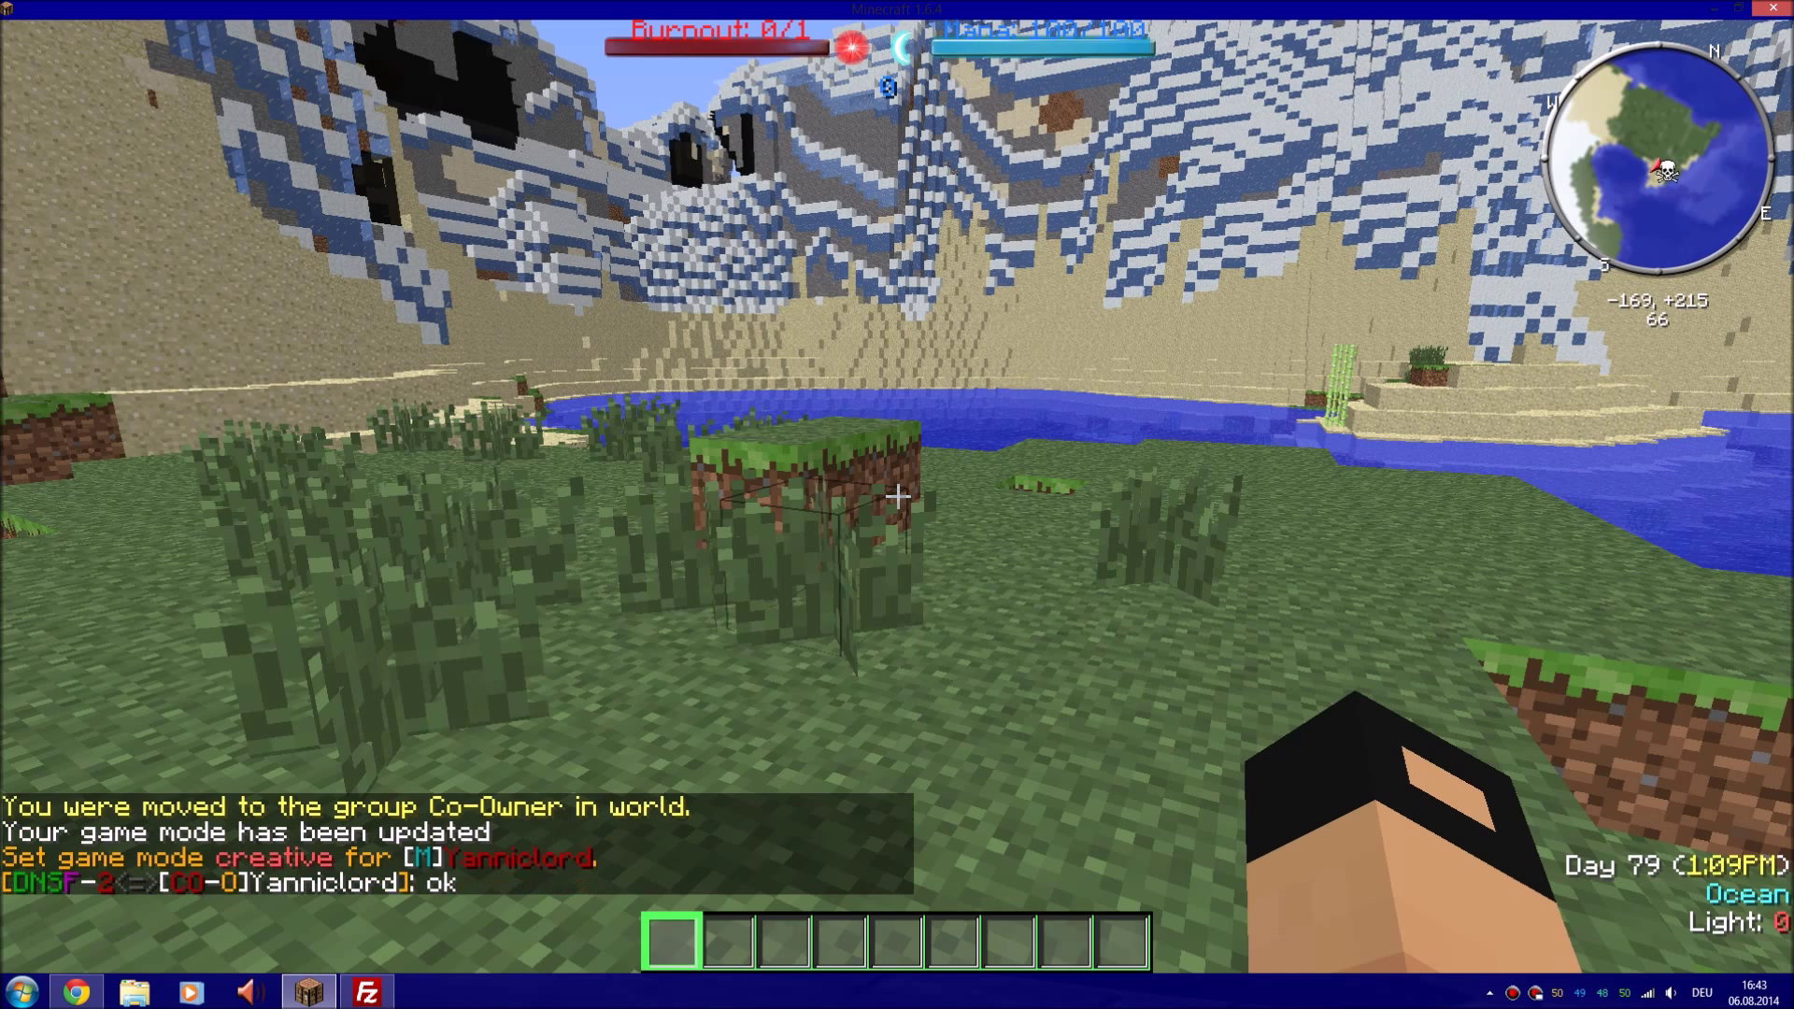
Set a two-coloured nickname with /nick using colour codes &5 and &3, and send the chat message "k"
{"action": "key", "text": "t"}
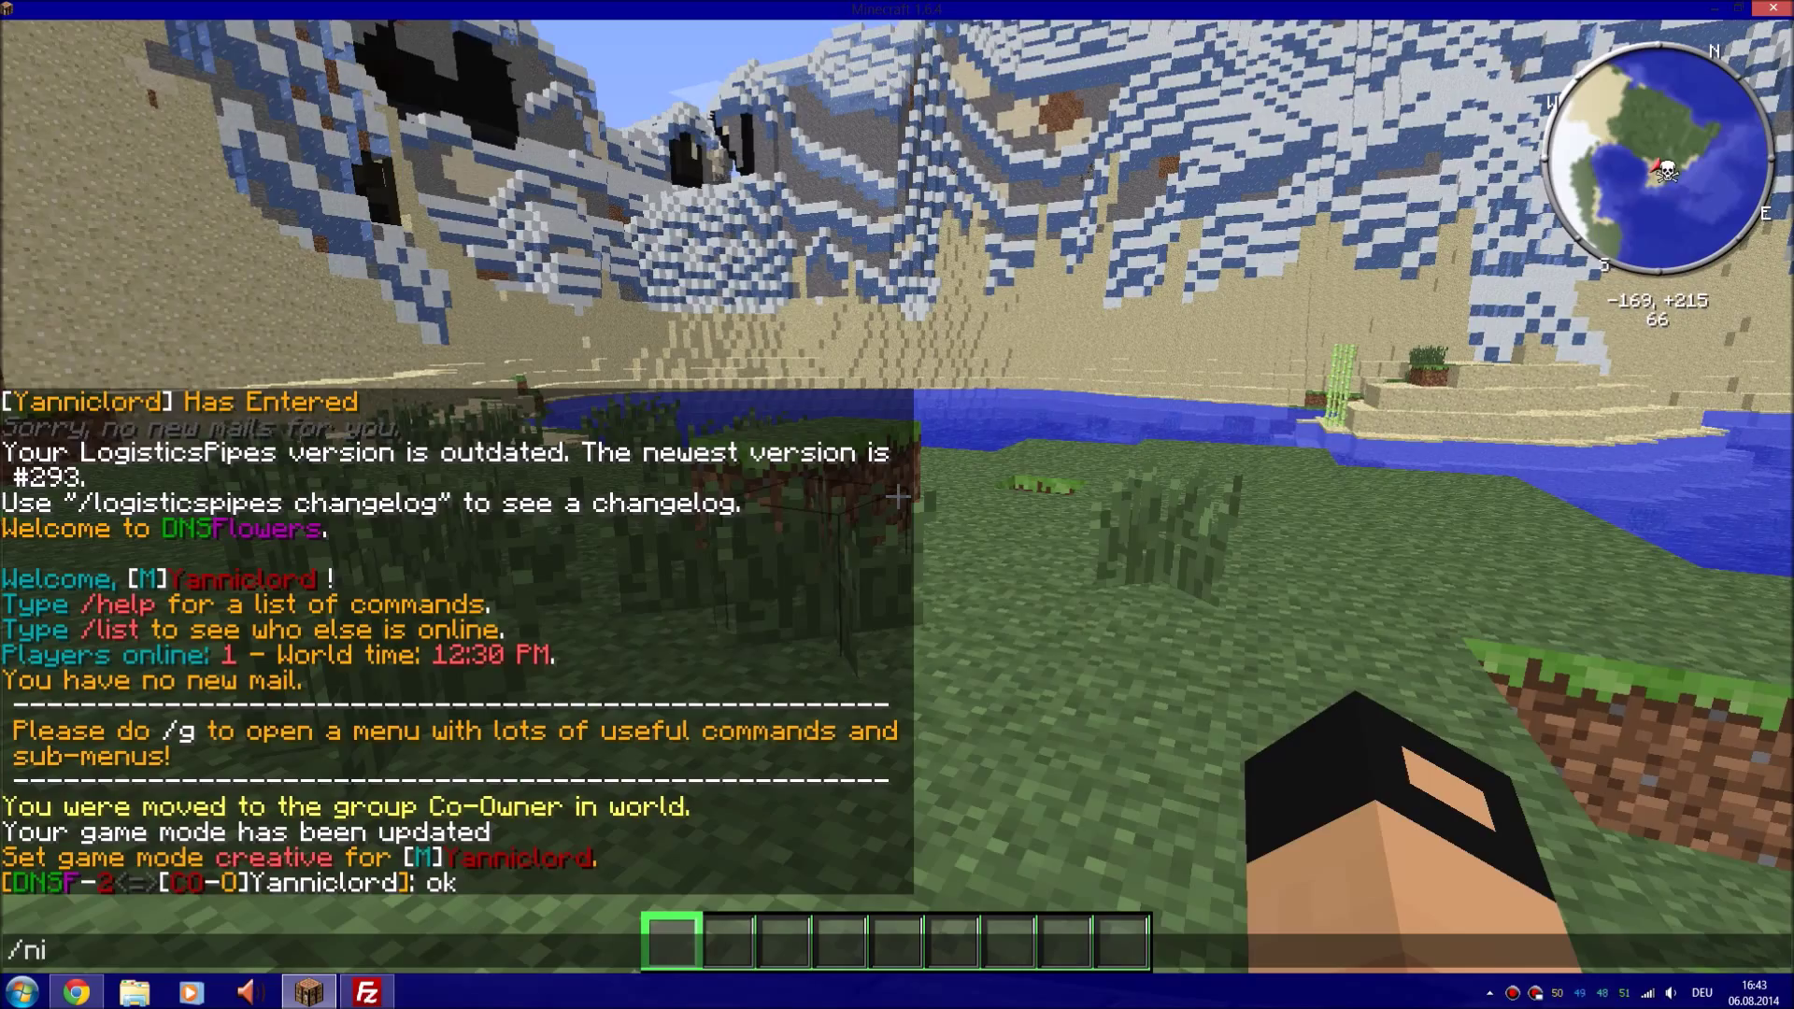
{"action": "type", "text": "ck &5Yannic&3lord"}
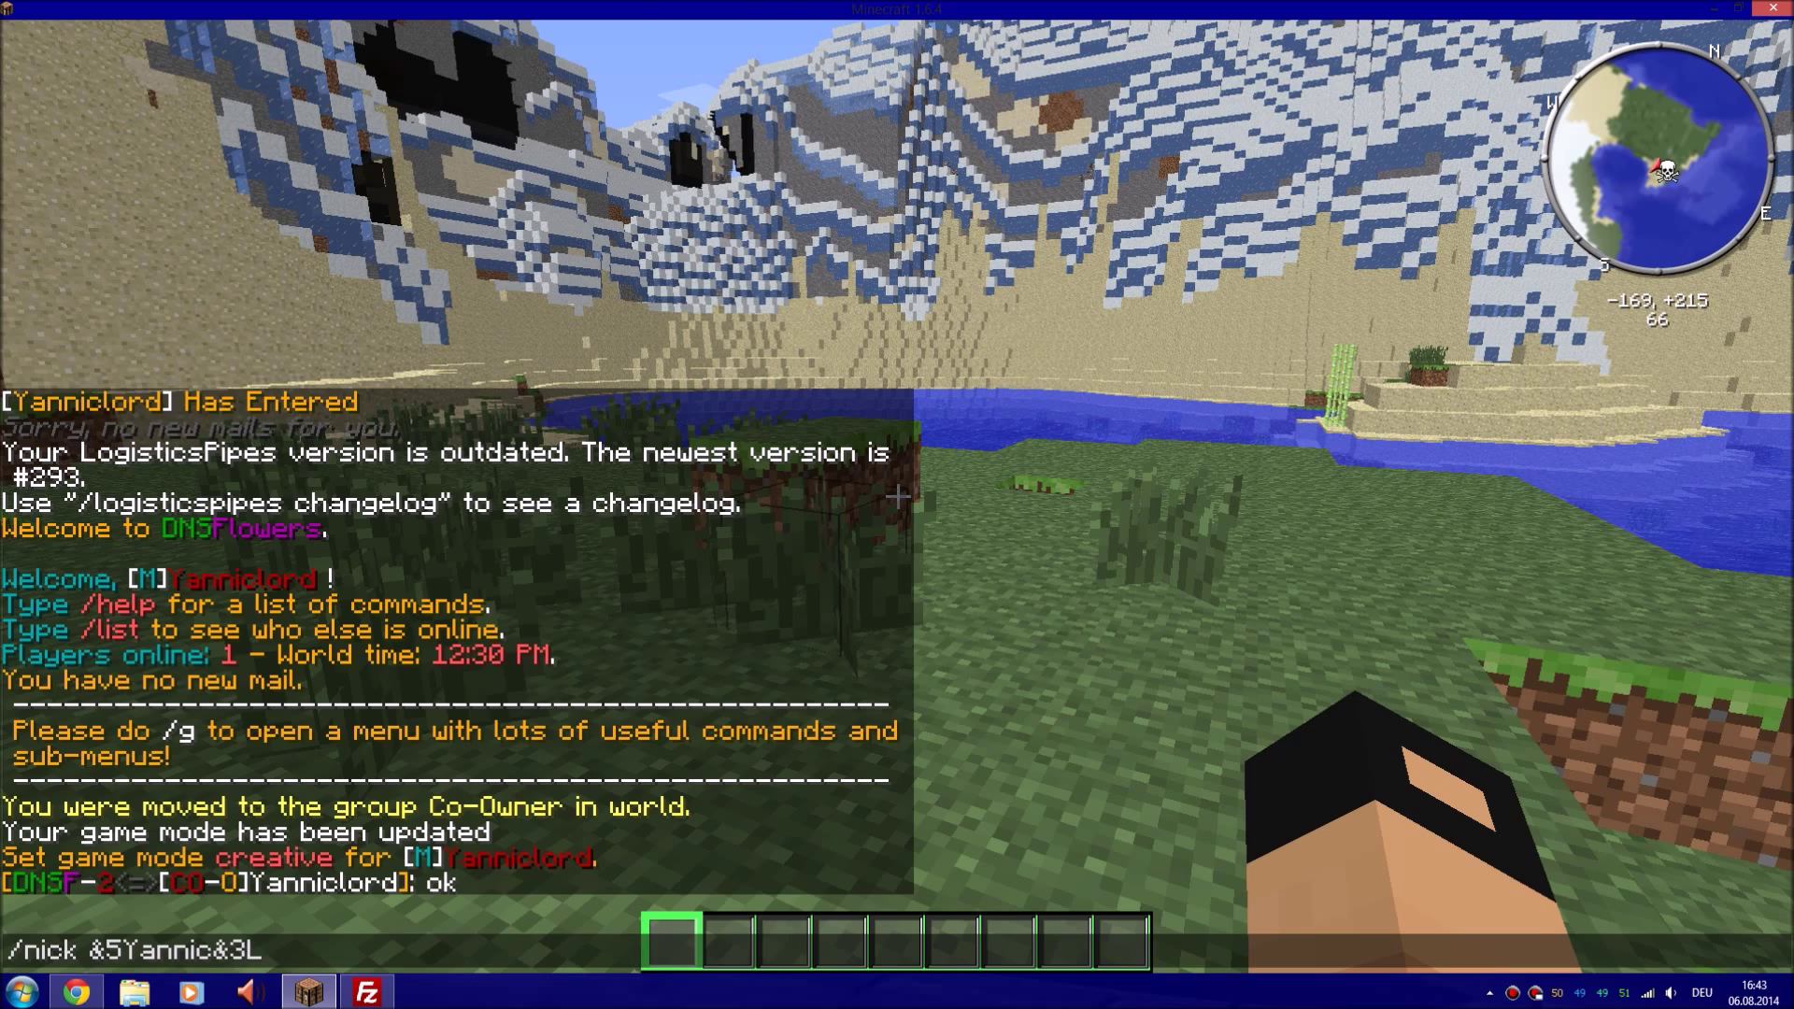
{"action": "key", "text": "Return"}
{"action": "type", "text": "tk"}
{"action": "key", "text": "Return"}
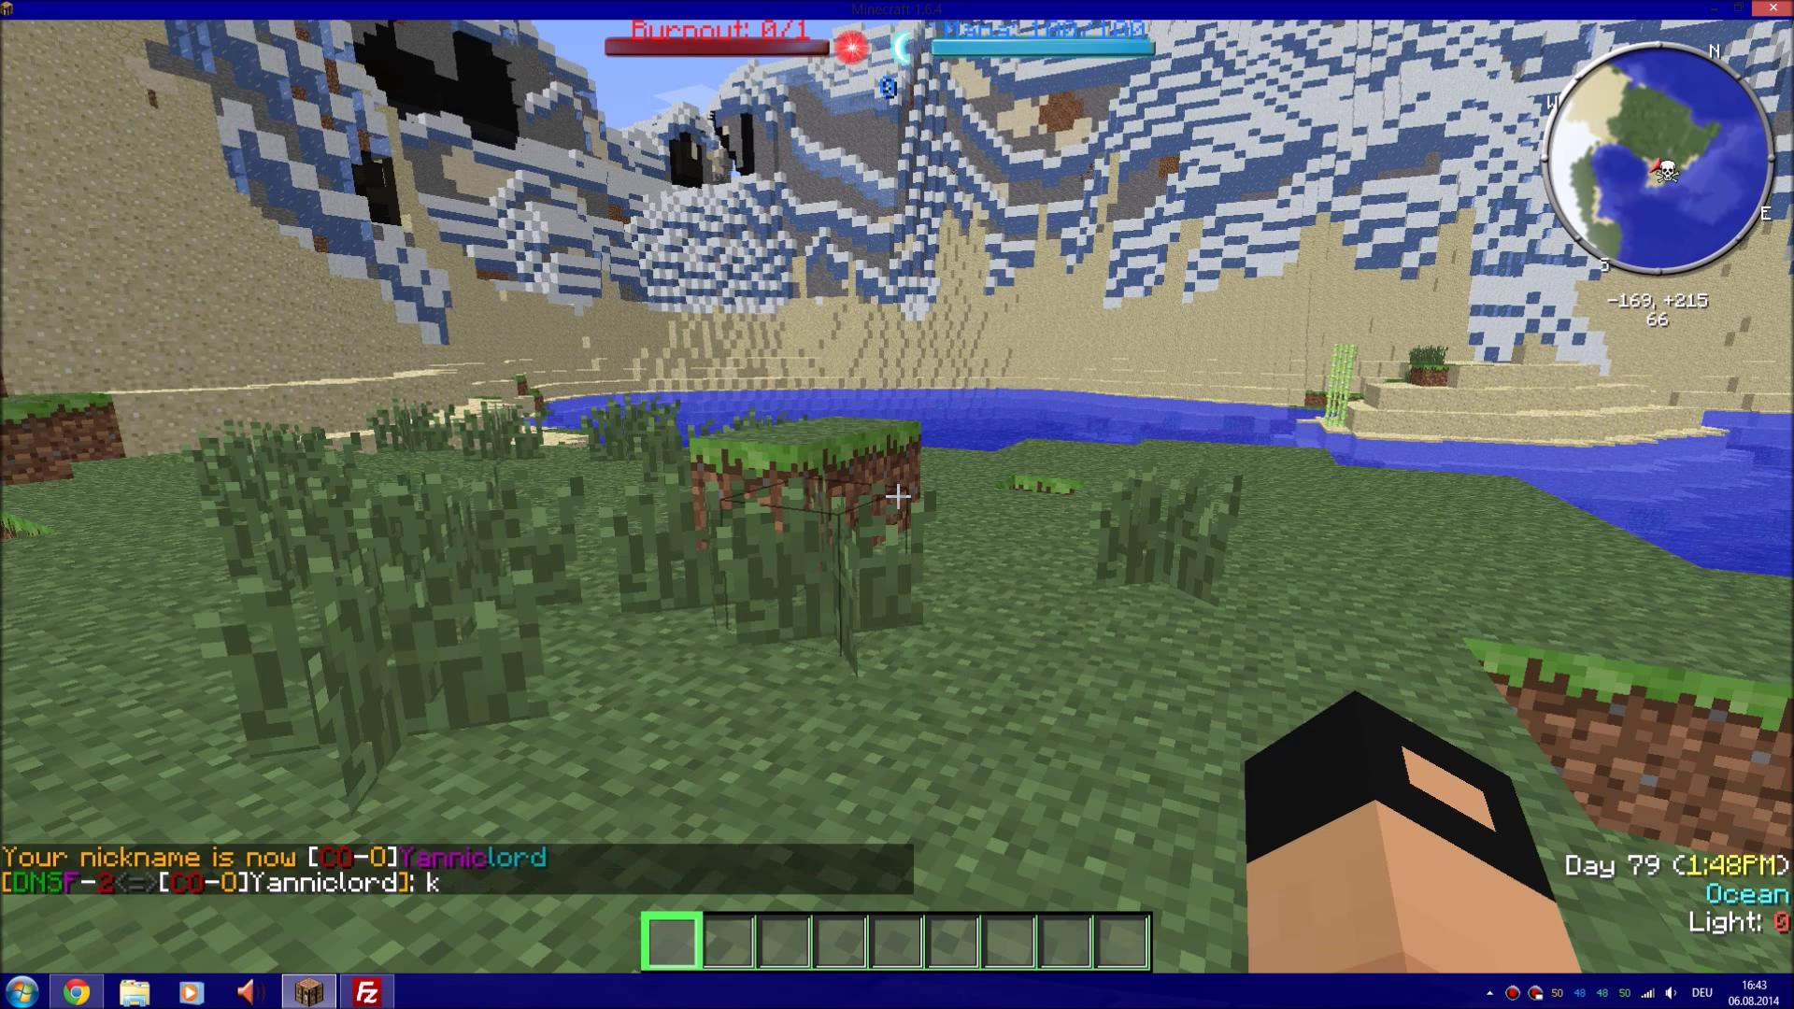
Reload the plugin with the chat command /plugman reload SimplyConnect
{"action": "key", "text": "t"}
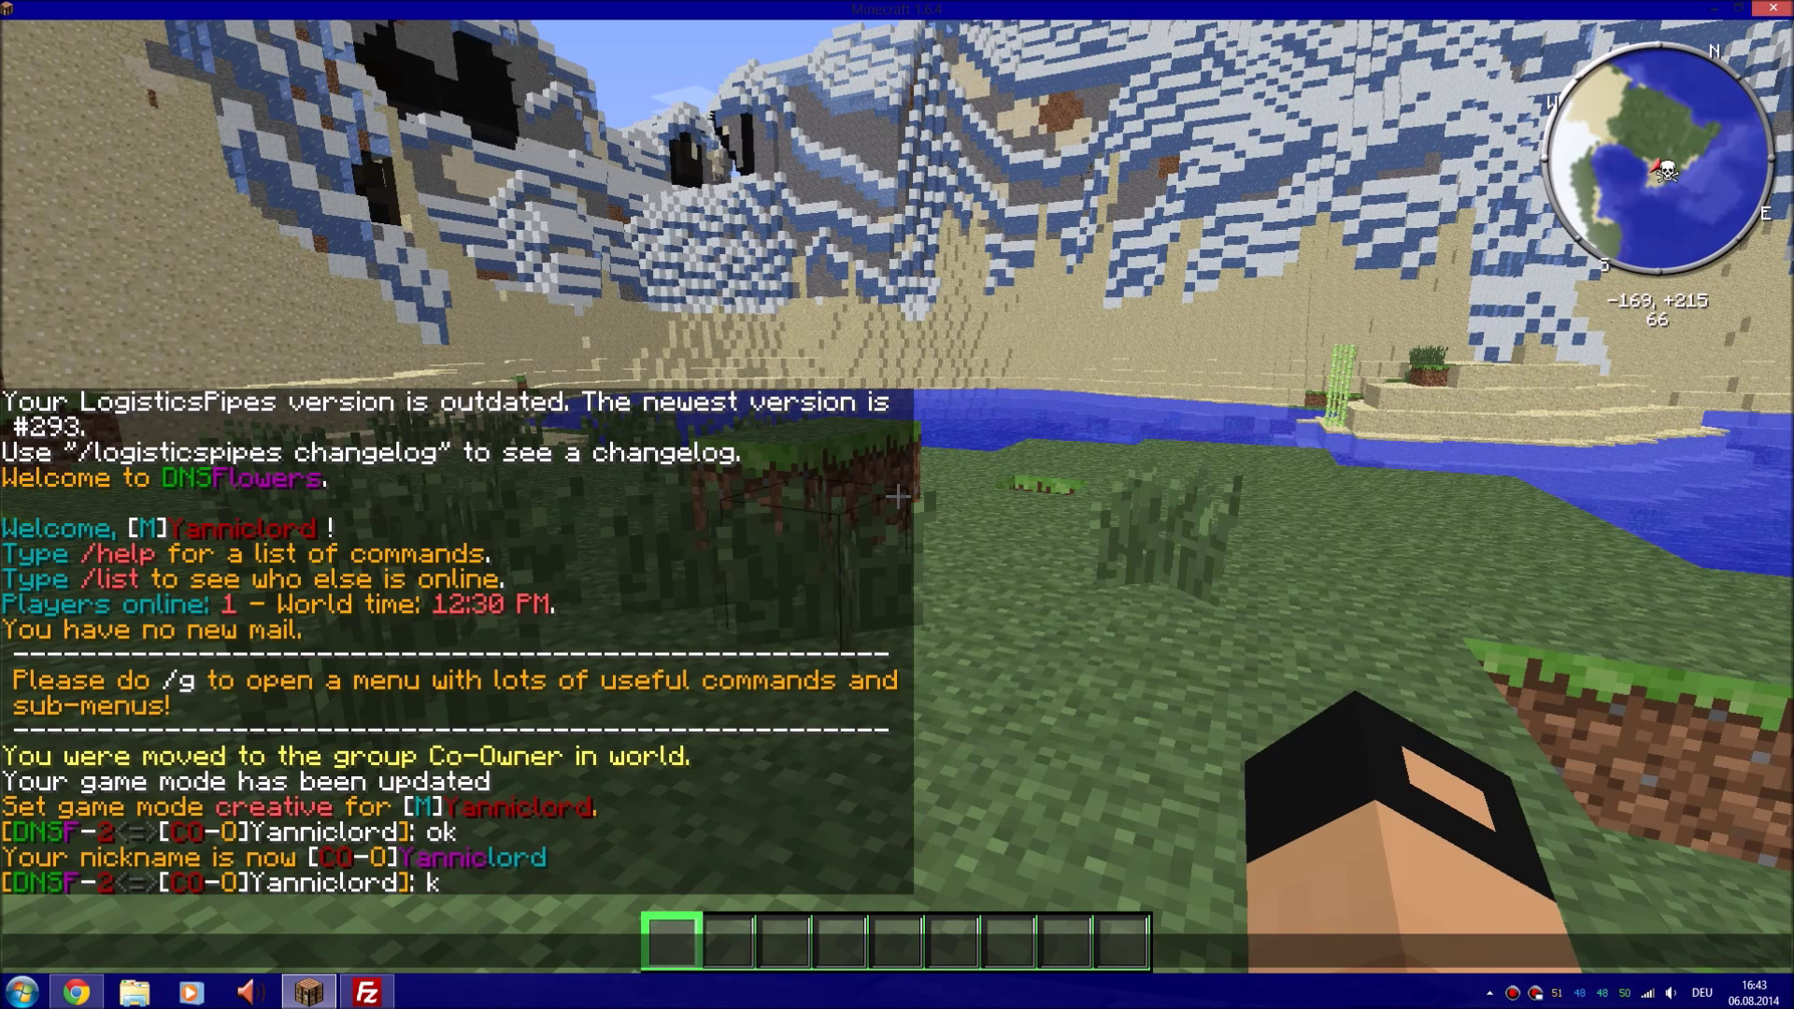
{"action": "type", "text": "/plugman"}
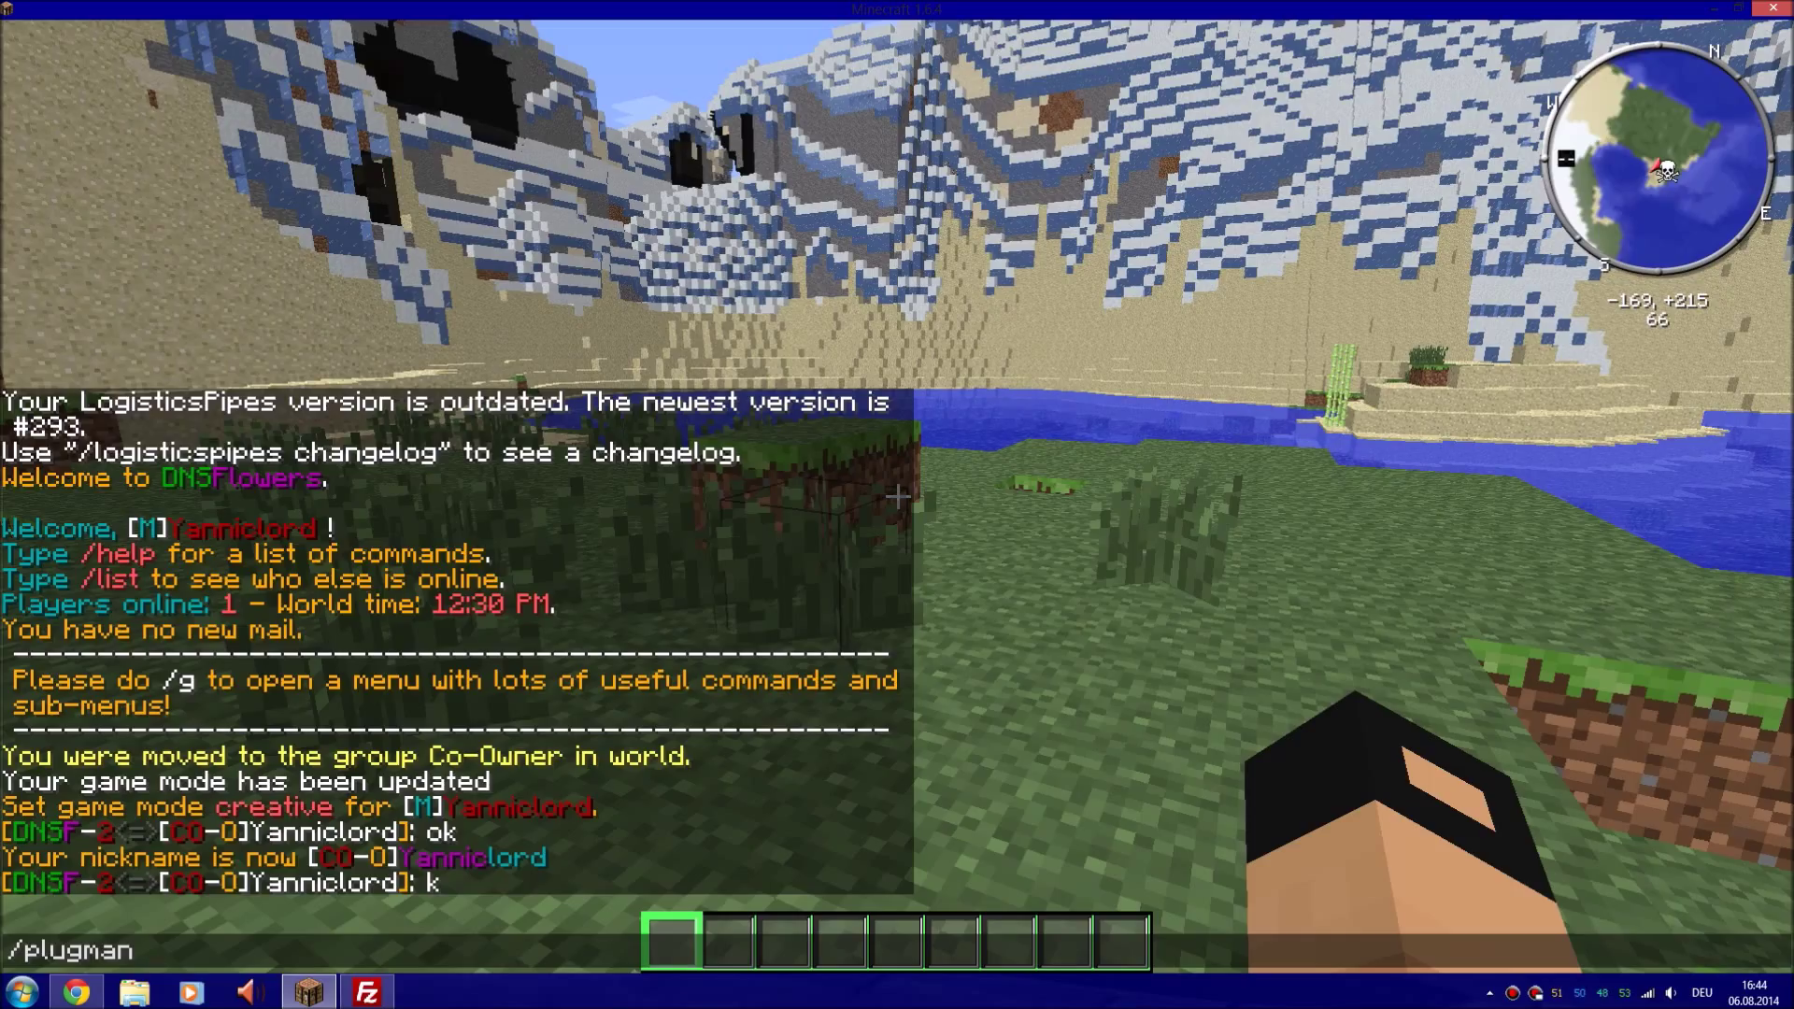
{"action": "type", "text": "load Simply"}
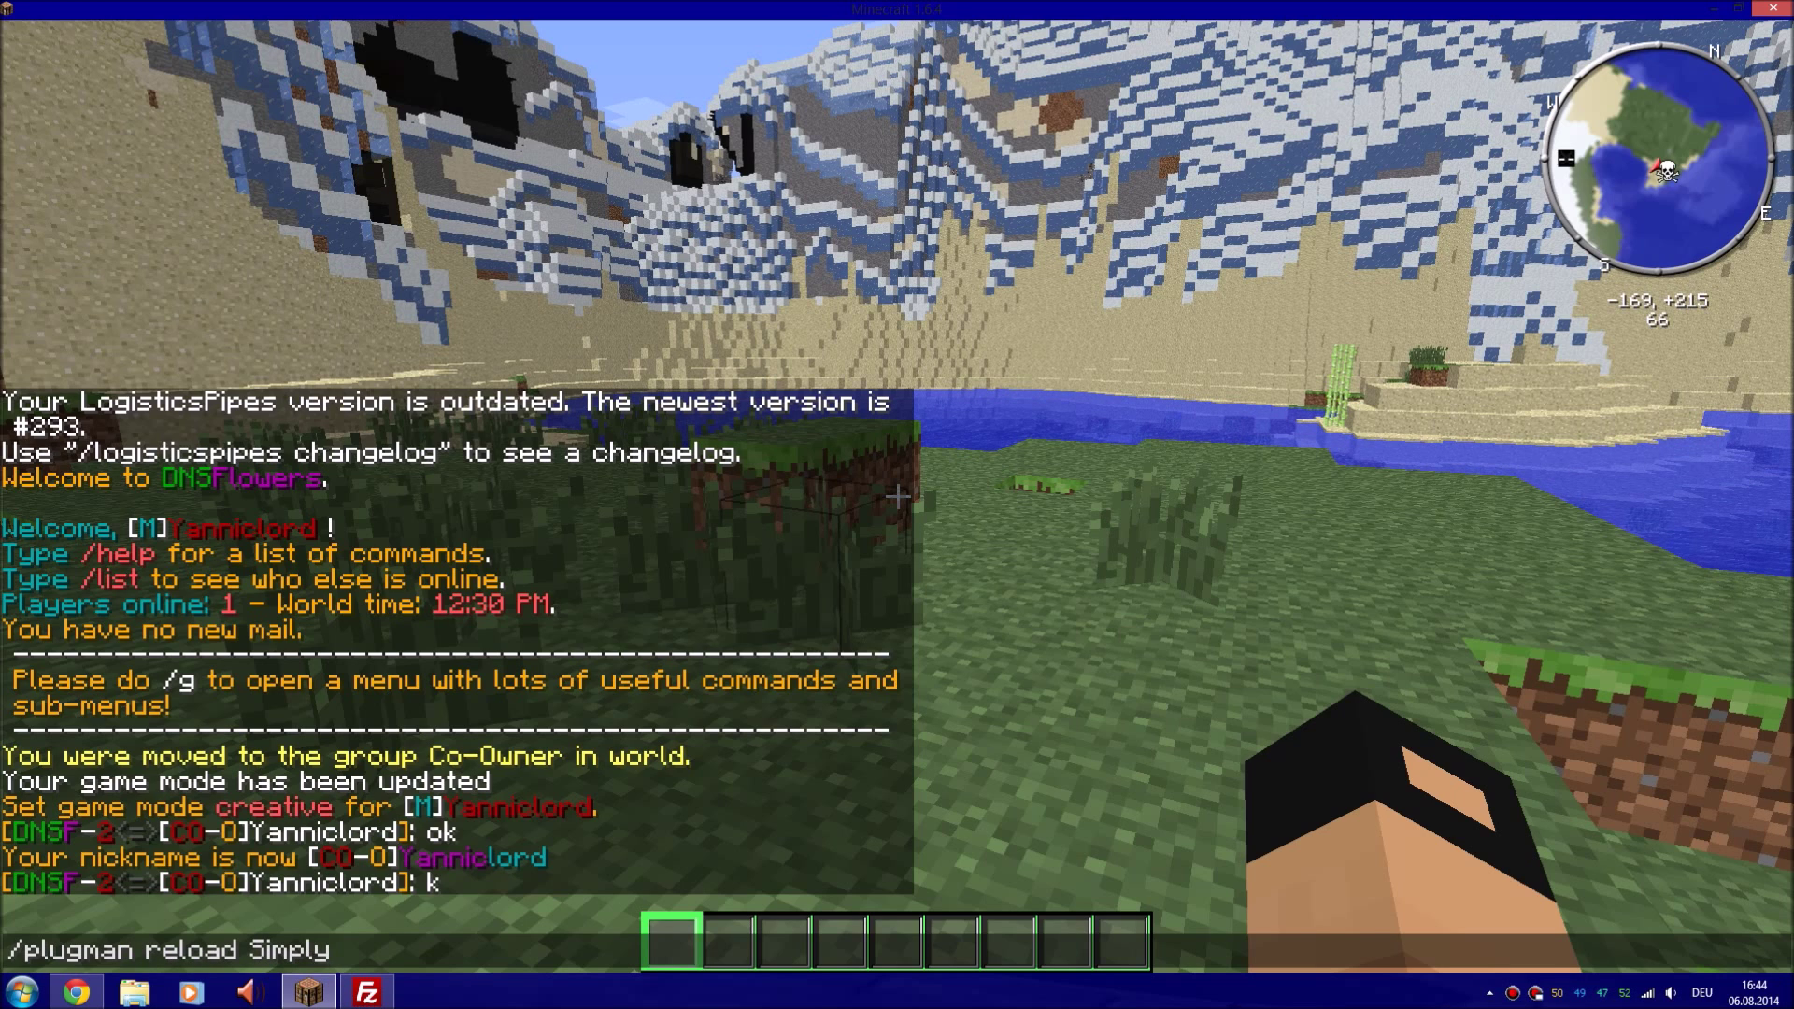
{"action": "type", "text": "Connect"}
{"action": "key", "text": "Return"}
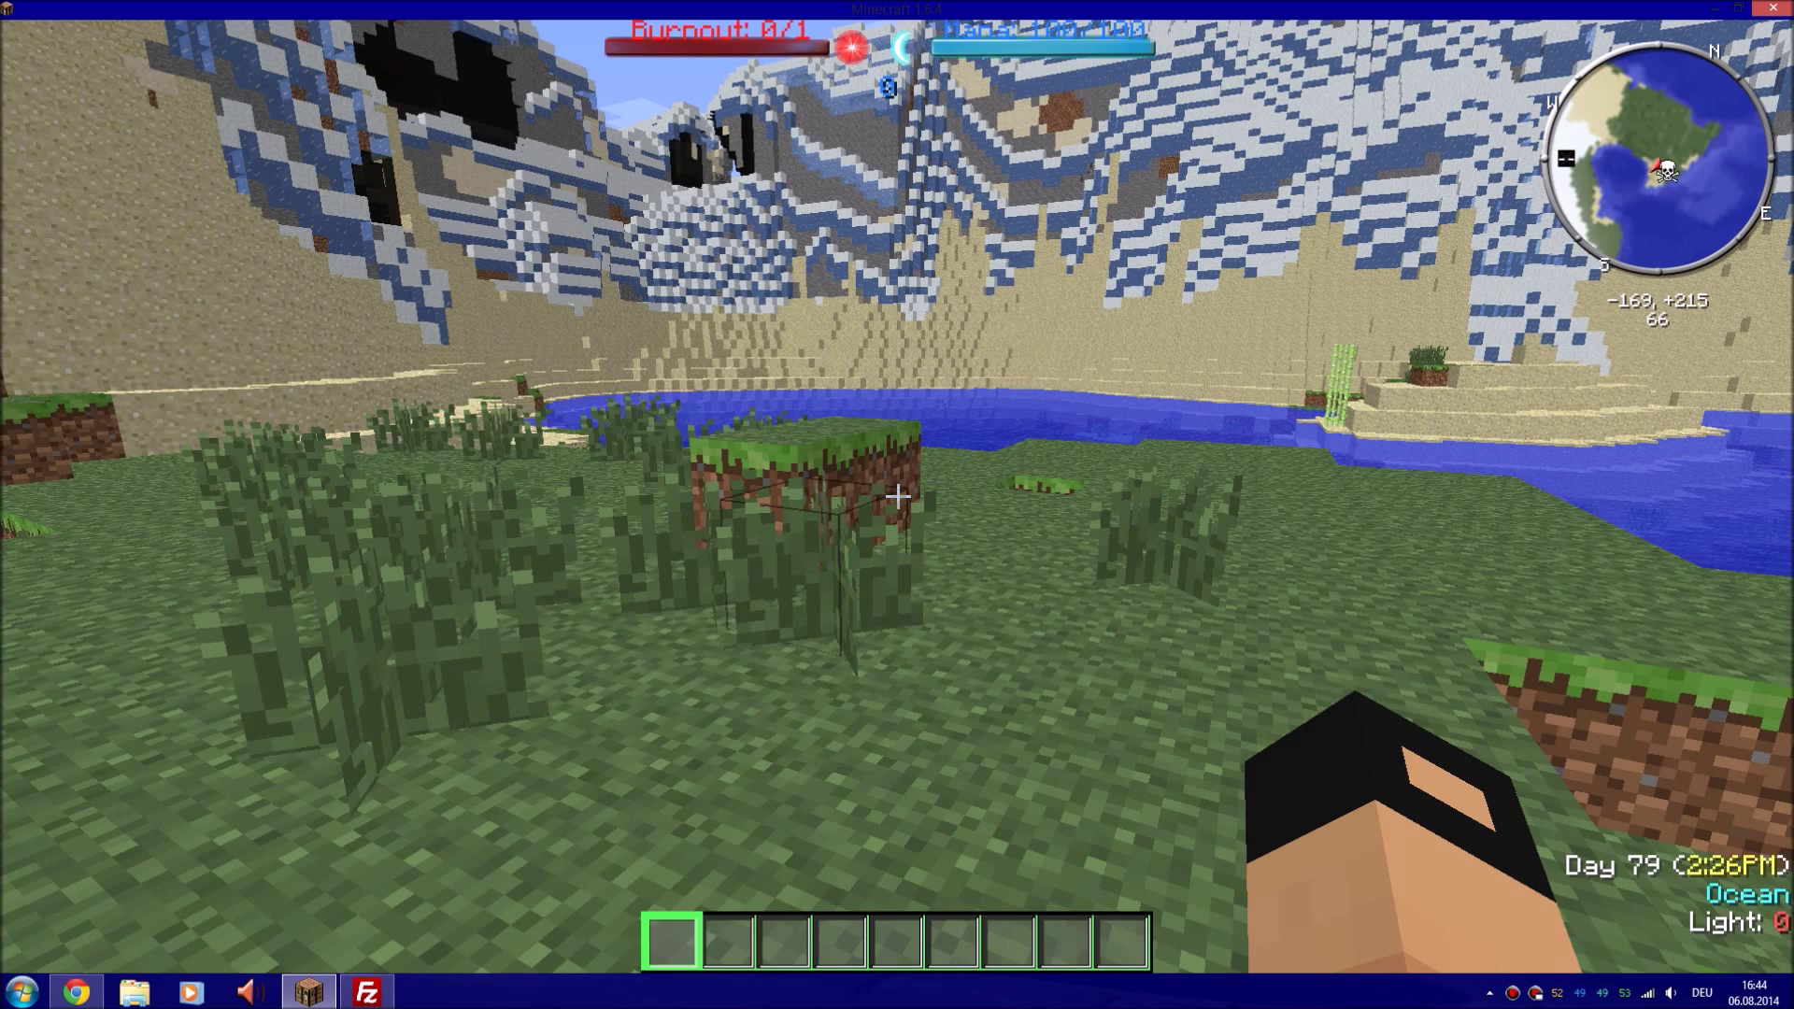
Send the chat message "k" to test the reloaded chat format
{"action": "type", "text": "t"}
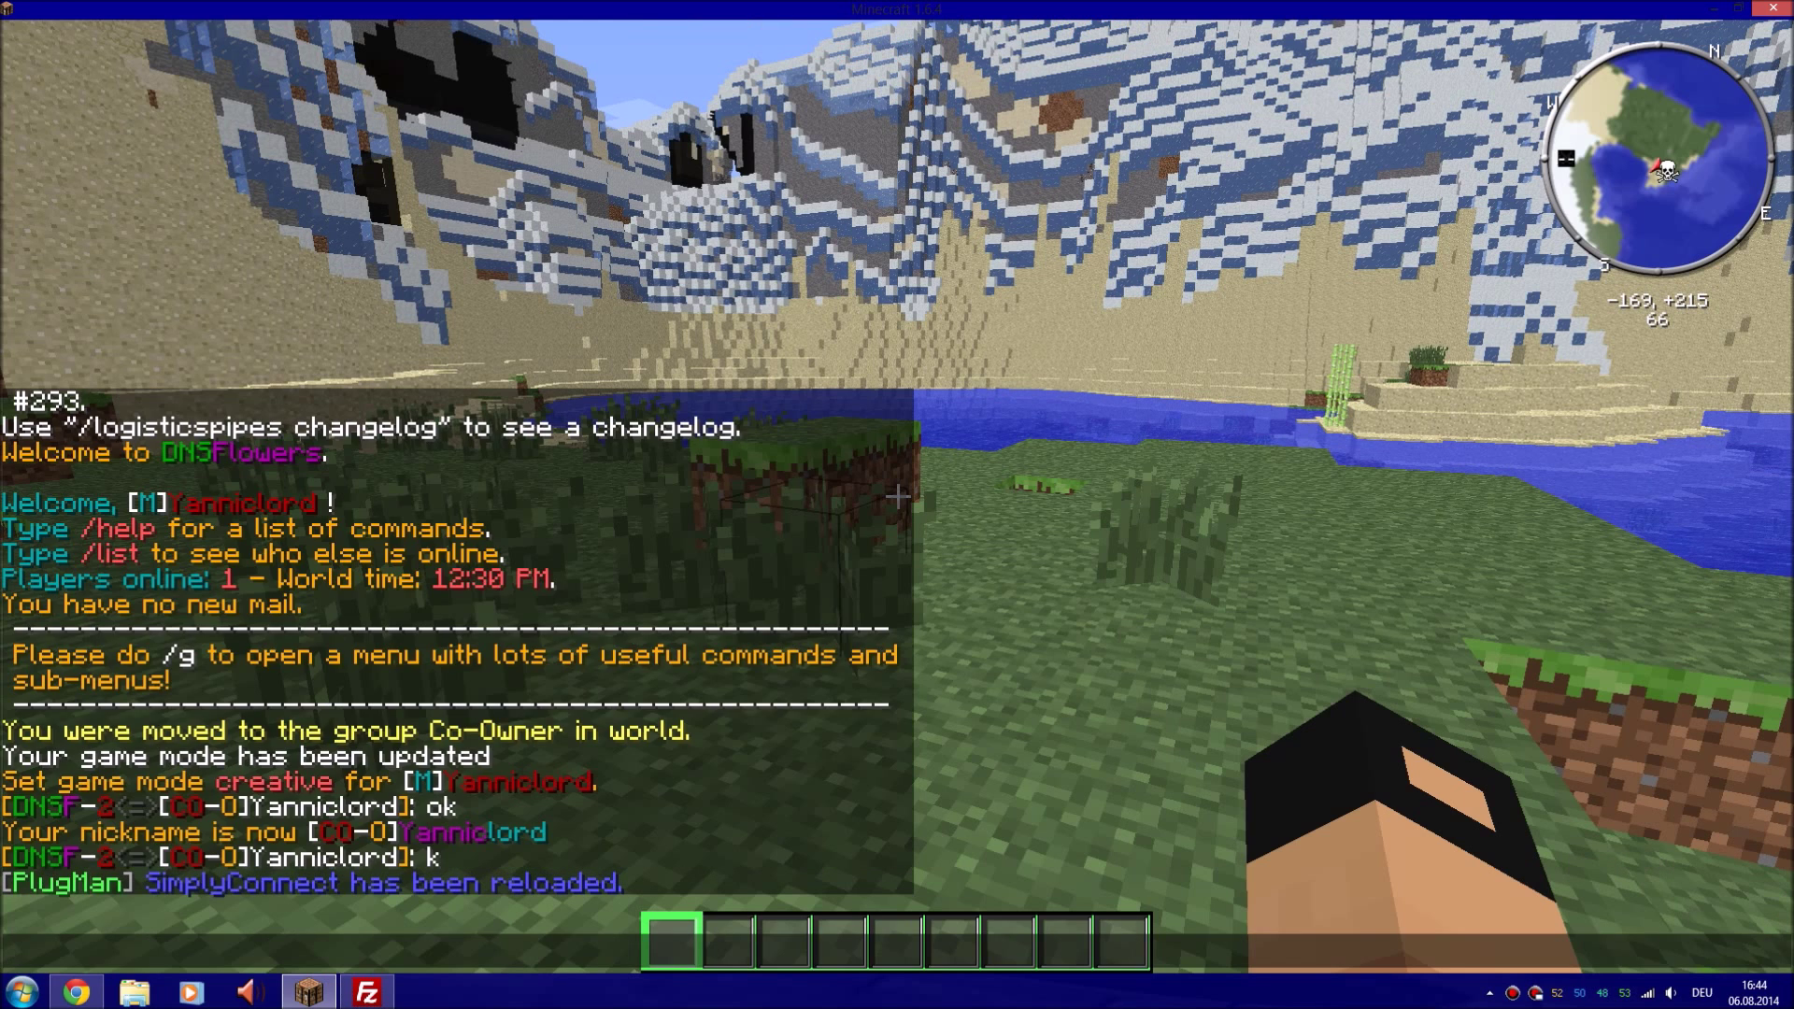
{"action": "type", "text": "k"}
{"action": "key", "text": "Return"}
Switch to Chrome, refresh the server's console logs and examine the newest chat line
{"action": "key", "text": "t"}
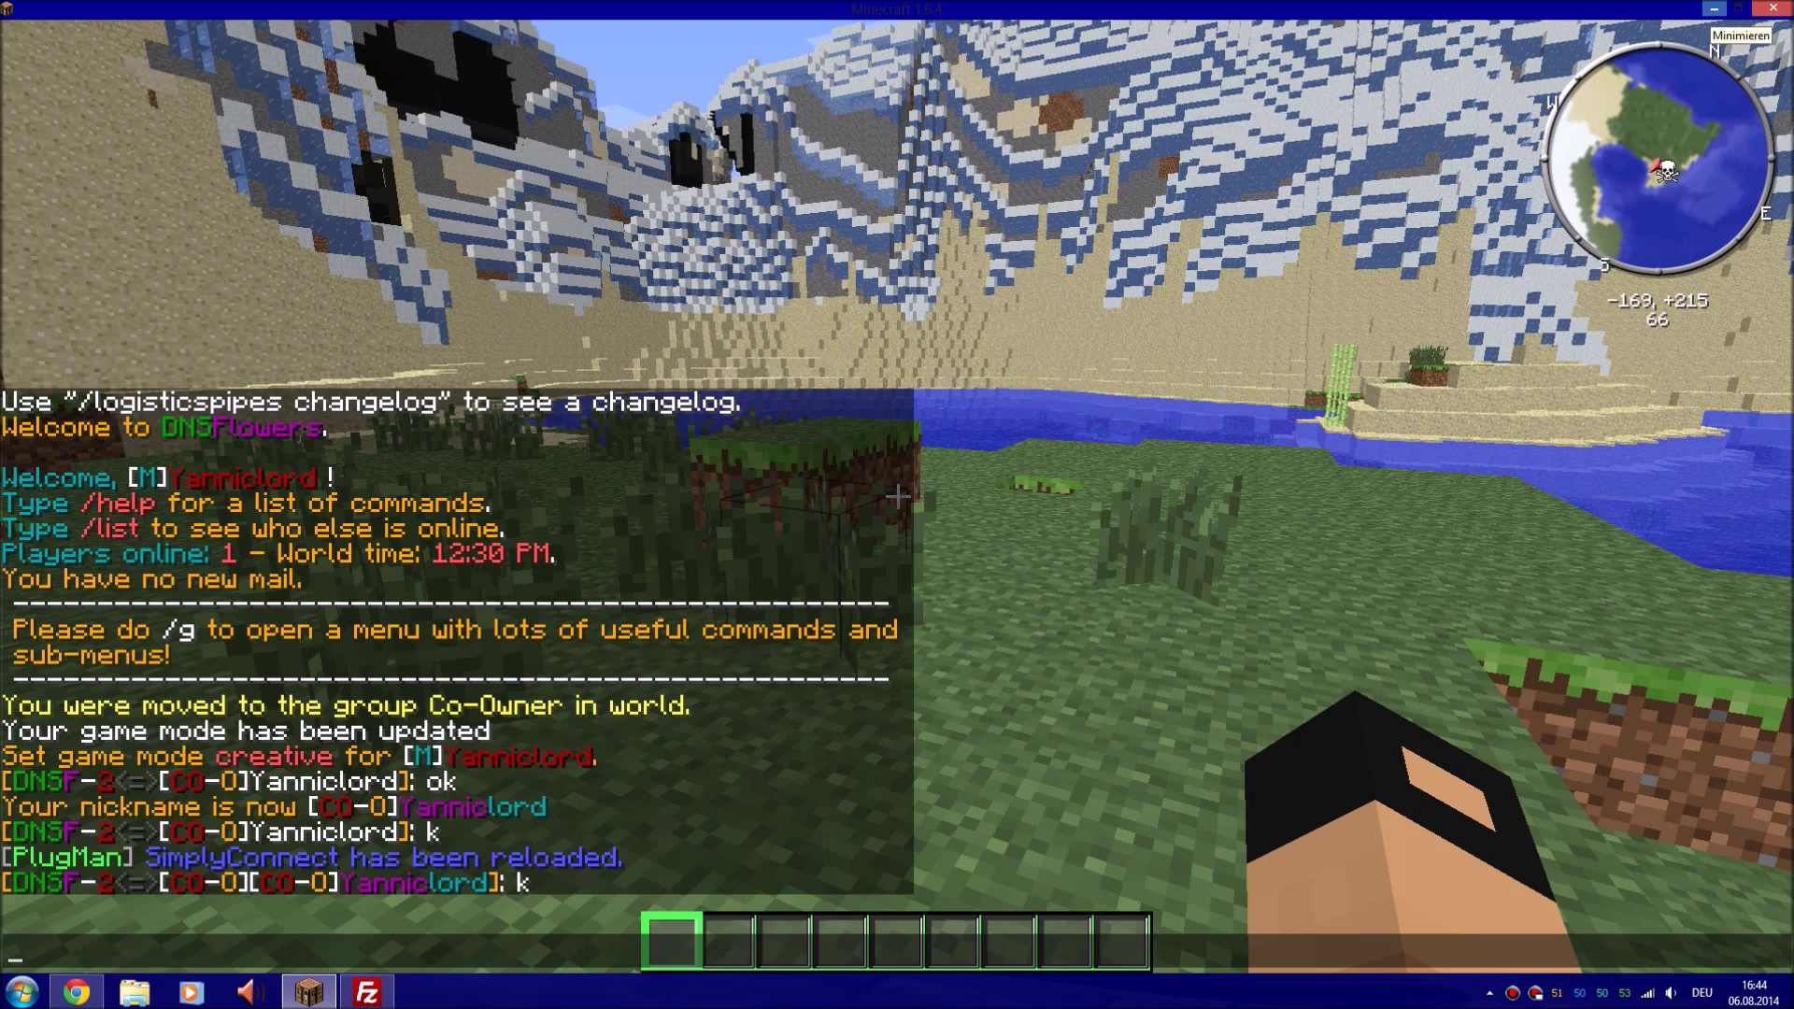
{"action": "key", "text": "t"}
{"action": "left_click", "coordinate": [77, 992]}
{"action": "left_click", "coordinate": [981, 842]}
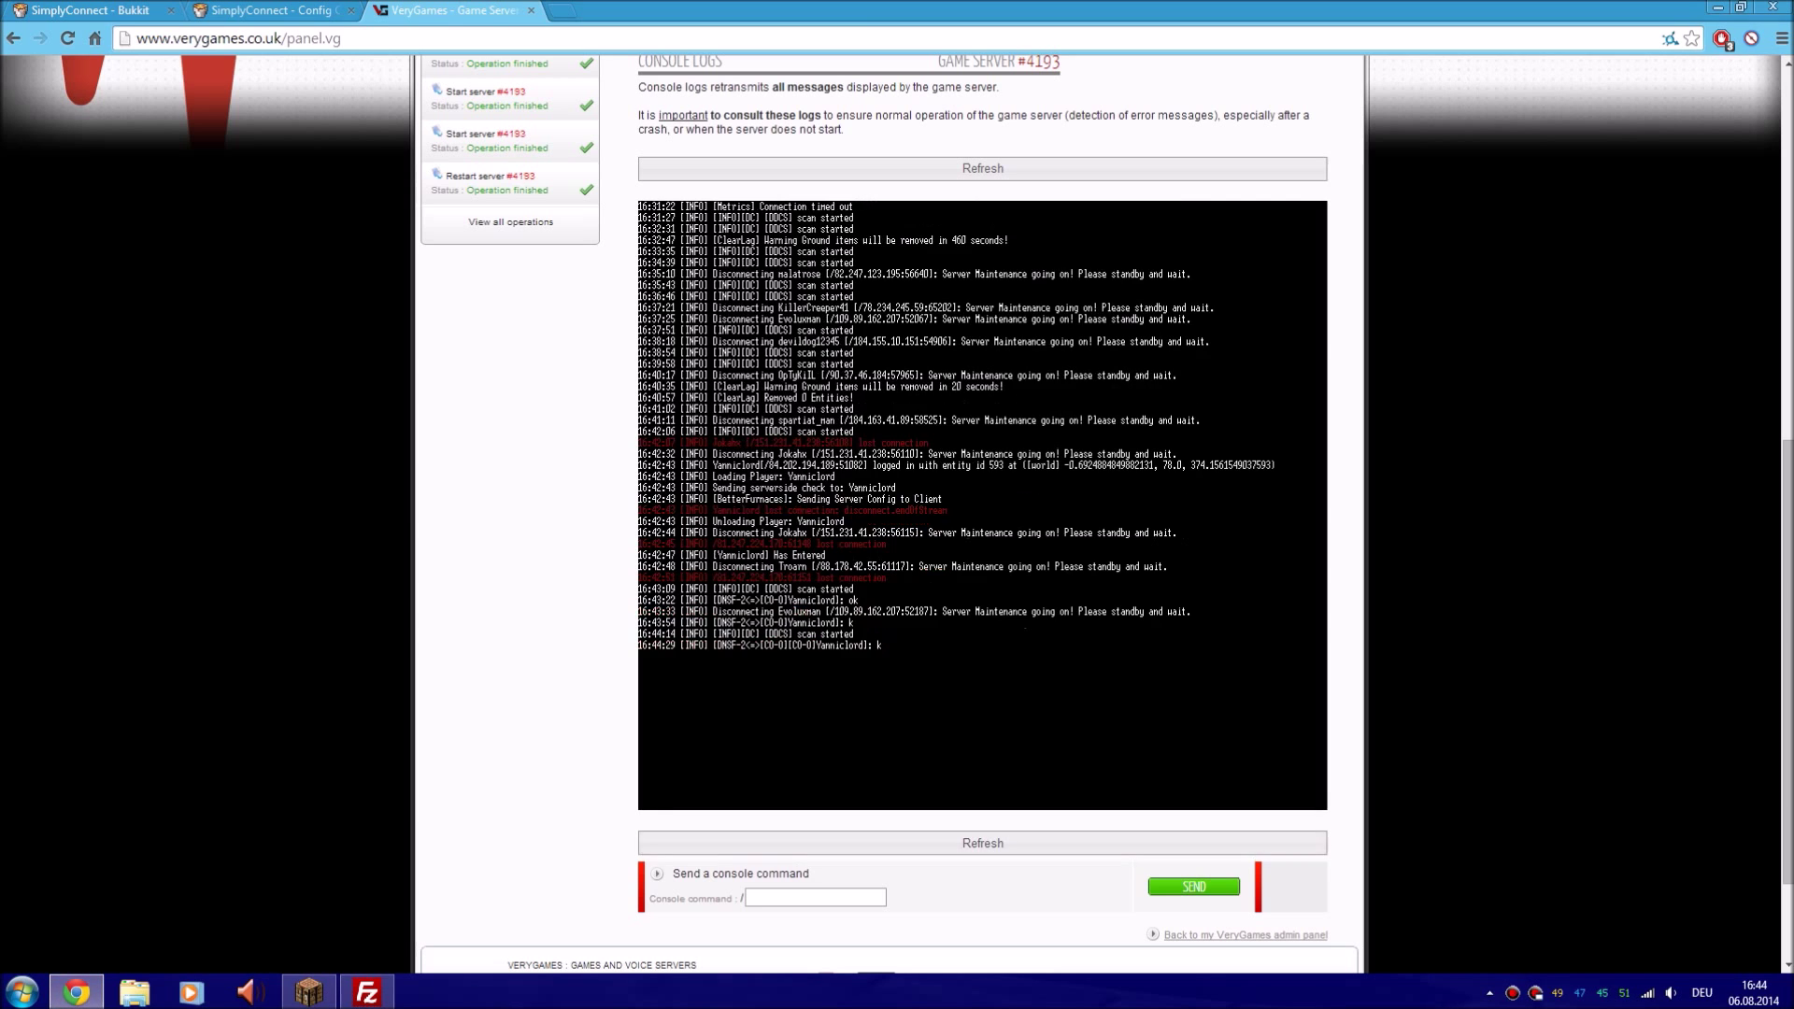
{"action": "left_click_drag", "start_coordinate": [879, 645], "coordinate": [713, 645]}
{"action": "left_click", "coordinate": [713, 645]}
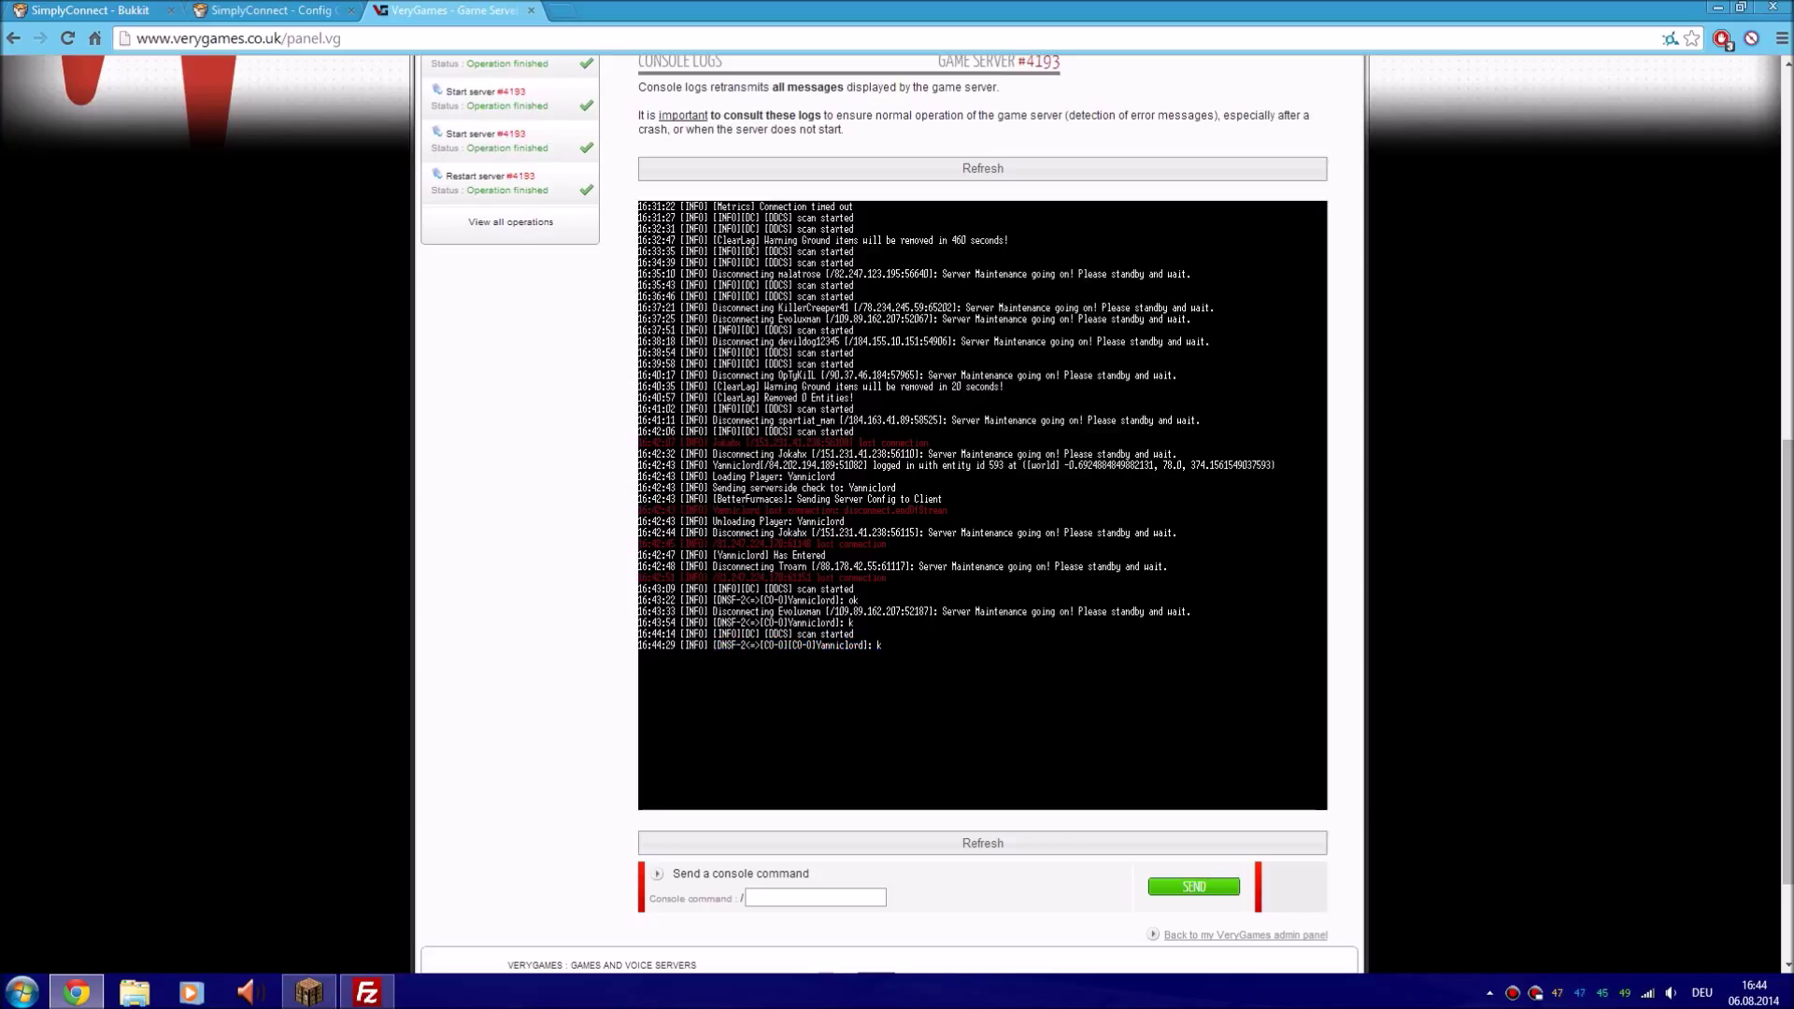
Highlight the prefix of the newest chat line in the console log, switch to Minecraft and disconnect from the server
{"action": "left_click_drag", "start_coordinate": [813, 644], "coordinate": [881, 645]}
{"action": "left_click_drag", "start_coordinate": [717, 645], "coordinate": [757, 645]}
{"action": "left_click", "coordinate": [309, 992]}
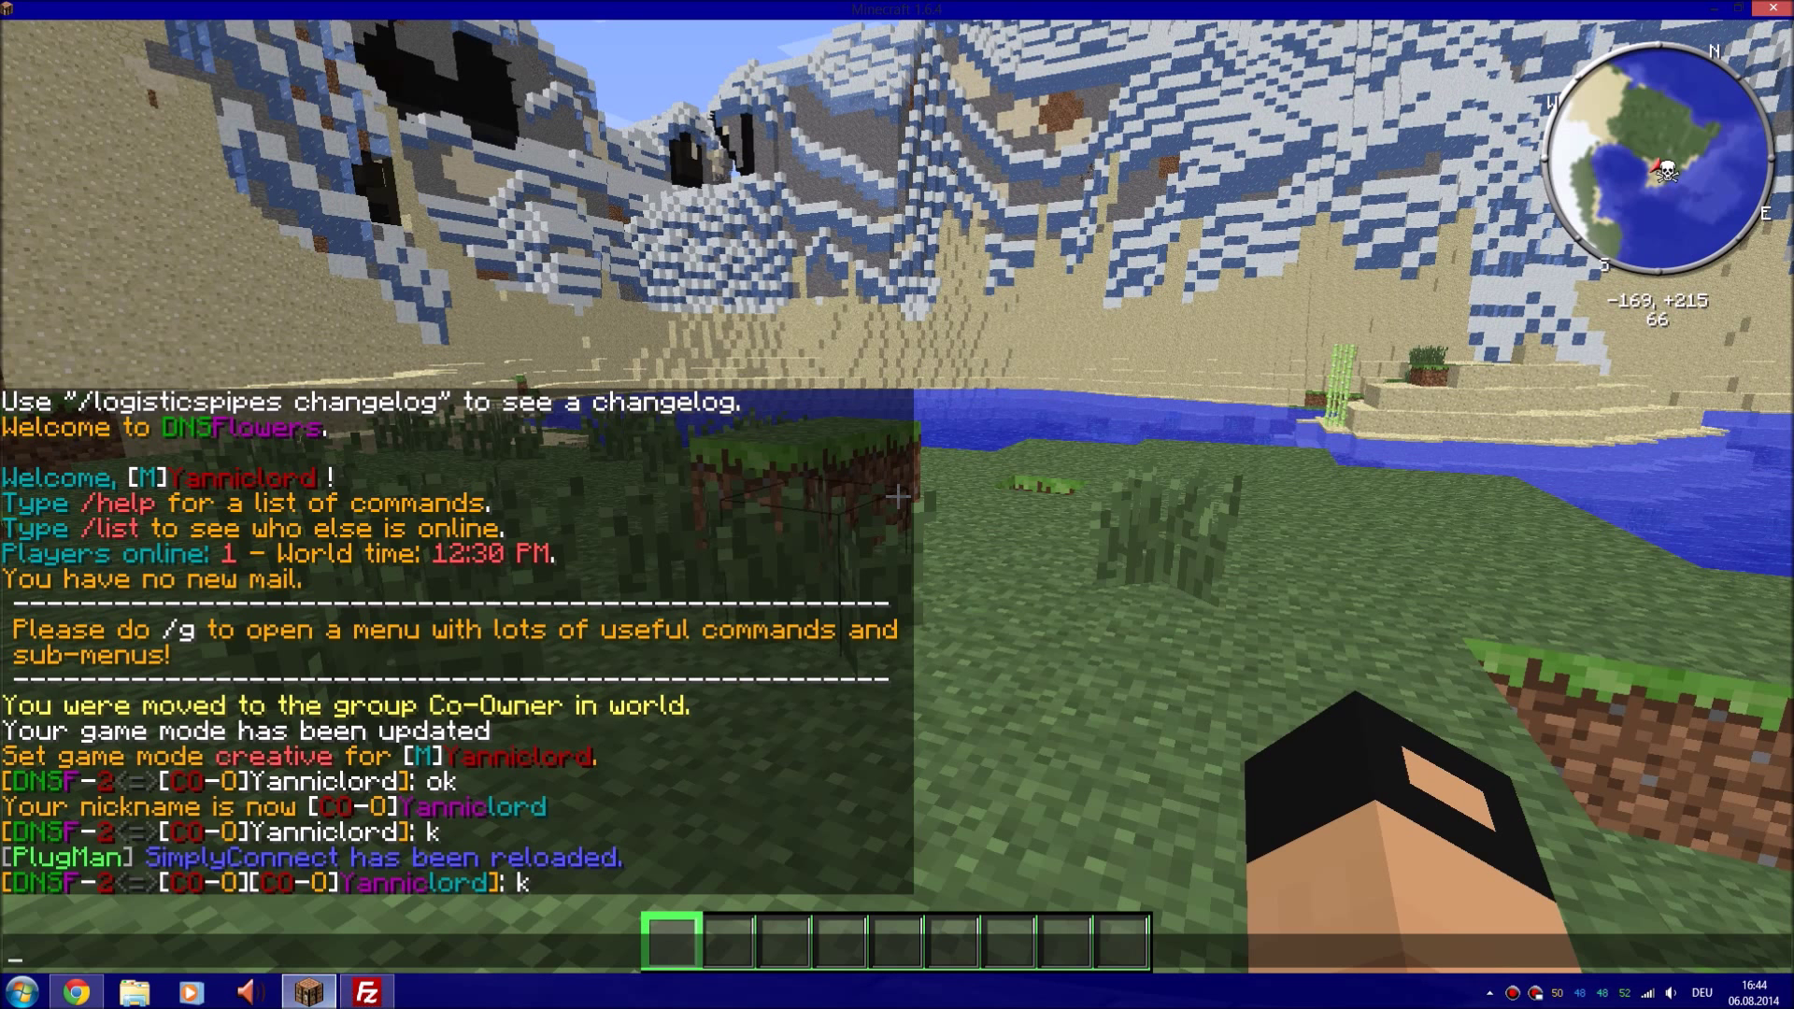
{"action": "key", "text": "Escape"}
{"action": "left_click", "coordinate": [897, 572]}
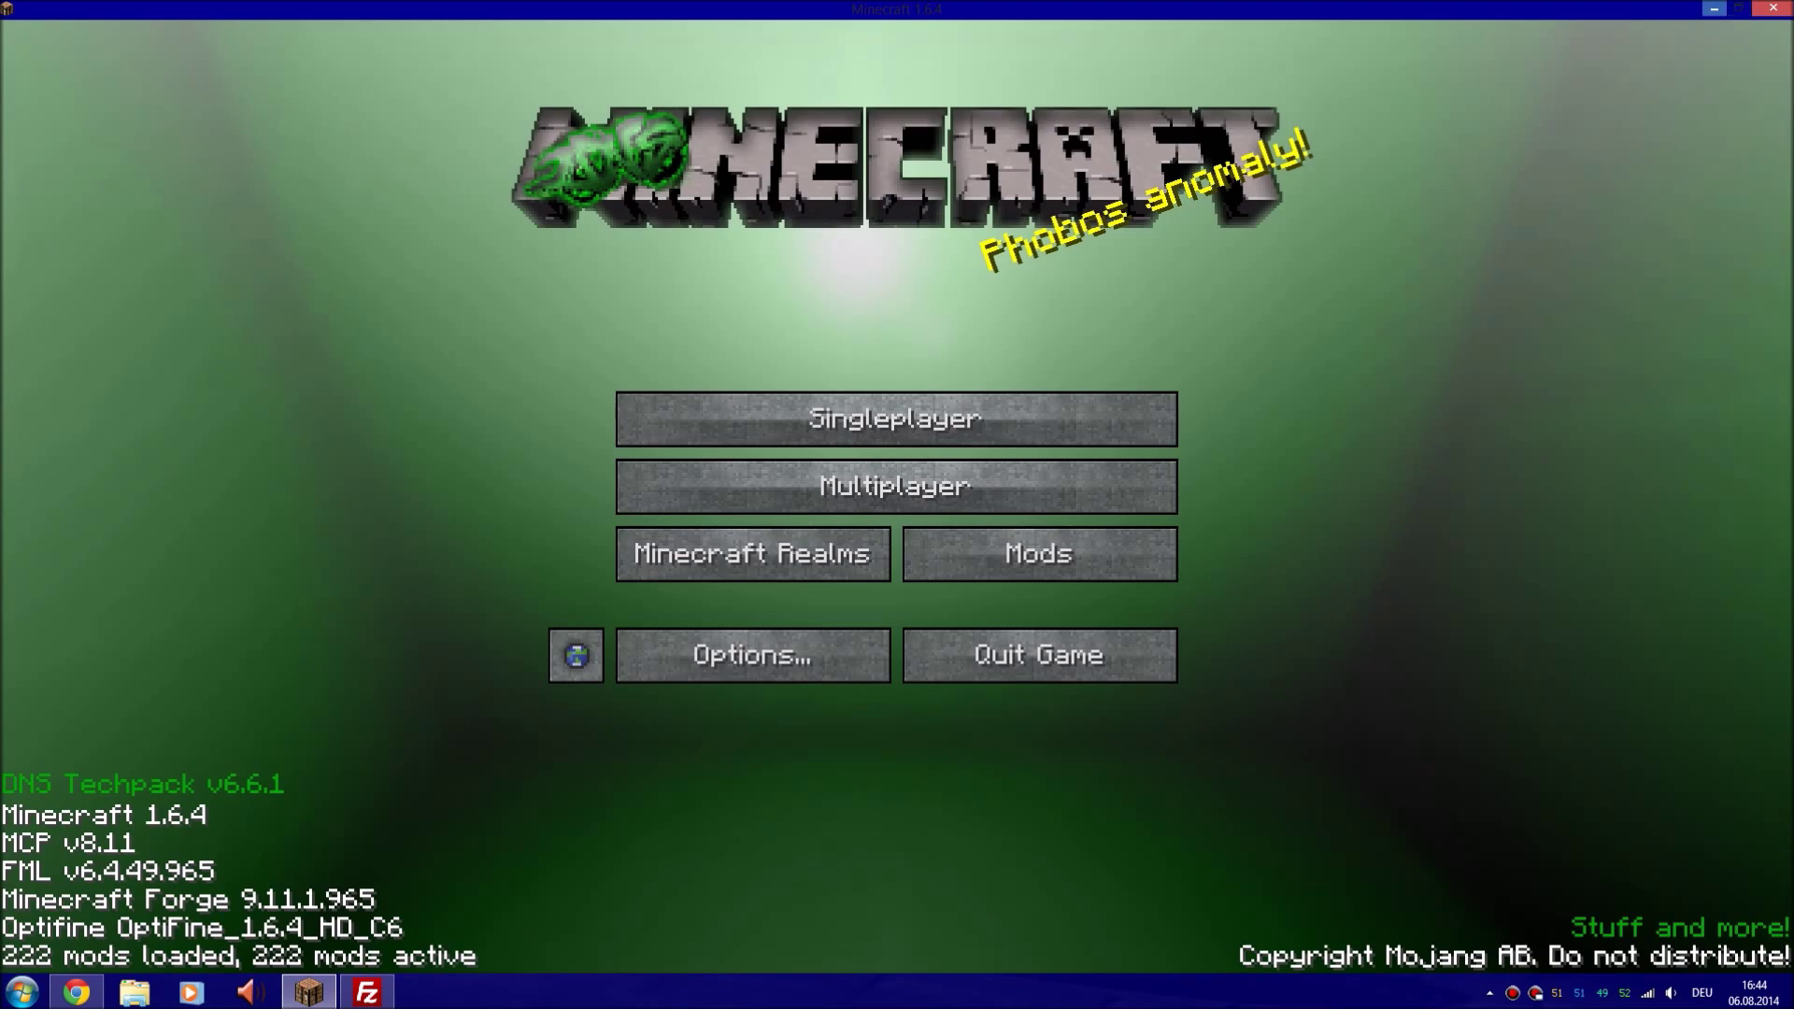
Minimize the game and browser, open config.yml from the desktop's Server 1 folder, and close the other open text files
{"action": "left_click", "coordinate": [1714, 8]}
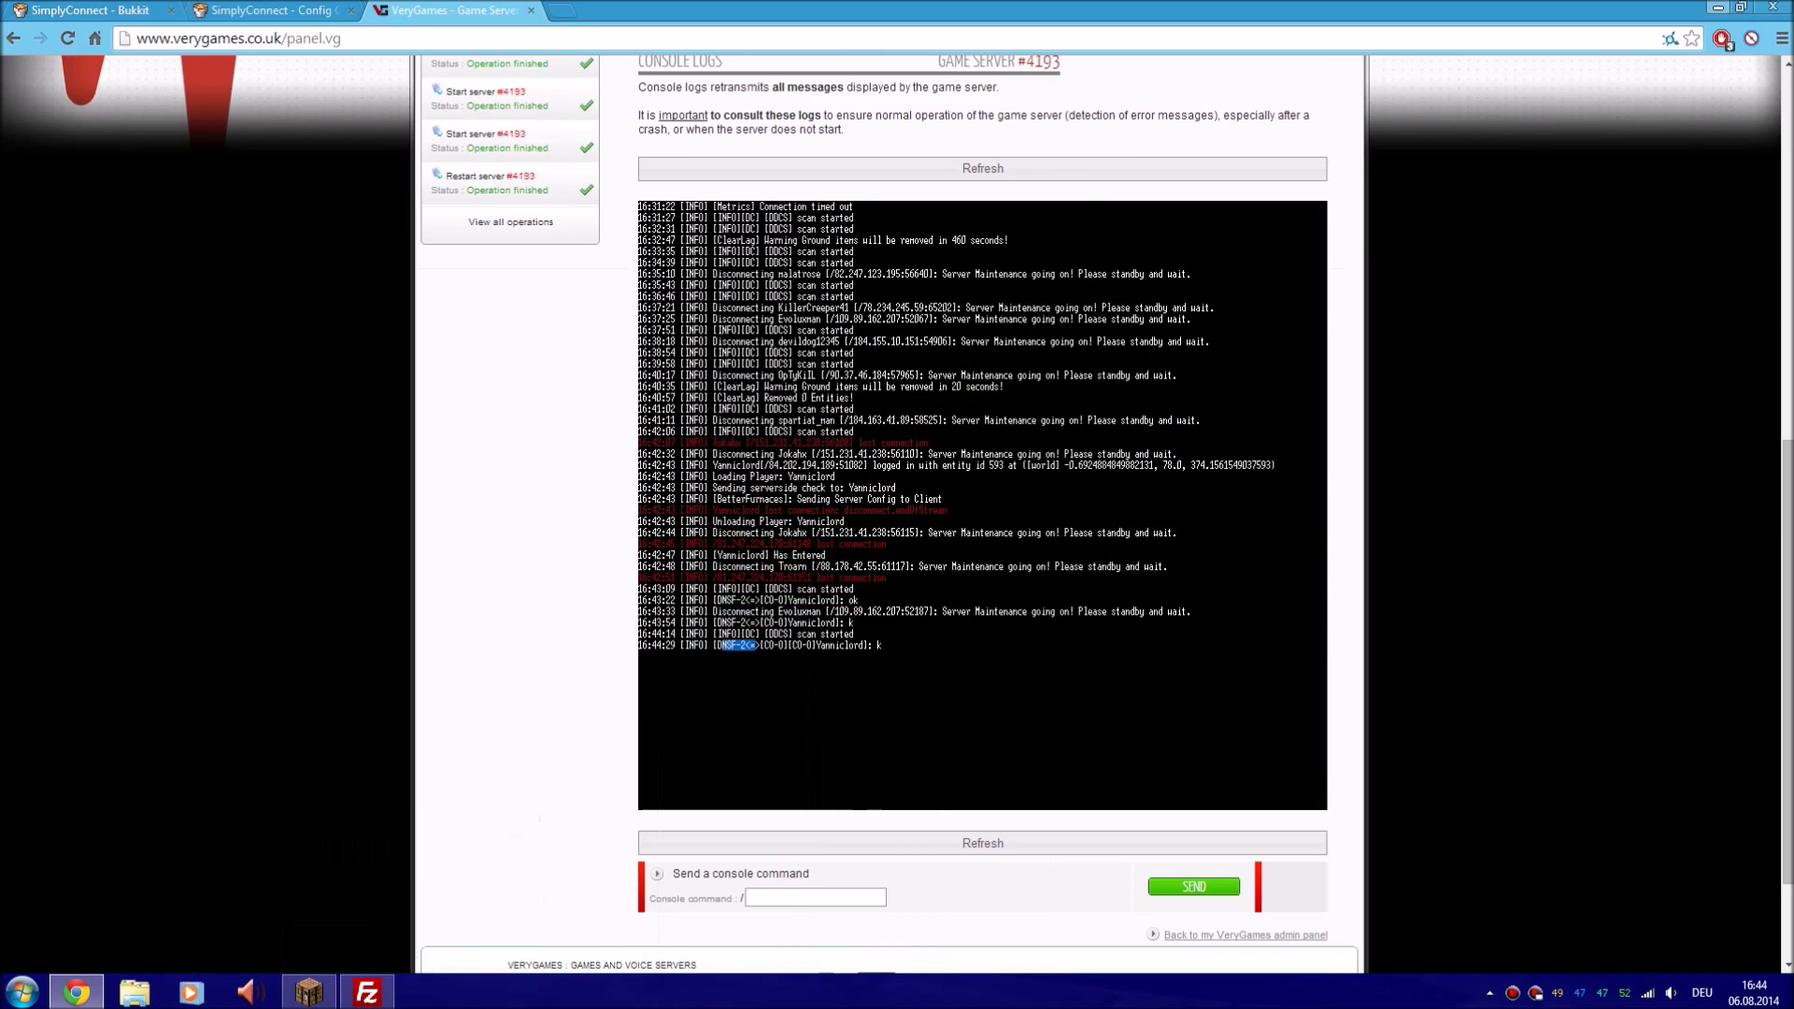
{"action": "left_click", "coordinate": [1715, 8]}
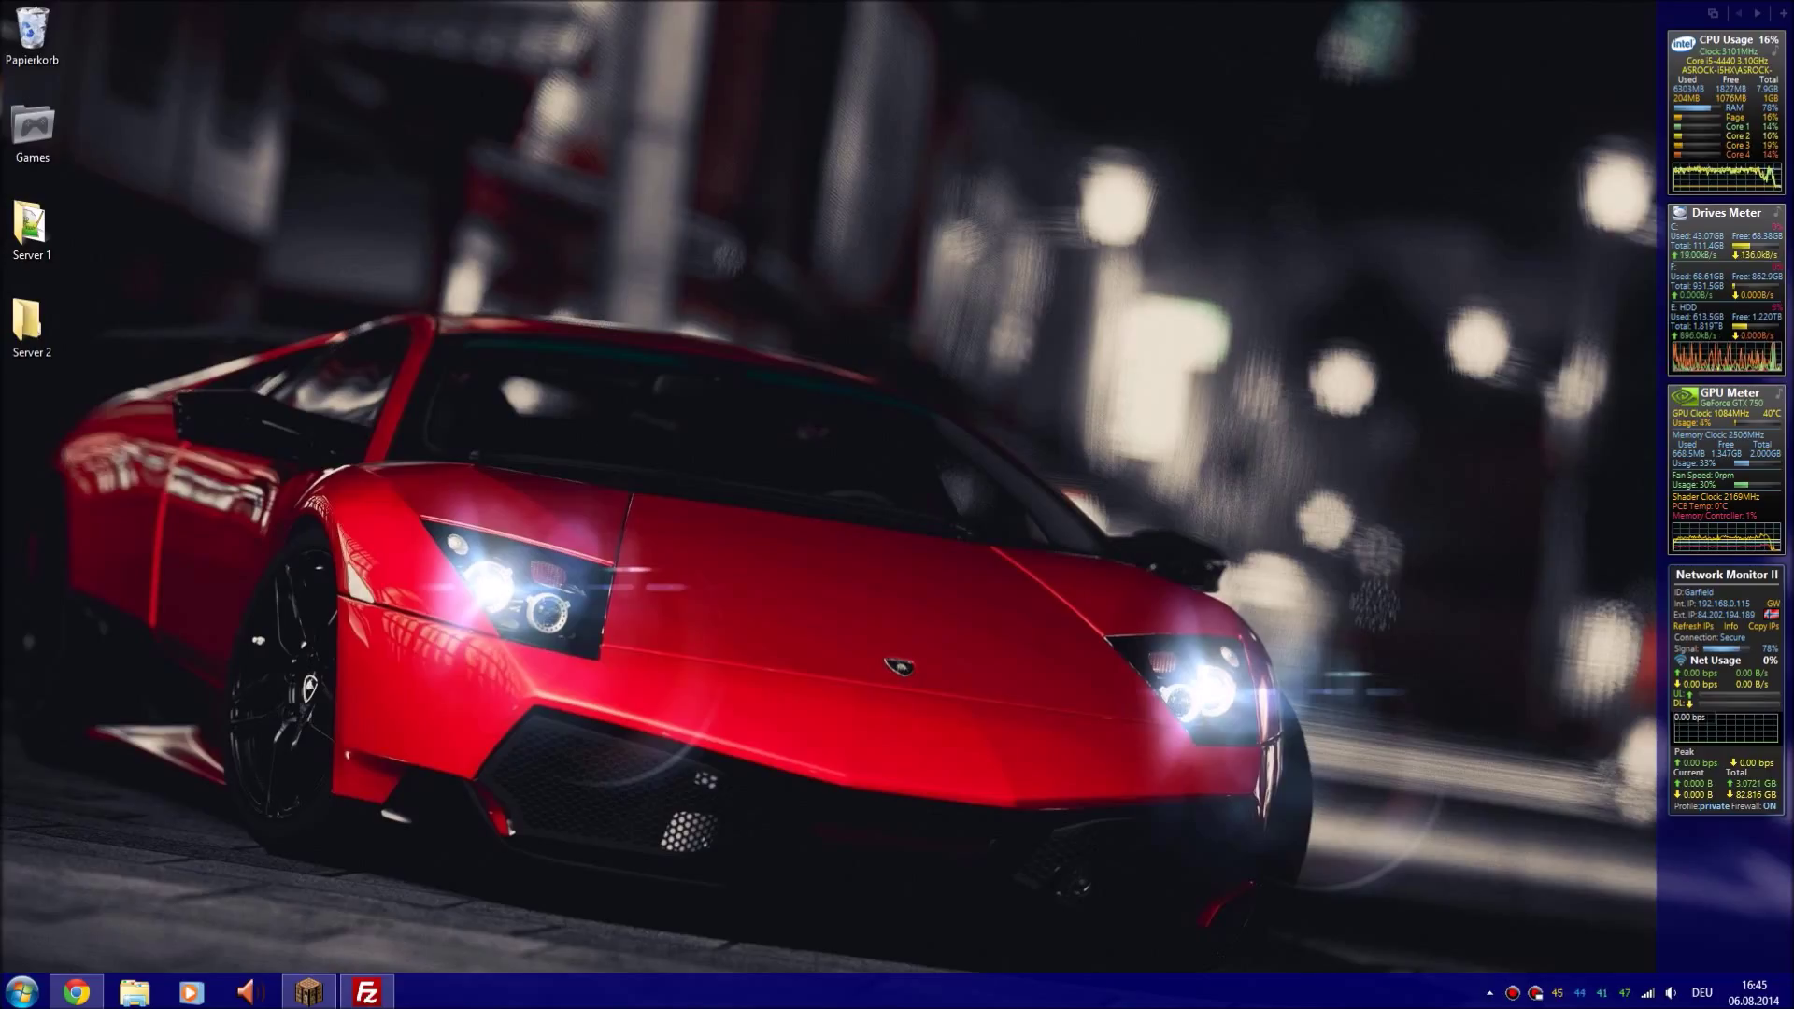
{"action": "left_click", "coordinate": [33, 230]}
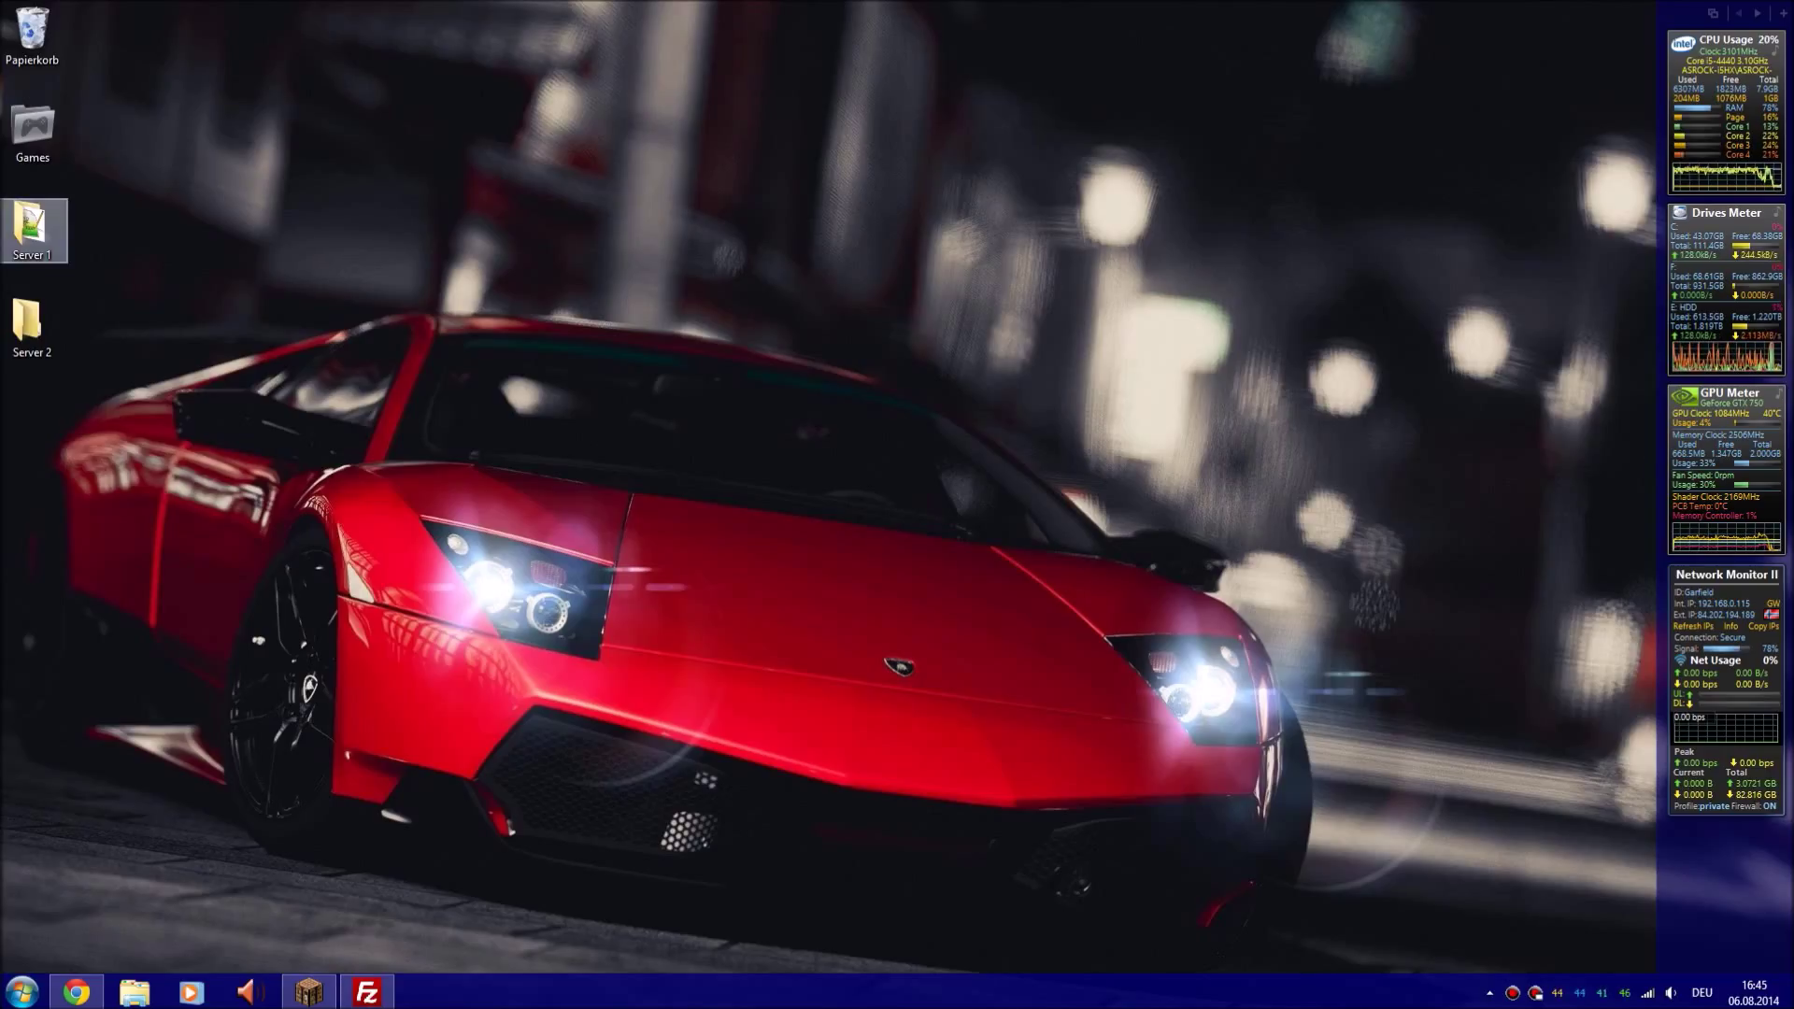
{"action": "double_click", "coordinate": [32, 230]}
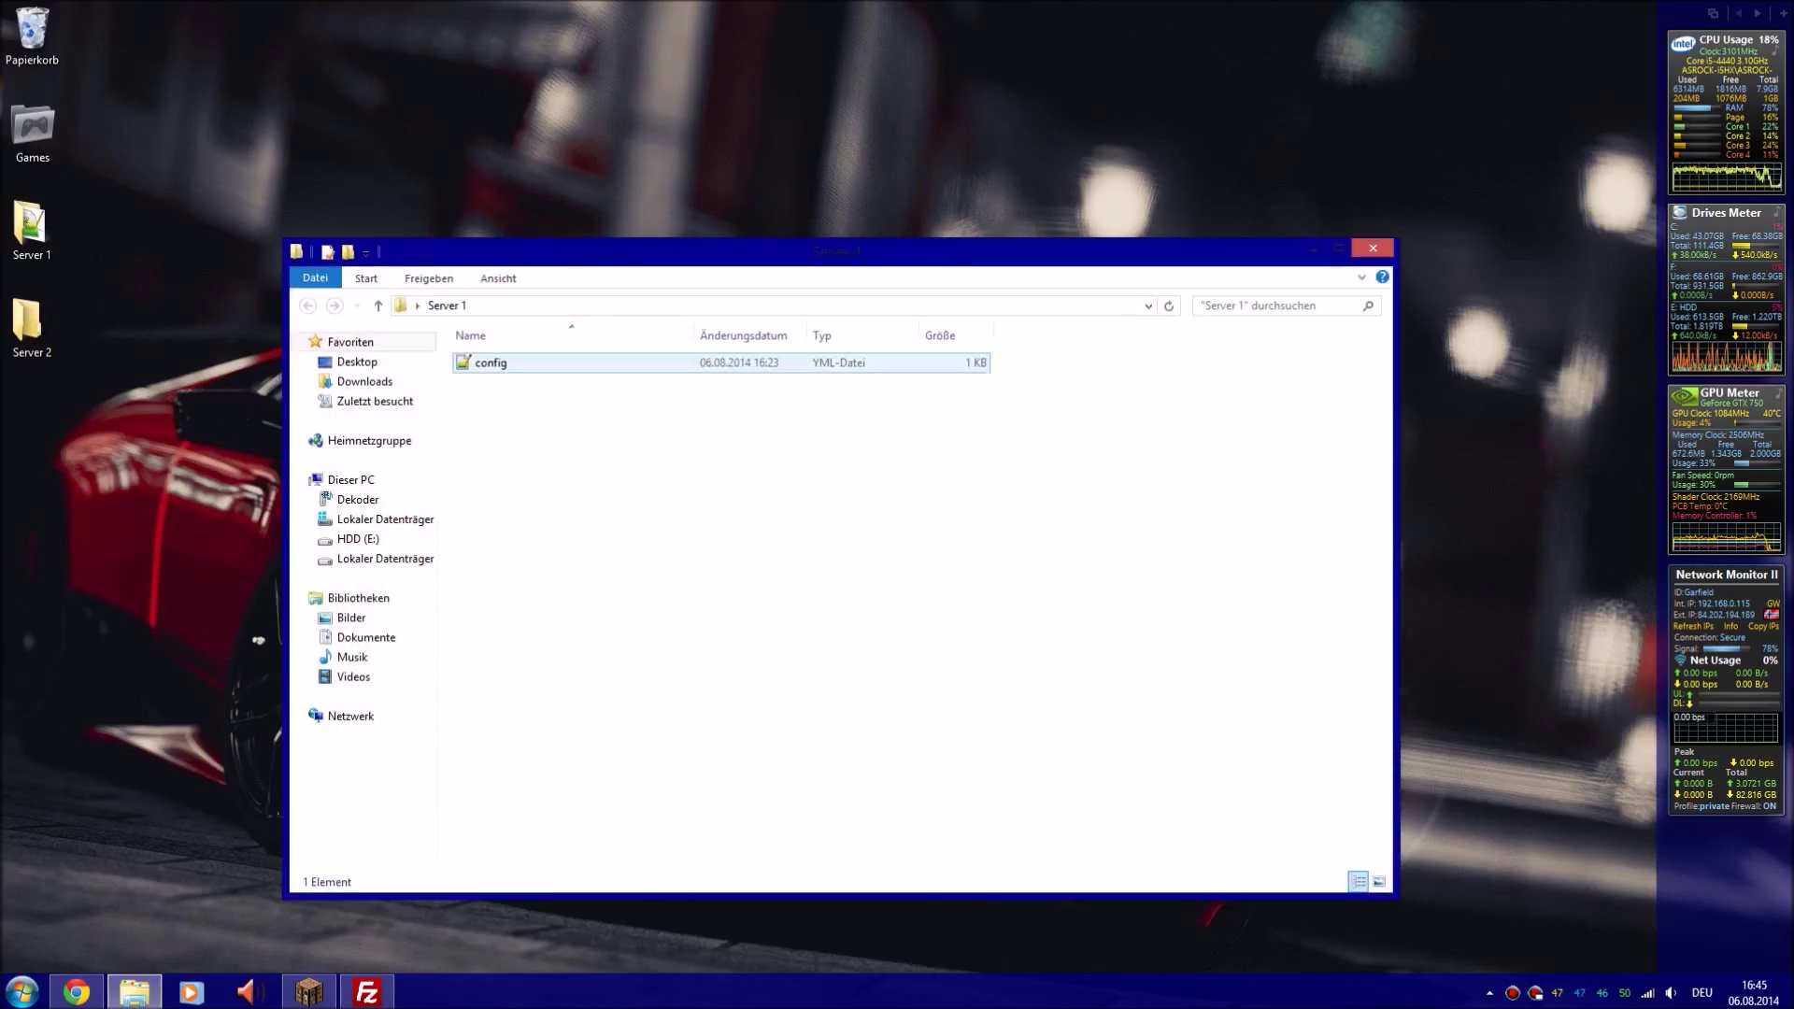
{"action": "left_click", "coordinate": [491, 362]}
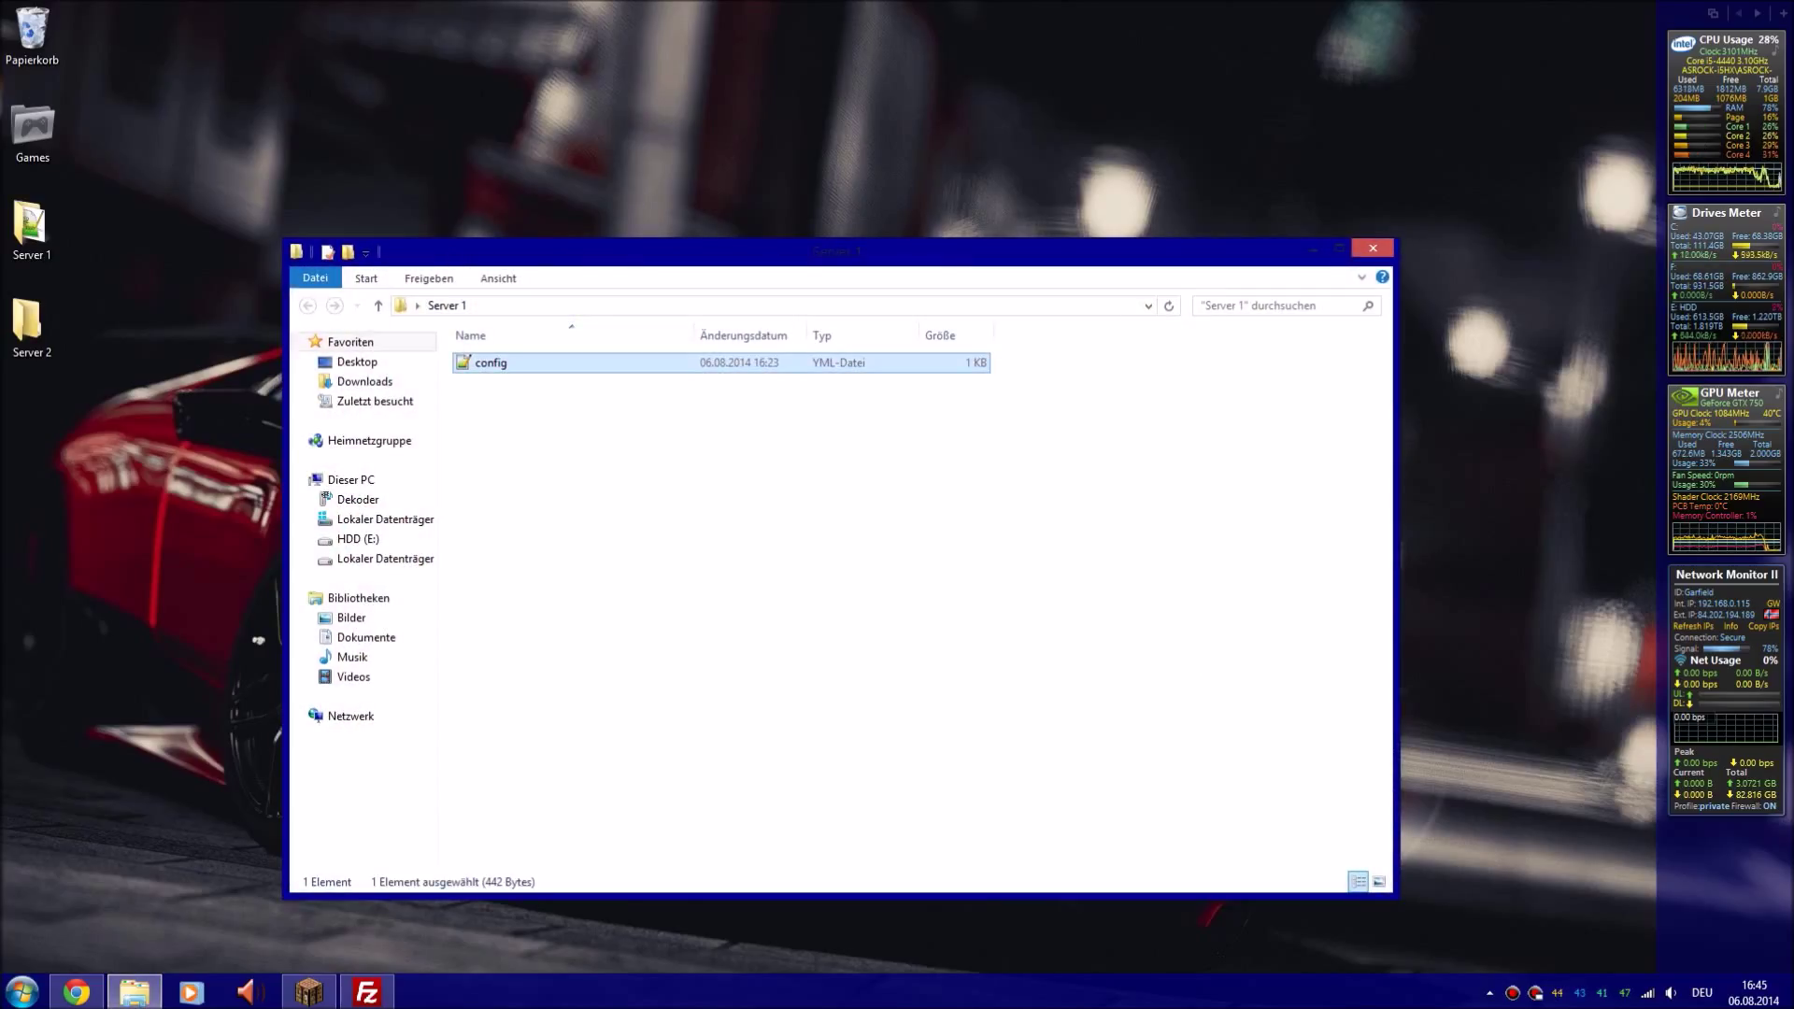
{"action": "key", "text": "Return"}
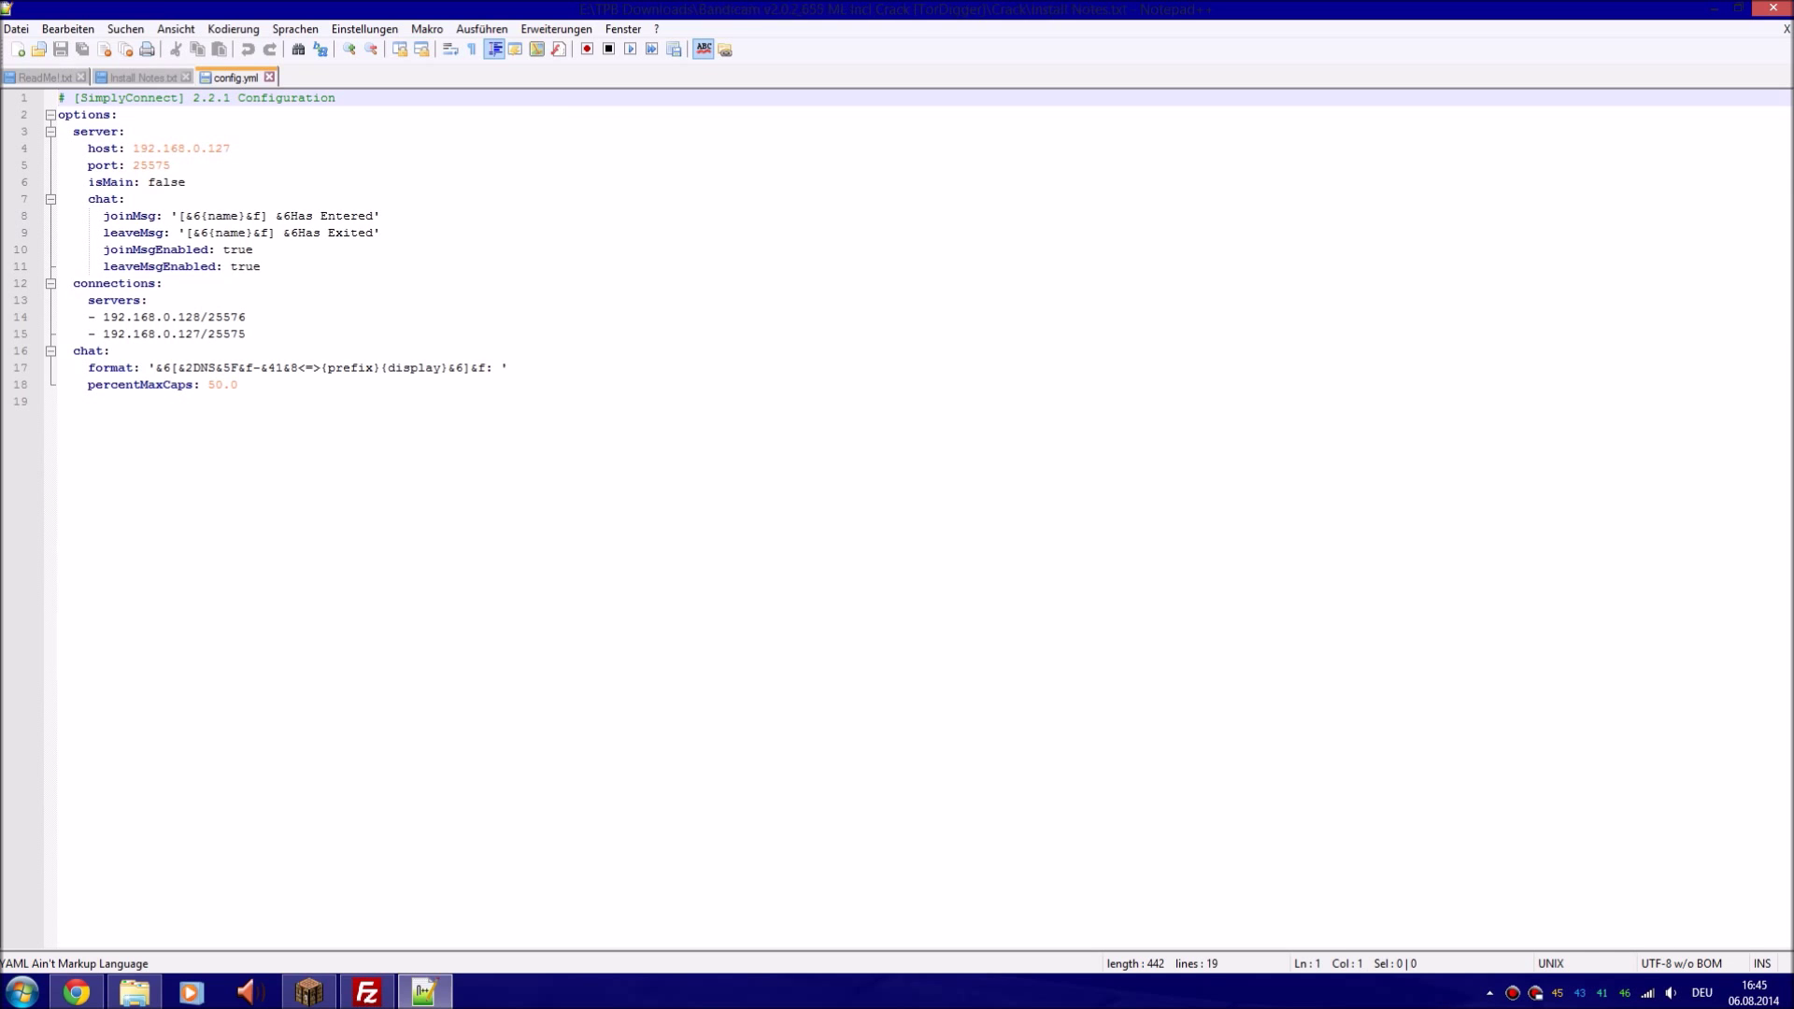
{"action": "left_click", "coordinate": [81, 77]}
{"action": "left_click", "coordinate": [95, 77]}
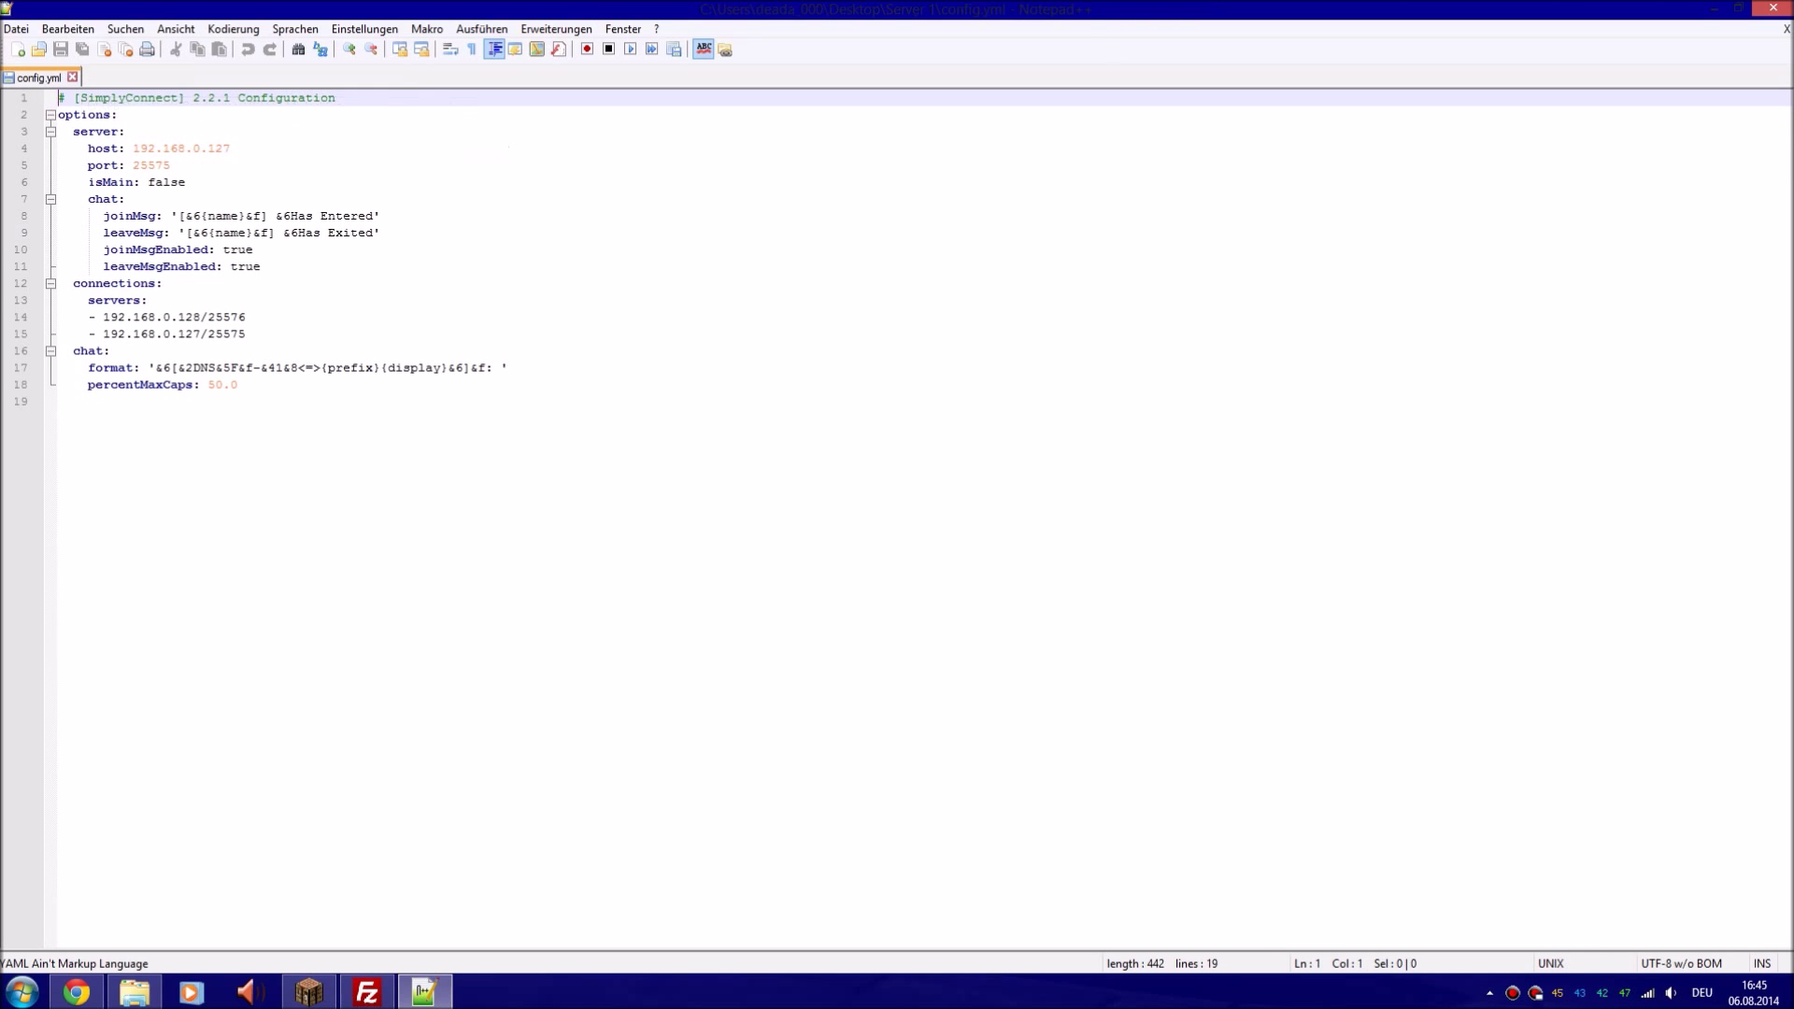
Set the server host in Server 1's config to 127.0.0.1 and look at the server connection in FileZilla
{"action": "left_click_drag", "start_coordinate": [231, 148], "coordinate": [132, 149]}
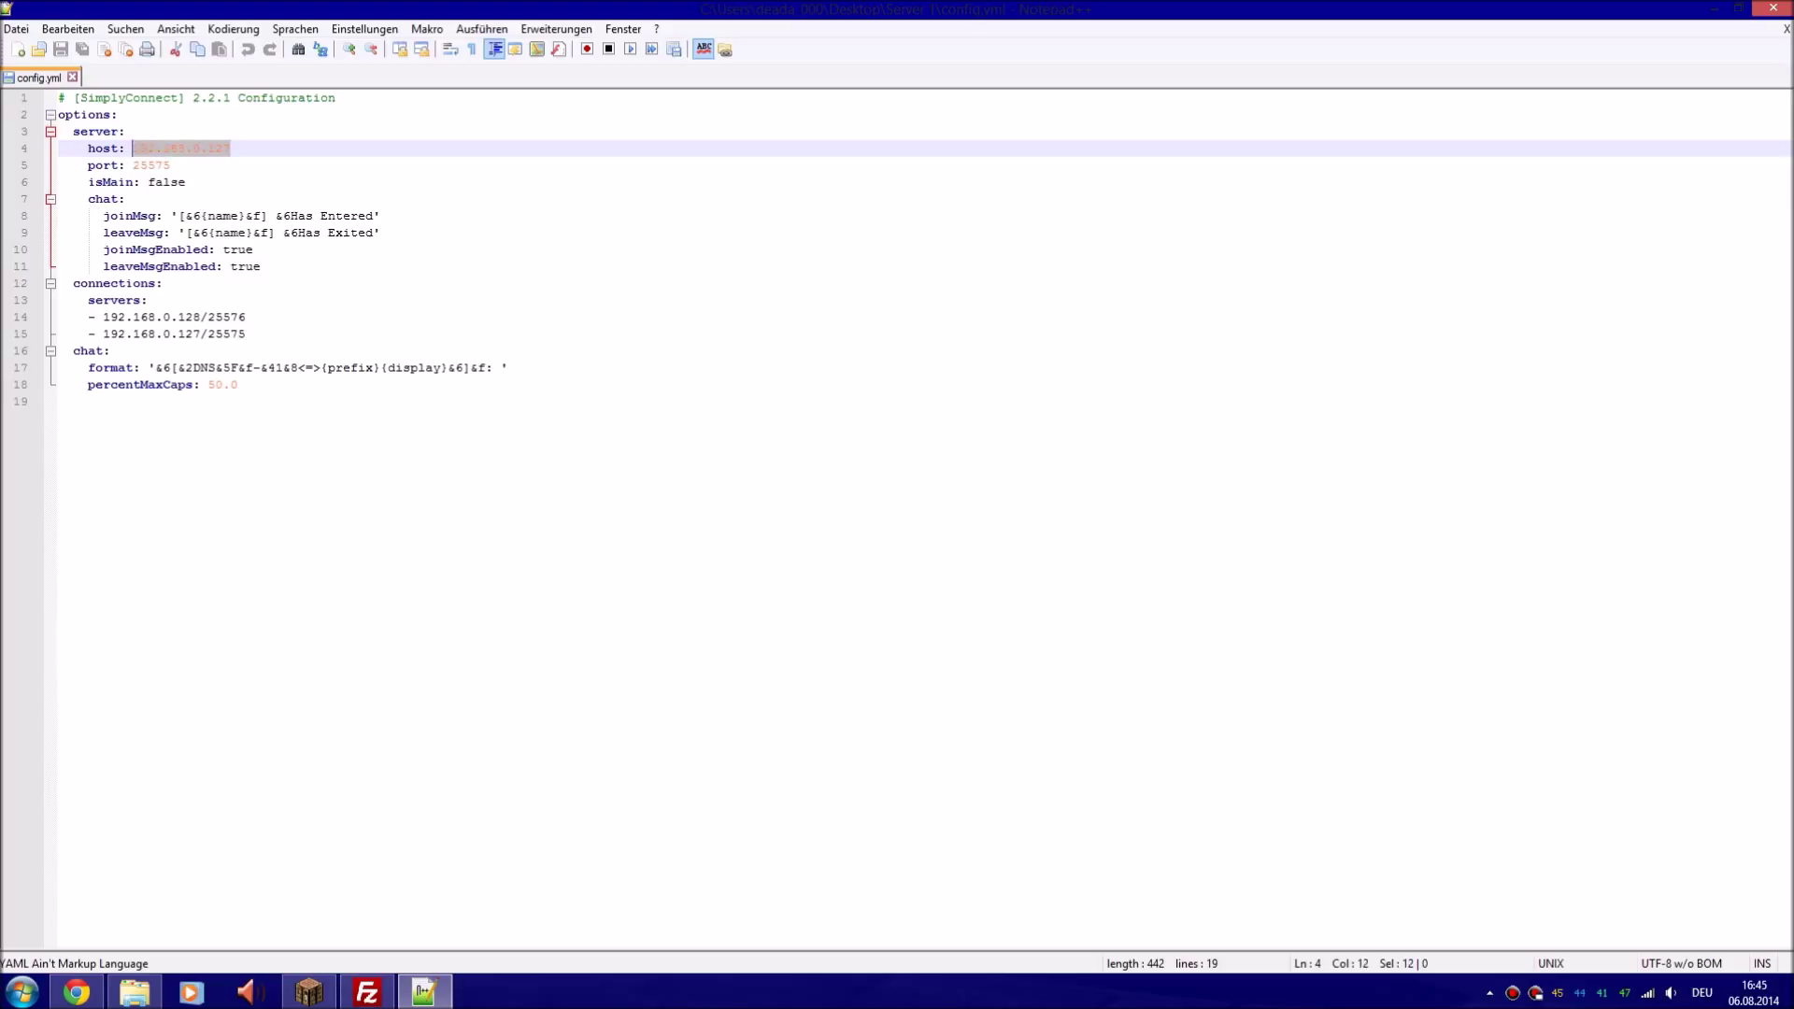
{"action": "type", "text": "1"}
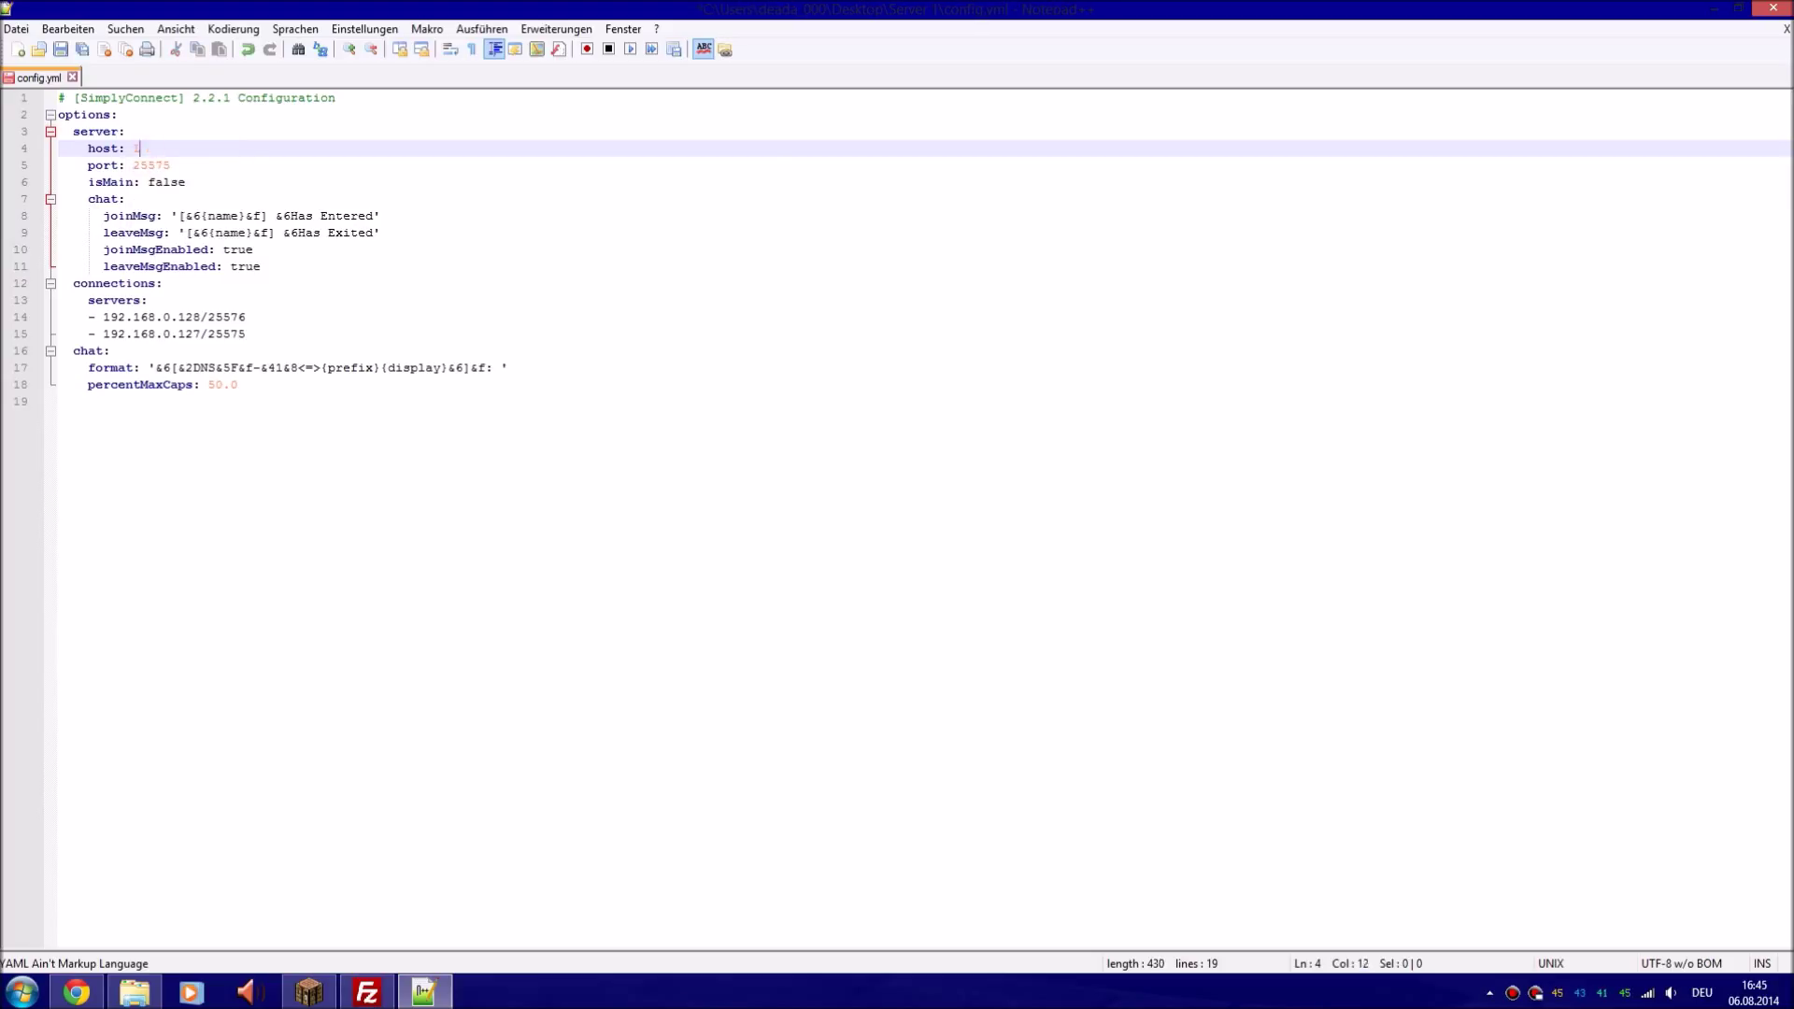
{"action": "type", "text": "27.0.0.1"}
{"action": "left_click_drag", "start_coordinate": [200, 149], "coordinate": [140, 148]}
{"action": "left_click", "coordinate": [171, 165]}
{"action": "key", "text": "shift+Left"}
{"action": "left_click", "coordinate": [366, 992]}
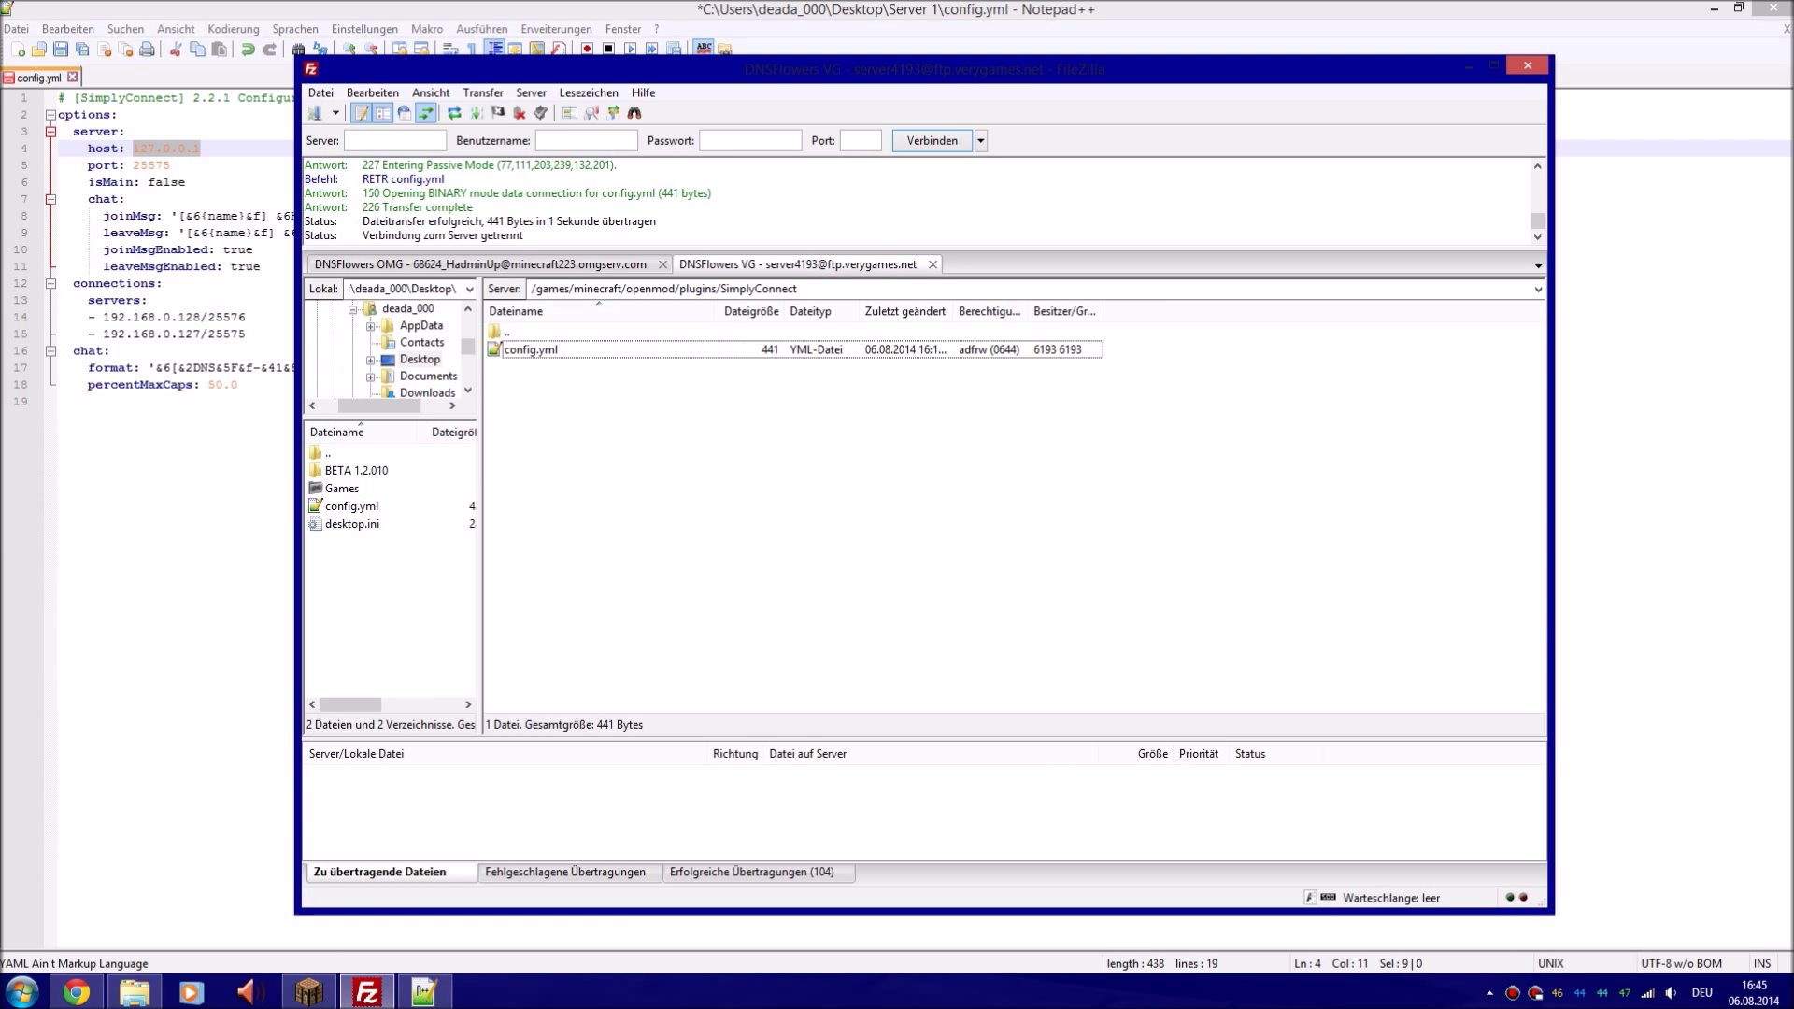
{"action": "left_click", "coordinate": [58, 402]}
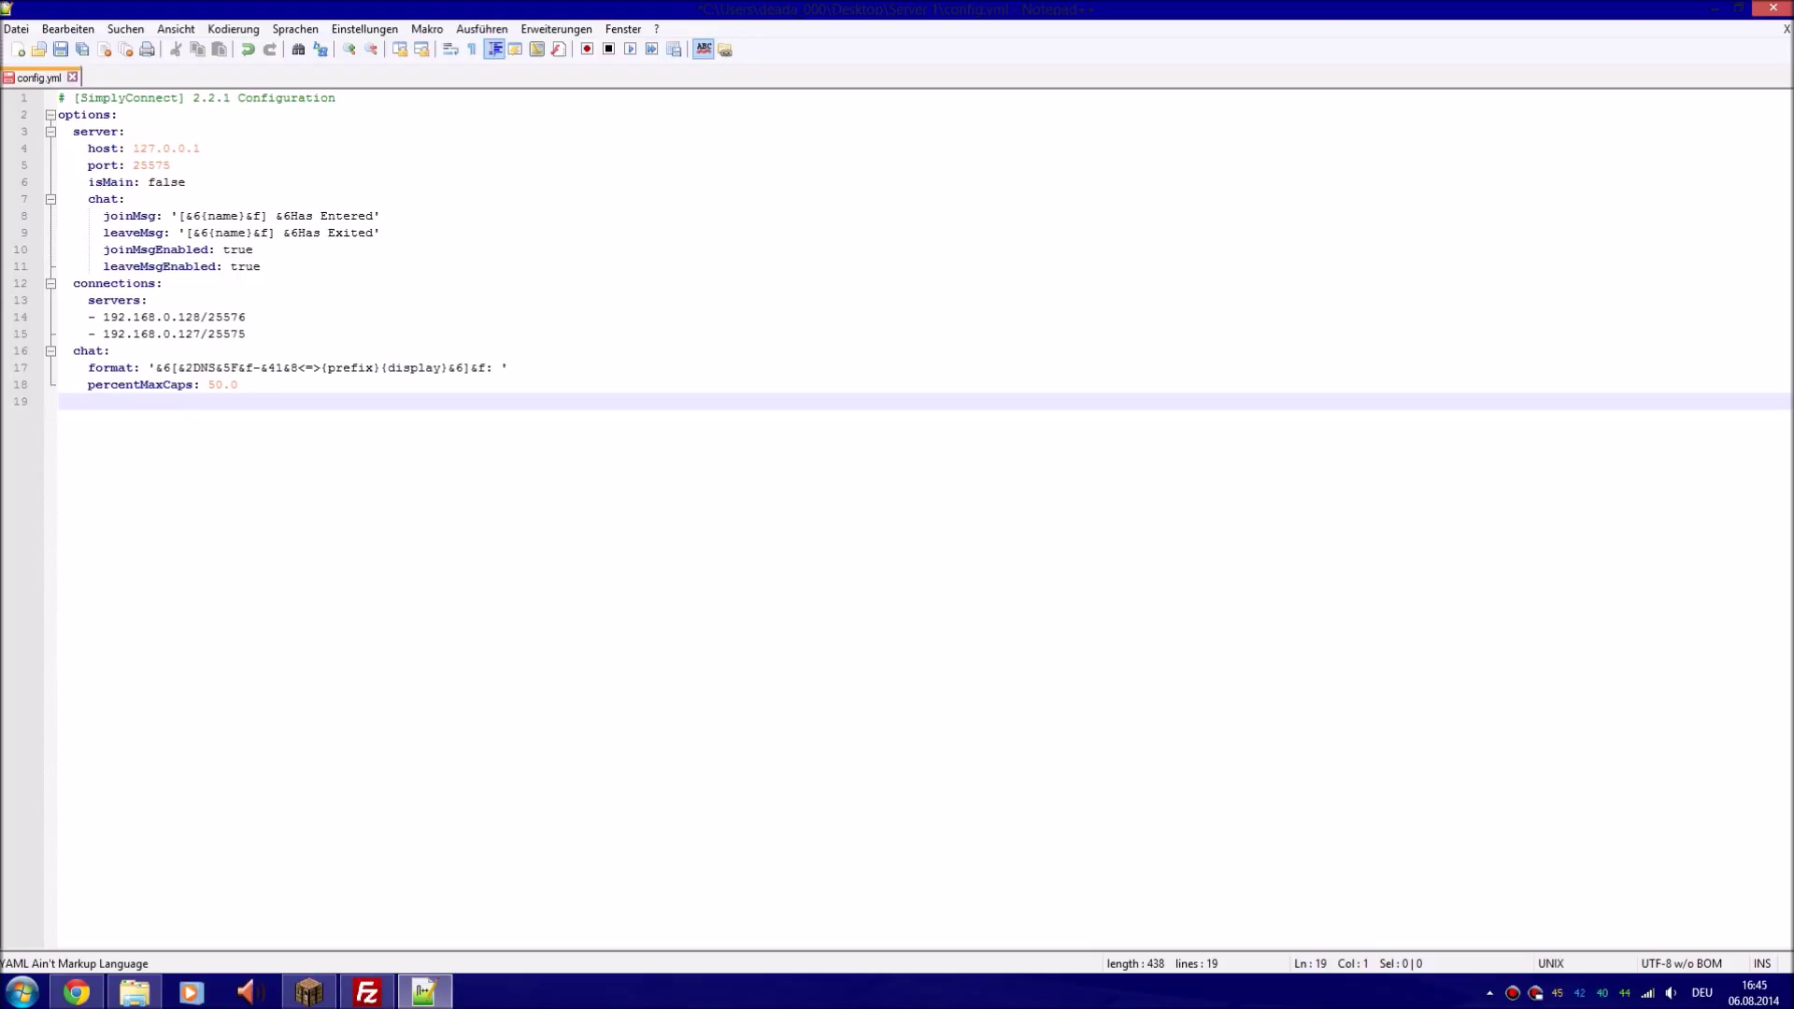
Set the server host in Server 1's config to 192.168.0.127
{"action": "left_click_drag", "start_coordinate": [200, 147], "coordinate": [140, 148]}
{"action": "type", "text": "92."}
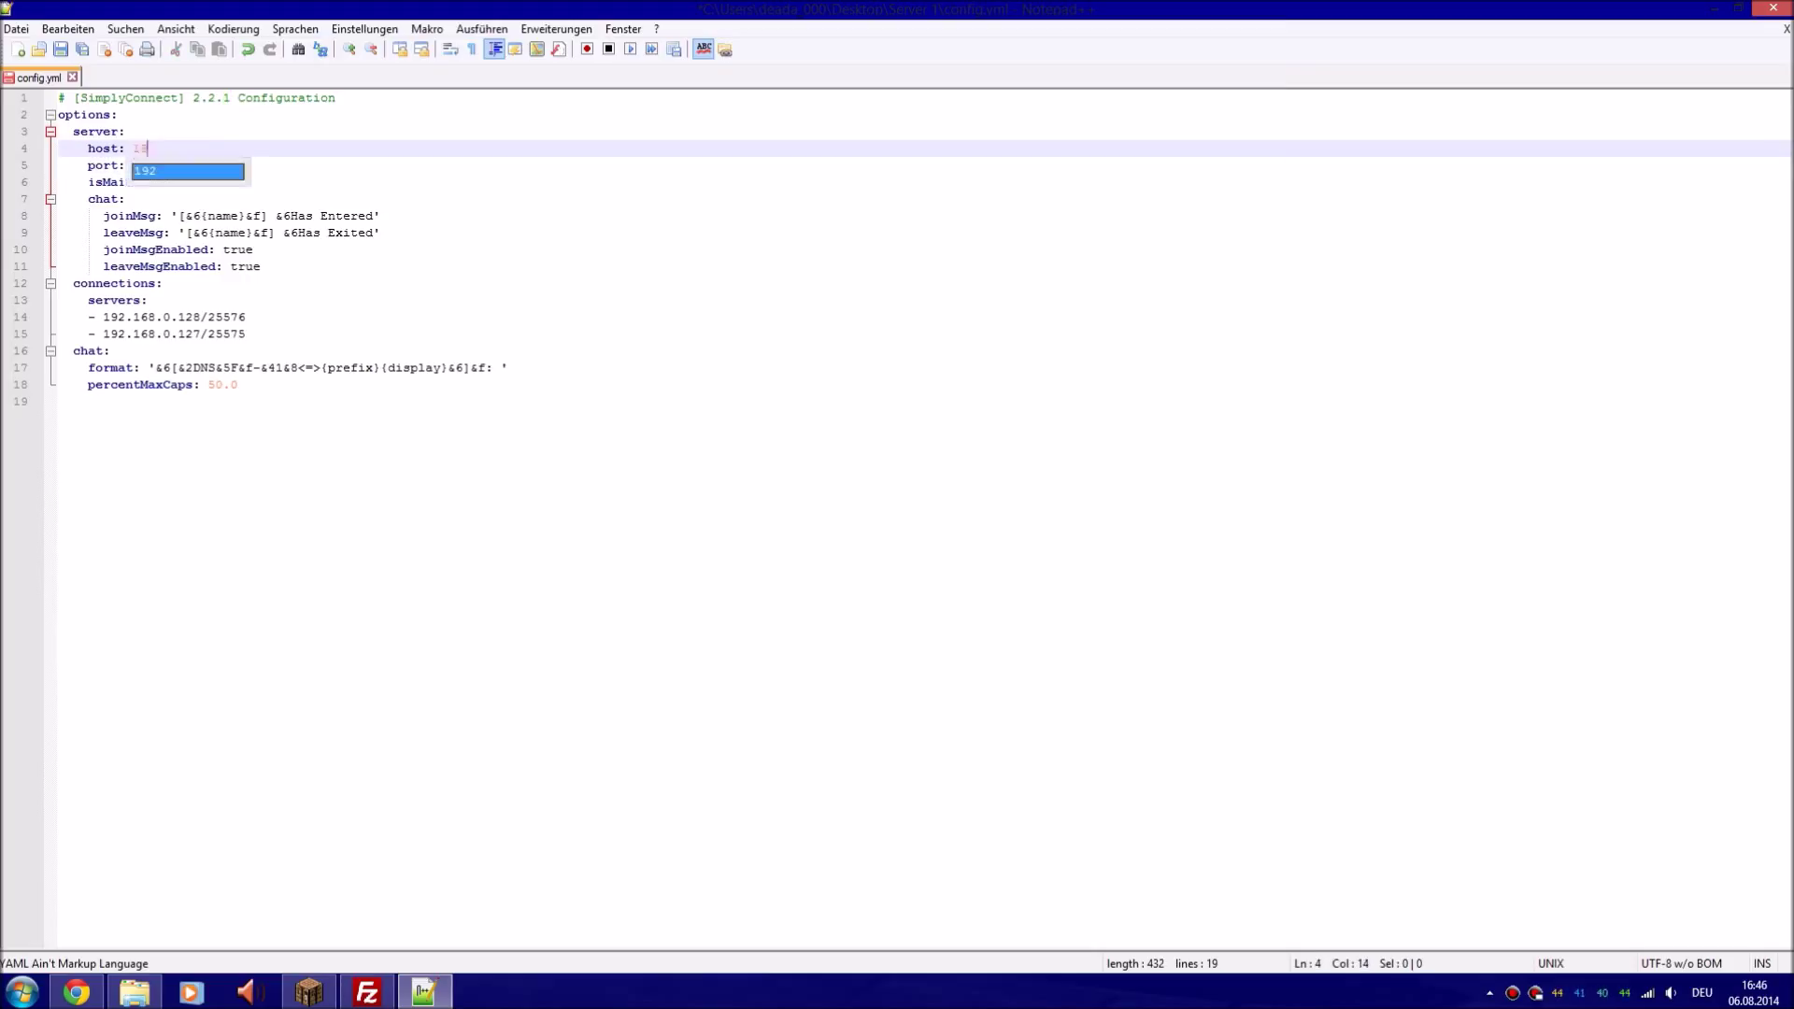
{"action": "type", "text": "168."}
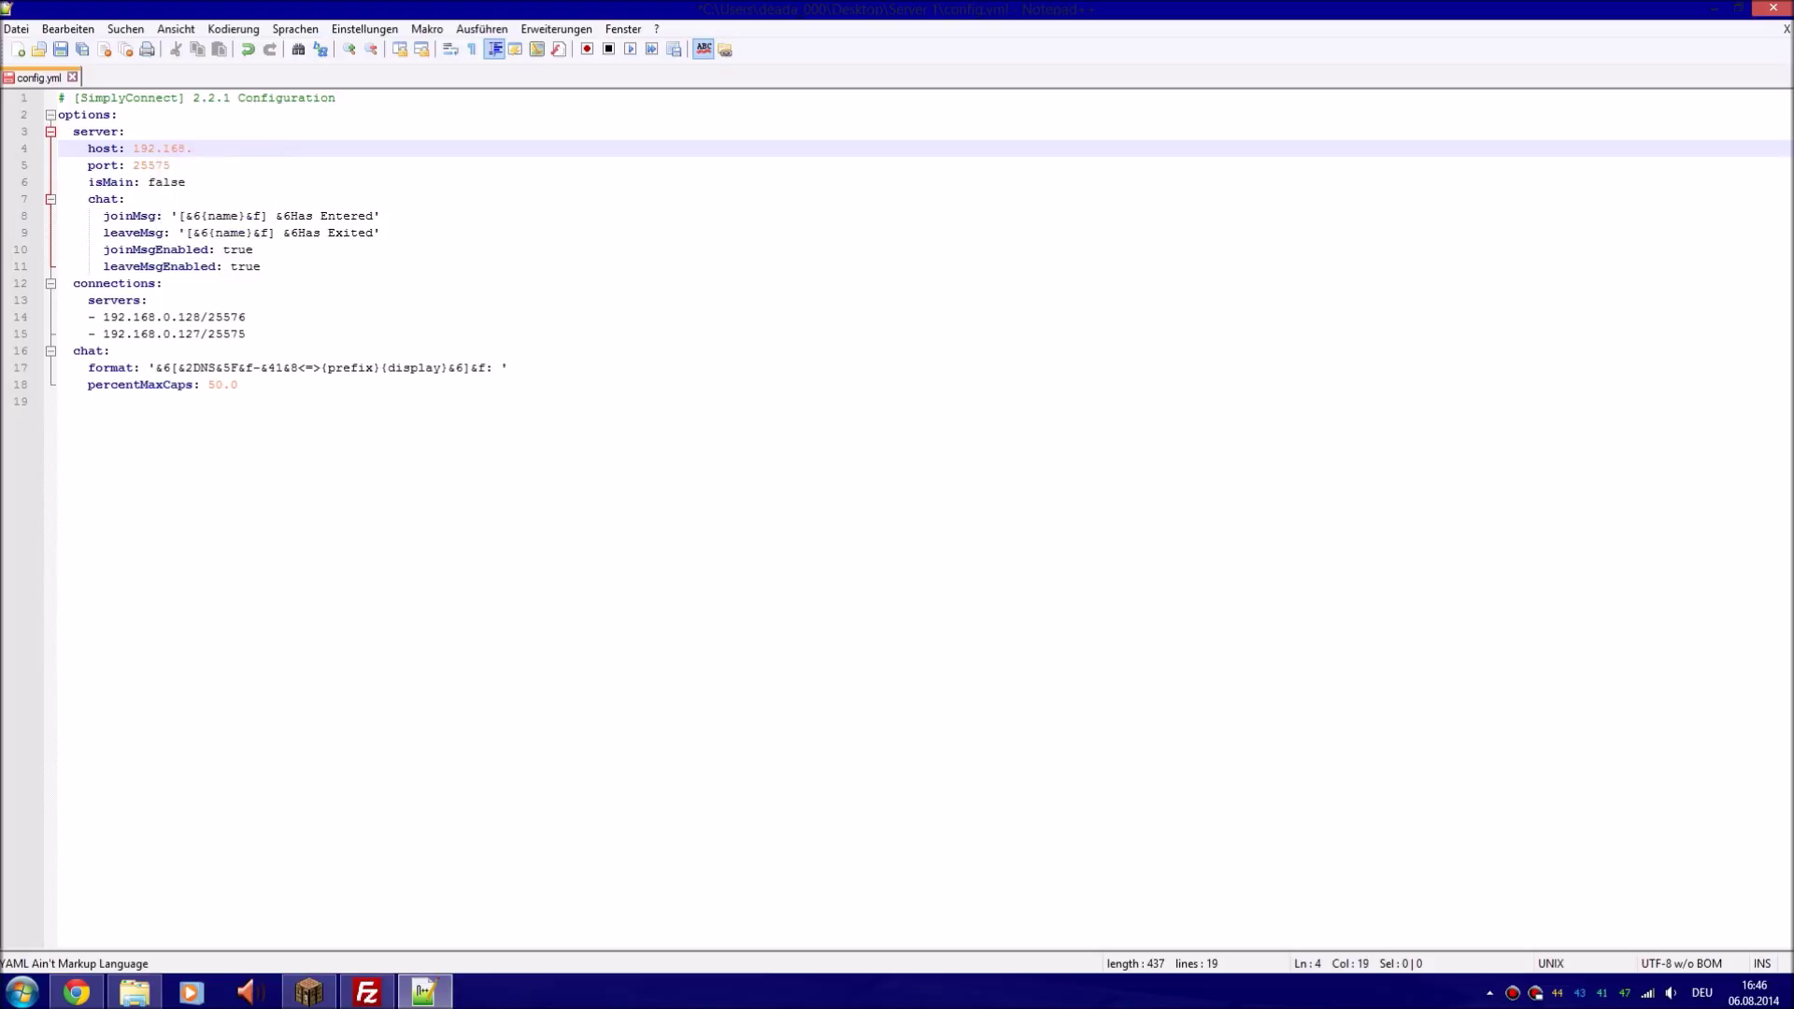
{"action": "type", "text": "0.128"}
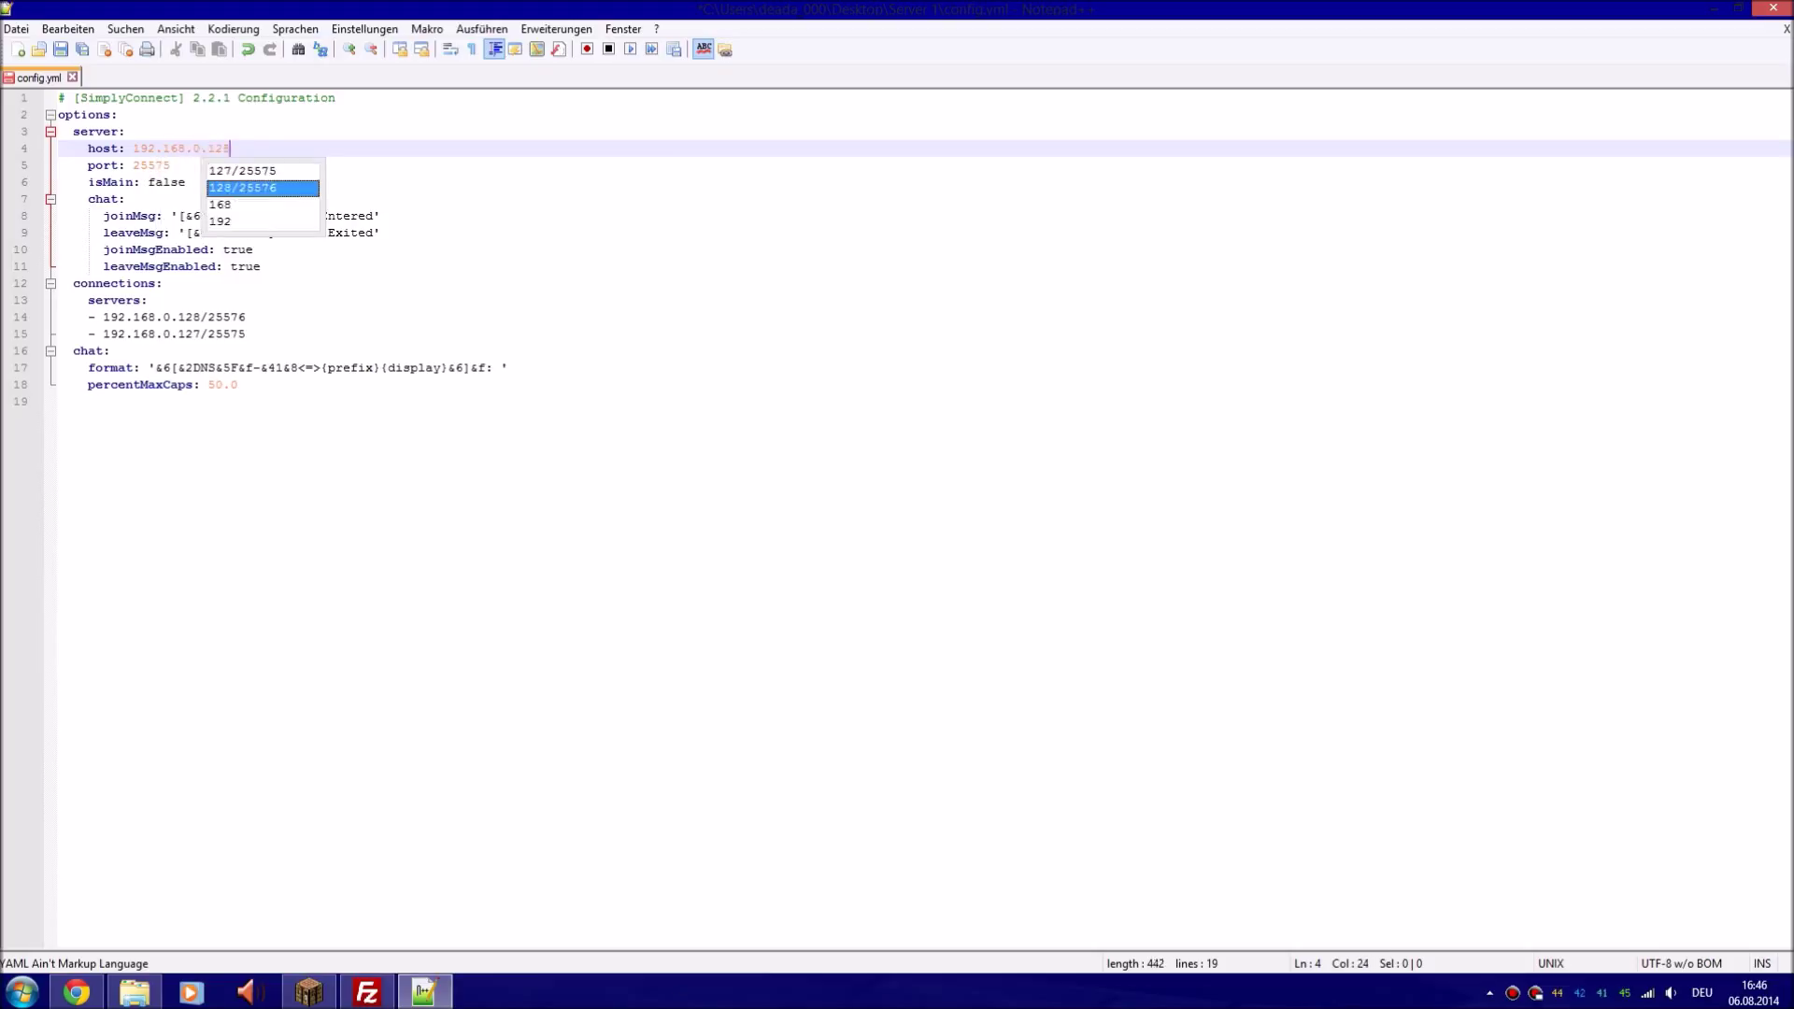
{"action": "key", "text": "BackSpace"}
{"action": "type", "text": "7"}
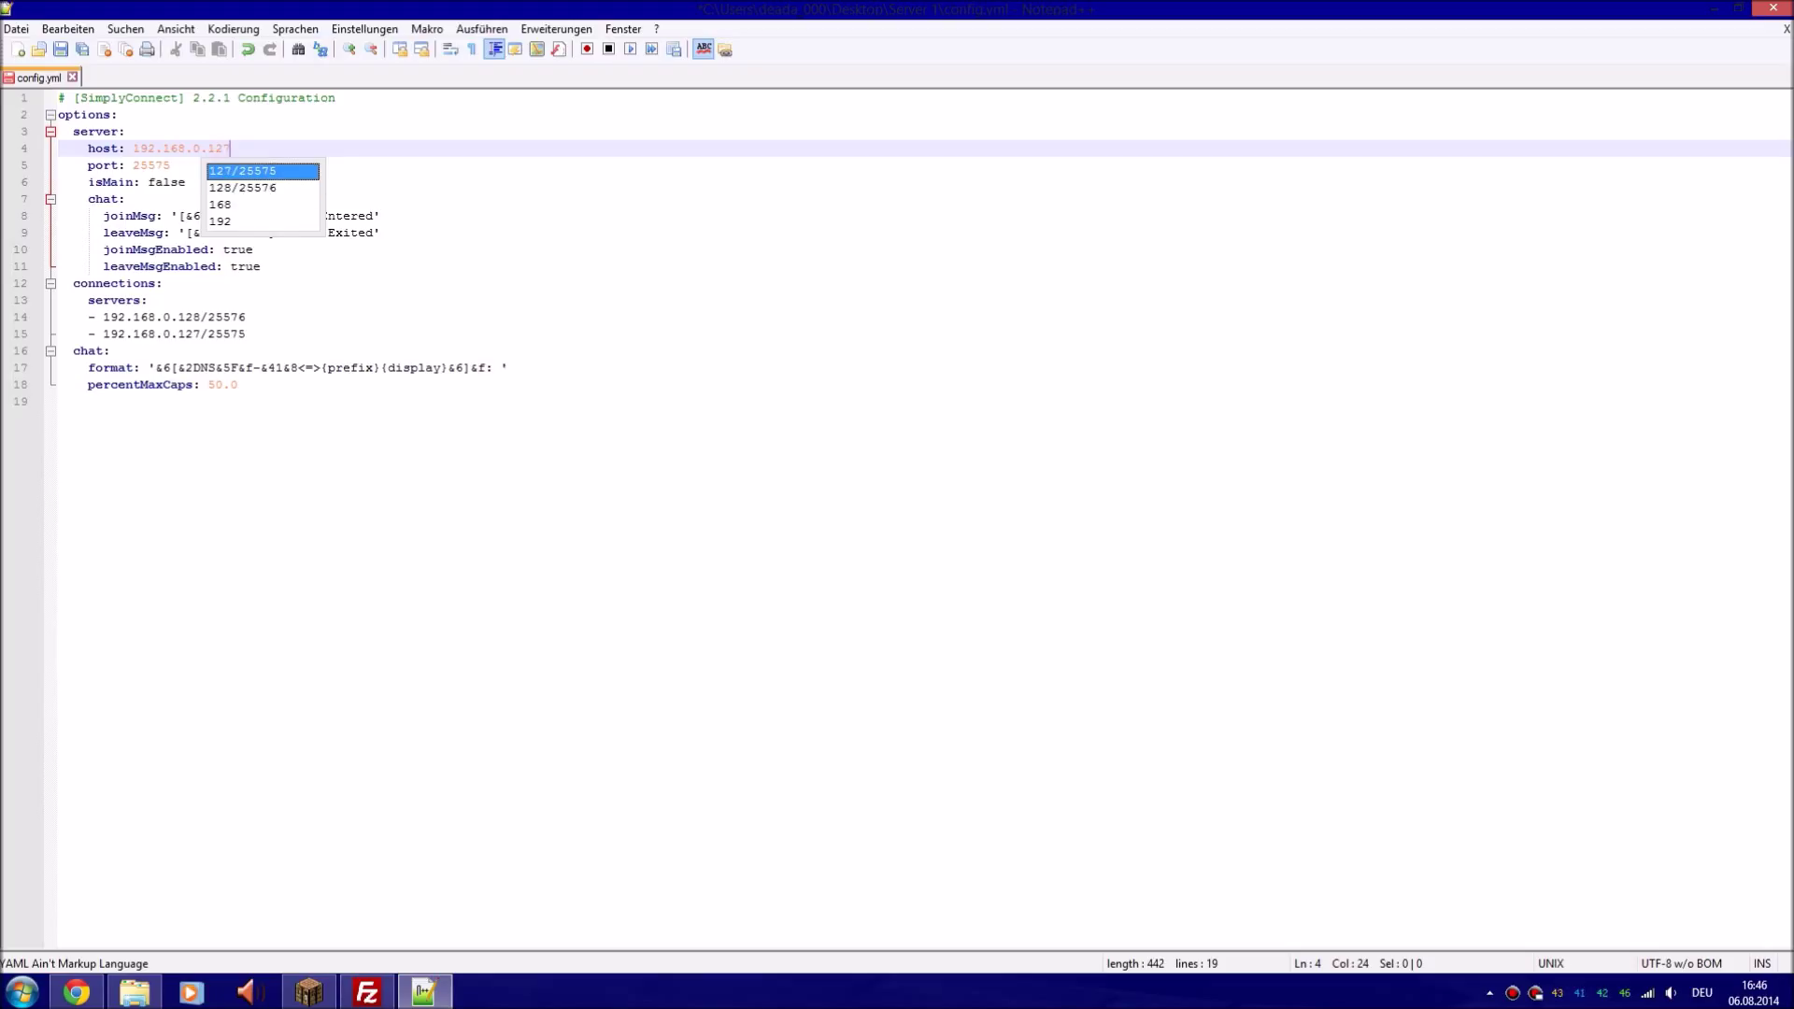
Highlight the host address in the server section to examine it
{"action": "key", "text": "shift+Left"}
{"action": "key", "text": "shift+Left"}
{"action": "key", "text": "shift+Left"}
{"action": "key", "text": "shift+Left"}
{"action": "key", "text": "shift+Left"}
{"action": "key", "text": "shift+Left"}
{"action": "key", "text": "shift+Left"}
{"action": "key", "text": "shift+Left"}
{"action": "key", "text": "shift+Left"}
{"action": "key", "text": "shift+Left"}
{"action": "key", "text": "shift+Left"}
{"action": "key", "text": "shift+Left"}
{"action": "key", "text": "shift+Left"}
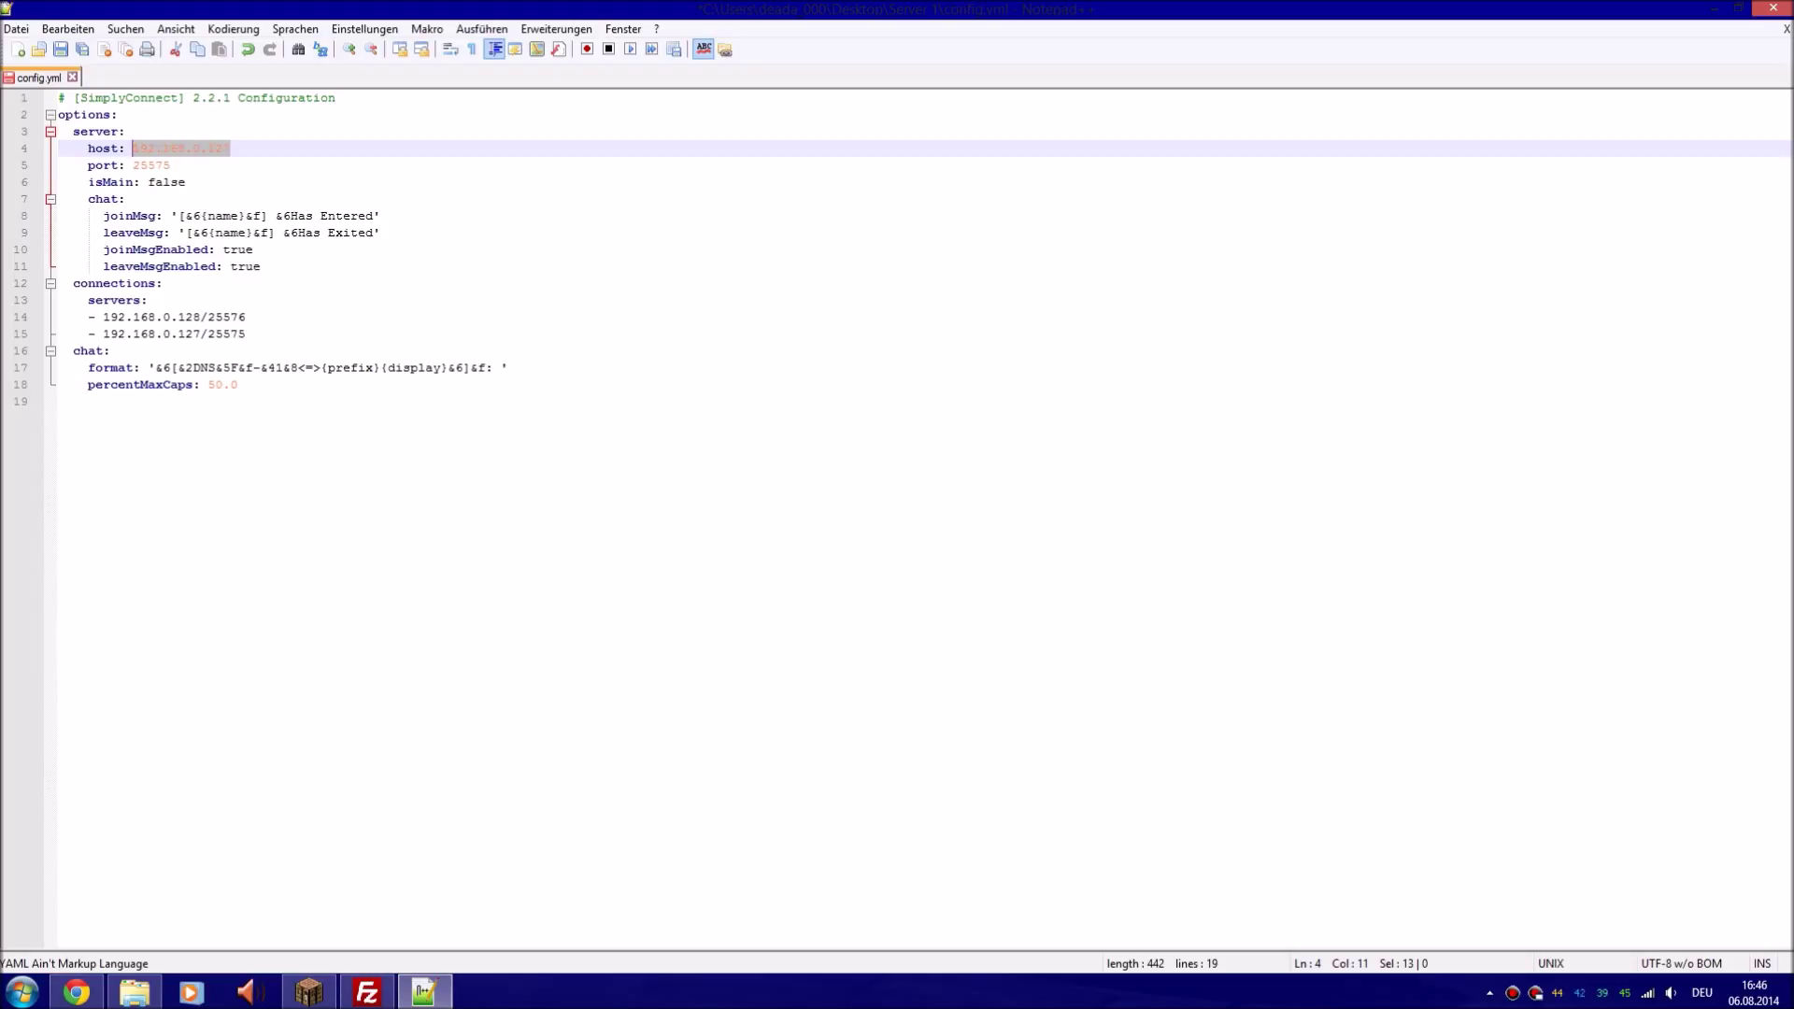
Examine the port number in the server section by highlighting its digits
{"action": "key", "text": "Down"}
{"action": "key", "text": "End"}
{"action": "key", "text": "shift+Left"}
{"action": "key", "text": "shift+Left"}
{"action": "key", "text": "shift+Left"}
{"action": "key", "text": "shift+Left"}
{"action": "key", "text": "shift+Left"}
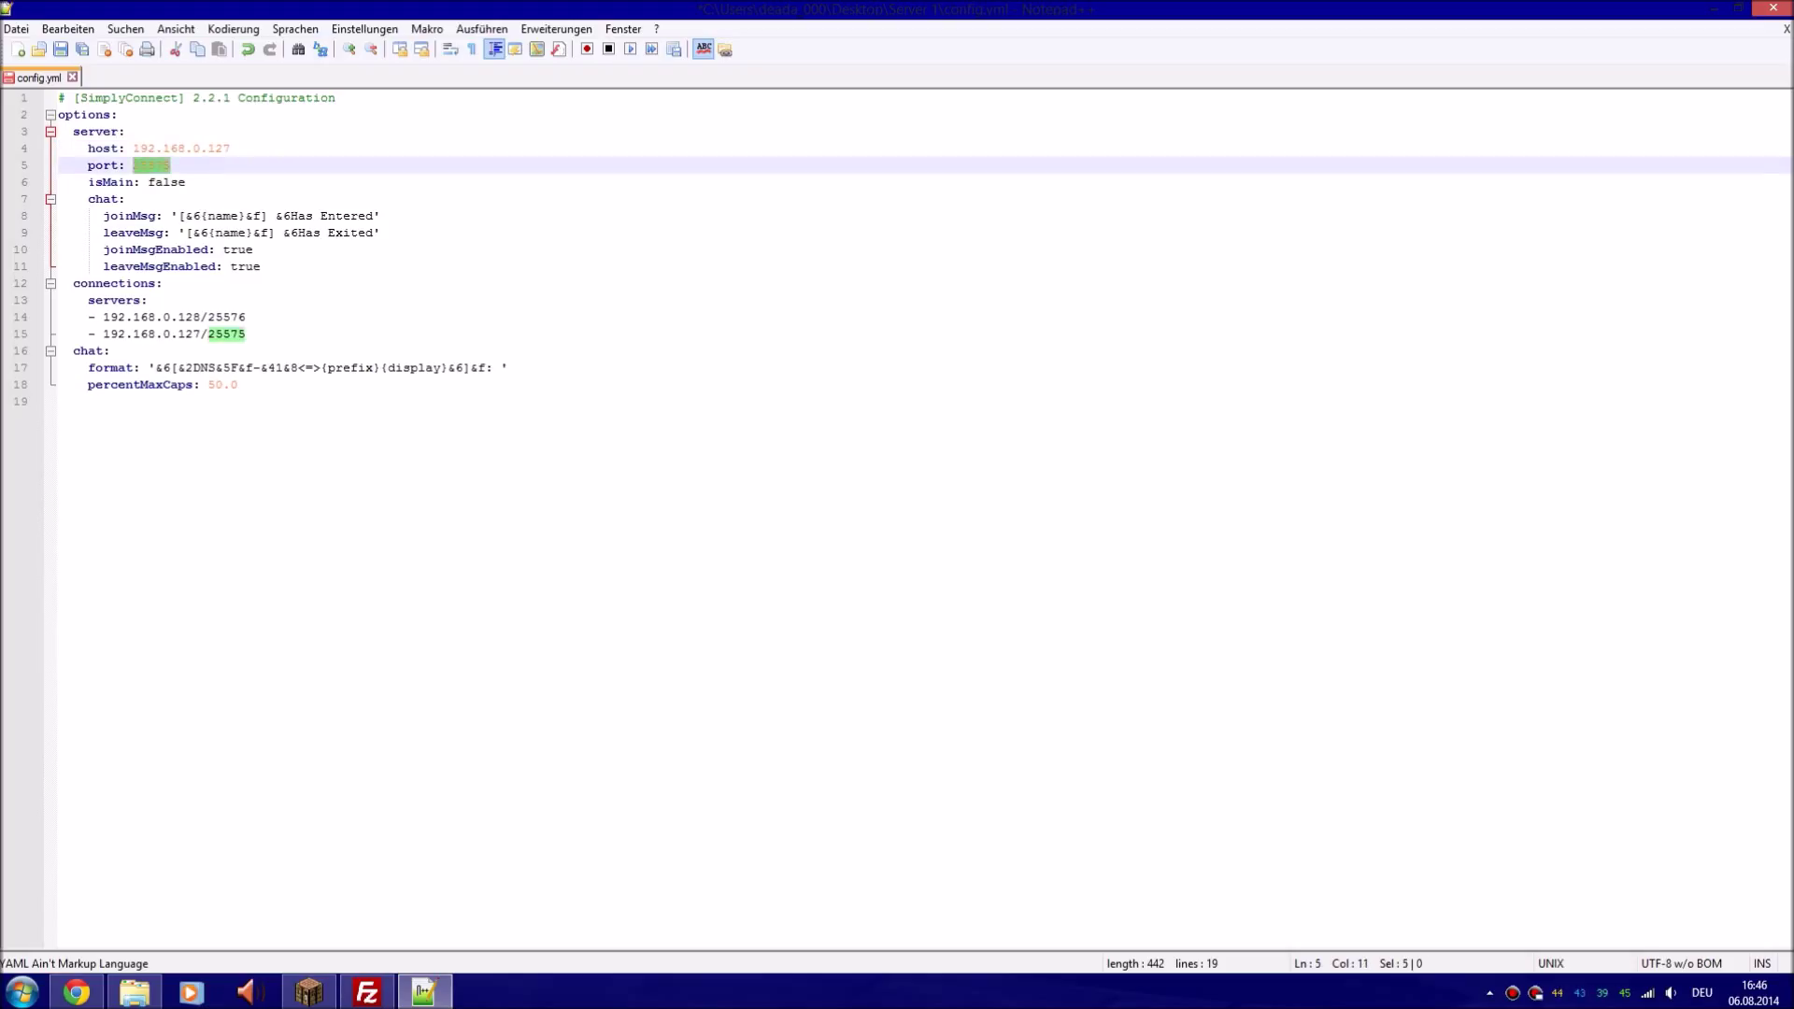
{"action": "key", "text": "End"}
{"action": "key", "text": "shift+Left"}
{"action": "key", "text": "shift+Left"}
{"action": "key", "text": "shift+Left"}
{"action": "key", "text": "shift+Left"}
{"action": "key", "text": "shift+Left"}
{"action": "key", "text": "shift+Right"}
{"action": "key", "text": "shift+Right"}
{"action": "key", "text": "shift+Left"}
{"action": "key", "text": "shift+Left"}
{"action": "key", "text": "shift+Right"}
{"action": "left_click_drag", "start_coordinate": [170, 164], "coordinate": [125, 165]}
{"action": "left_click", "coordinate": [172, 164]}
{"action": "key", "text": "shift+Left"}
{"action": "key", "text": "shift+Left"}
{"action": "key", "text": "shift+Left"}
{"action": "key", "text": "shift+Left"}
{"action": "key", "text": "shift+Left"}
{"action": "left_click_drag", "start_coordinate": [172, 165], "coordinate": [133, 165]}
{"action": "left_click", "coordinate": [147, 165]}
Set isMain to true in Server 1's config
{"action": "mouse_move", "coordinate": [170, 164]}
{"action": "left_mouse_down"}
{"action": "mouse_move", "coordinate": [148, 181]}
{"action": "mouse_move", "coordinate": [140, 165]}
{"action": "mouse_move", "coordinate": [168, 147]}
{"action": "mouse_move", "coordinate": [133, 148]}
{"action": "mouse_move", "coordinate": [155, 181]}
{"action": "left_mouse_up"}
{"action": "key", "text": "BackSpace"}
{"action": "key", "text": "BackSpace"}
{"action": "type", "text": "true"}
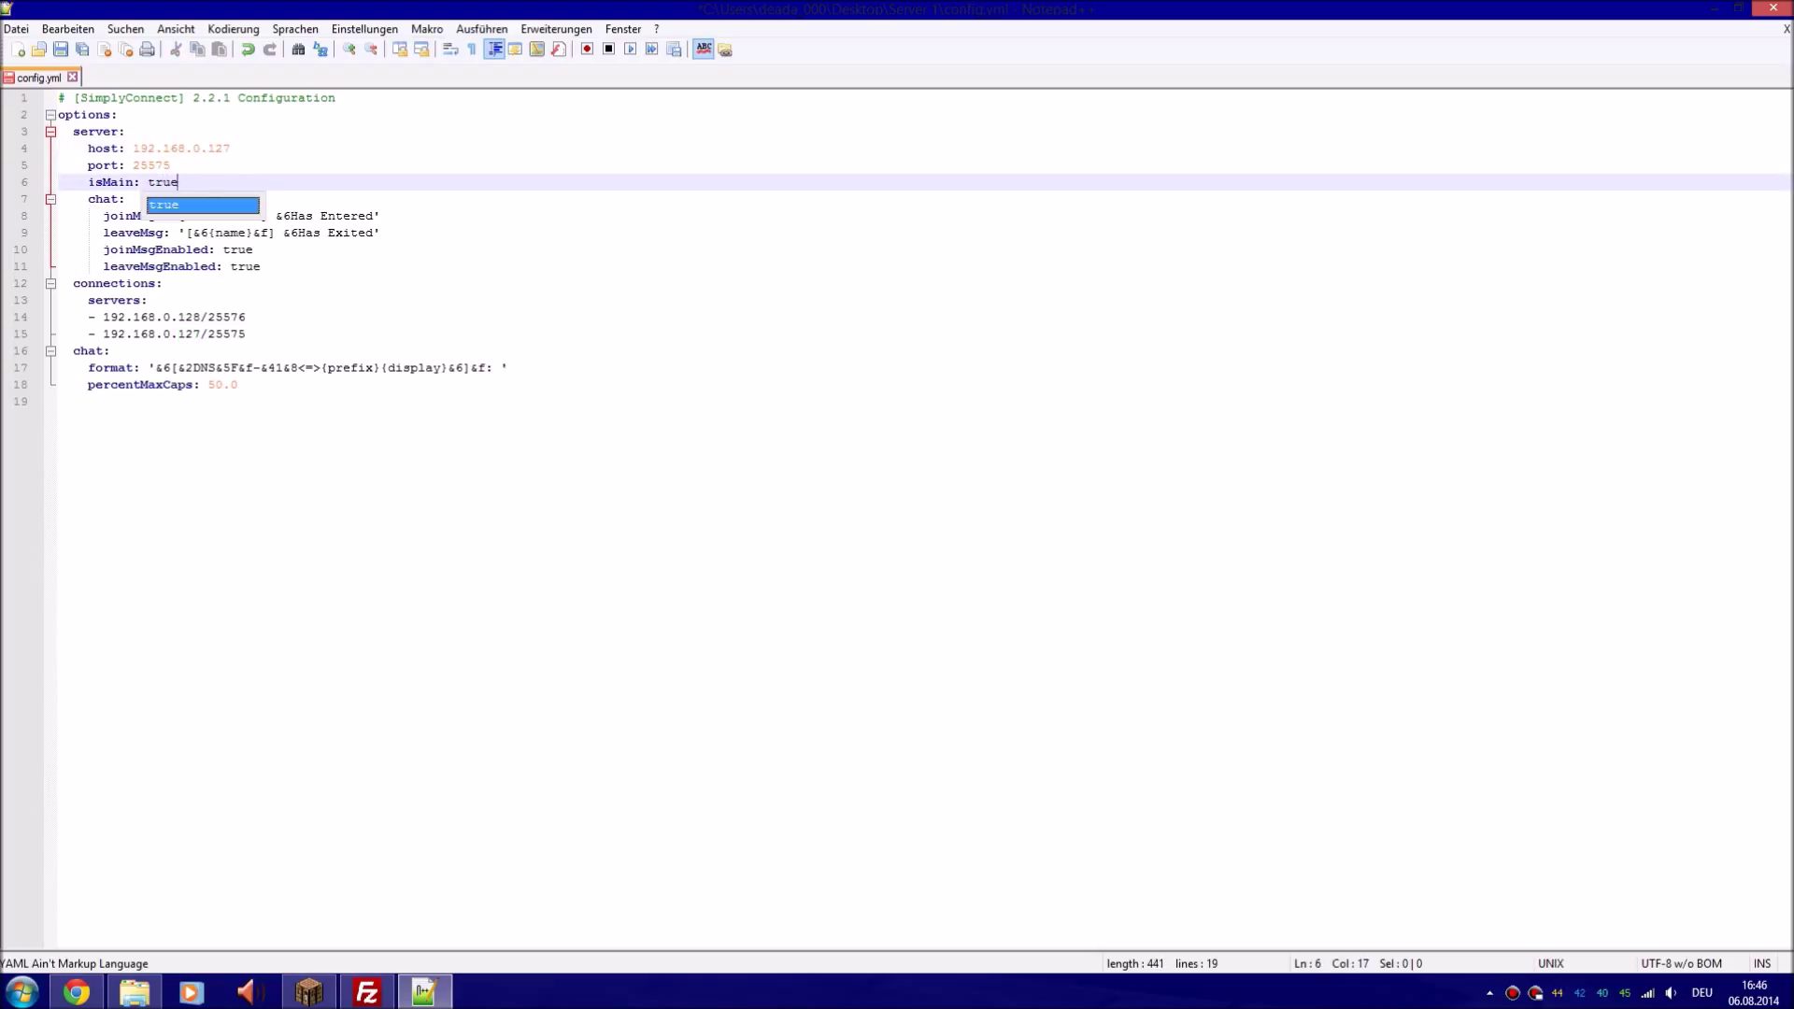
{"action": "key", "text": "Escape"}
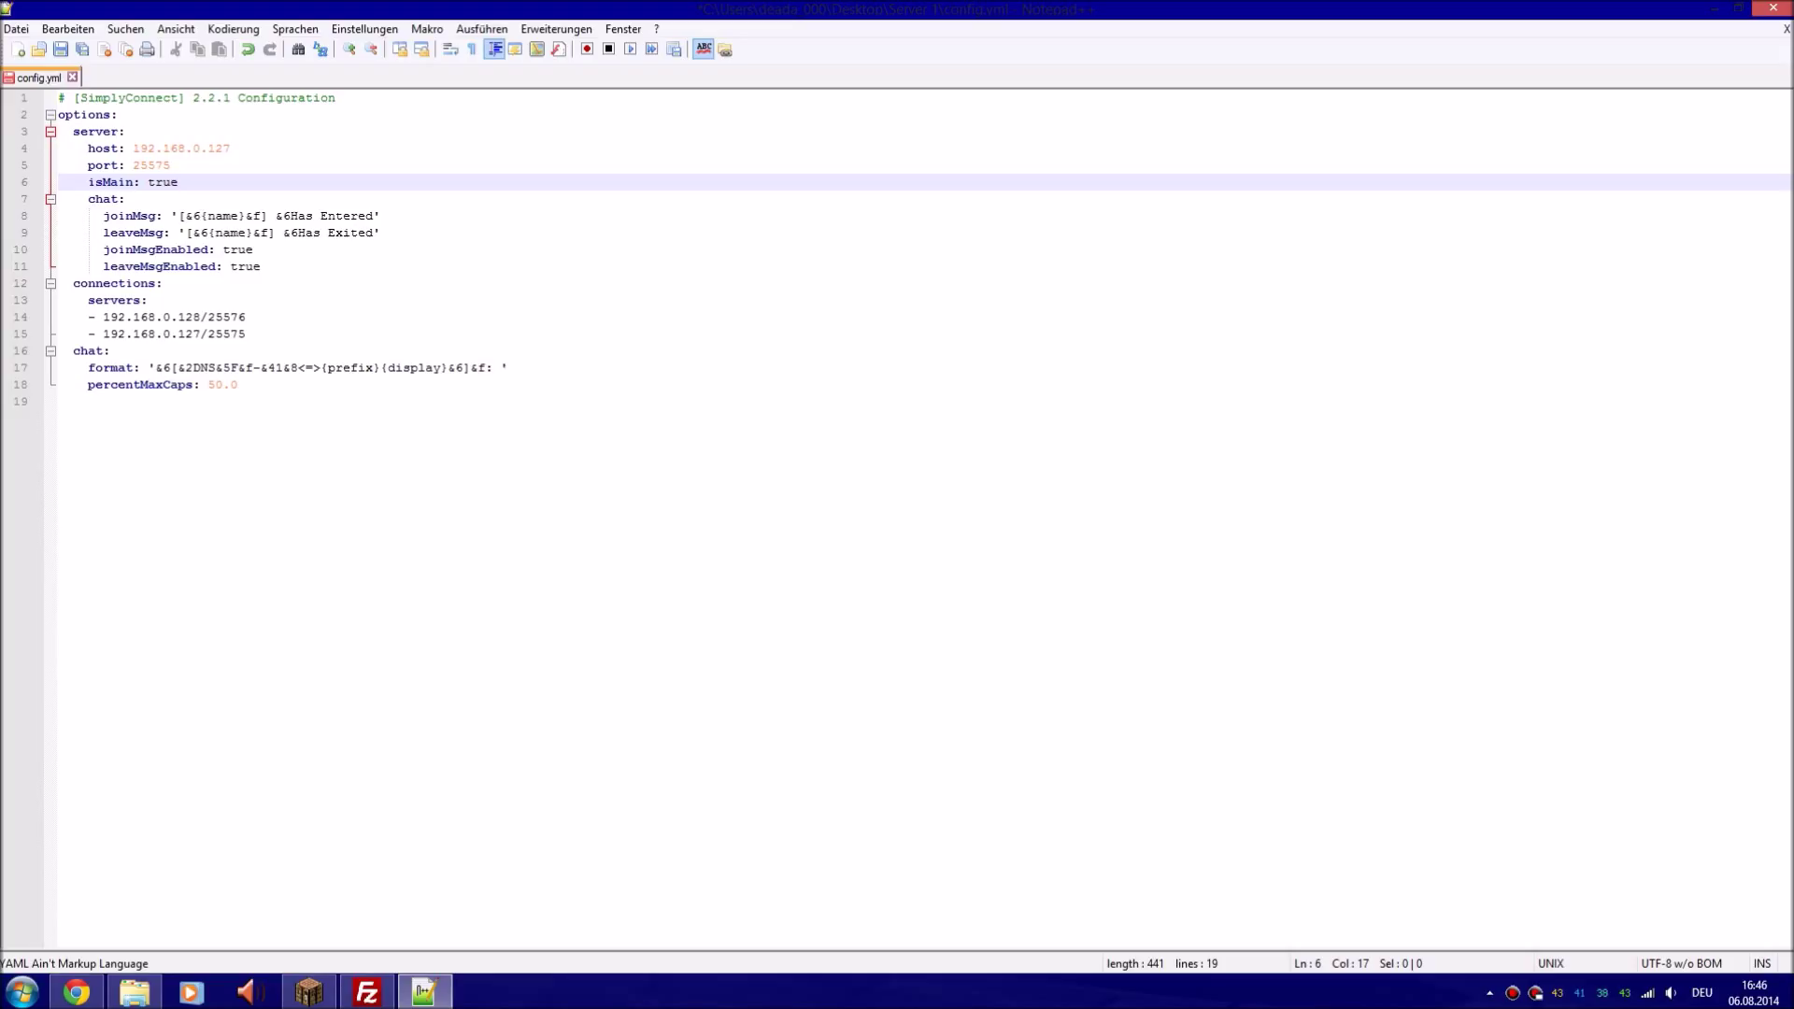
Examine the joinMsg and leaveMsg texts and the joinMsgEnabled setting in the server's chat section
{"action": "left_click_drag", "start_coordinate": [380, 216], "coordinate": [181, 216]}
{"action": "left_click", "coordinate": [381, 233]}
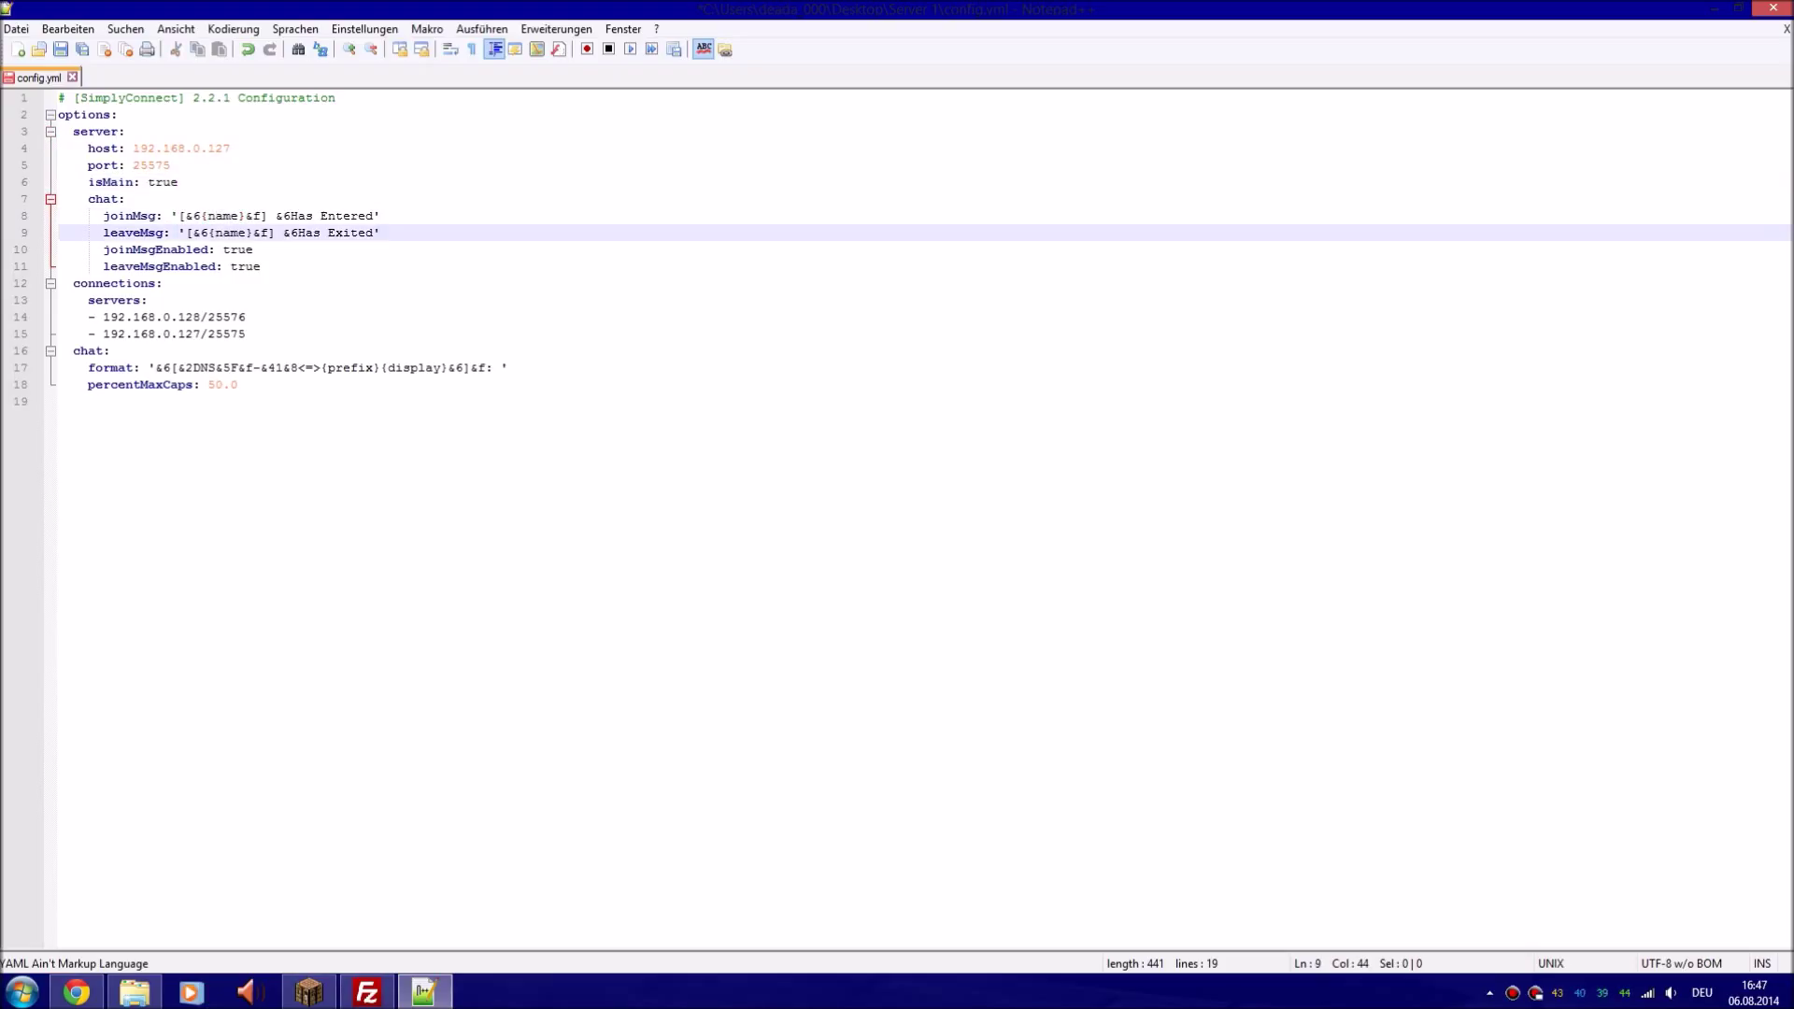
{"action": "mouse_move", "coordinate": [254, 249]}
{"action": "left_mouse_down"}
{"action": "mouse_move", "coordinate": [229, 233]}
{"action": "mouse_move", "coordinate": [230, 249]}
{"action": "left_mouse_up"}
{"action": "left_click", "coordinate": [360, 216]}
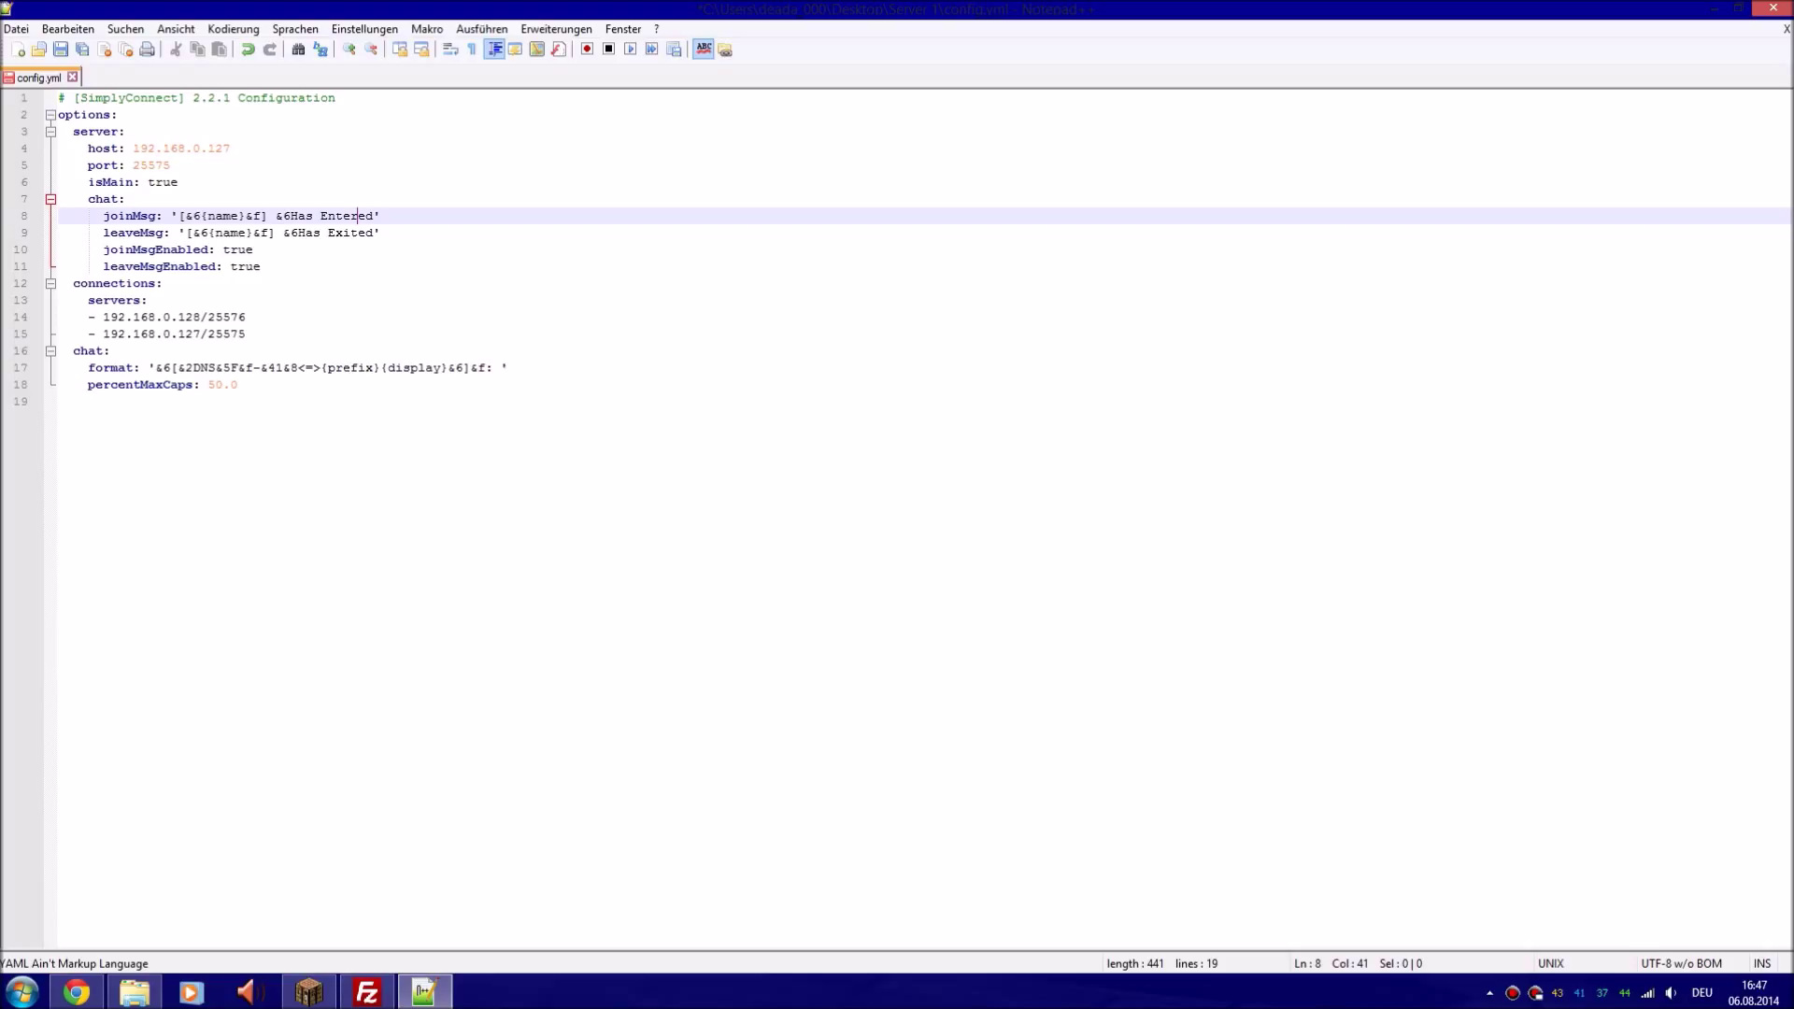
Delete the 192.168.0.127/25575 entry from the connections' server list, leaving only 192.168.0.128/25576
{"action": "left_click", "coordinate": [148, 300]}
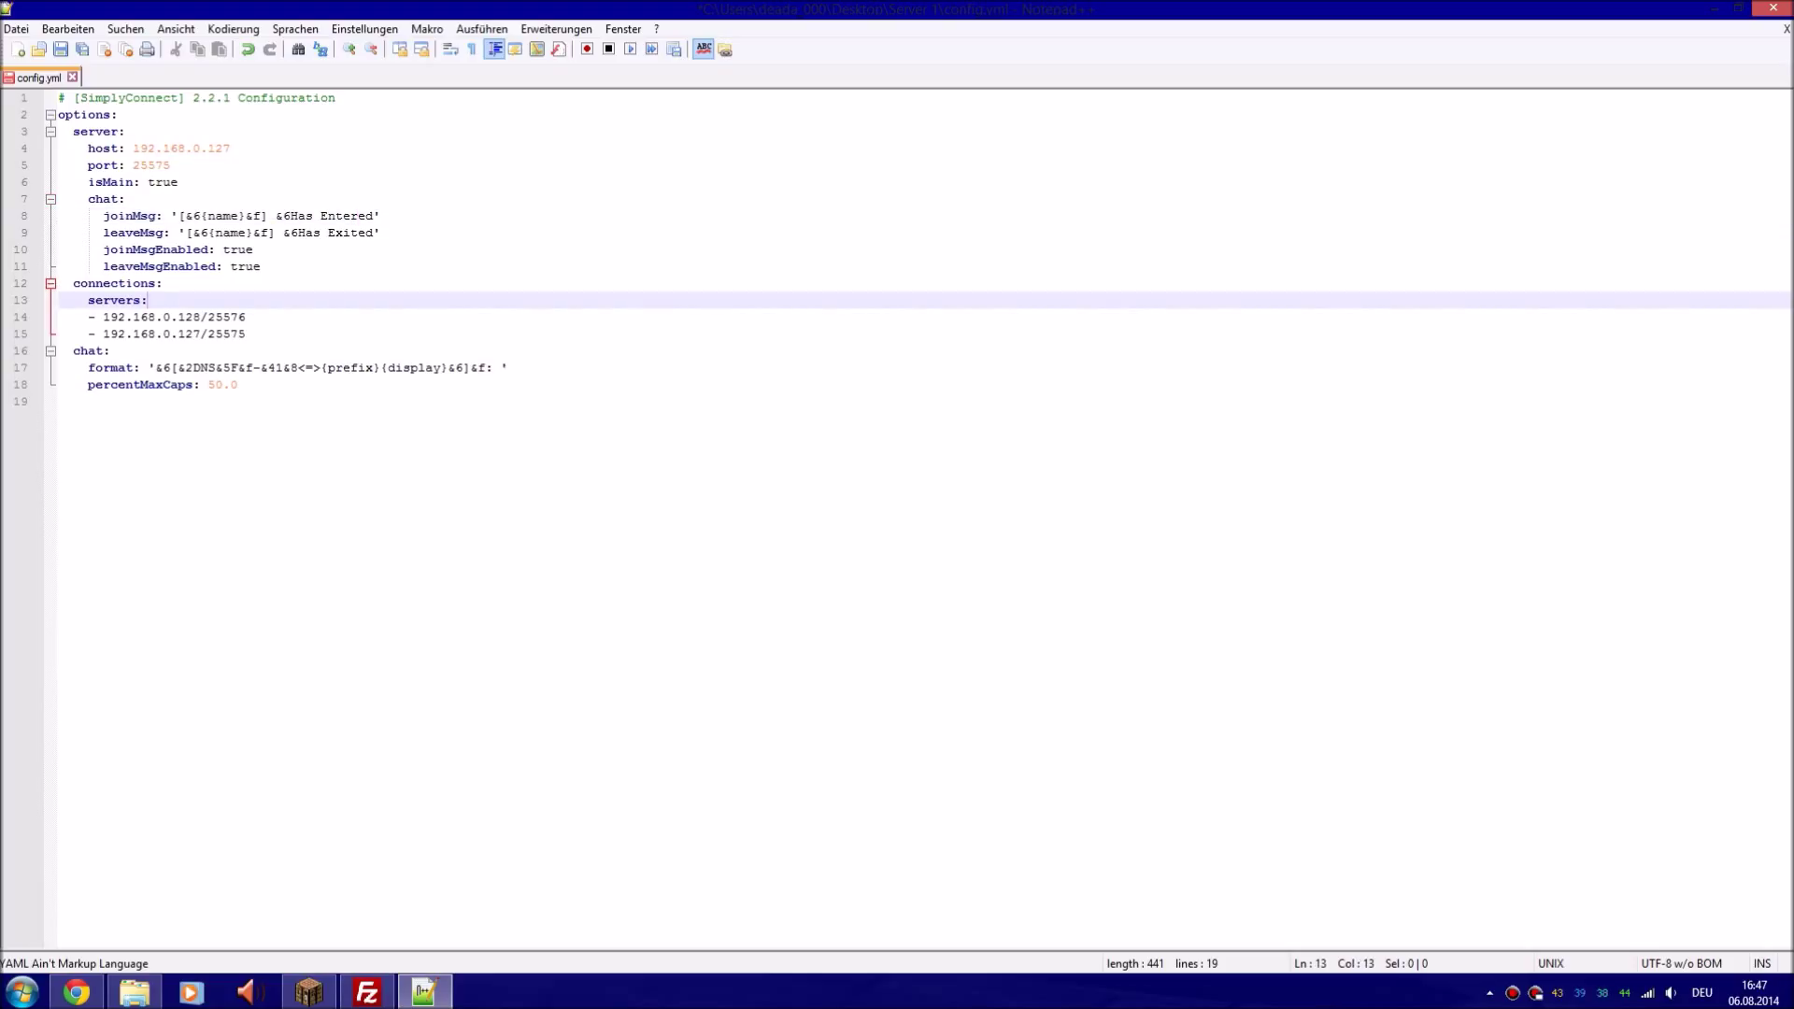
{"action": "left_click_drag", "start_coordinate": [245, 333], "coordinate": [58, 334]}
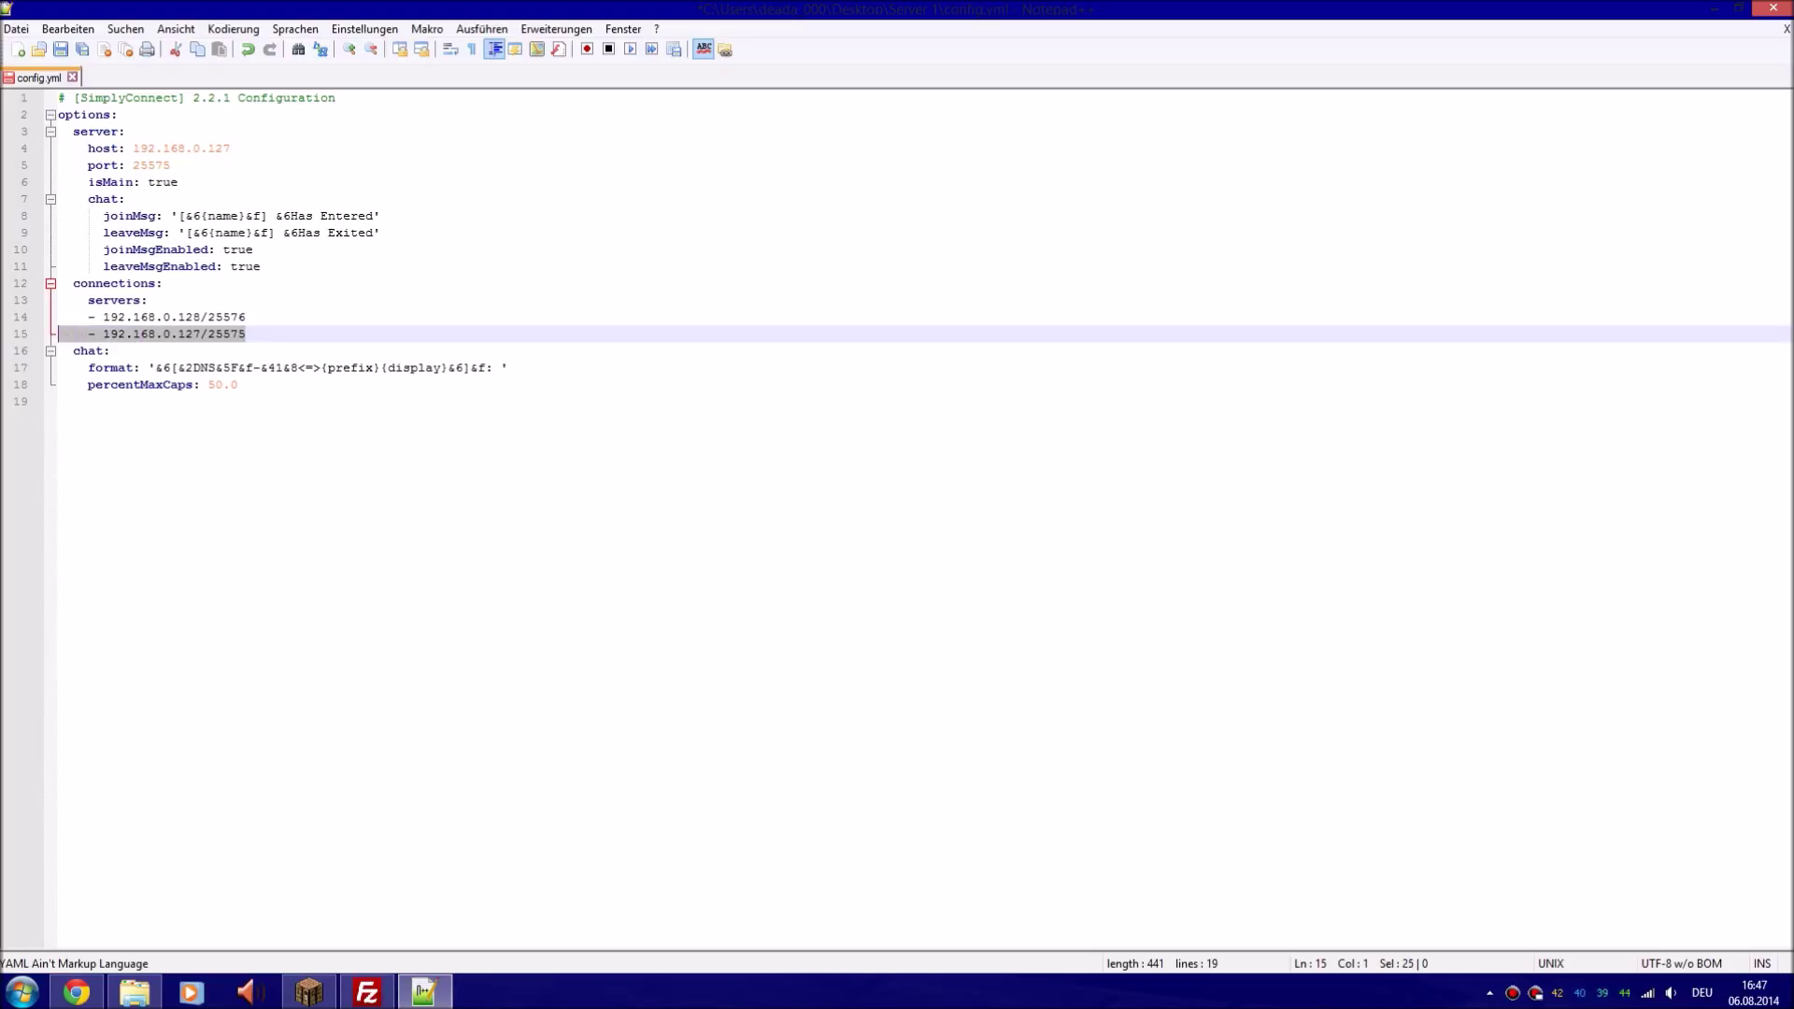
{"action": "left_click", "coordinate": [147, 300]}
{"action": "left_click_drag", "start_coordinate": [246, 317], "coordinate": [58, 316]}
{"action": "left_click_drag", "start_coordinate": [246, 334], "coordinate": [58, 333]}
{"action": "key", "text": "BackSpace"}
{"action": "key", "text": "BackSpace"}
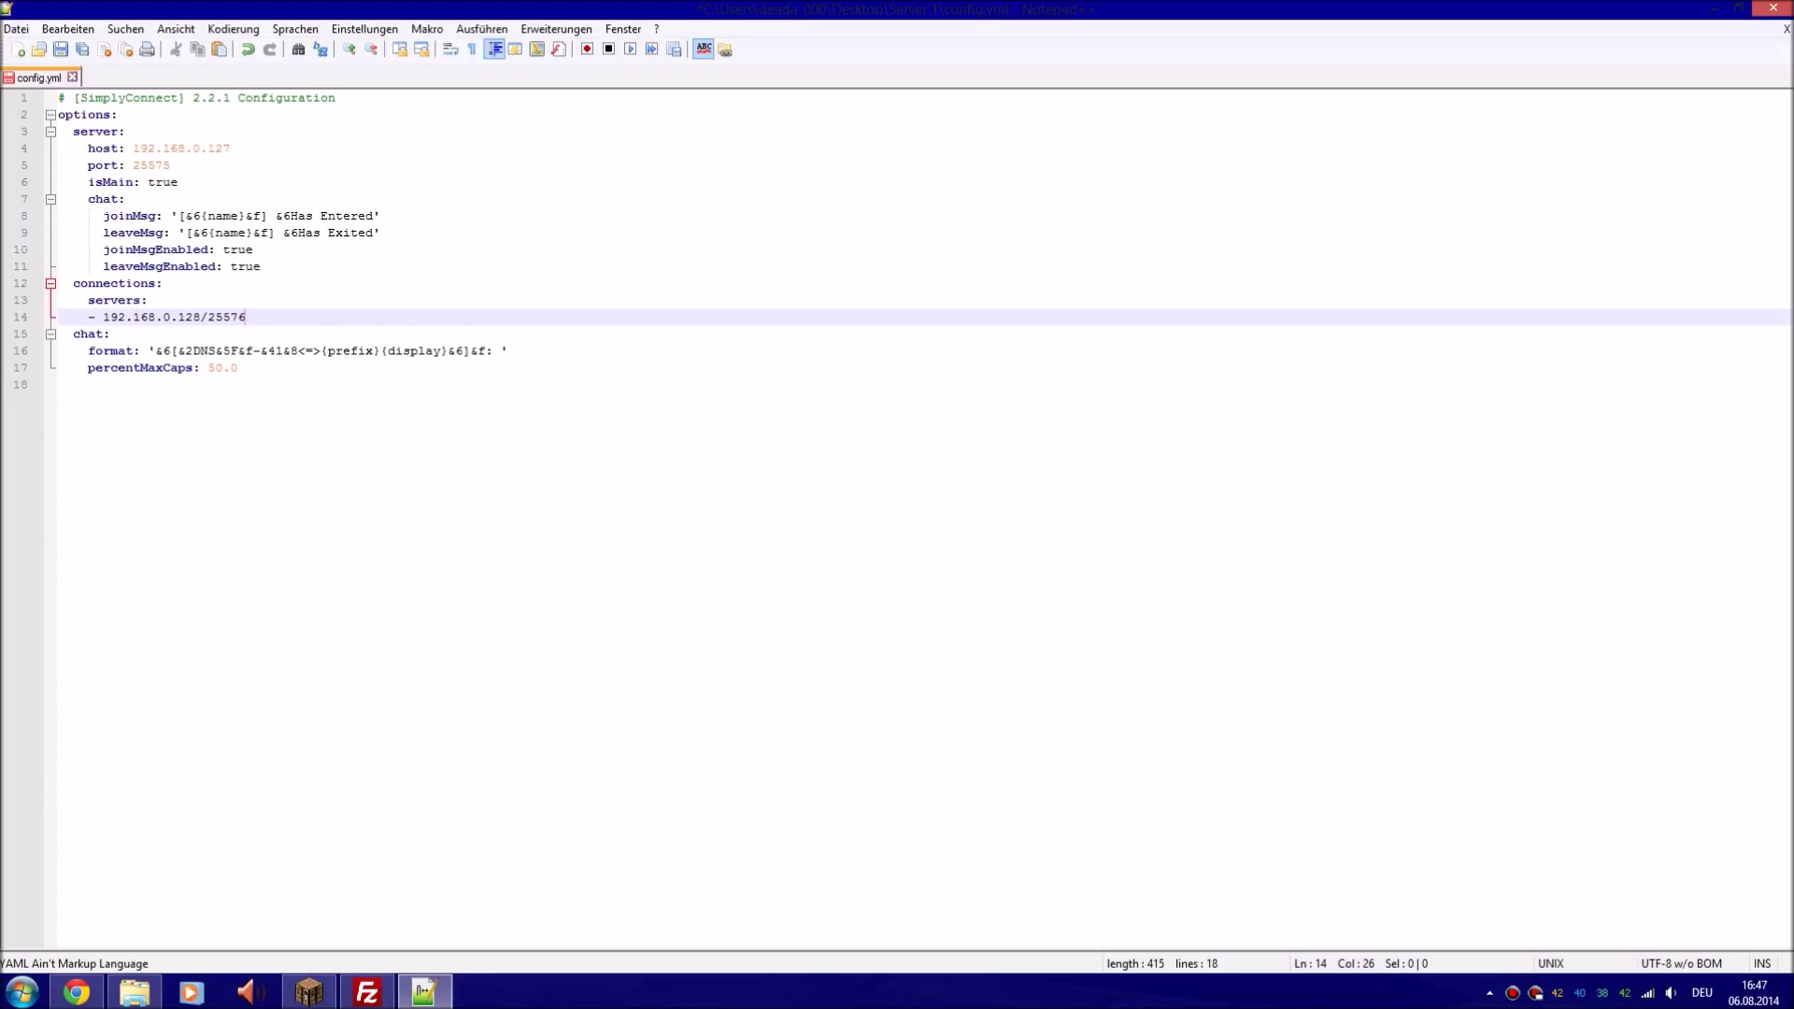
Open config.yml from the desktop's Server 2 folder in Notepad++
{"action": "left_click", "coordinate": [135, 992]}
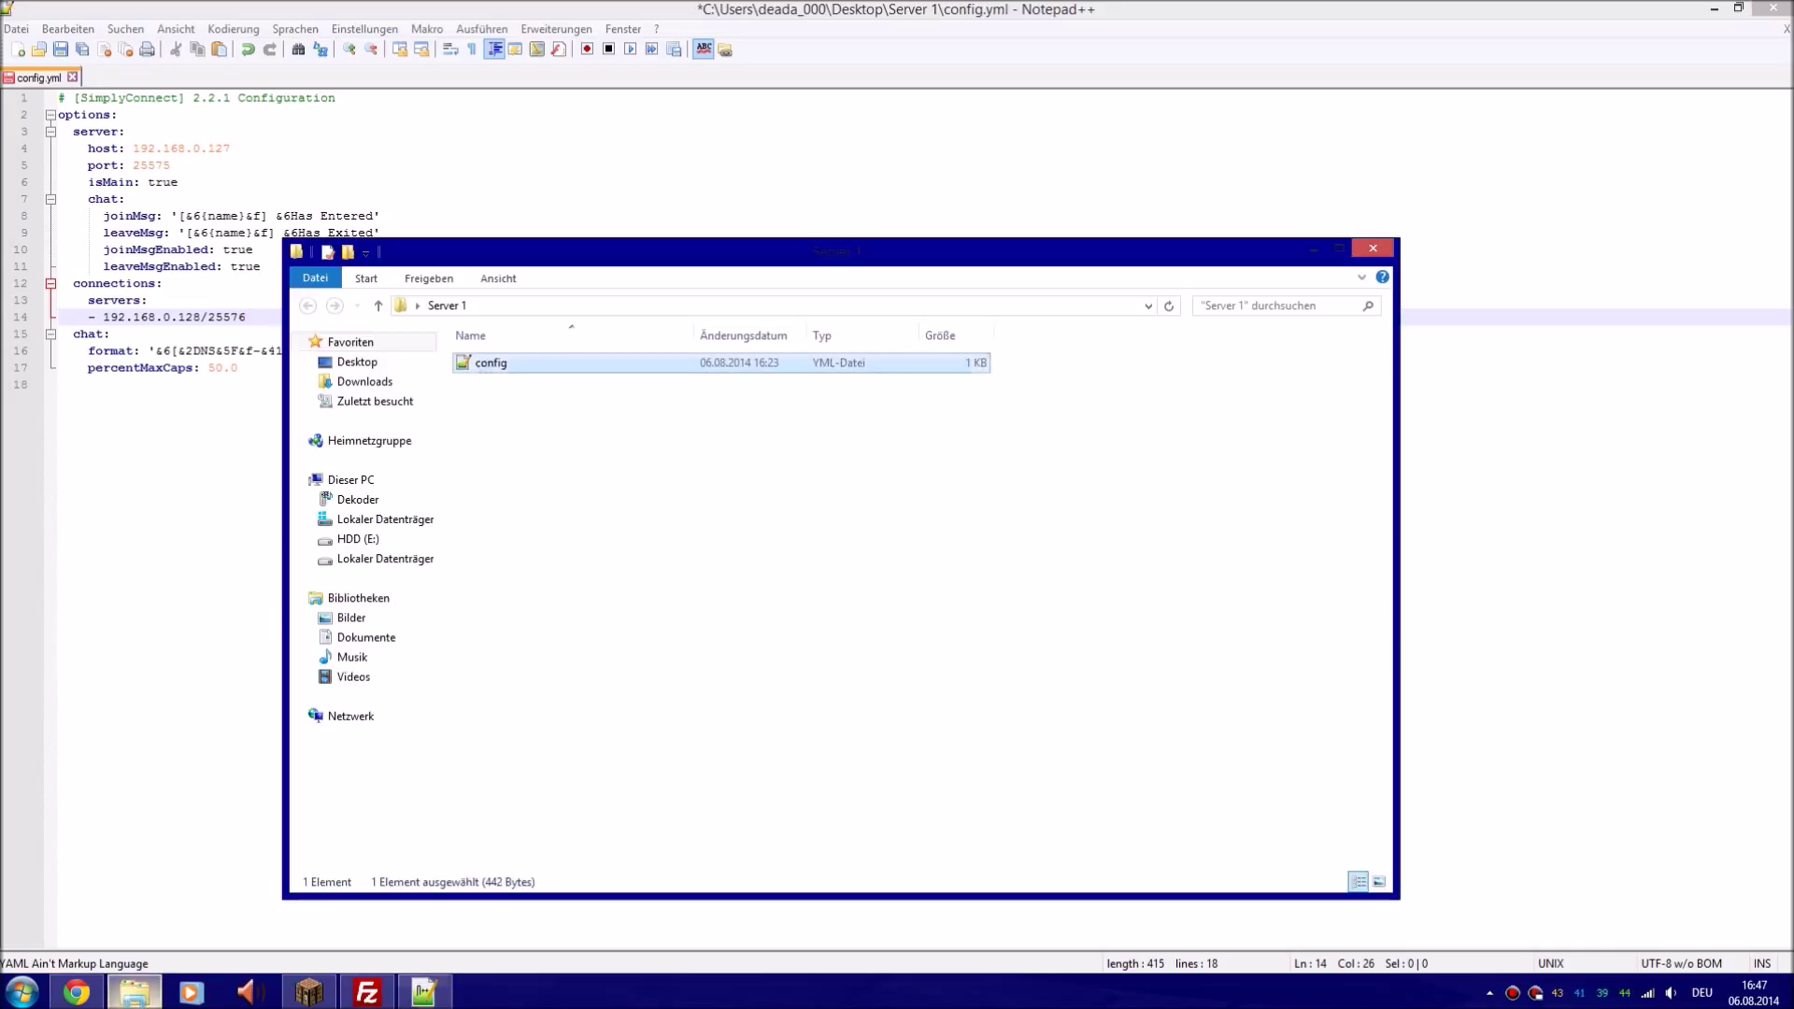
{"action": "left_click", "coordinate": [379, 305]}
{"action": "double_click", "coordinate": [523, 510]}
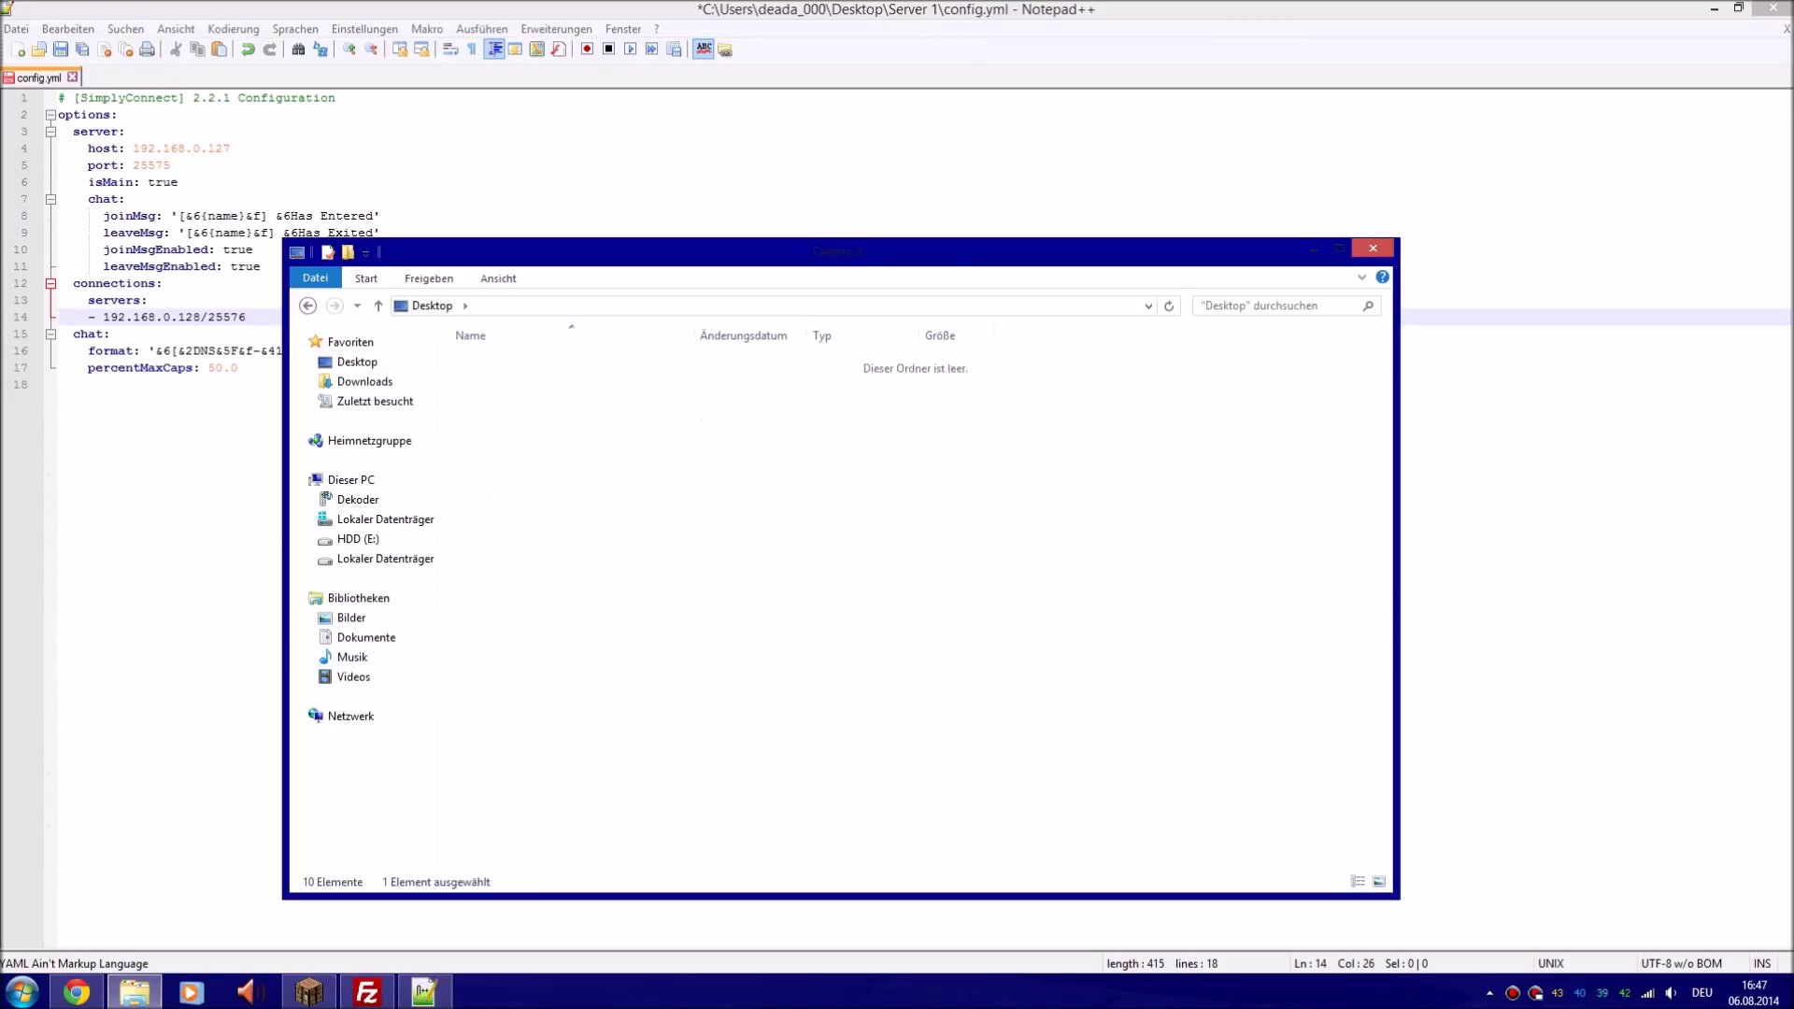
{"action": "double_click", "coordinate": [504, 363]}
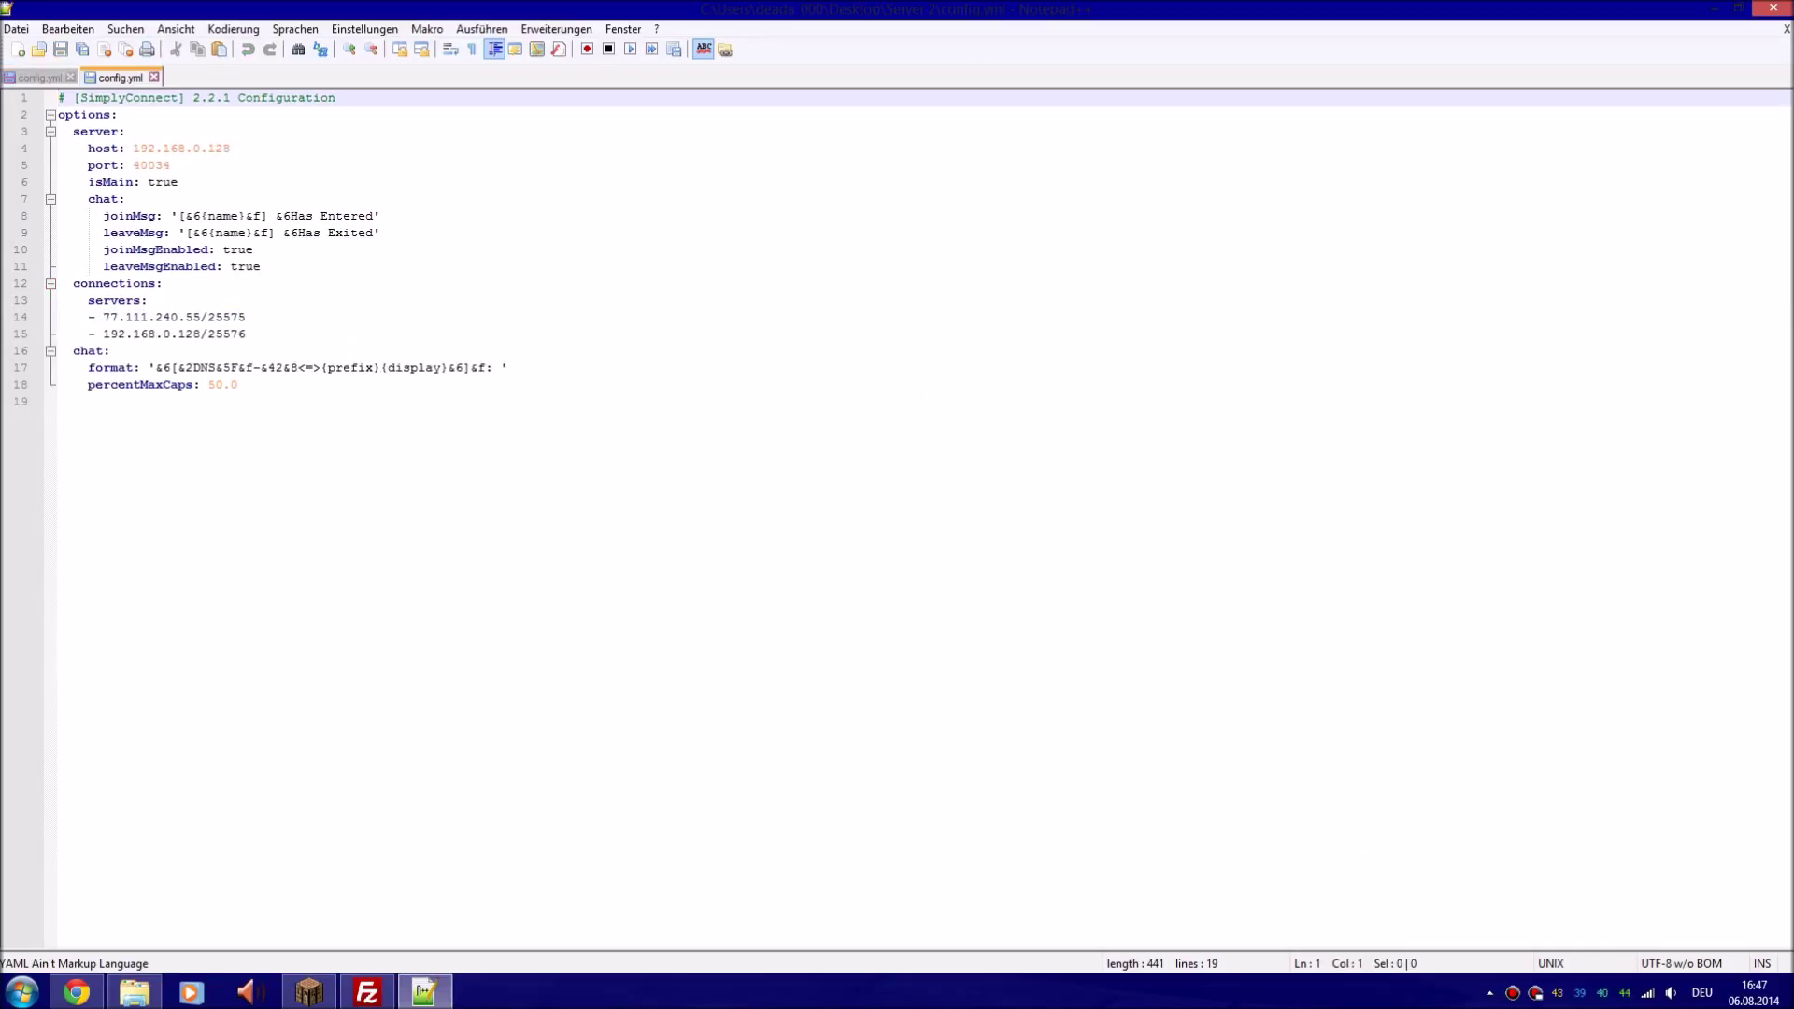
Set the server port in Server 2's config to 25576 and save the file
{"action": "left_click_drag", "start_coordinate": [230, 148], "coordinate": [132, 166]}
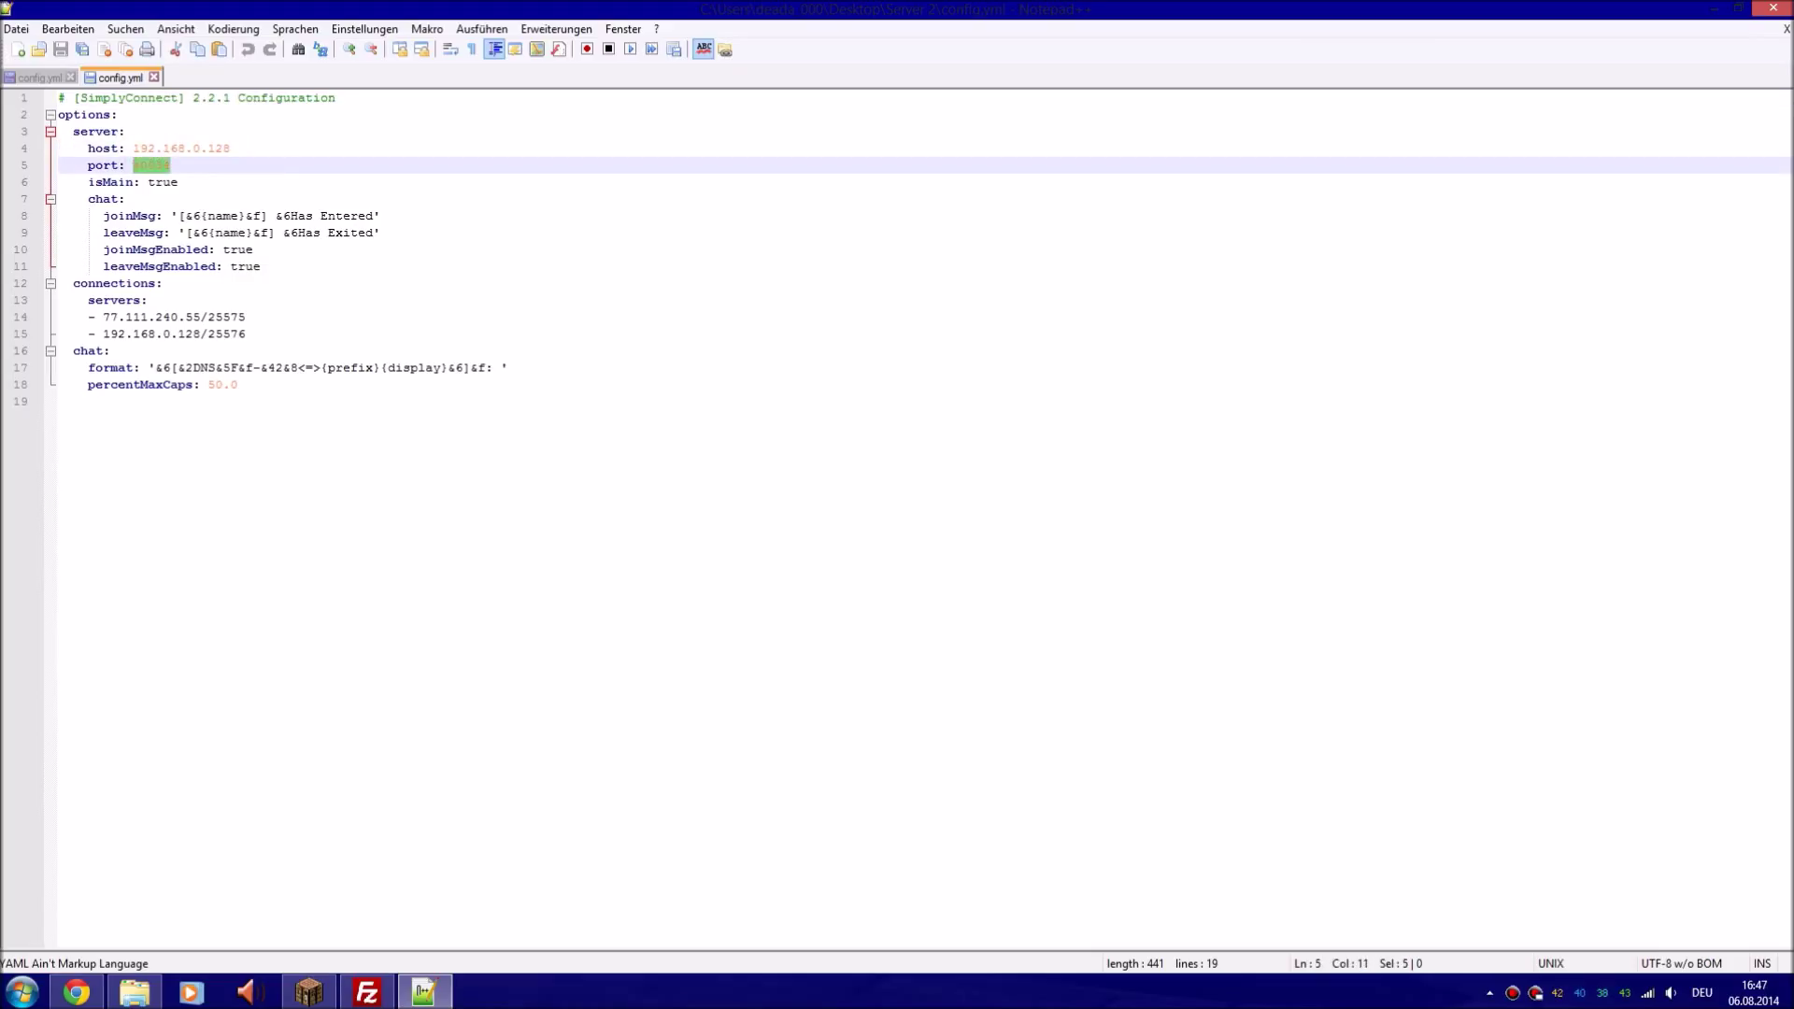
{"action": "type", "text": "25576"}
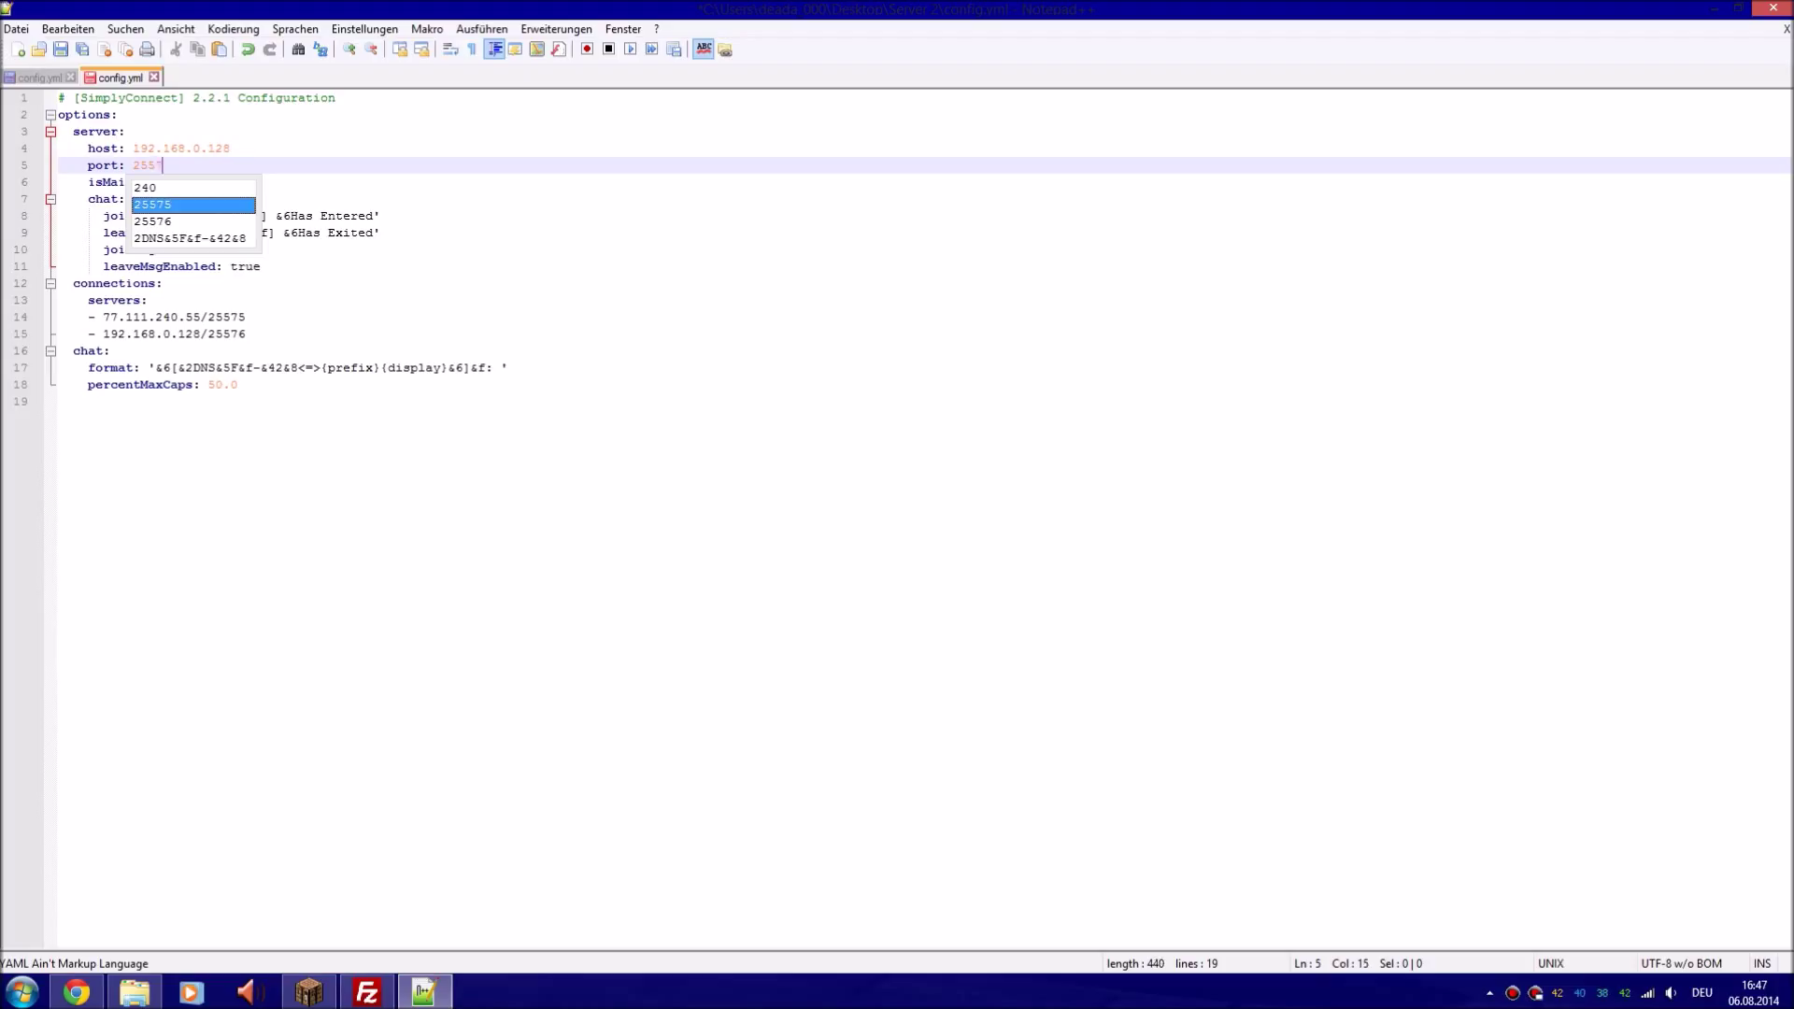
{"action": "key", "text": "ctrl+s"}
Set isMain to false in Server 2's config
{"action": "left_click", "coordinate": [177, 148]}
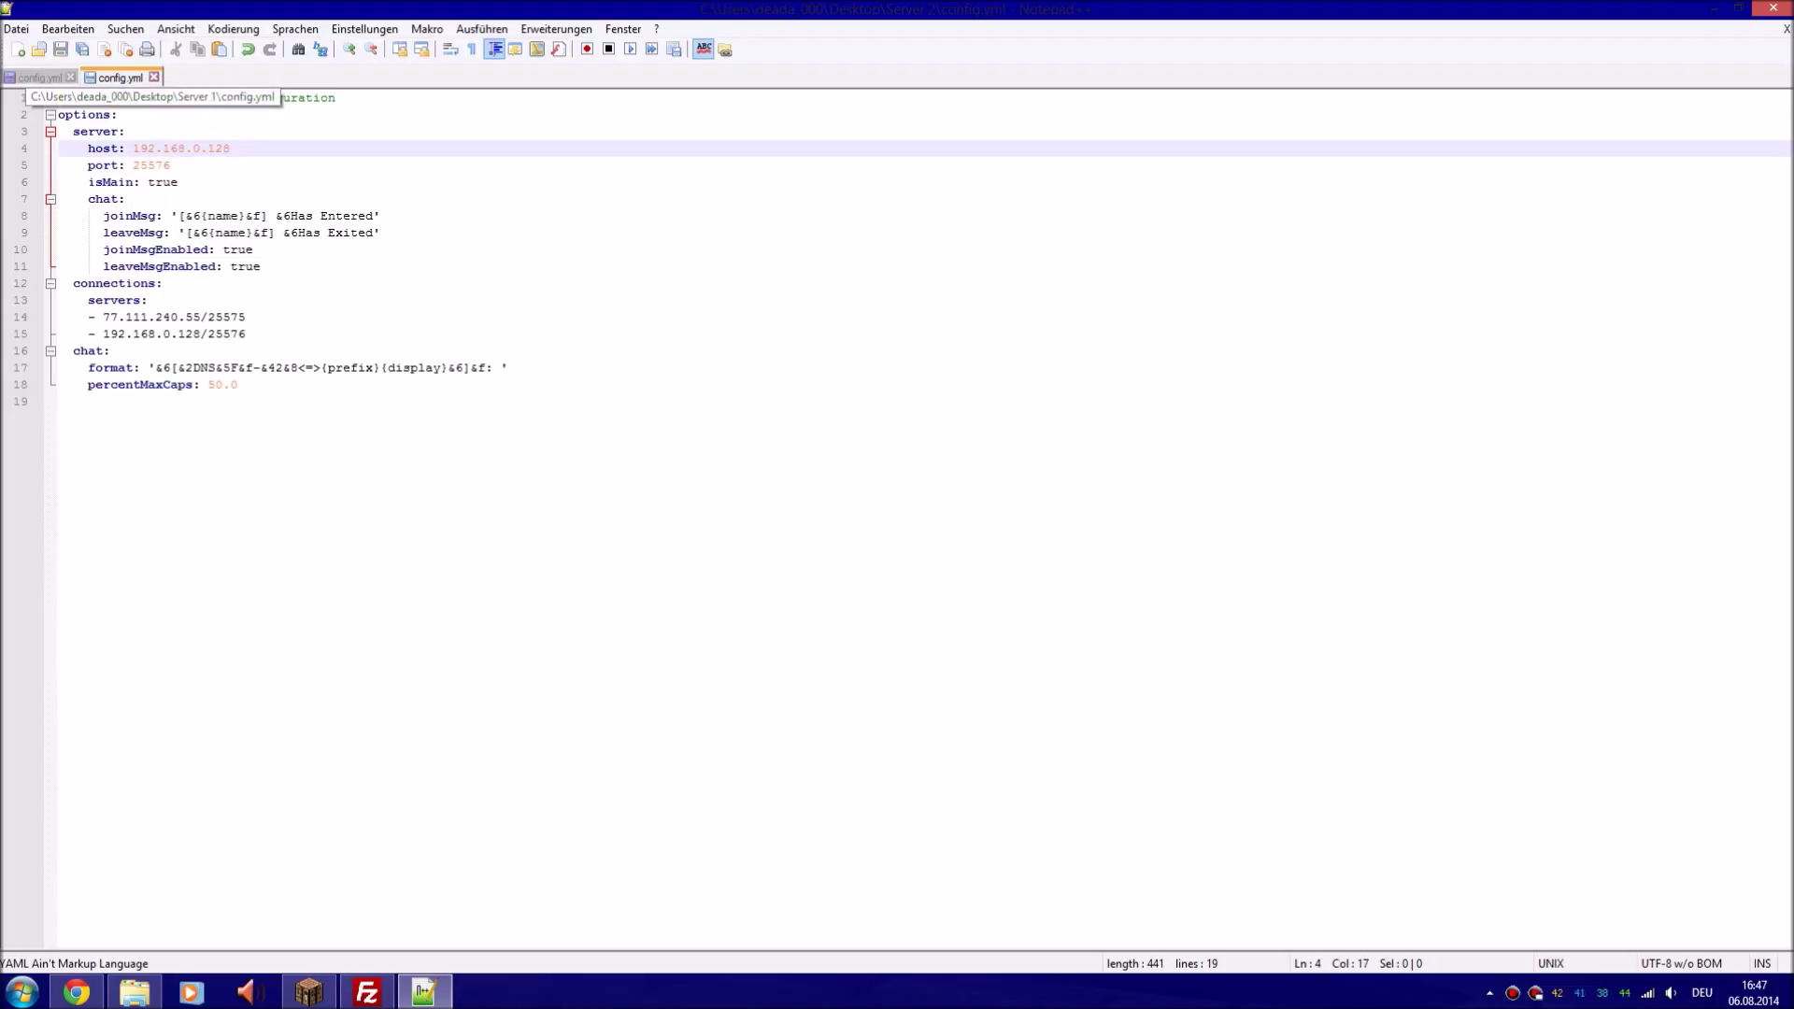
{"action": "left_click", "coordinate": [126, 131]}
{"action": "left_click", "coordinate": [178, 182]}
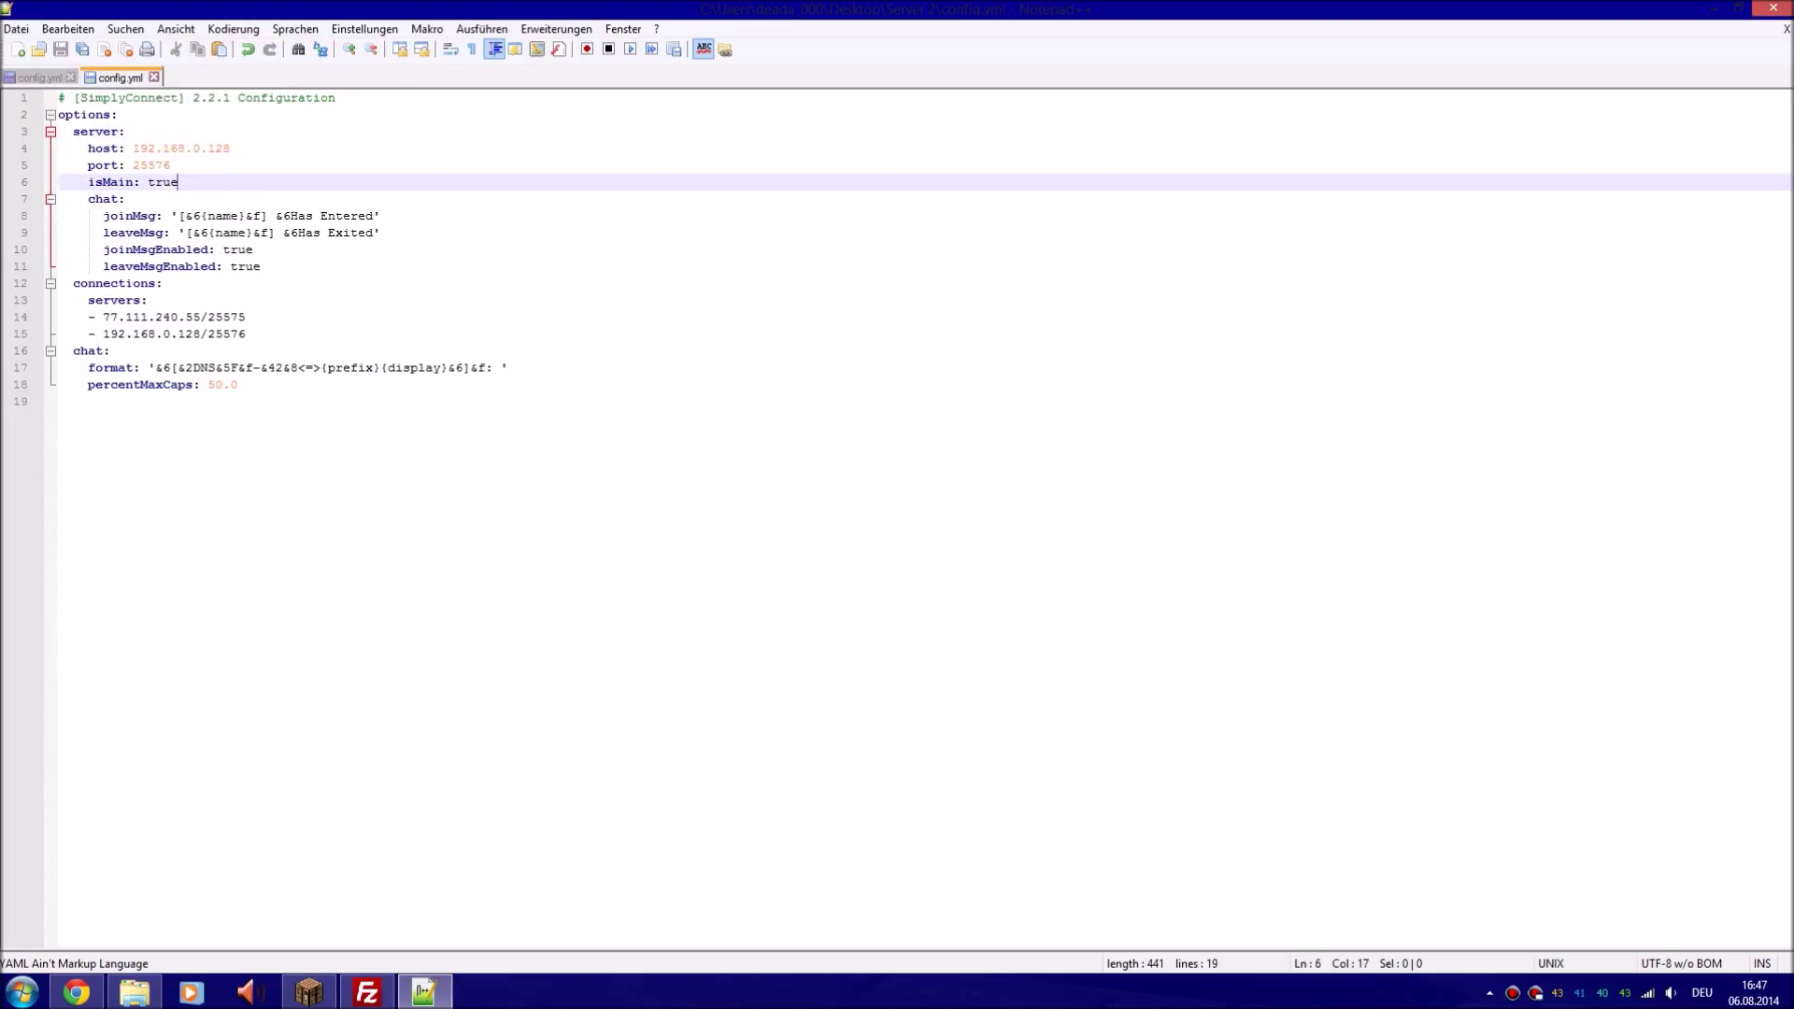
{"action": "key", "text": "BackSpace"}
{"action": "key", "text": "BackSpace"}
{"action": "key", "text": "BackSpace"}
{"action": "key", "text": "BackSpace"}
{"action": "type", "text": "false"}
Switch to Server 1's config and add a blank line below the 192.168.0.128/25576 connection entry
{"action": "key", "text": "ctrl+Tab"}
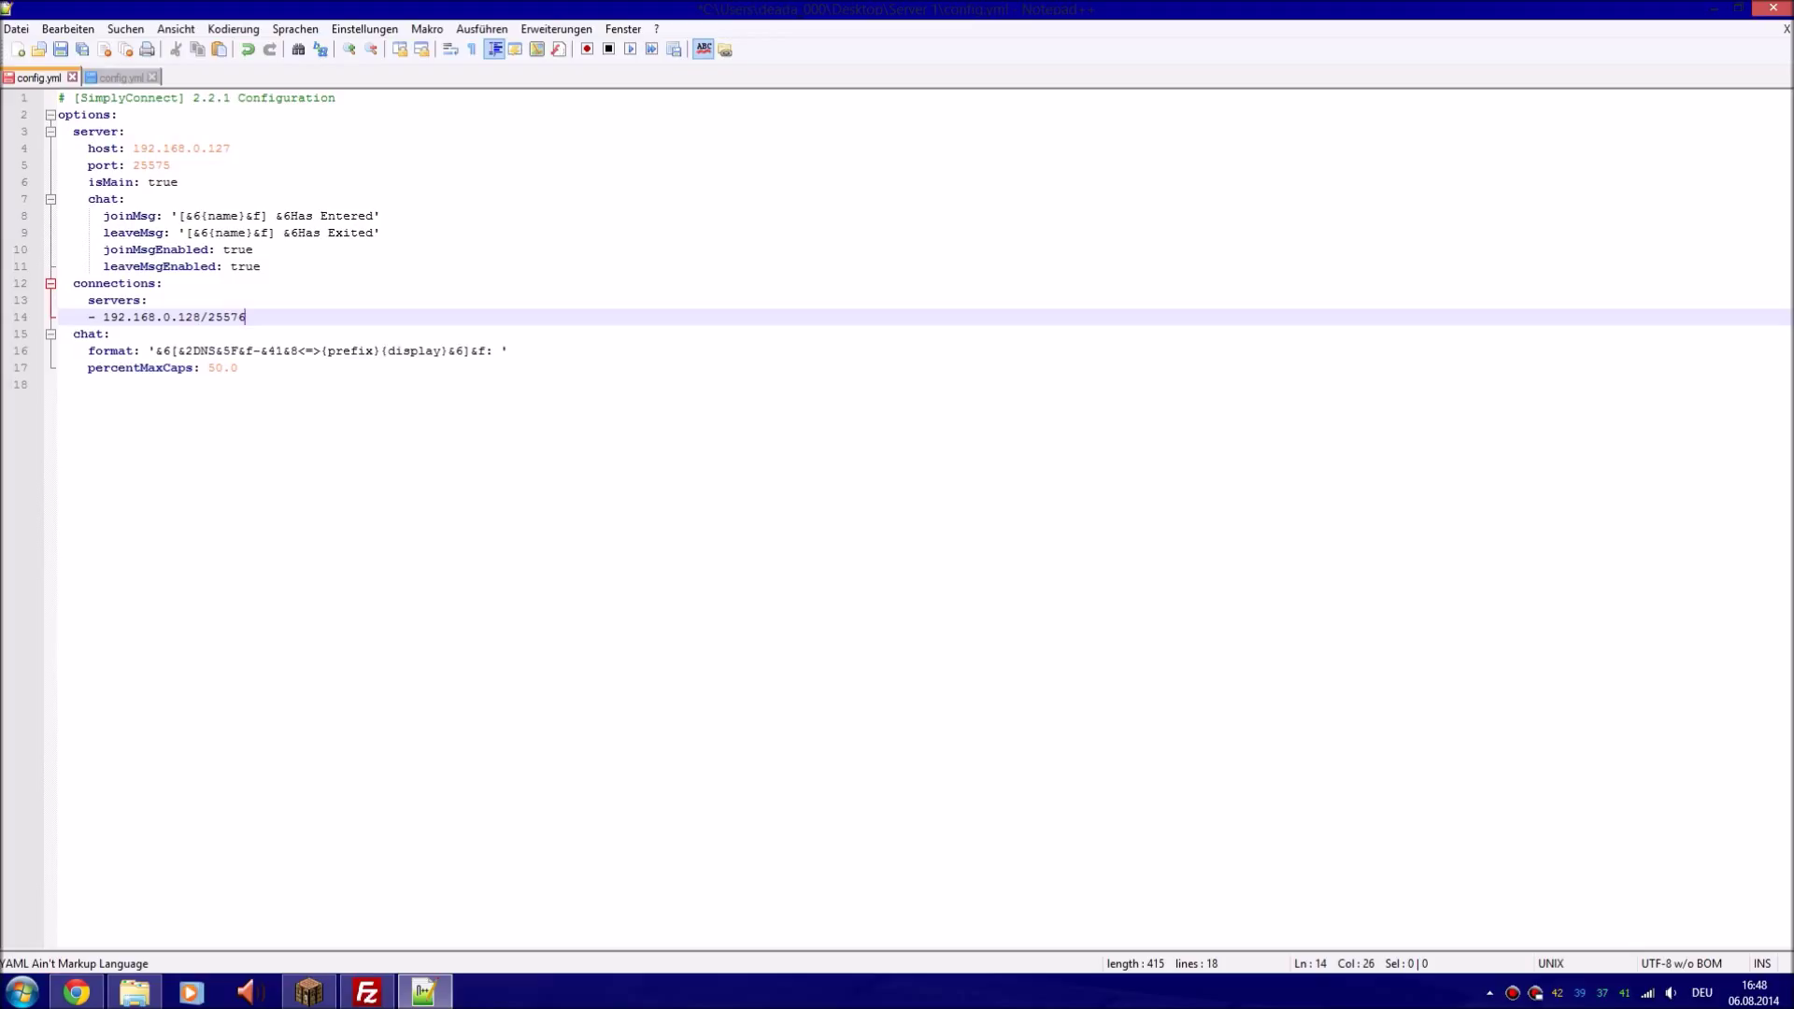
{"action": "key", "text": "Return"}
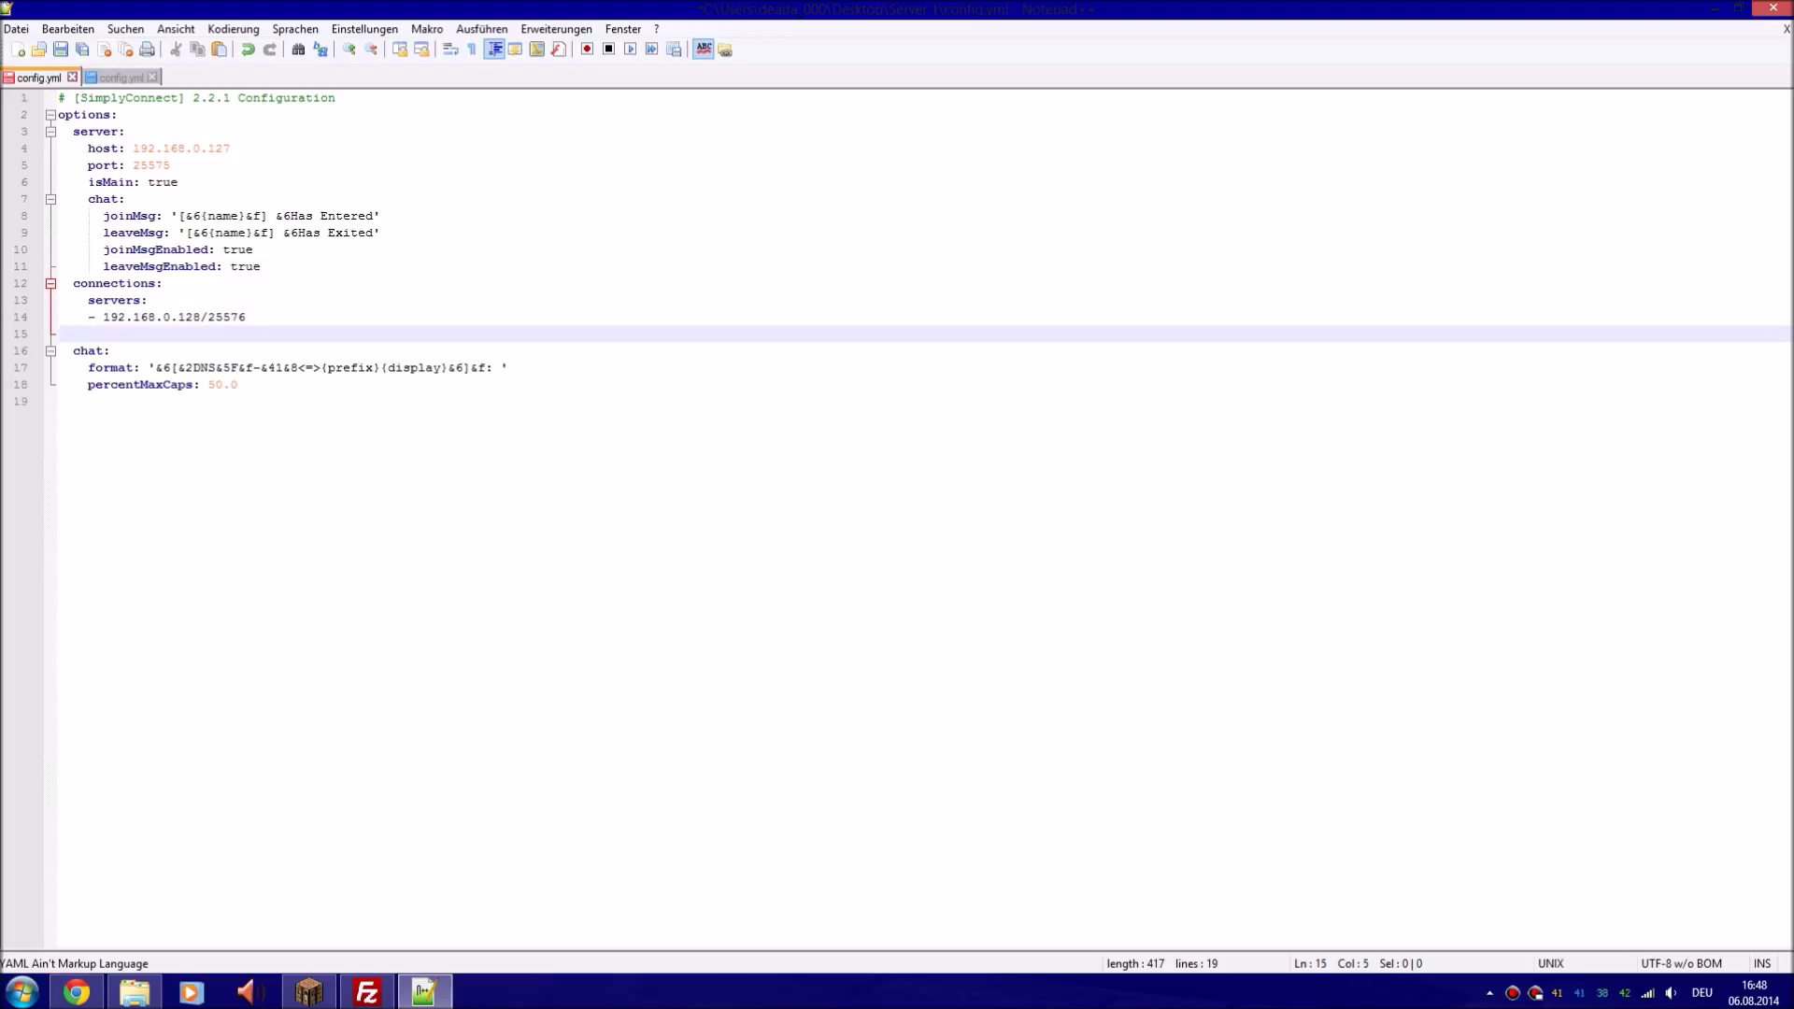
{"action": "left_click", "coordinate": [224, 148]}
{"action": "left_click_drag", "start_coordinate": [230, 147], "coordinate": [132, 148]}
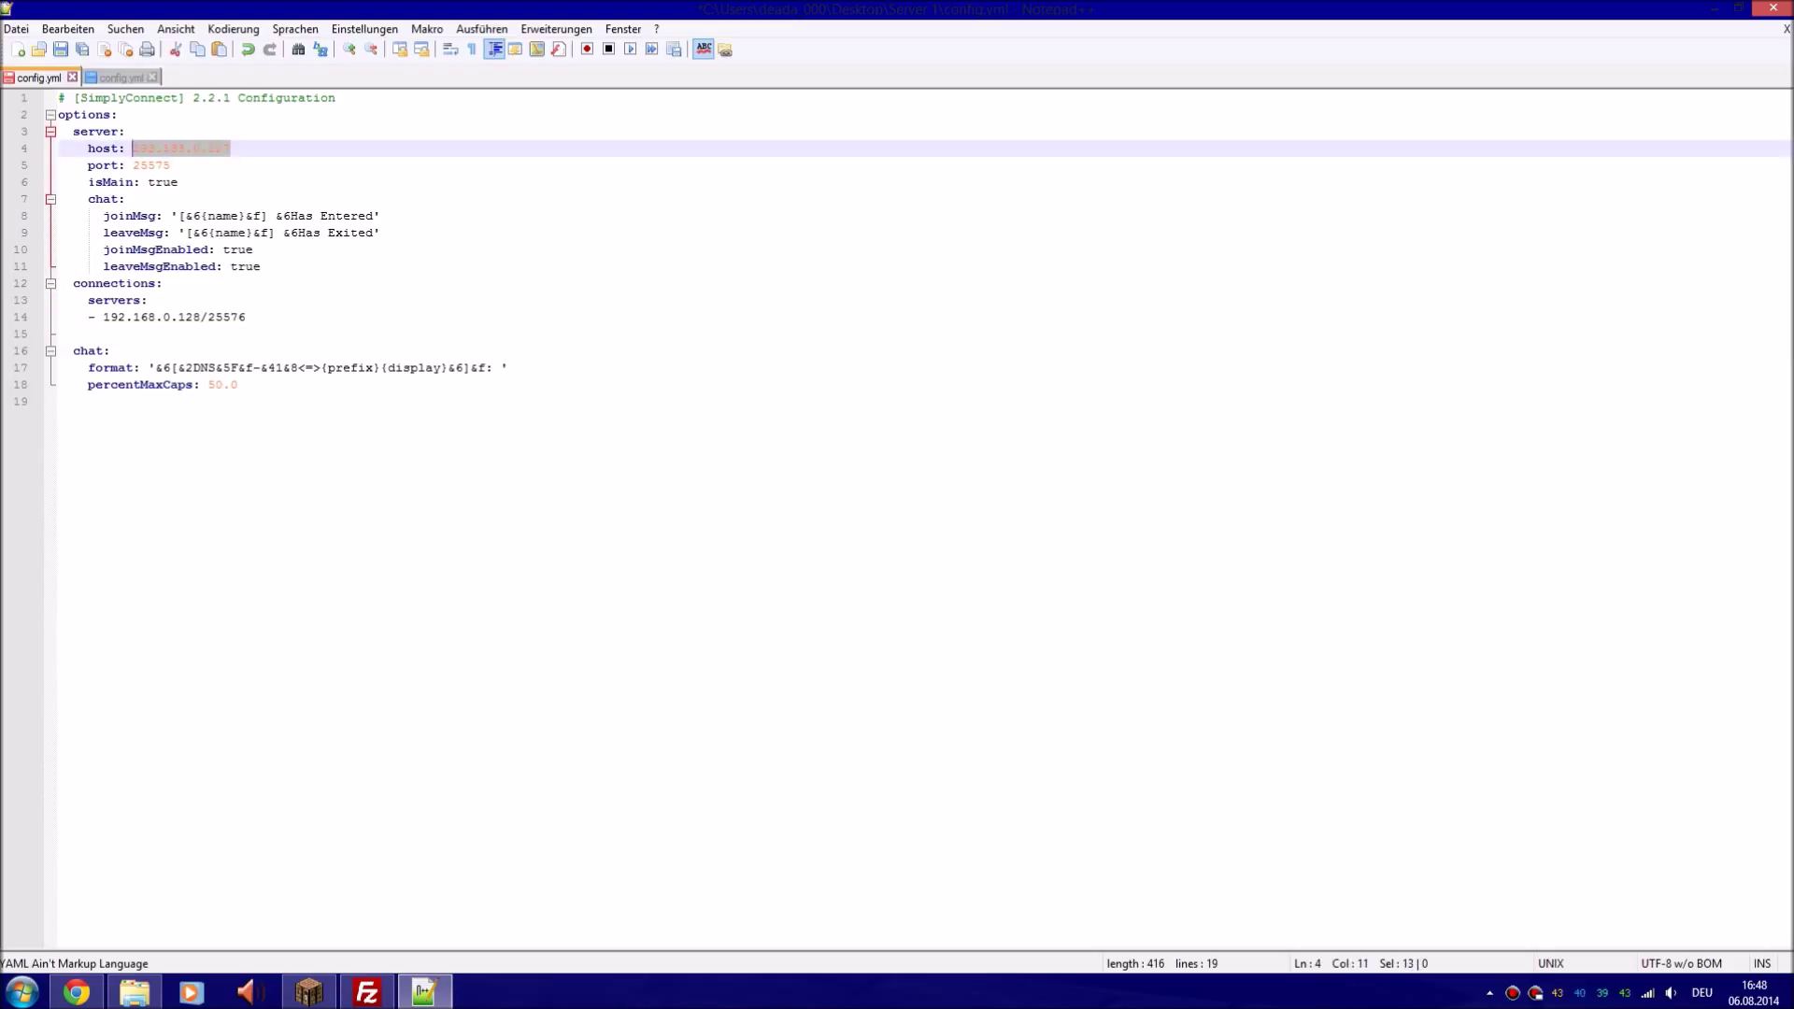
{"action": "left_click", "coordinate": [59, 333]}
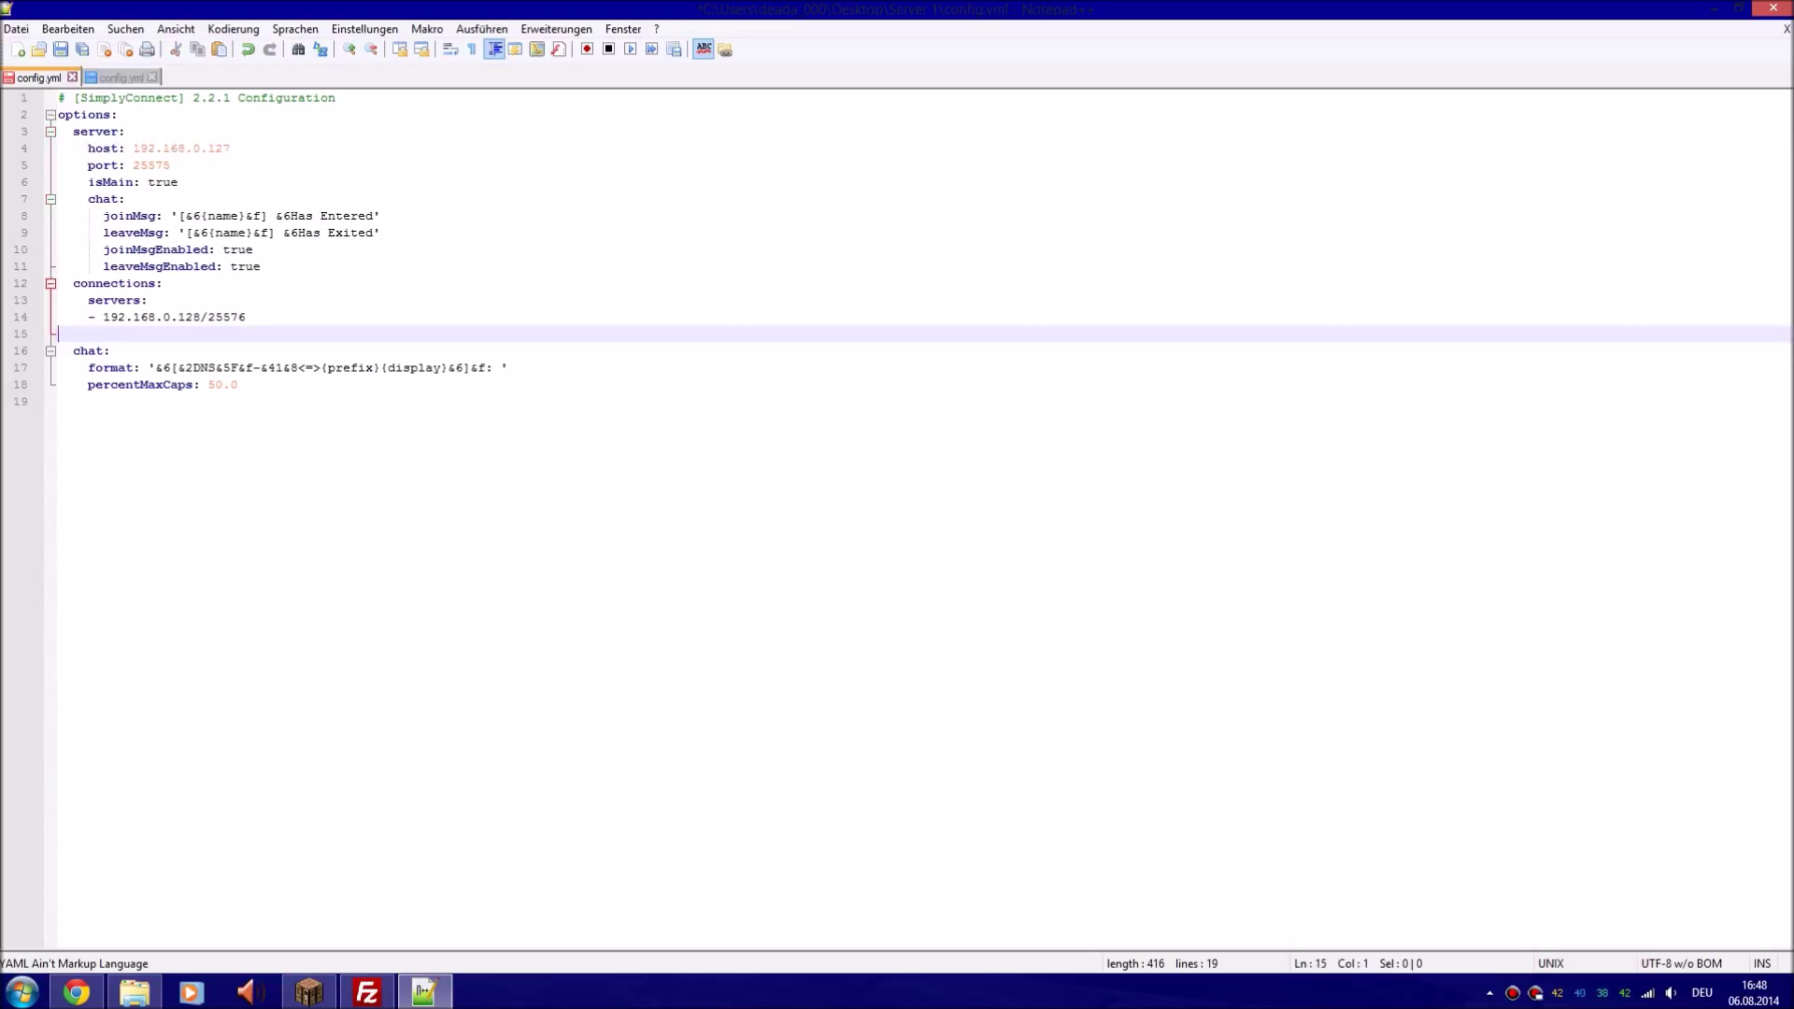
{"action": "type", "text": "-"}
{"action": "type", "text": "- 192.168.0.127/25575"}
{"action": "key", "text": "shift+Home"}
{"action": "key", "text": "shift+Home"}
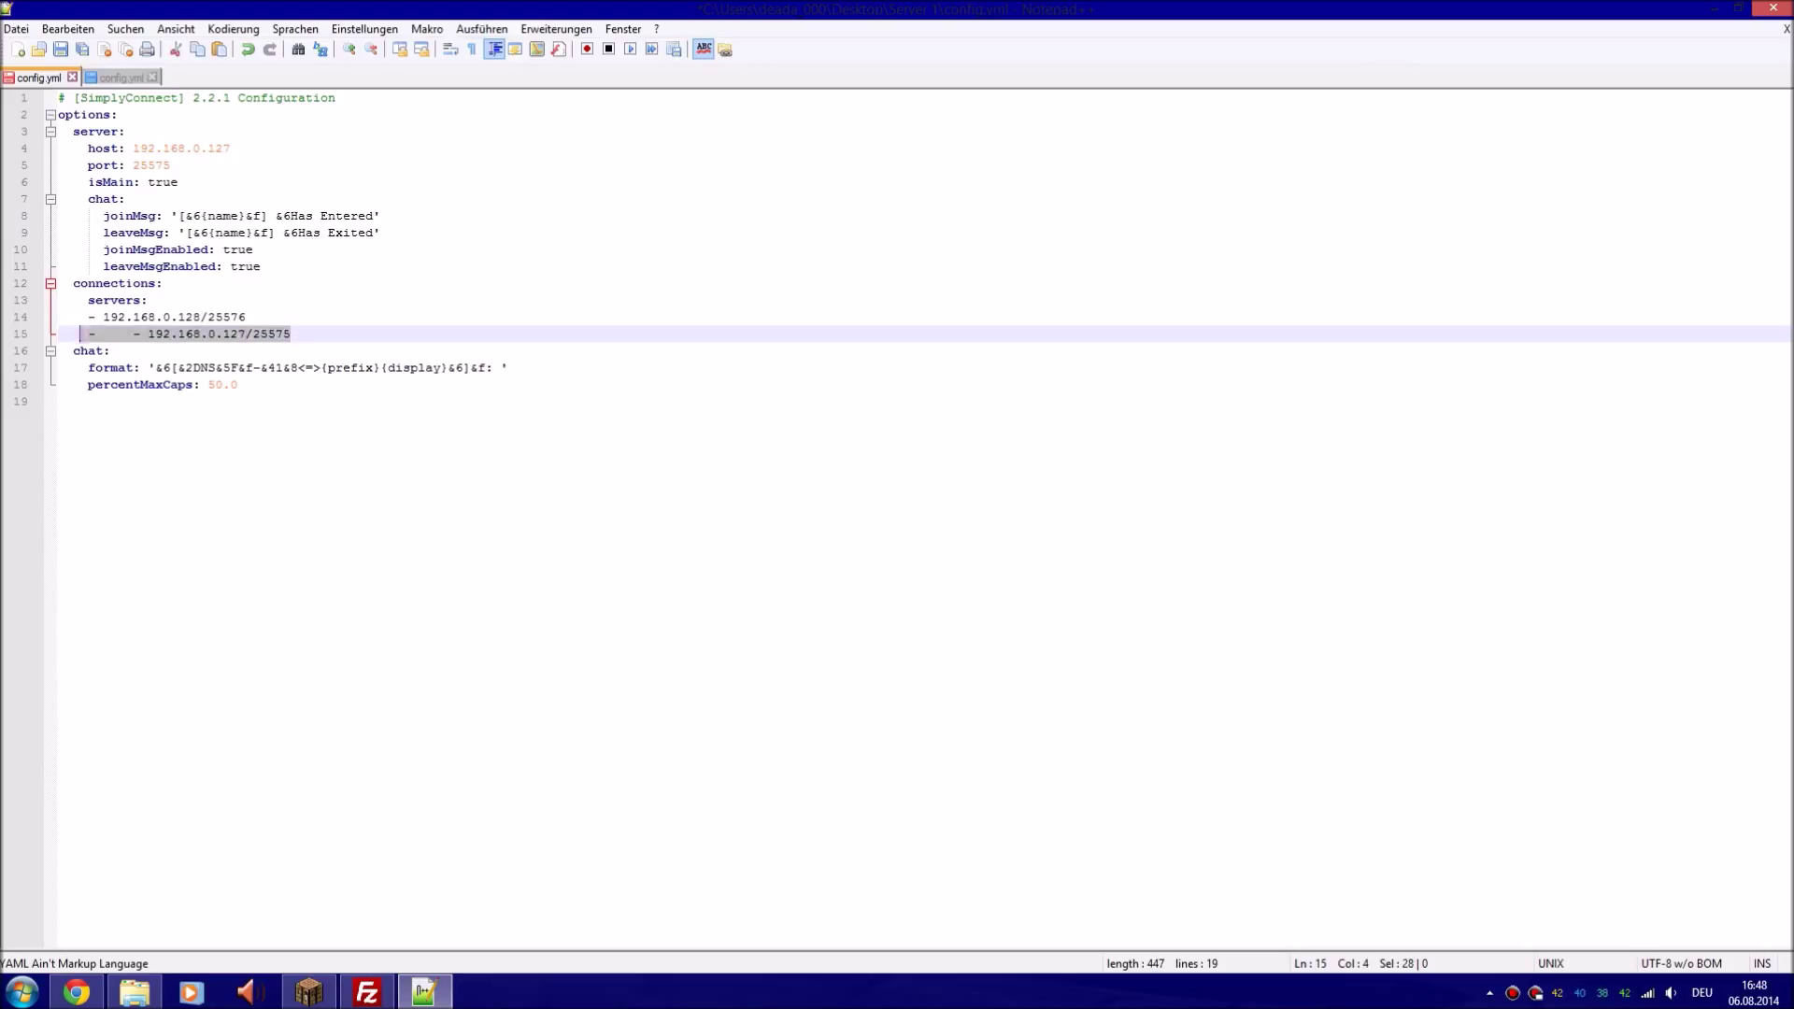
{"action": "key", "text": "BackSpace"}
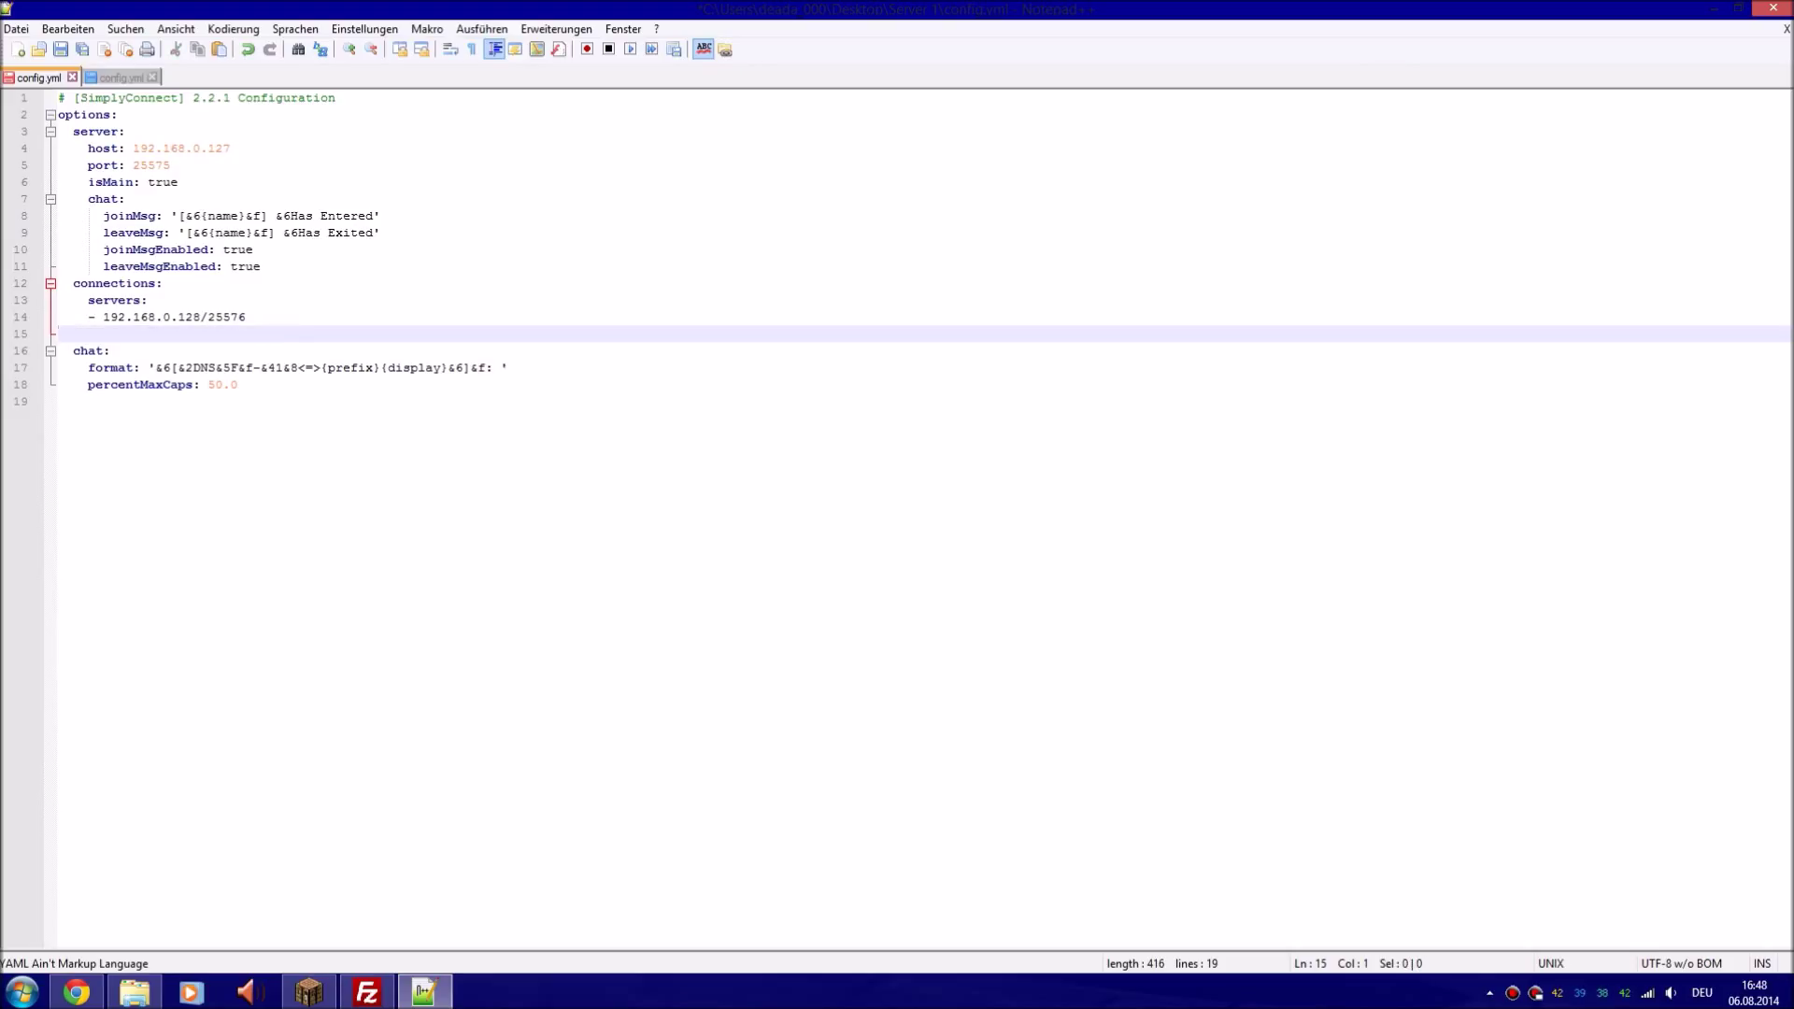
Add 192.168.0.127/25575 as the second entry in the connections' server list, reusing the host and port values defined above
{"action": "type", "text": "-"}
{"action": "left_click_drag", "start_coordinate": [230, 147], "coordinate": [133, 148]}
{"action": "key", "text": "ctrl+c"}
{"action": "left_click", "coordinate": [103, 317]}
{"action": "left_click", "coordinate": [103, 351]}
{"action": "left_click", "coordinate": [102, 334]}
{"action": "key", "text": "ctrl+v"}
{"action": "type", "text": "/"}
{"action": "left_click_drag", "start_coordinate": [170, 164], "coordinate": [131, 165]}
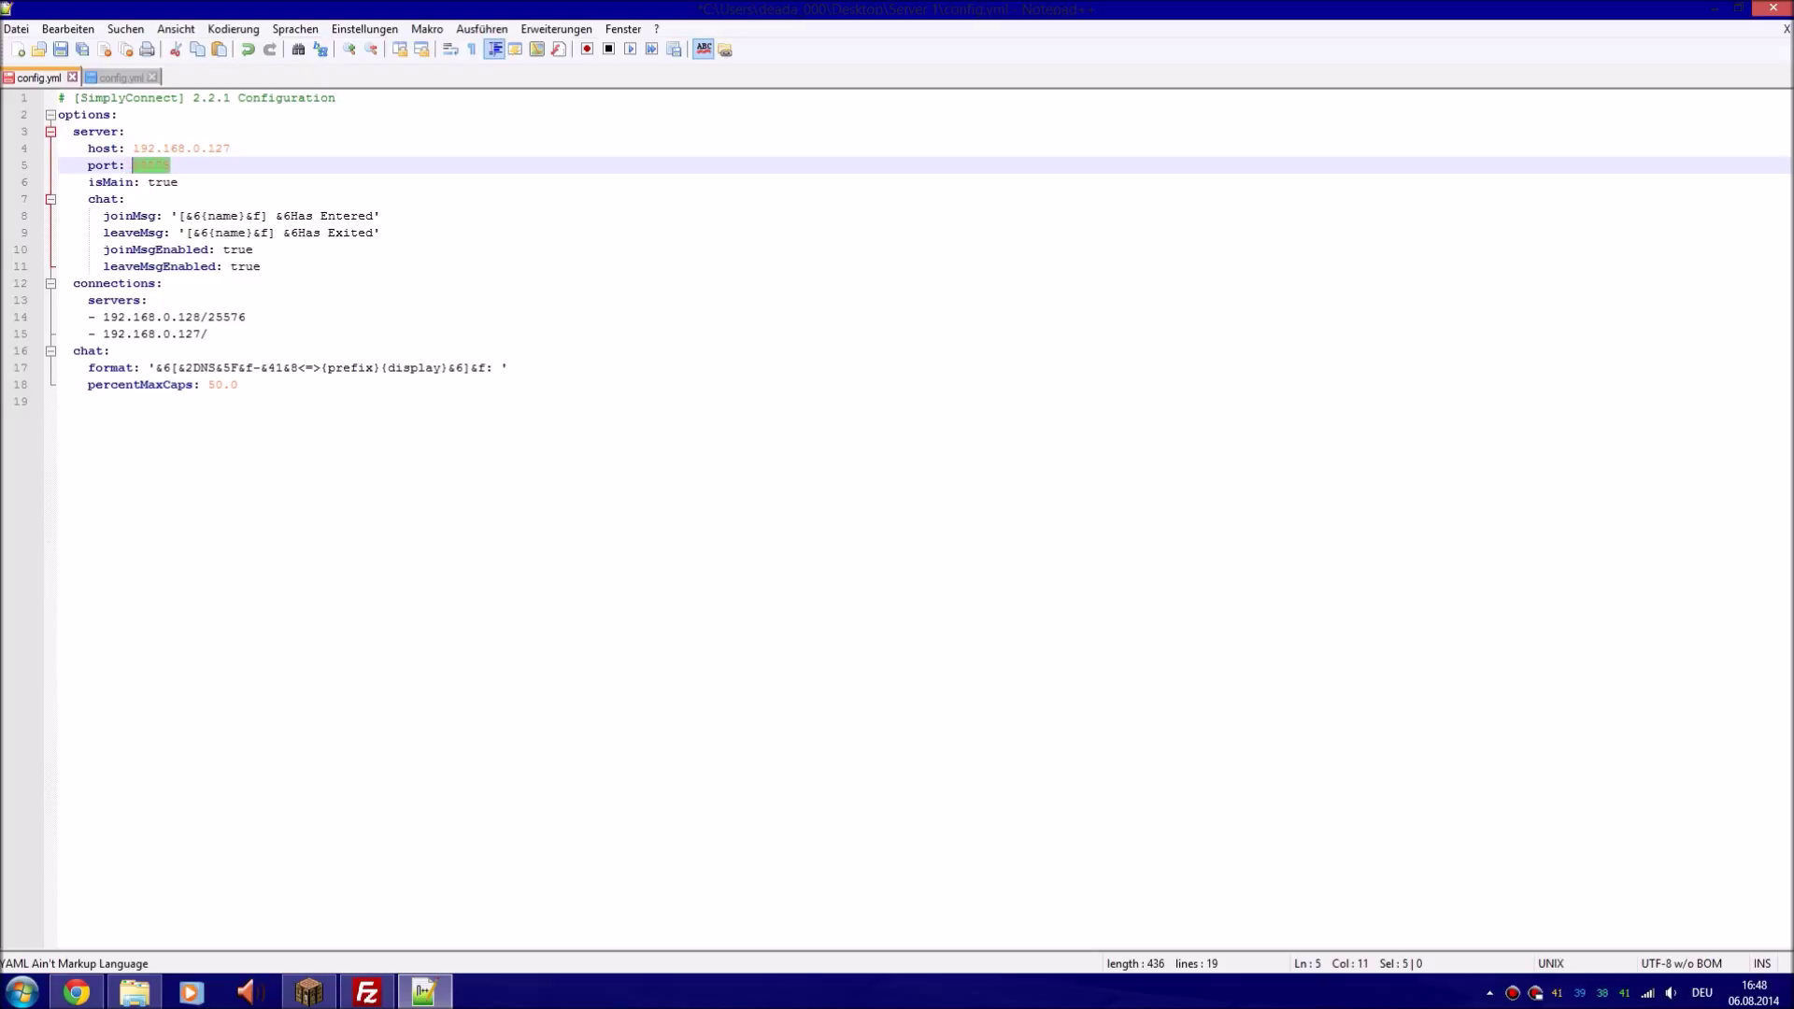
{"action": "left_click", "coordinate": [207, 334]}
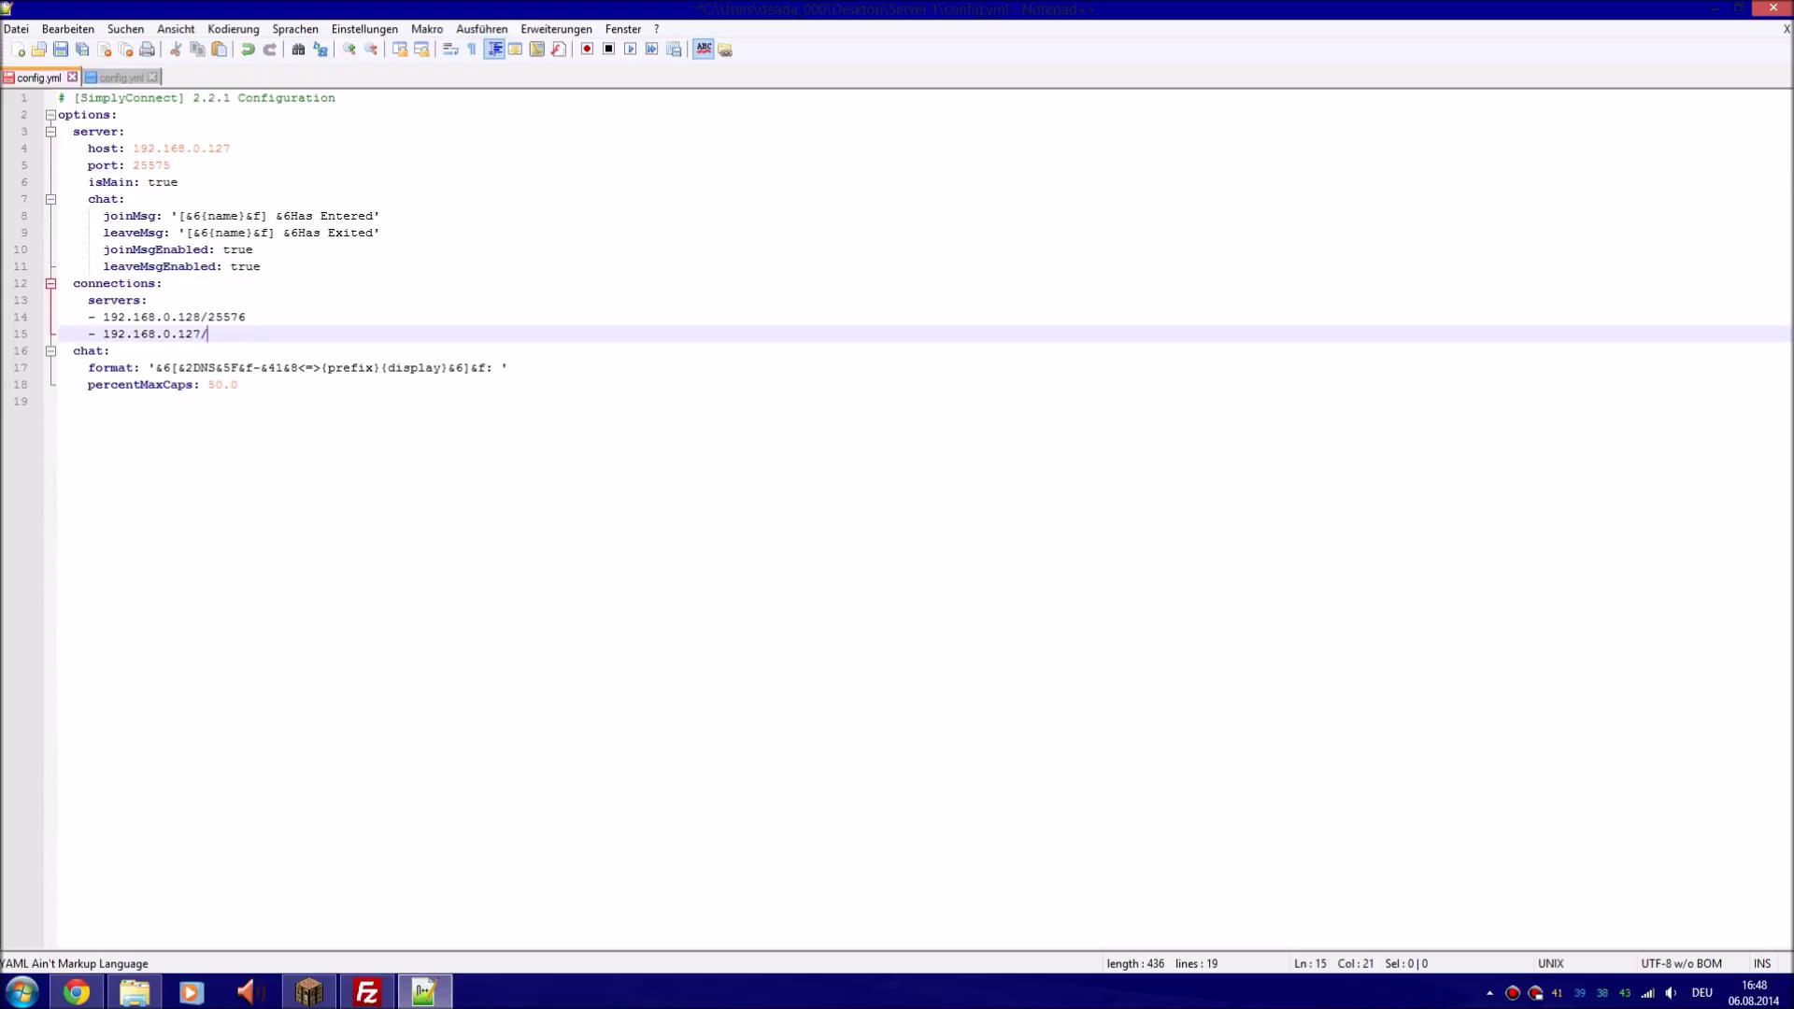
{"action": "key", "text": "ctrl+v"}
Review both connection entries and compare them with the servers in Minecraft's multiplayer list
{"action": "key", "text": "shift+Up"}
{"action": "key", "text": "shift+Home"}
{"action": "key", "text": "shift+Home"}
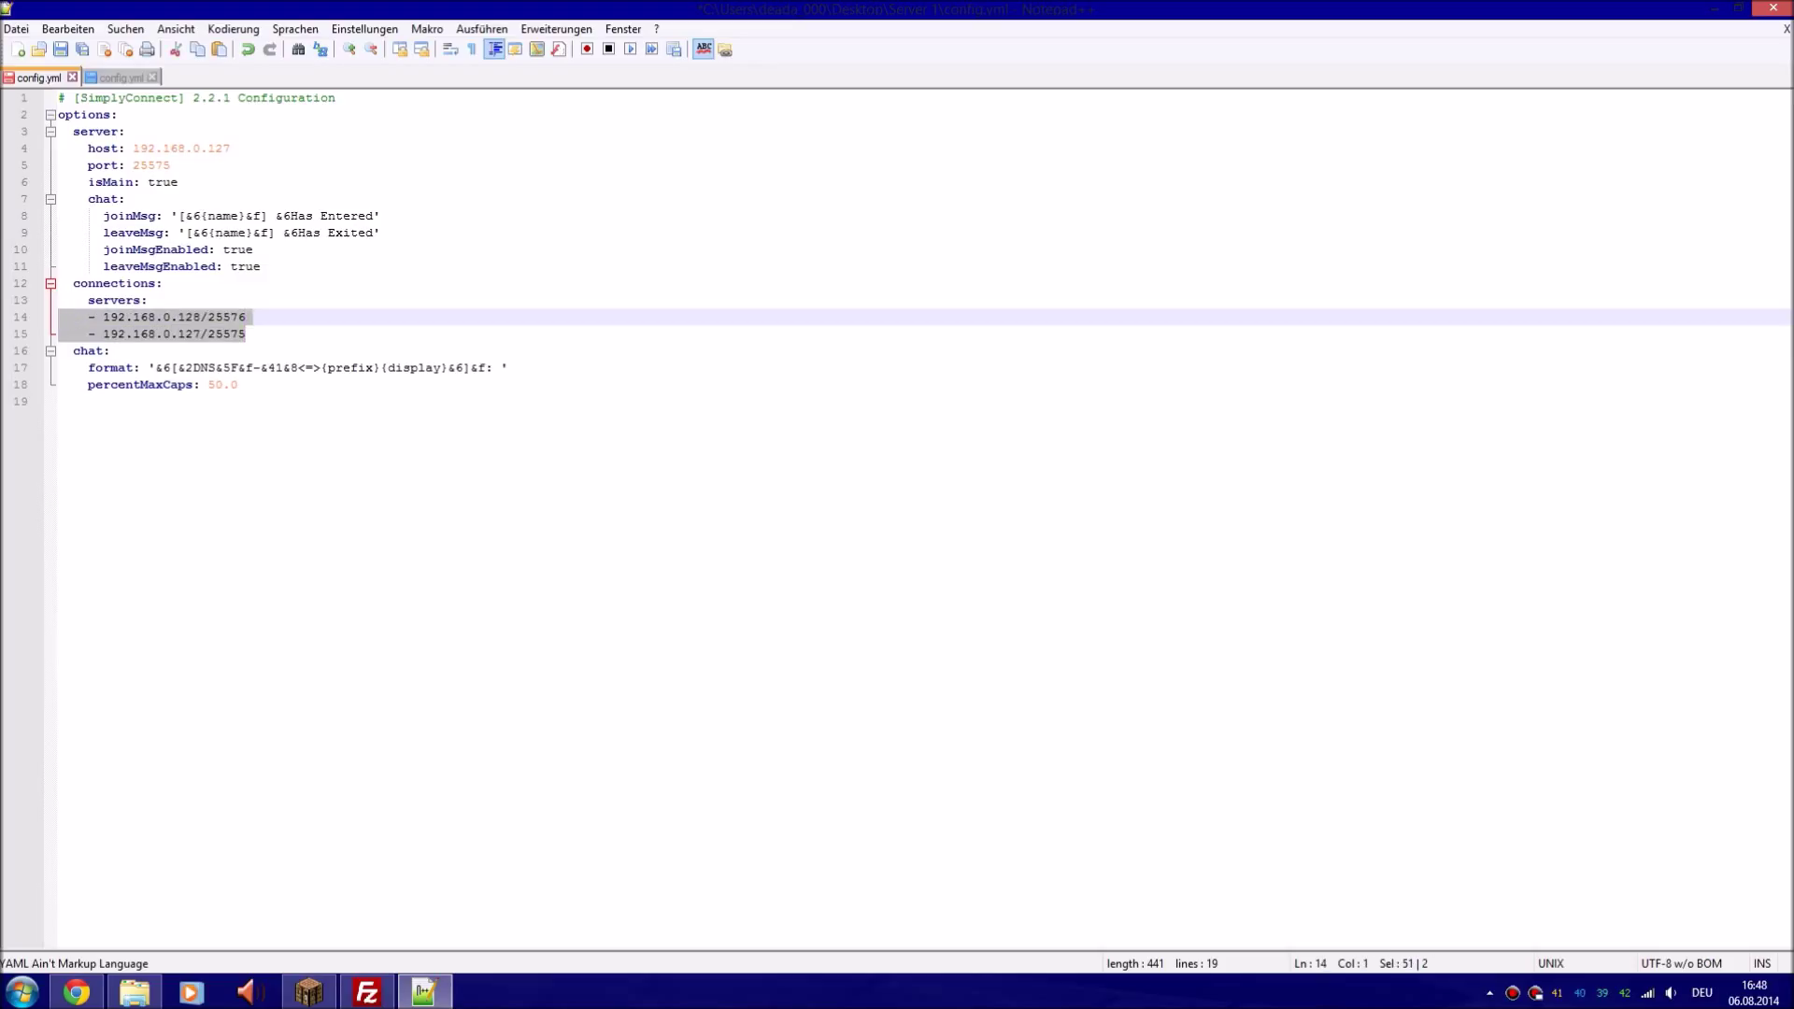
{"action": "key", "text": "Left"}
{"action": "key", "text": "Left"}
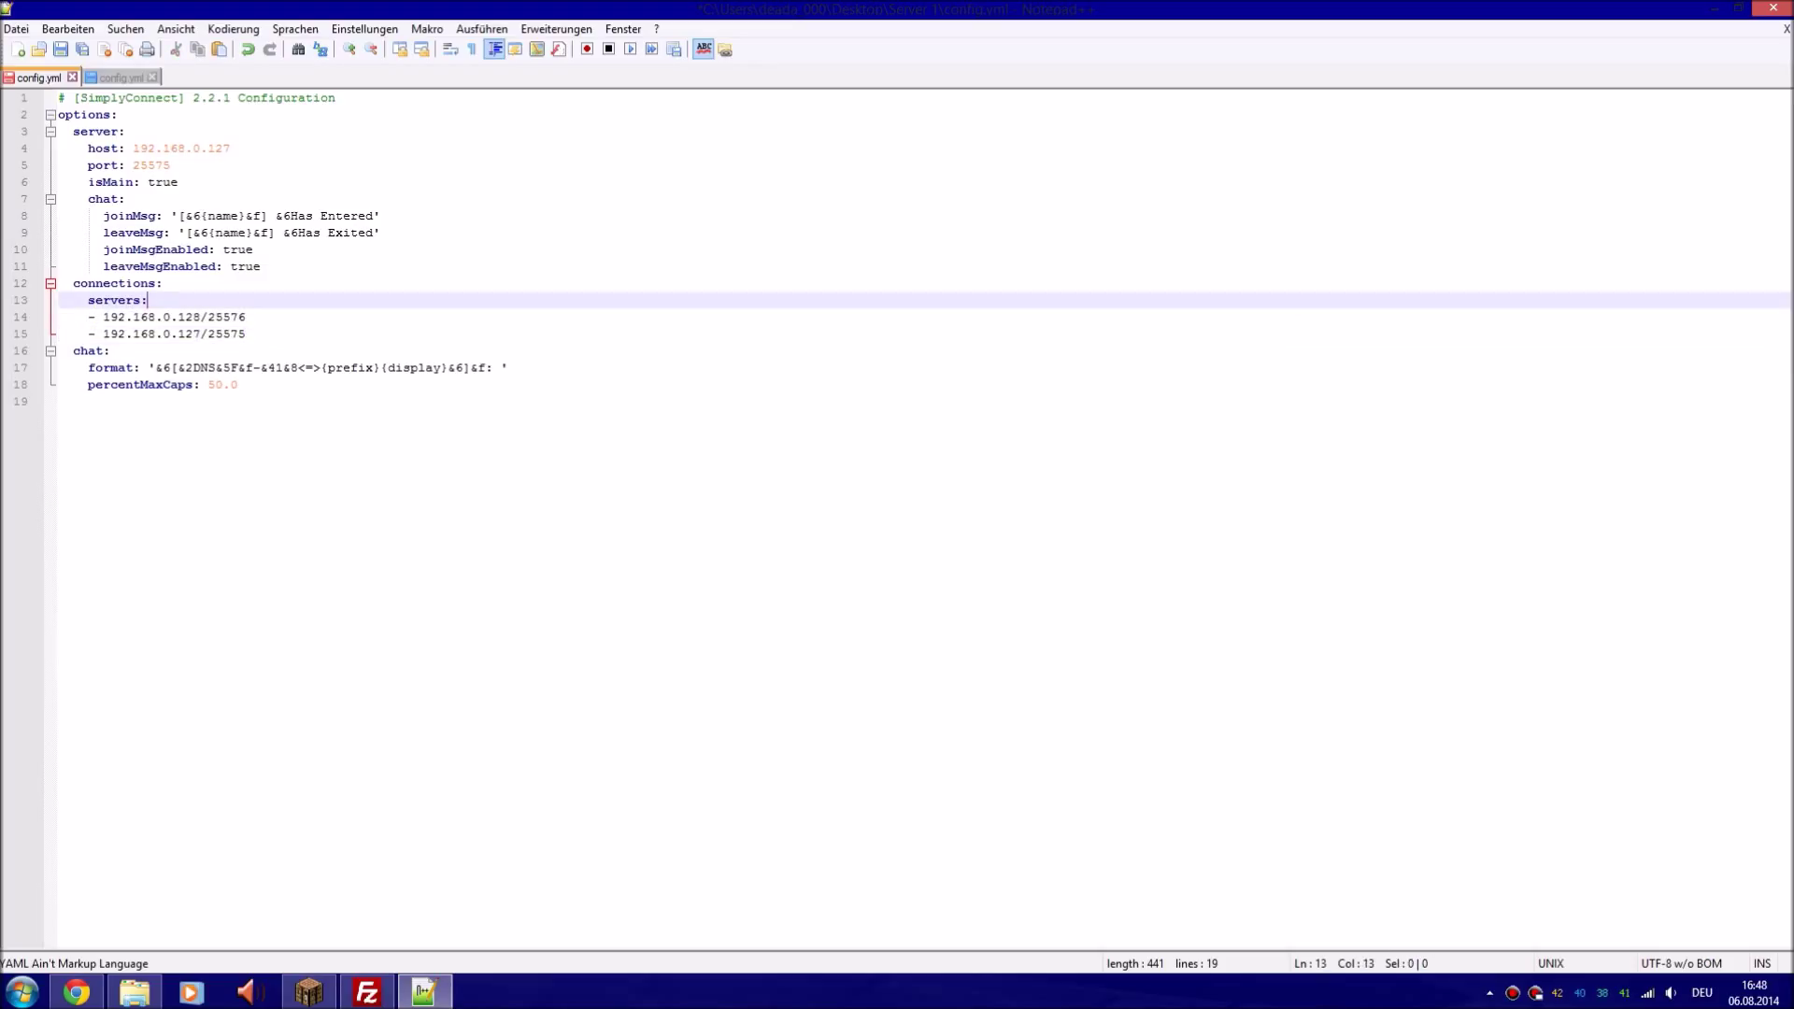
{"action": "left_click", "coordinate": [246, 317]}
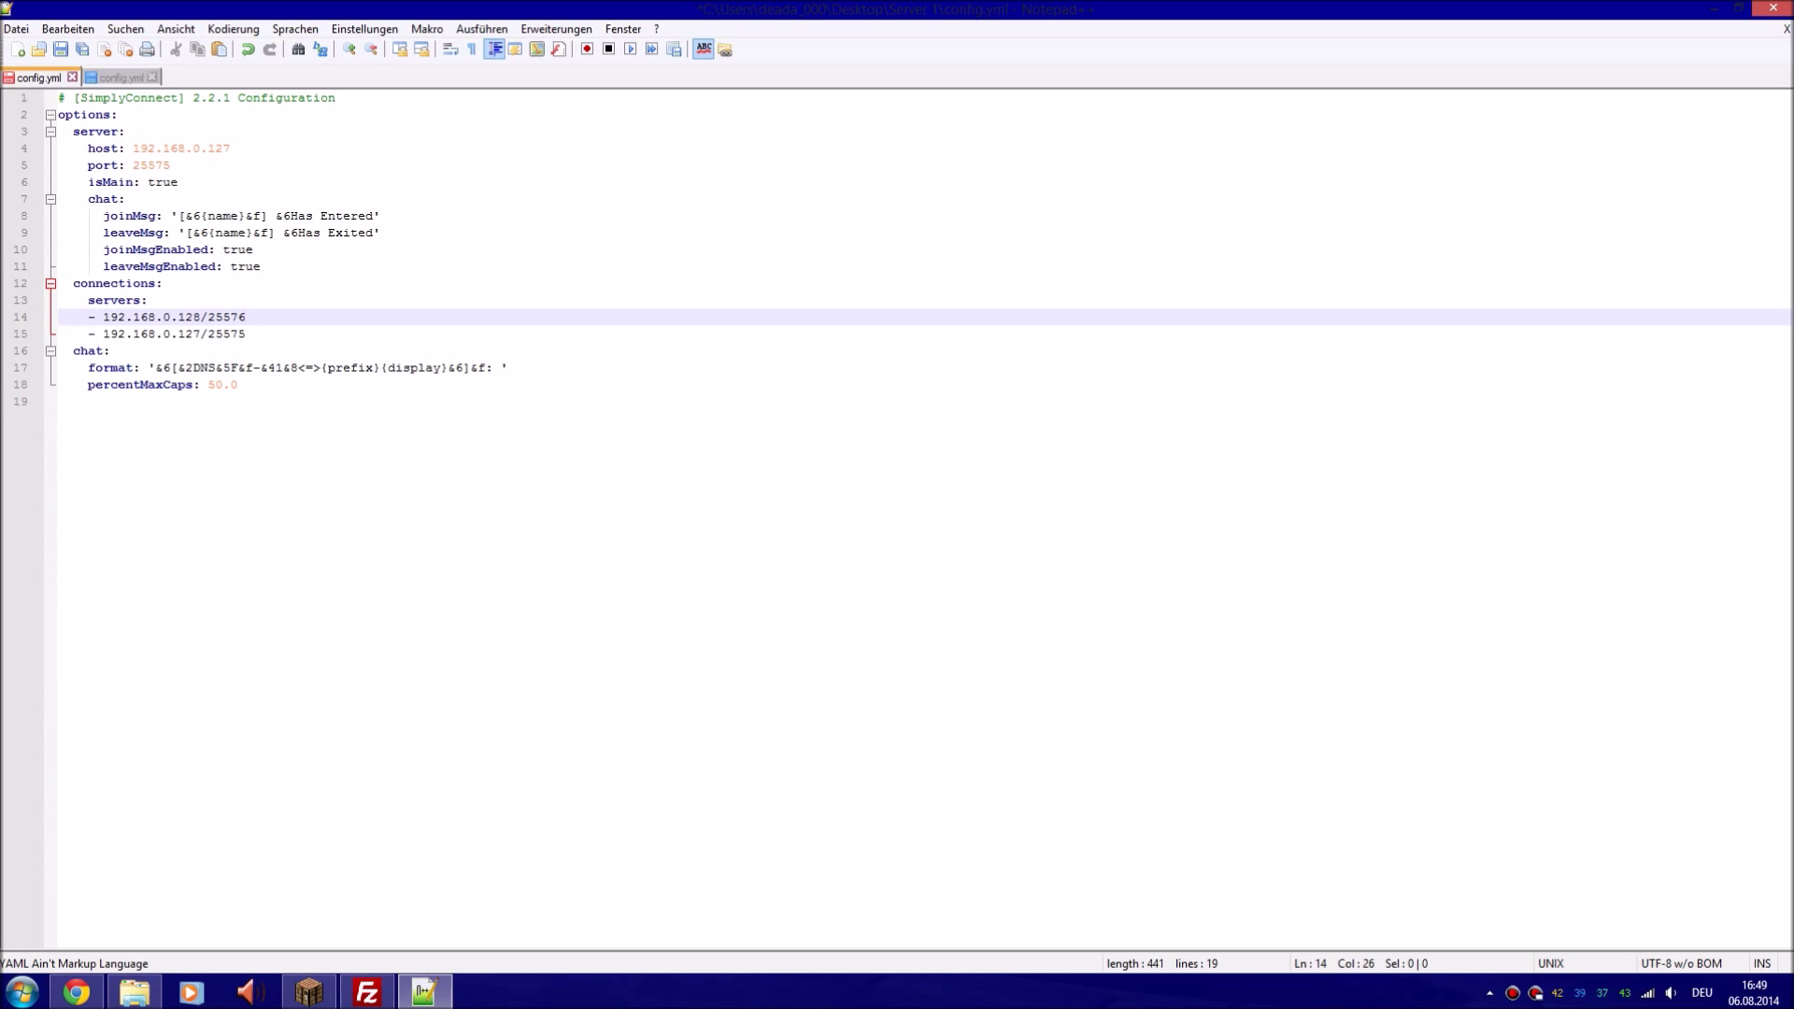
{"action": "left_click", "coordinate": [309, 992]}
{"action": "left_click", "coordinate": [897, 486]}
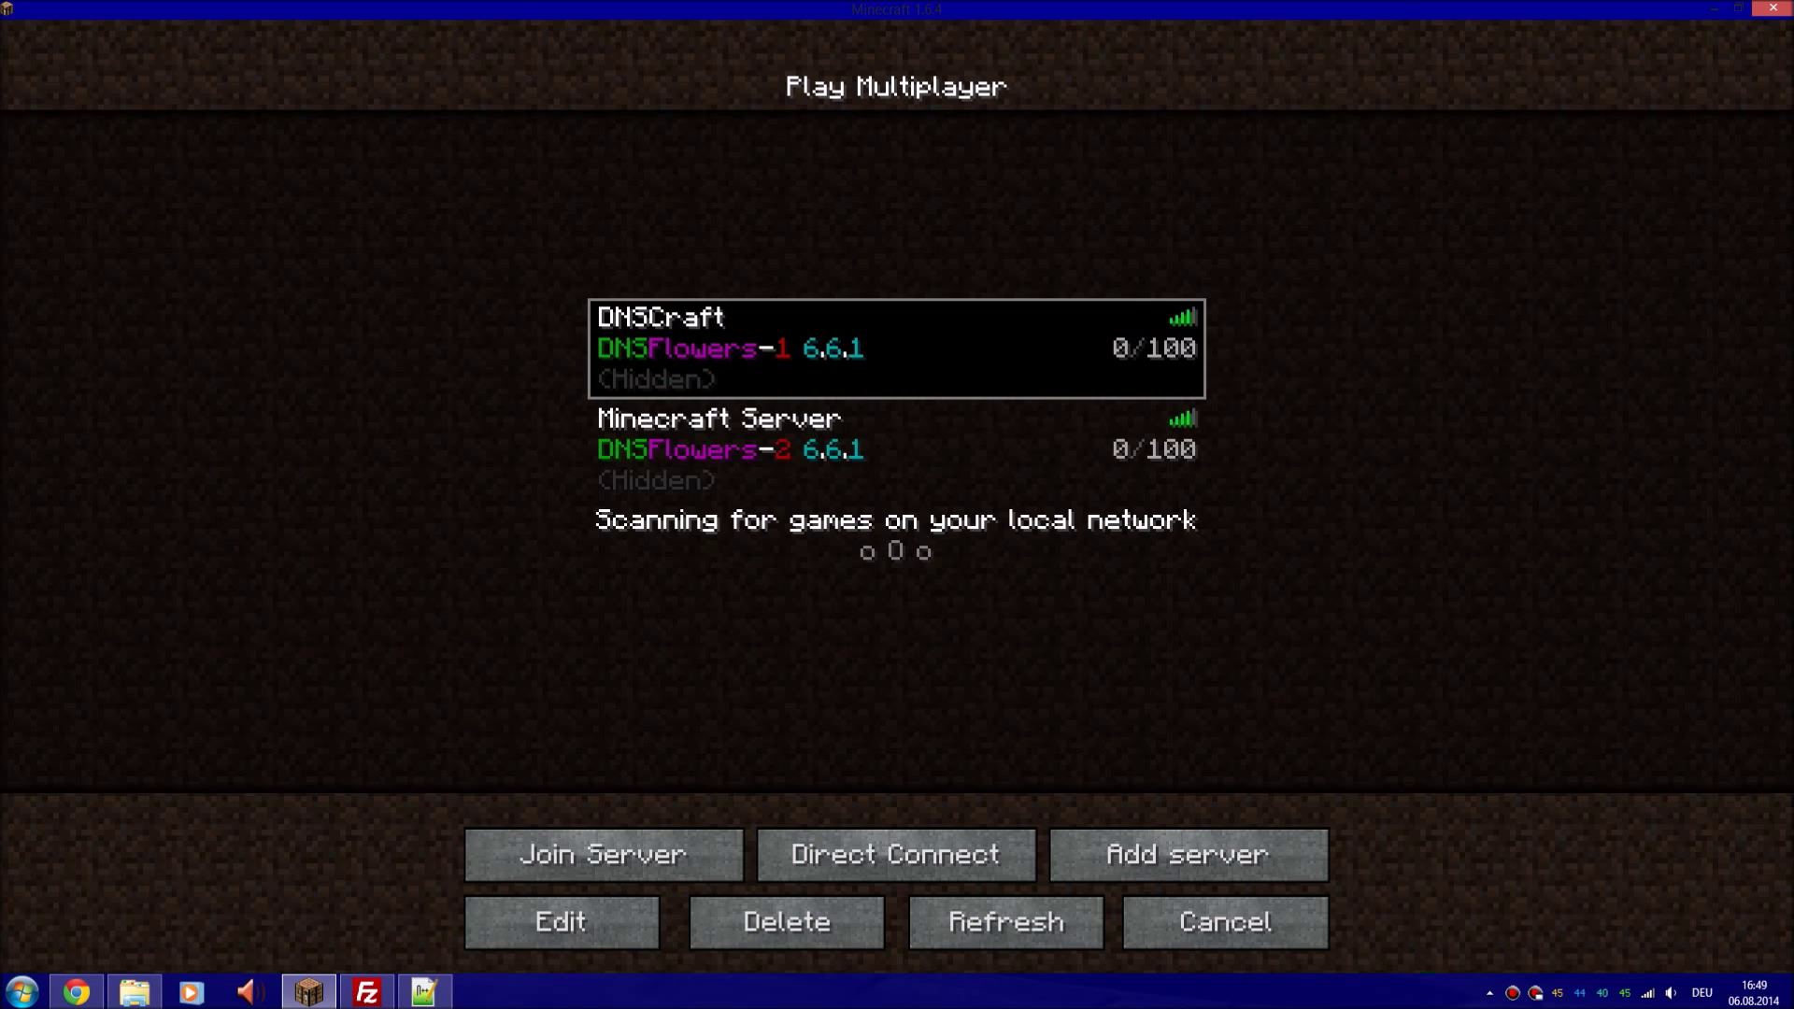
{"action": "left_click", "coordinate": [425, 991]}
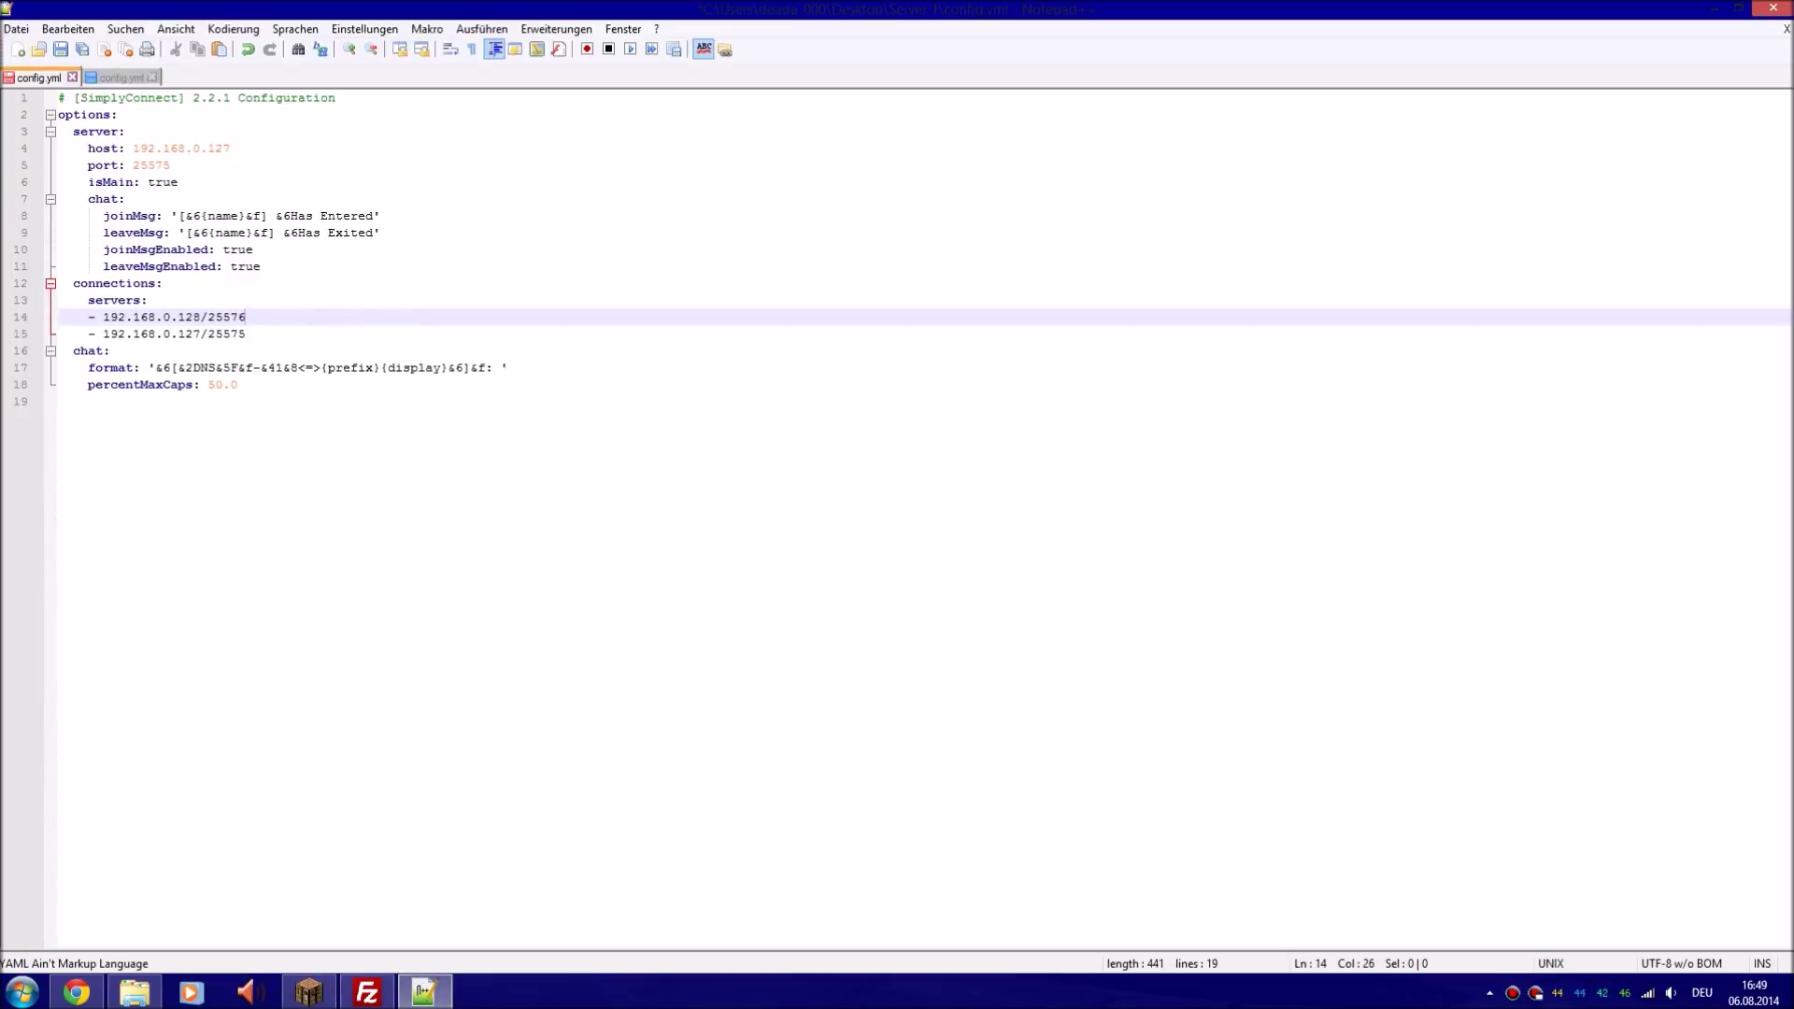
Remove the colour codes &6, &2, &5 and &f from the chat format's beginning, up to the dash after DNSF
{"action": "left_click", "coordinate": [223, 367]}
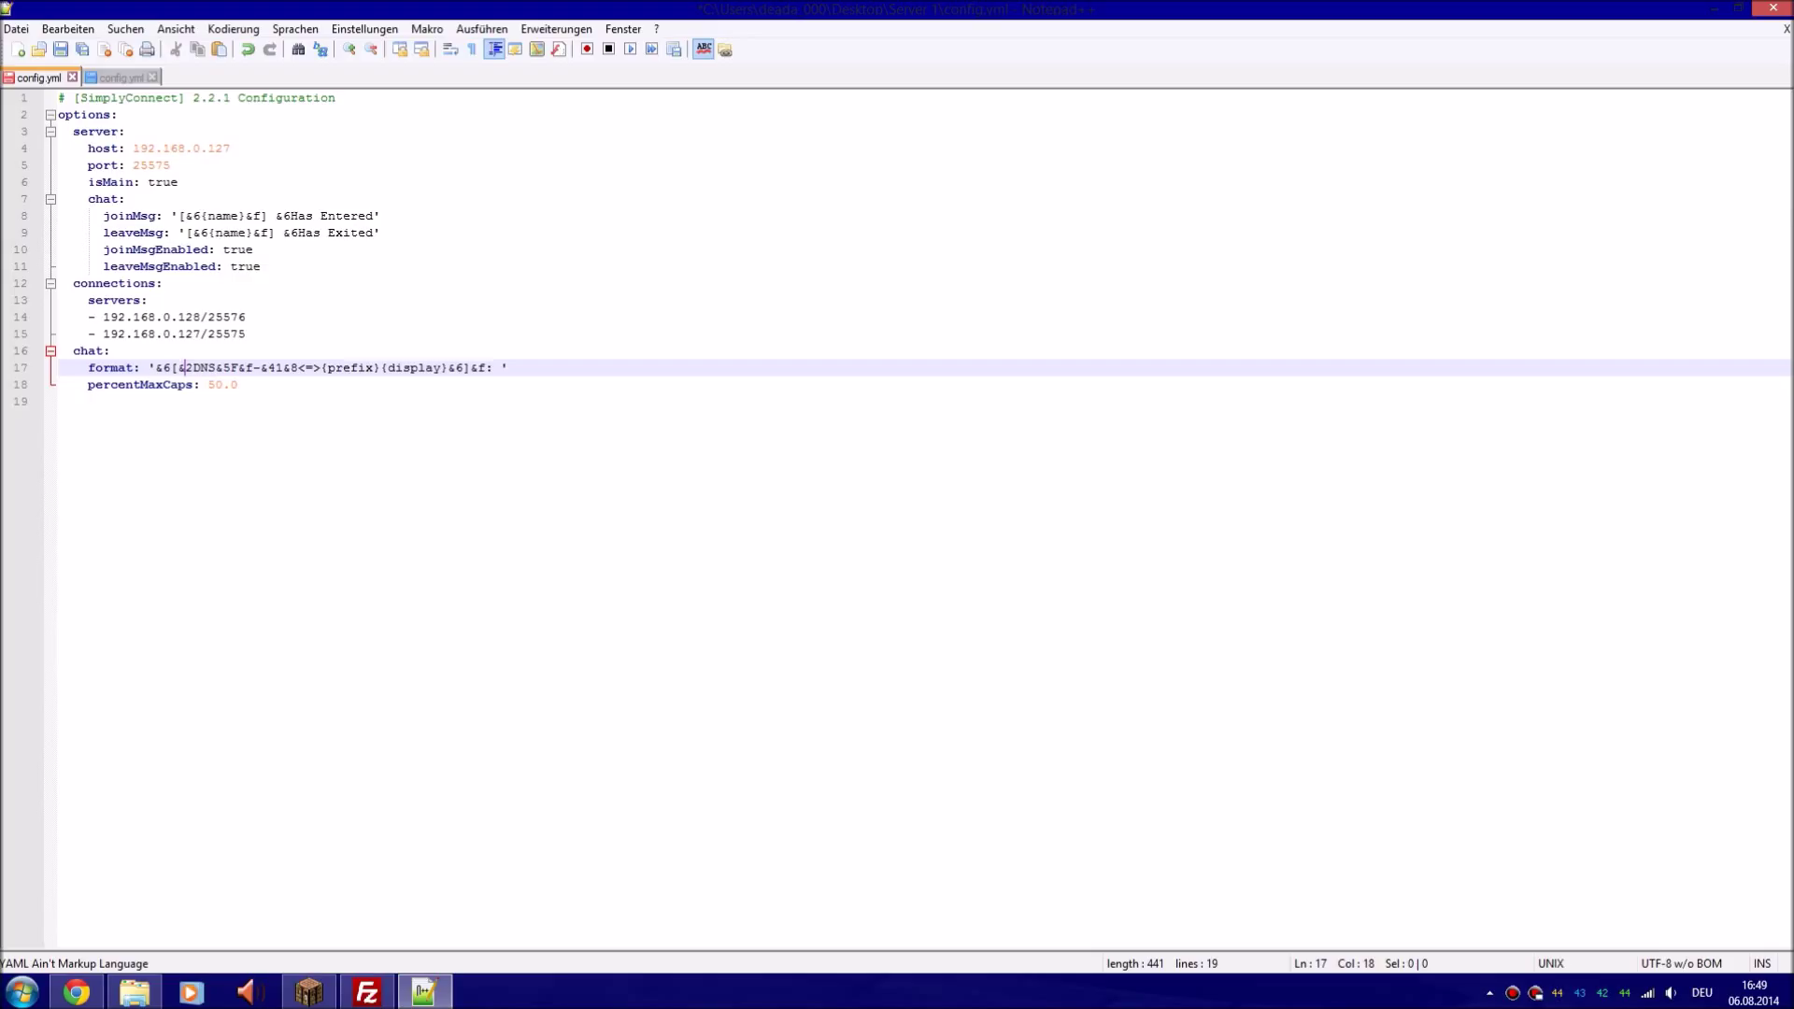
{"action": "key", "text": "BackSpace"}
{"action": "key", "text": "BackSpace"}
{"action": "key", "text": "BackSpace"}
{"action": "key", "text": "BackSpace"}
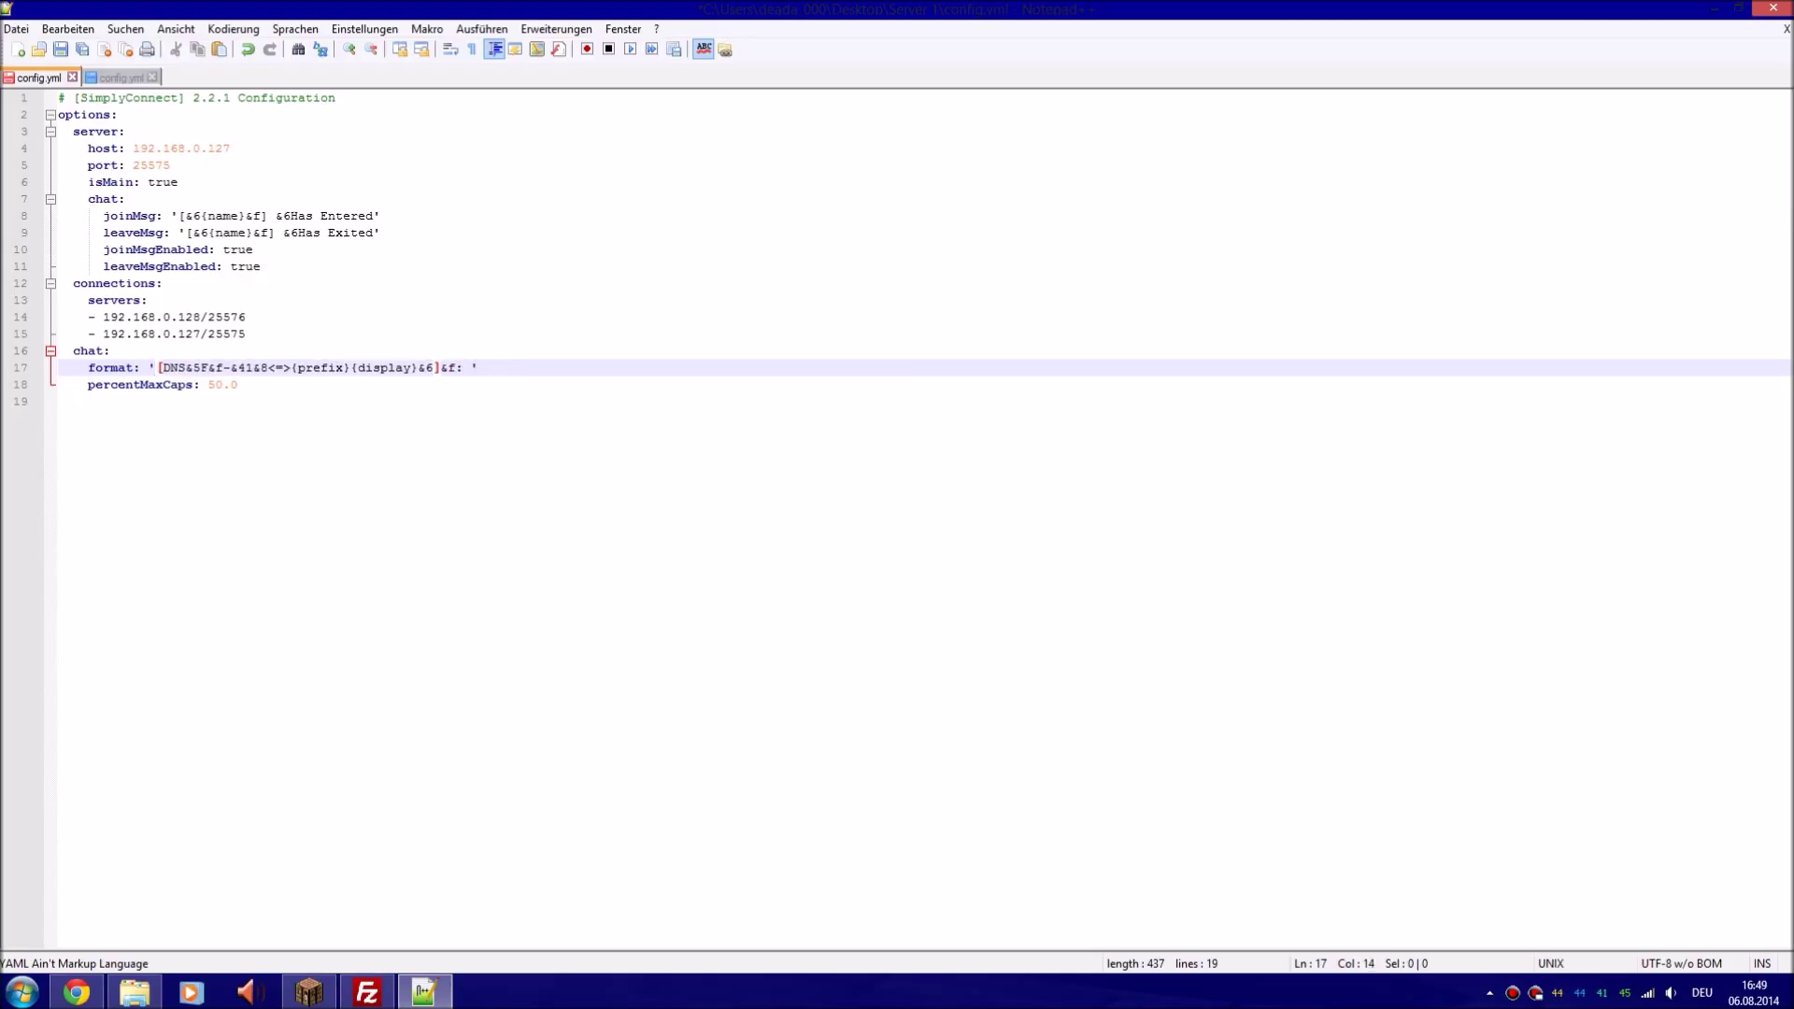
{"action": "key", "text": "Right"}
{"action": "key", "text": "Right"}
{"action": "key", "text": "Right"}
{"action": "key", "text": "BackSpace"}
{"action": "key", "text": "BackSpace"}
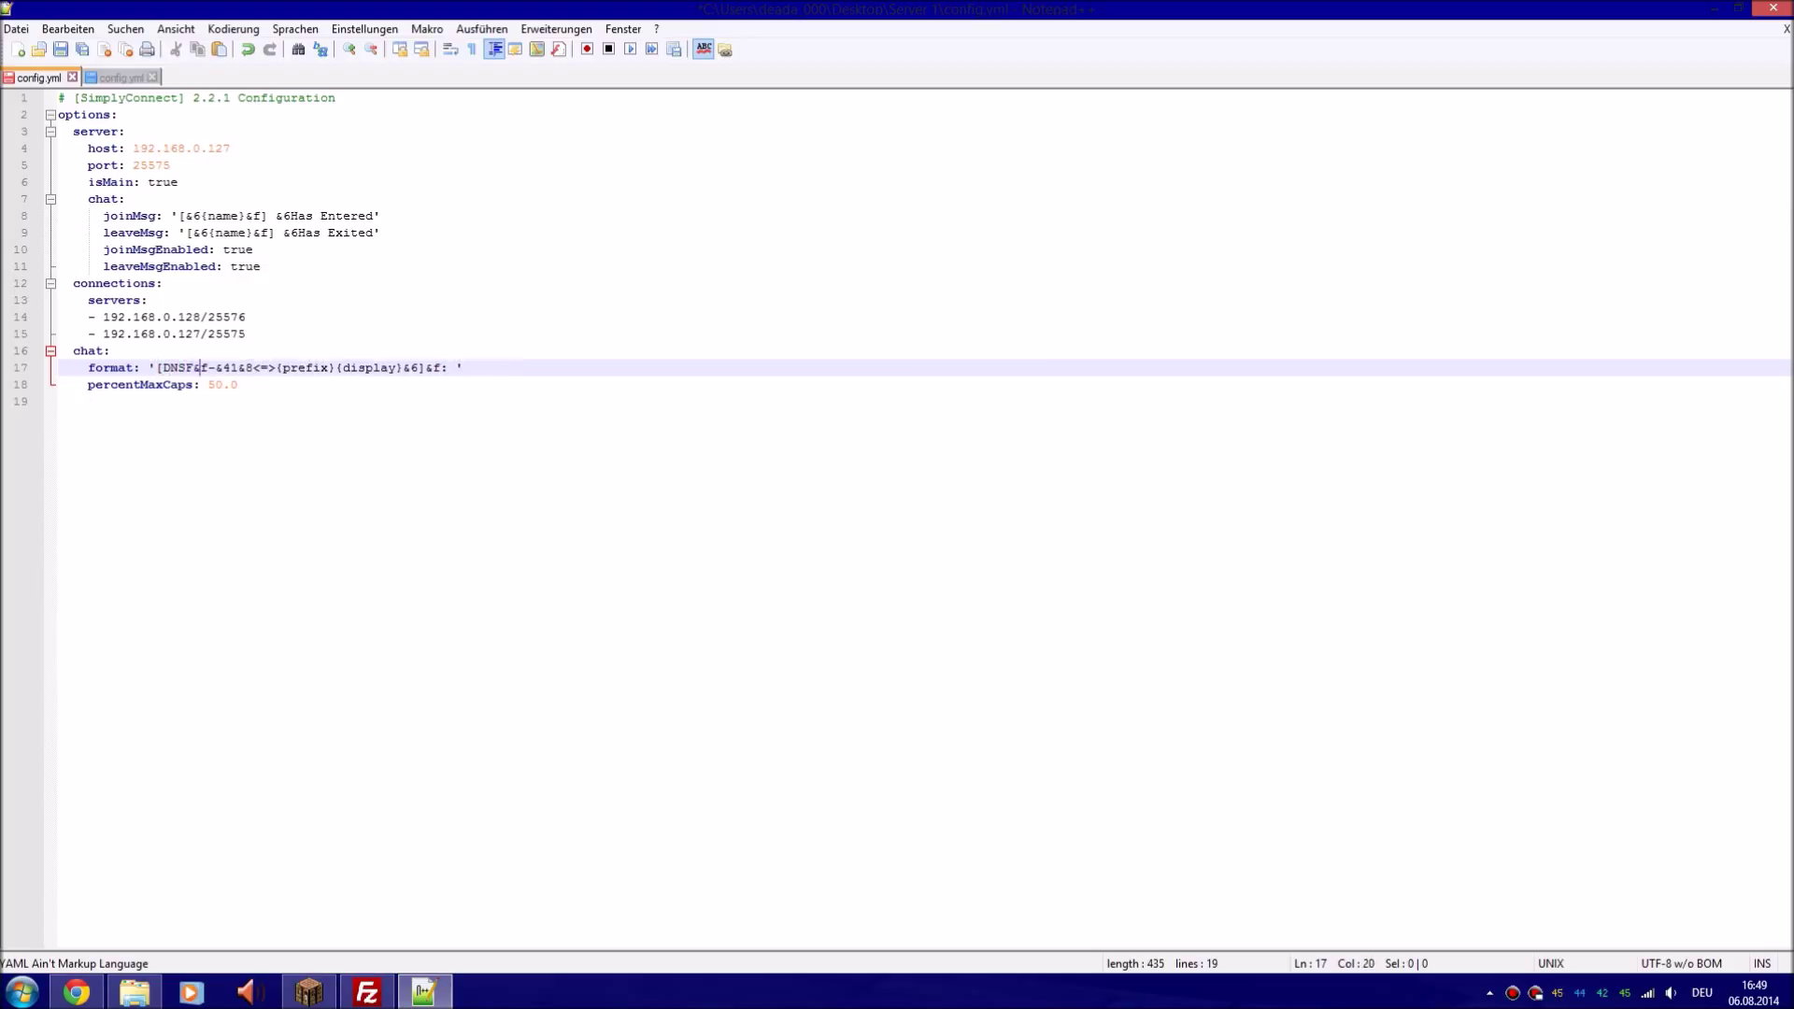
{"action": "key", "text": "BackSpace"}
{"action": "key", "text": "BackSpace"}
{"action": "key", "text": "Right"}
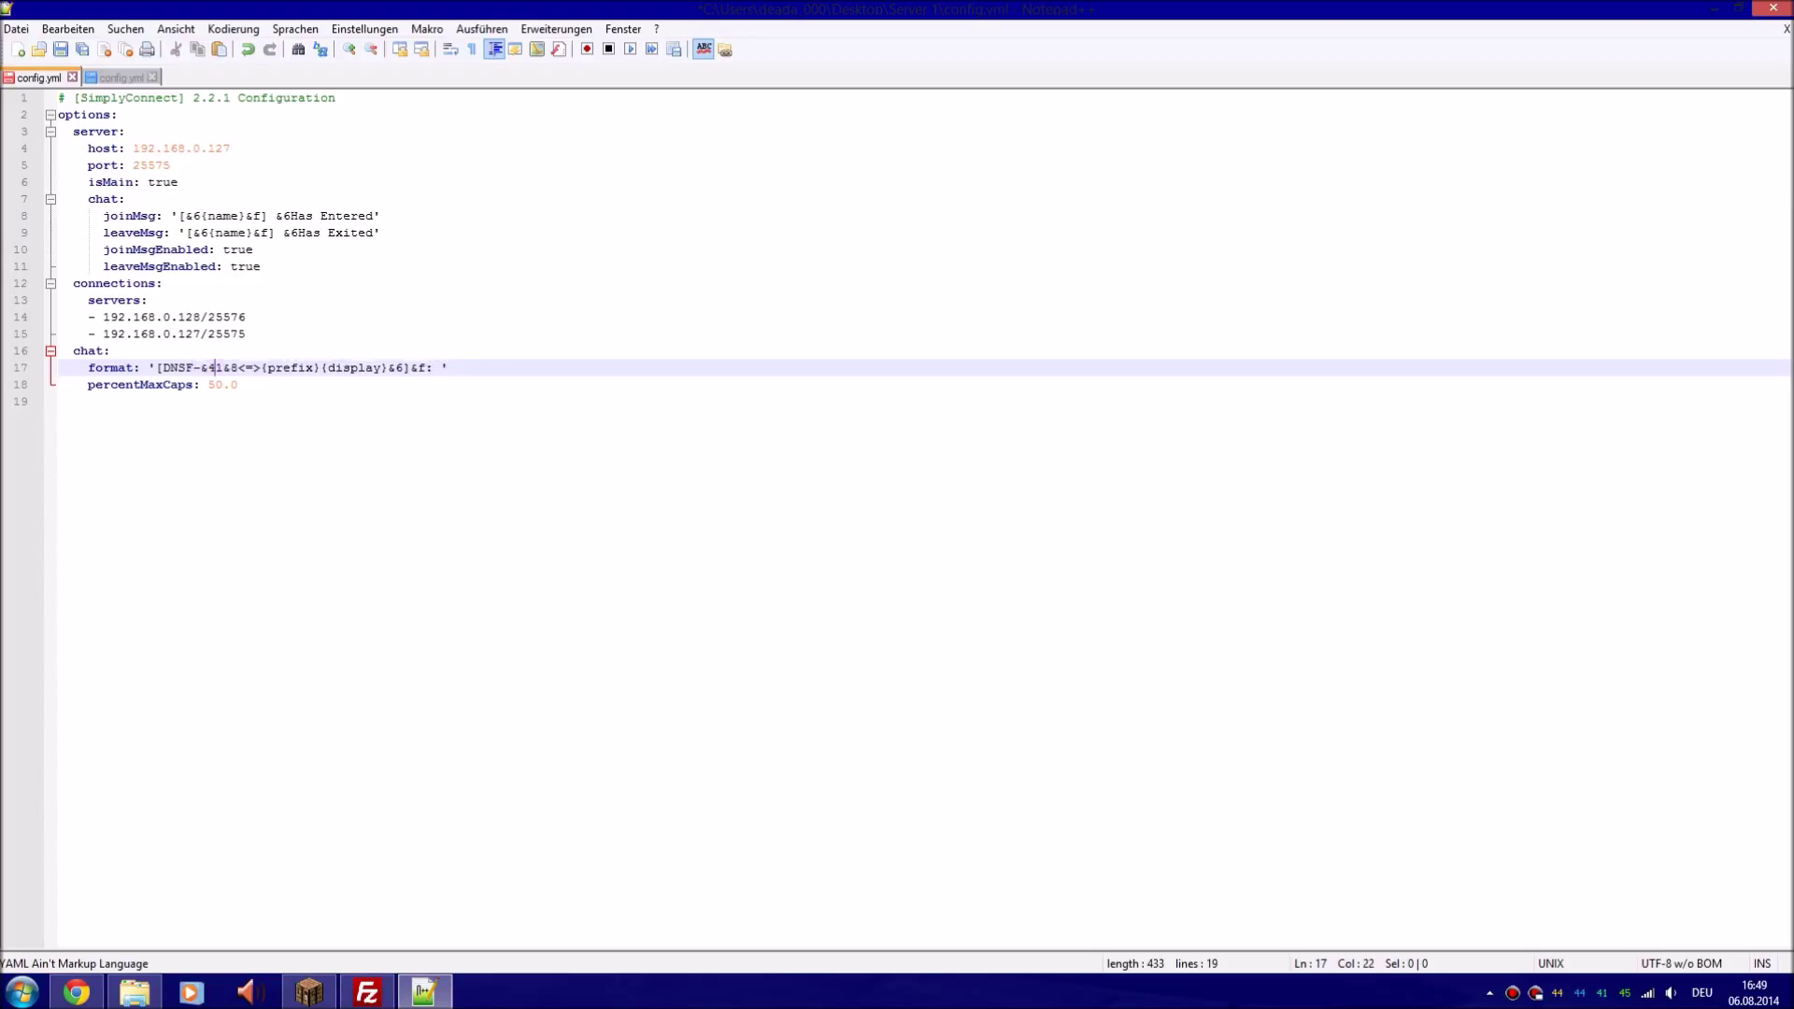
Remove the &4 and &8 colour codes around the server number 1 in the chat format
{"action": "key", "text": "BackSpace"}
{"action": "key", "text": "BackSpace"}
{"action": "key", "text": "BackSpace"}
{"action": "key", "text": "BackSpace"}
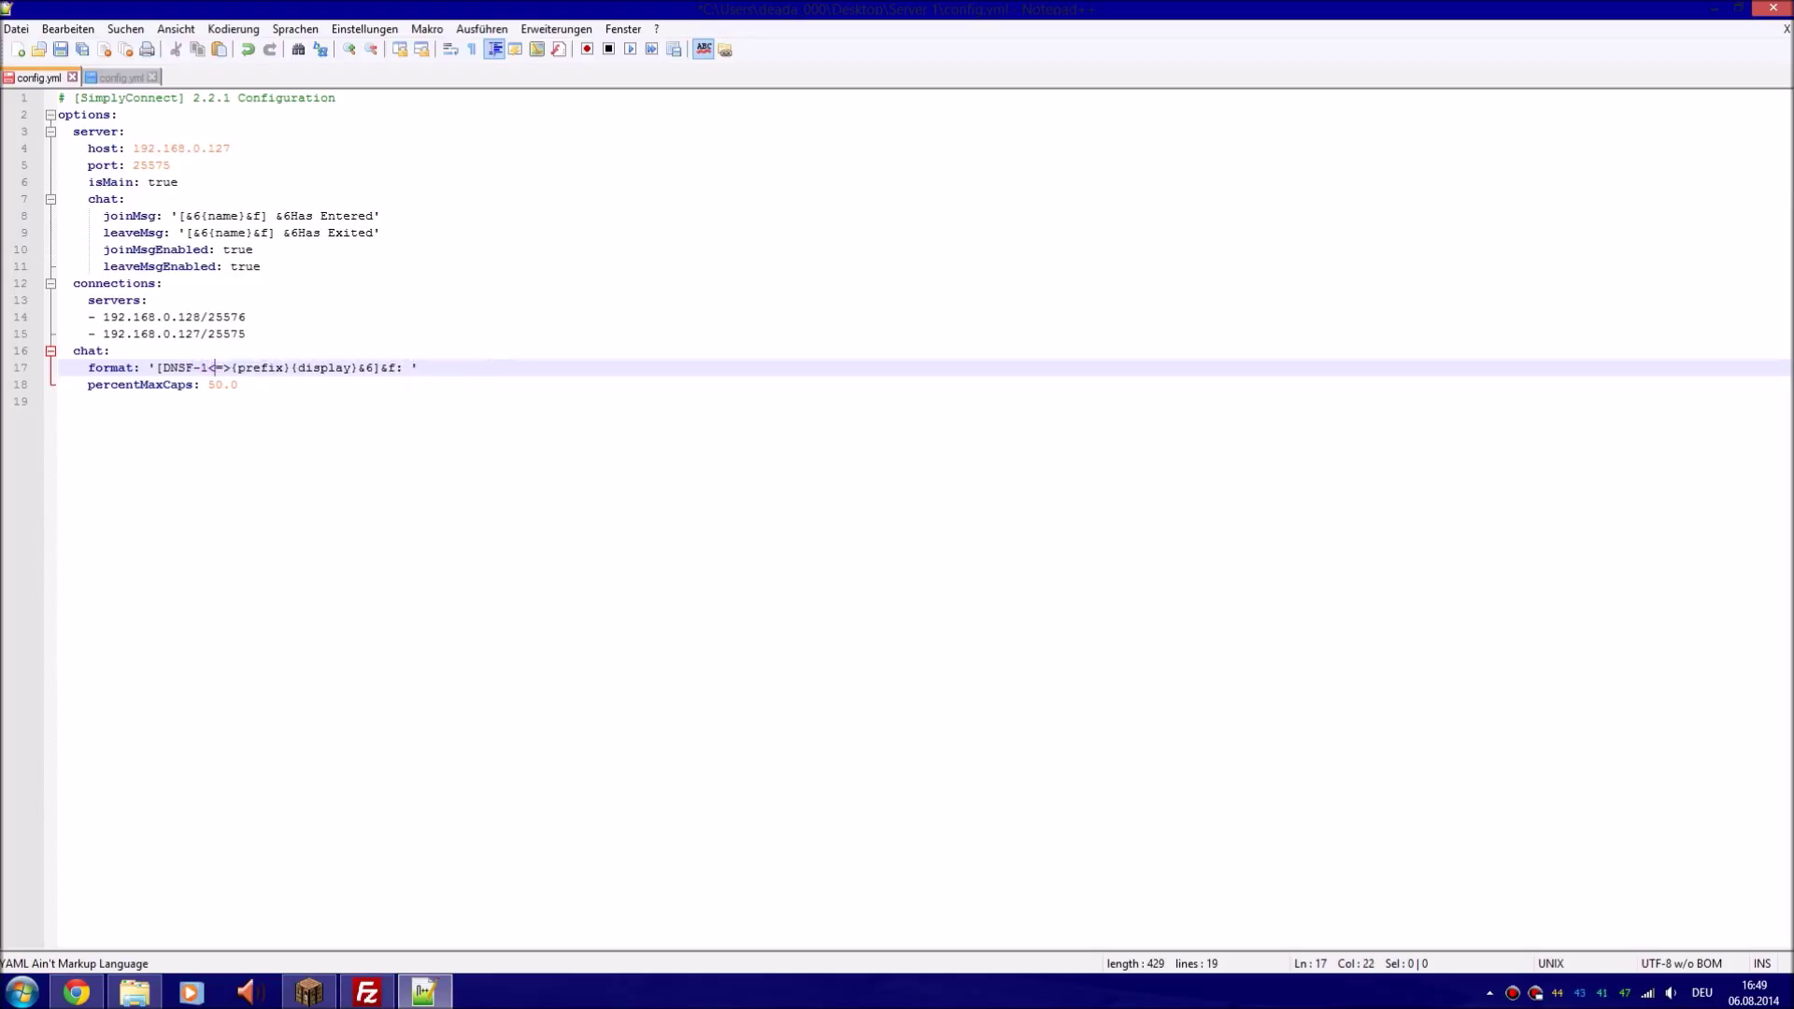
Remove the &6 and &f colour codes around the chat format's closing bracket
{"action": "key", "text": "Right"}
{"action": "key", "text": "Right"}
{"action": "key", "text": "Right"}
{"action": "left_click", "coordinate": [373, 367]}
{"action": "key", "text": "BackSpace"}
{"action": "key", "text": "BackSpace"}
{"action": "key", "text": "Right"}
{"action": "key", "text": "Right"}
{"action": "key", "text": "Right"}
{"action": "key", "text": "BackSpace"}
{"action": "key", "text": "BackSpace"}
Examine the parts of the plain chat format: the opening bracket, the DNSF-1 server tag and the <=> separator
{"action": "left_click", "coordinate": [193, 367]}
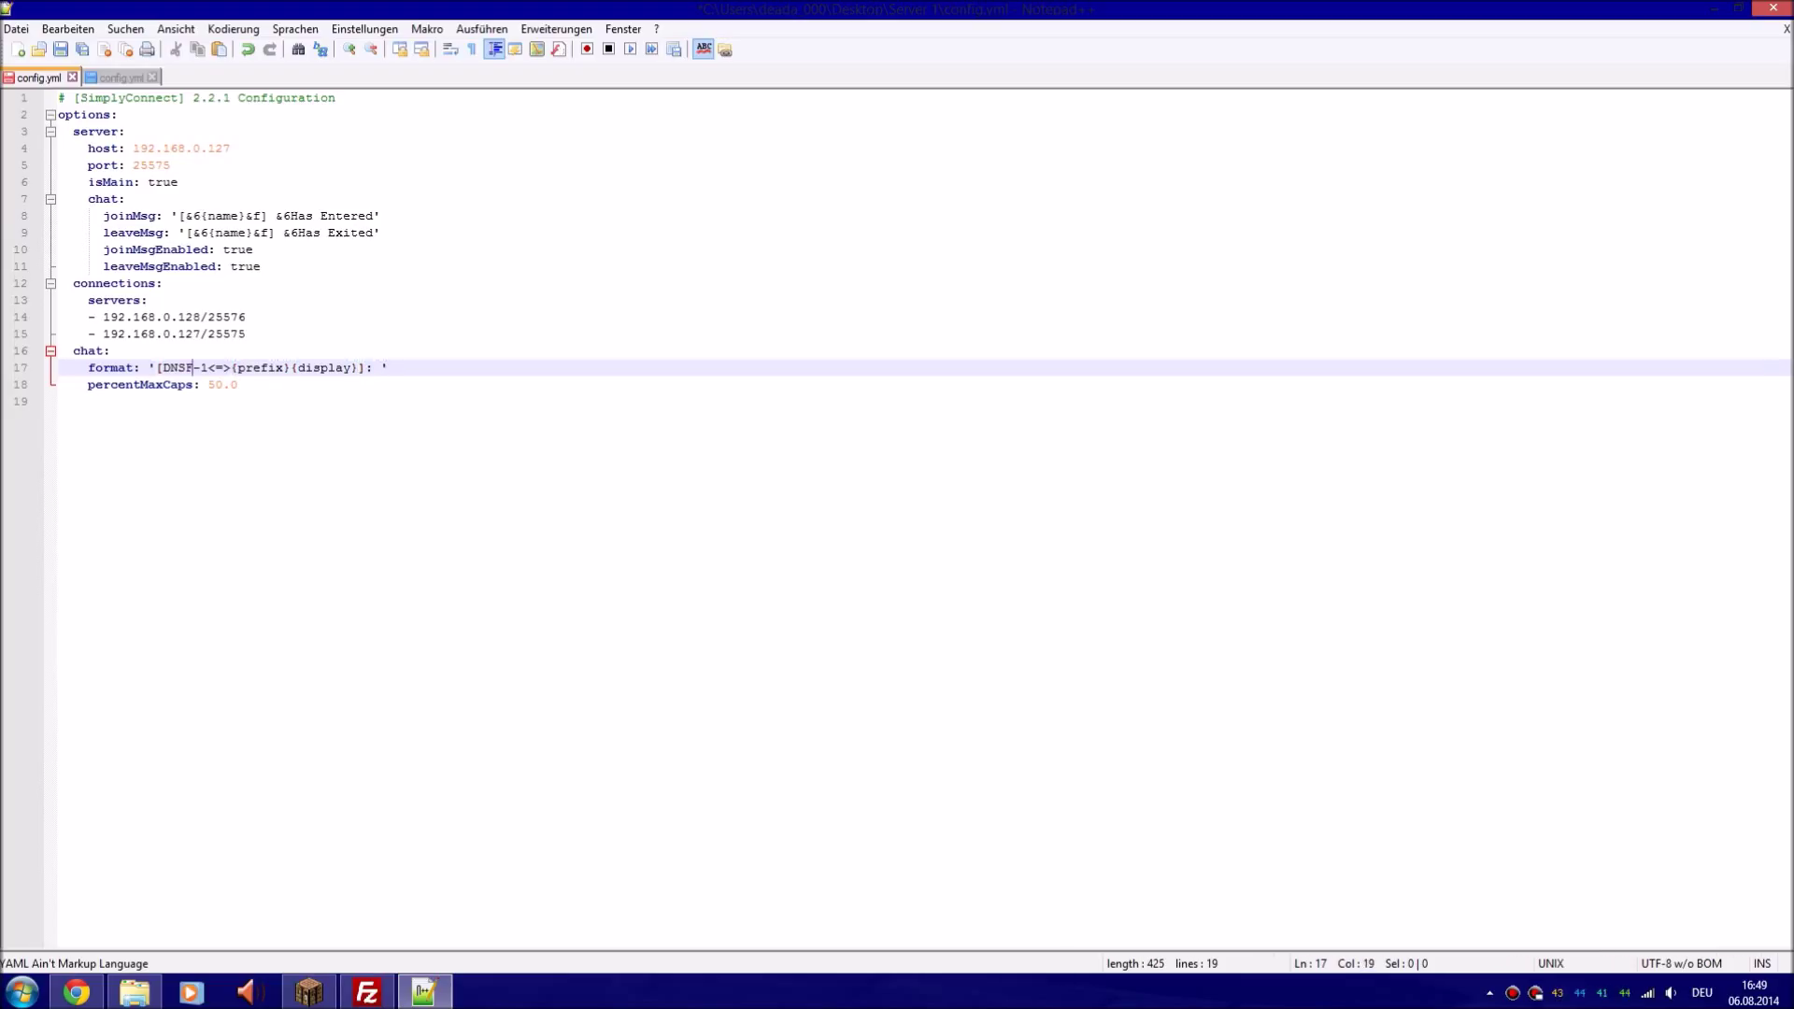
{"action": "left_click", "coordinate": [156, 367]}
{"action": "left_click_drag", "start_coordinate": [164, 367], "coordinate": [156, 367]}
{"action": "mouse_move", "coordinate": [185, 368]}
{"action": "left_mouse_down"}
{"action": "mouse_move", "coordinate": [161, 367]}
{"action": "mouse_move", "coordinate": [200, 367]}
{"action": "mouse_move", "coordinate": [134, 384]}
{"action": "mouse_move", "coordinate": [194, 368]}
{"action": "left_mouse_up"}
{"action": "left_click", "coordinate": [192, 367]}
{"action": "mouse_move", "coordinate": [193, 367]}
{"action": "left_mouse_down"}
{"action": "mouse_move", "coordinate": [223, 367]}
{"action": "mouse_move", "coordinate": [200, 367]}
{"action": "left_mouse_up"}
{"action": "left_click", "coordinate": [207, 367]}
{"action": "mouse_move", "coordinate": [207, 367]}
{"action": "left_mouse_down"}
{"action": "mouse_move", "coordinate": [246, 368]}
{"action": "mouse_move", "coordinate": [230, 367]}
{"action": "left_mouse_up"}
Insert the colour codes &2 before DNS, &5 before F and &6 before the opening bracket in the chat format
{"action": "left_click", "coordinate": [163, 367]}
{"action": "type", "text": "&2"}
{"action": "key", "text": "Right"}
{"action": "key", "text": "Right"}
{"action": "type", "text": "&5"}
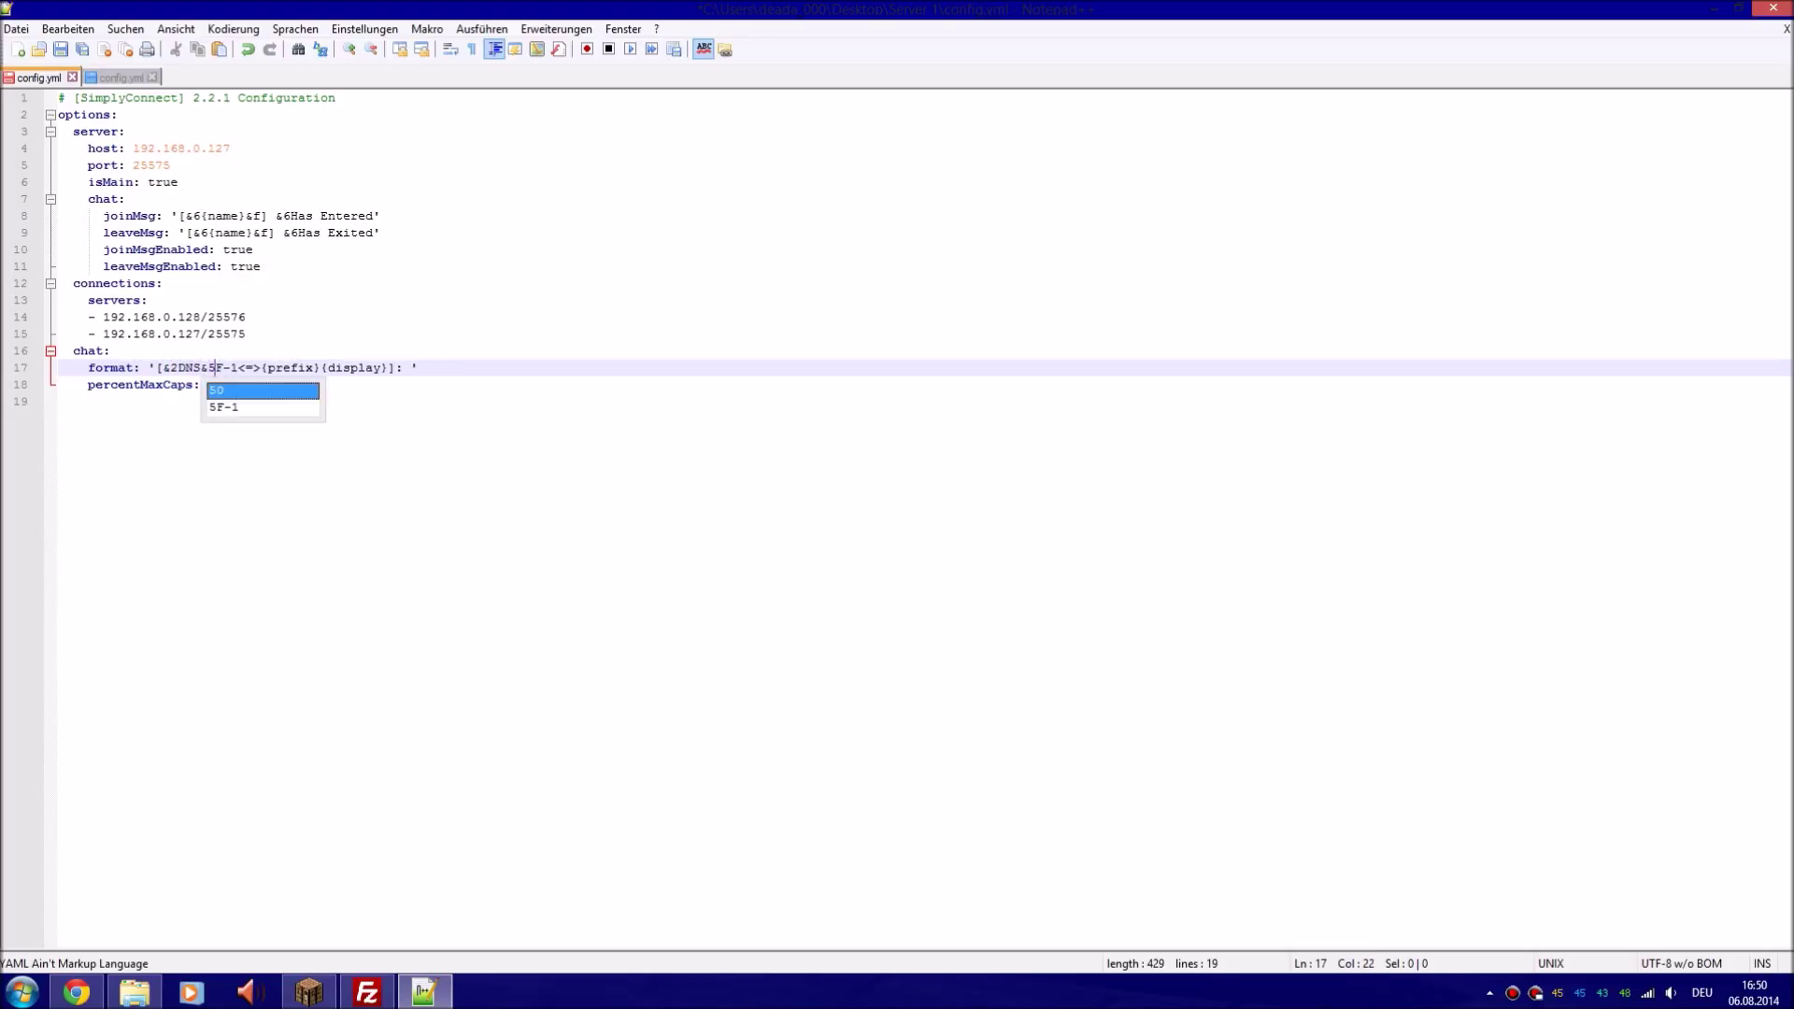
{"action": "key", "text": "Left"}
{"action": "key", "text": "Left"}
{"action": "key", "text": "Left"}
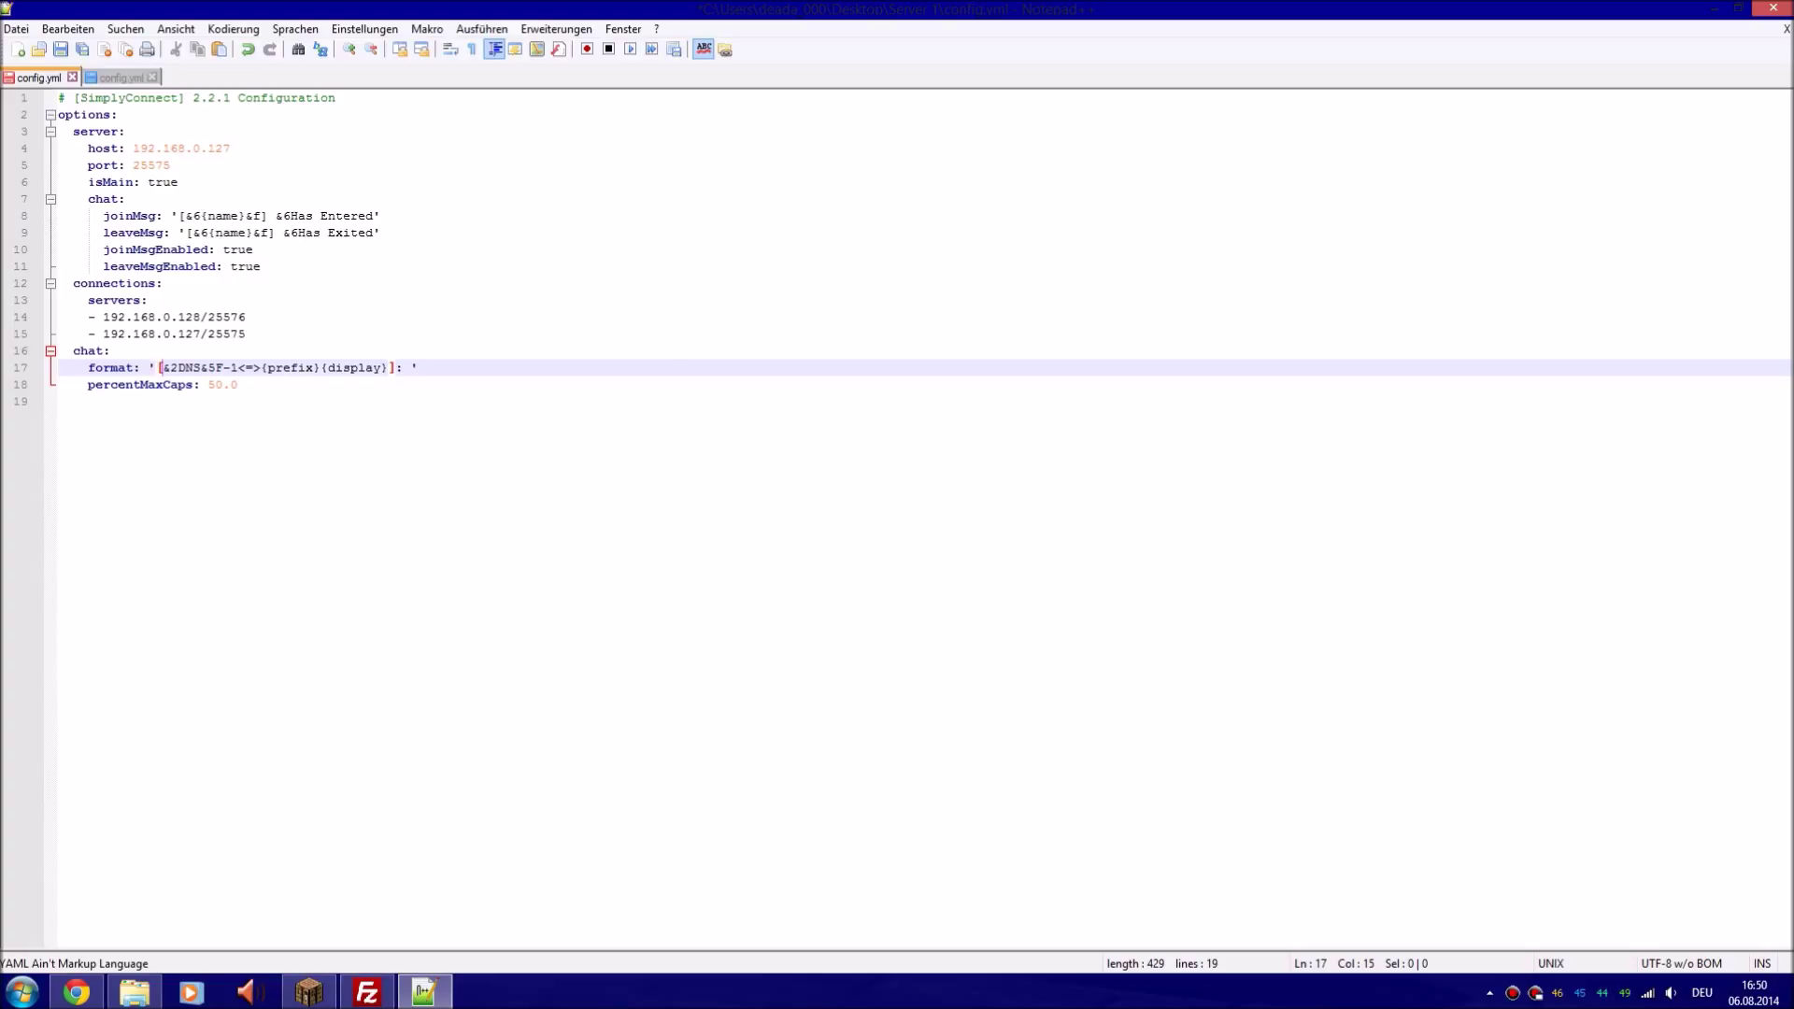
{"action": "type", "text": "&6"}
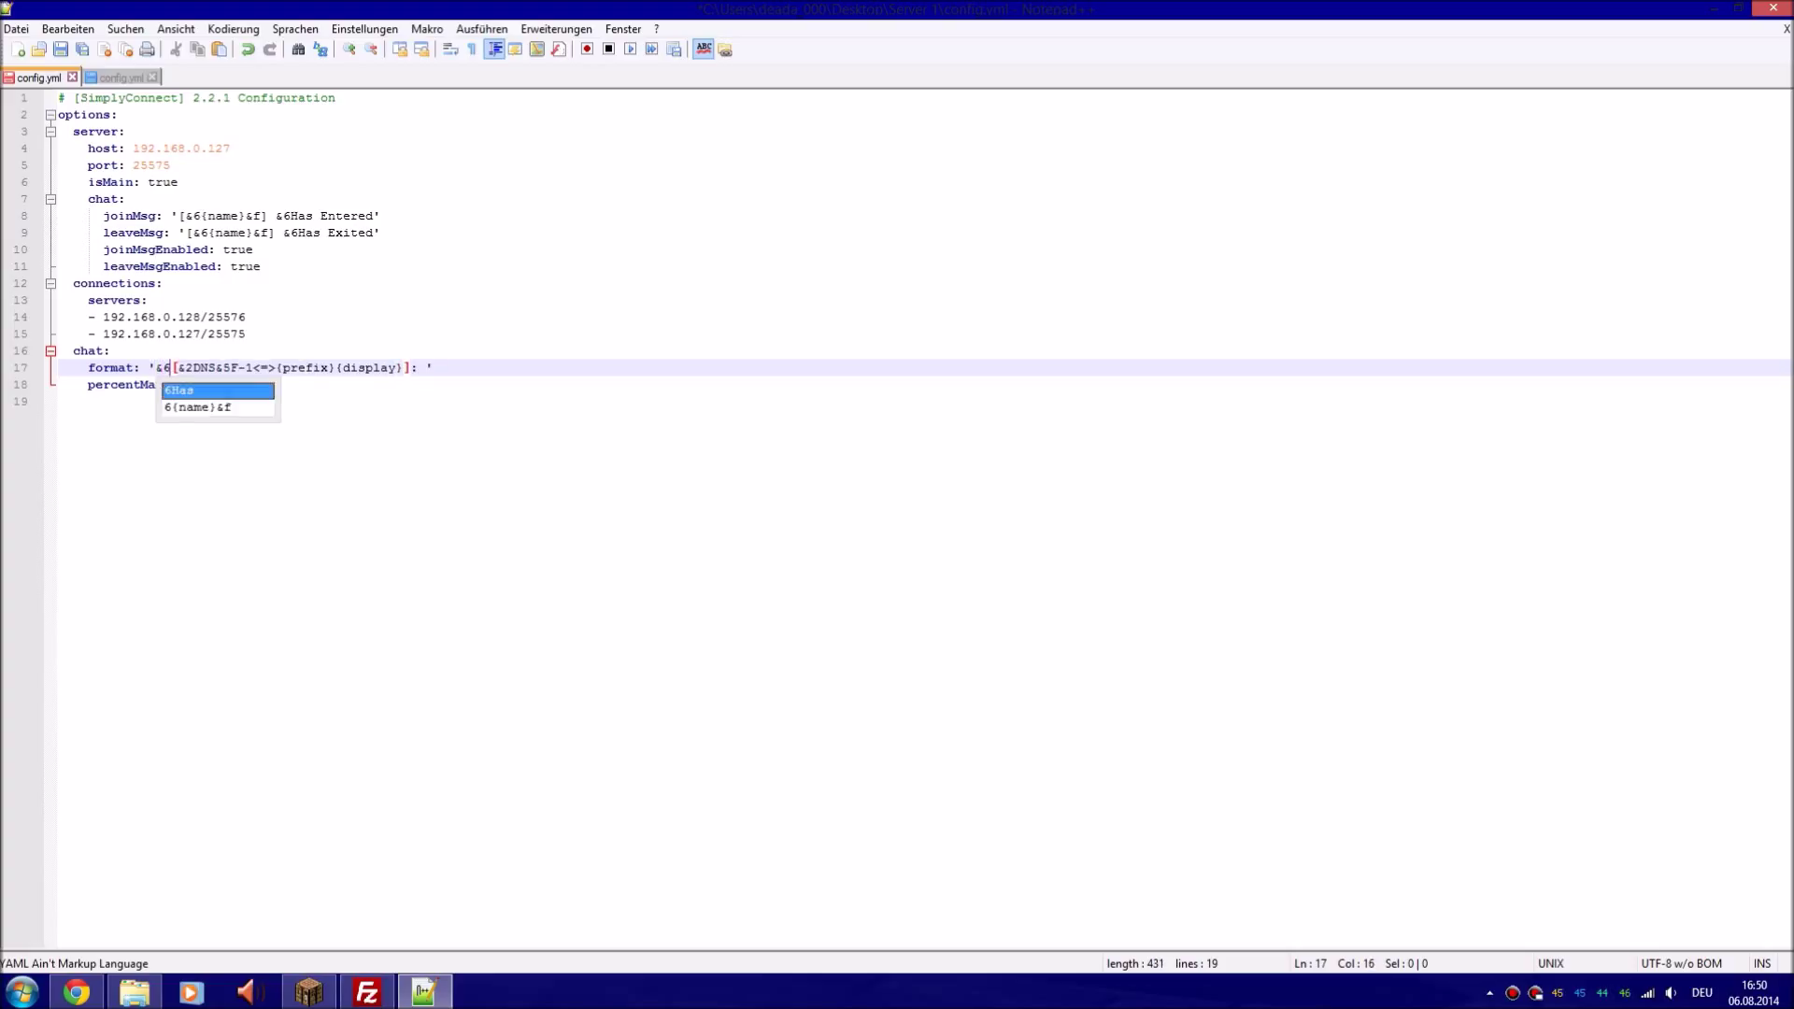
Insert the colour code &8 before the <=> separator in the chat format
{"action": "key", "text": "Right"}
{"action": "key", "text": "Right"}
{"action": "key", "text": "Right"}
{"action": "key", "text": "Right"}
{"action": "key", "text": "Right"}
{"action": "key", "text": "Right"}
{"action": "type", "text": "&"}
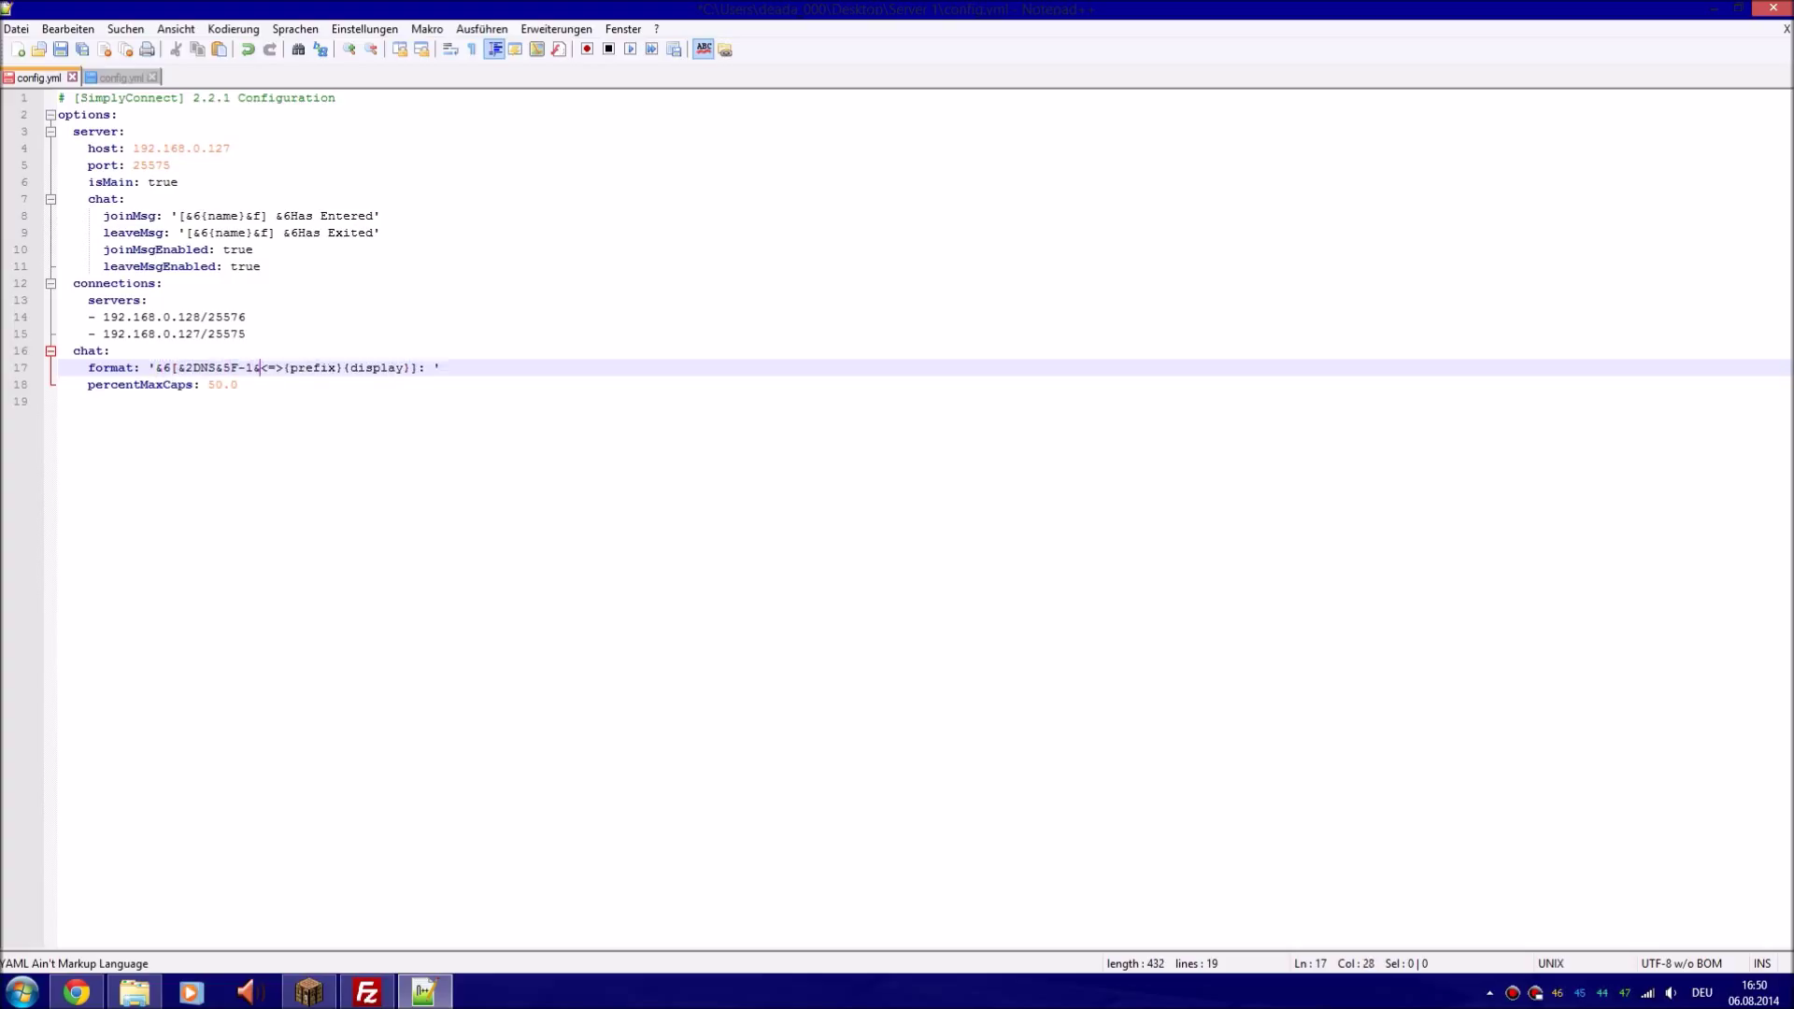
{"action": "type", "text": "8"}
Switch to Chrome and examine the {name} variable on SimplyConnect's Config Chat Variables page
{"action": "left_click", "coordinate": [77, 993]}
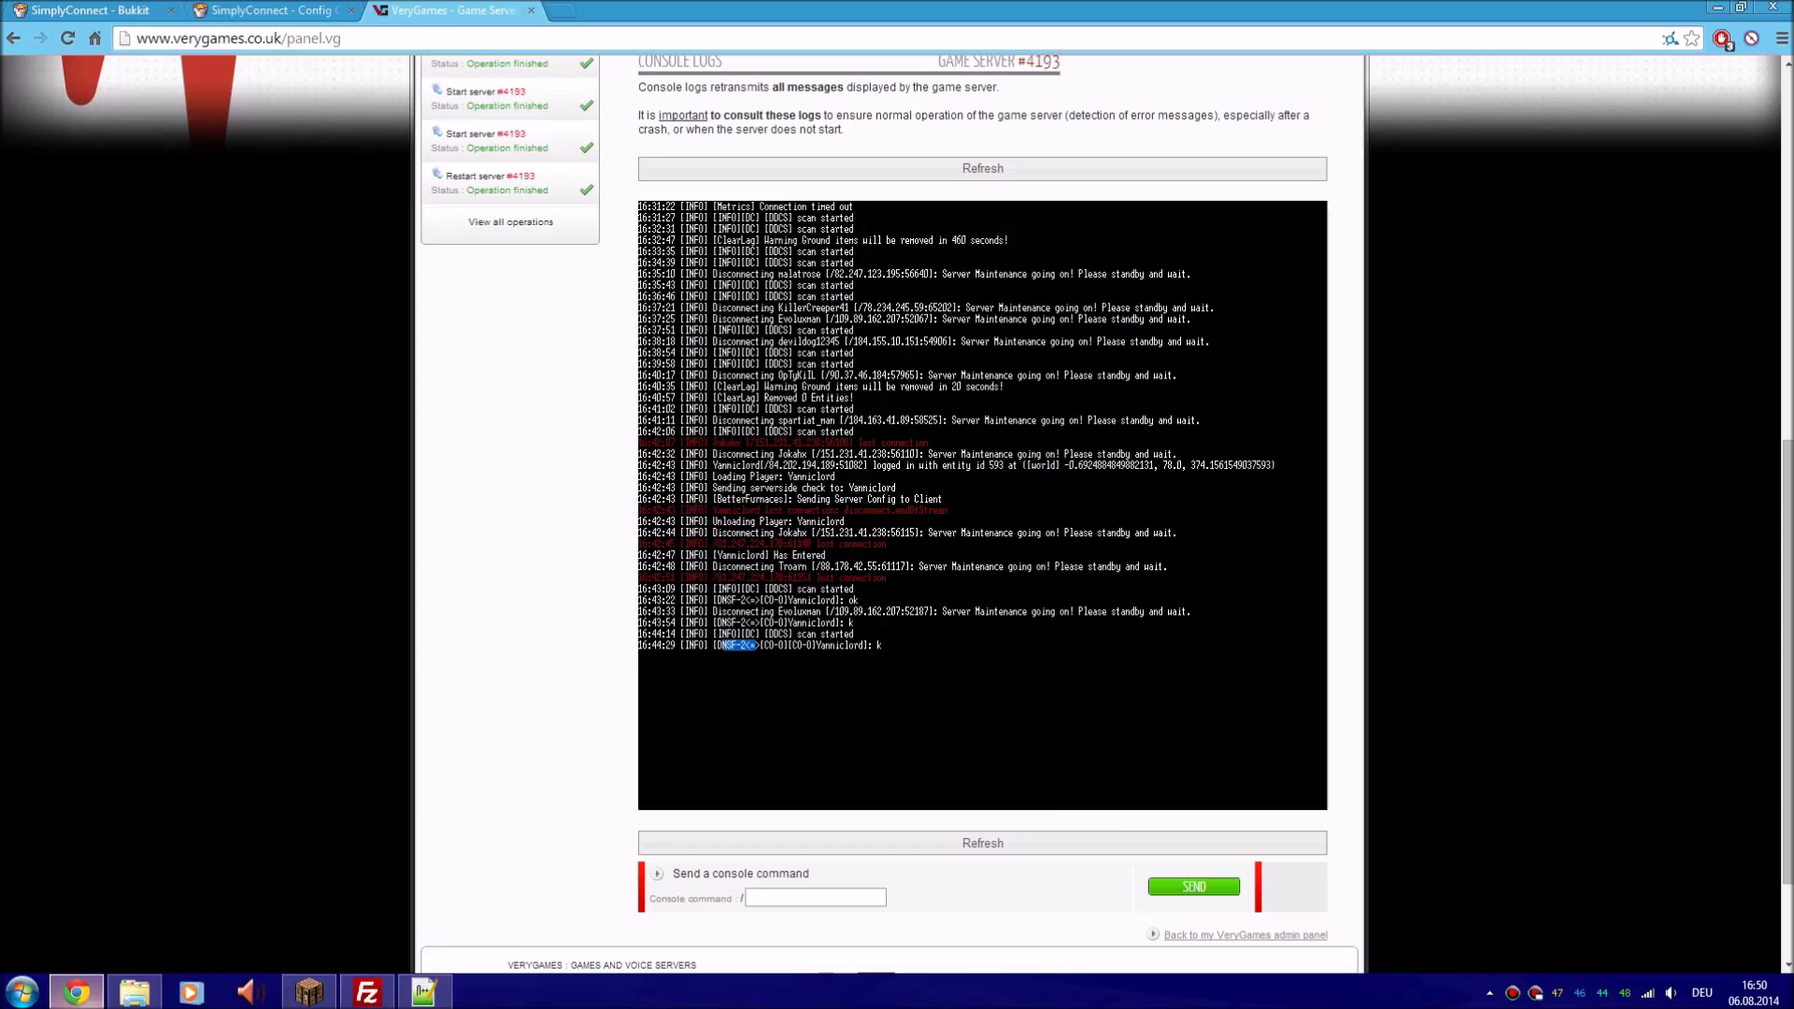
{"action": "left_click", "coordinate": [271, 10]}
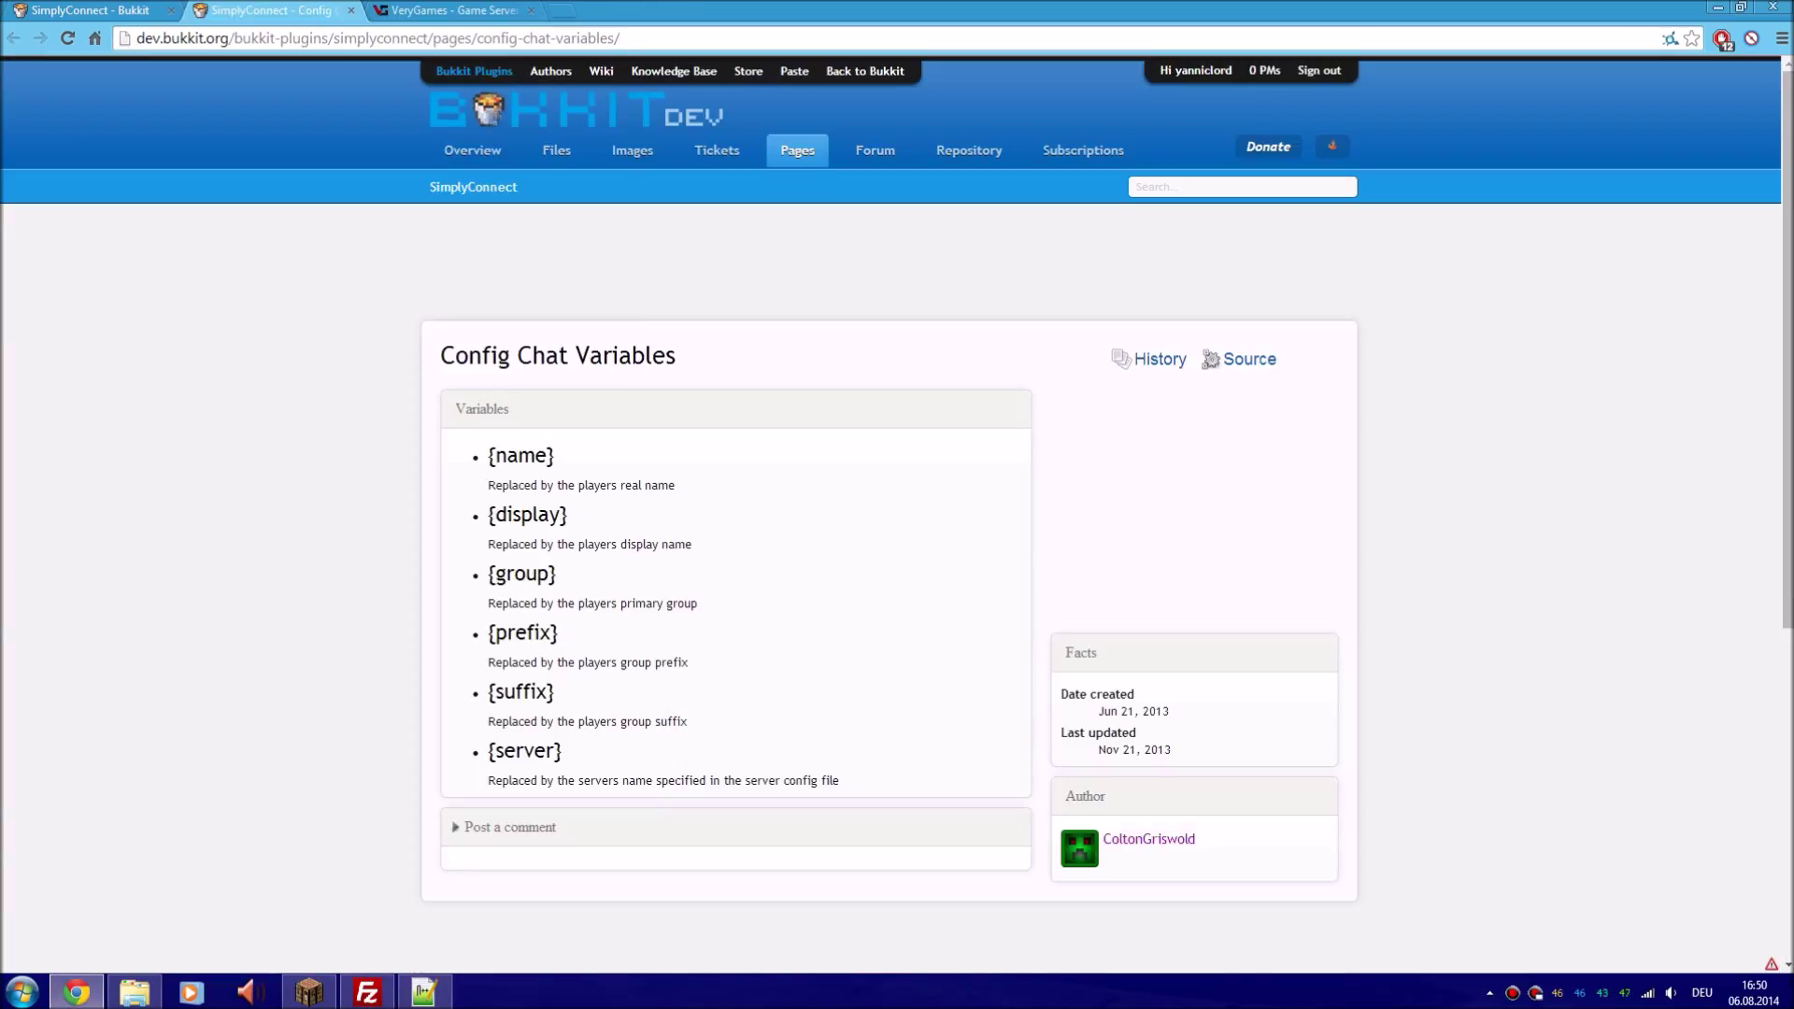
{"action": "scroll", "coordinate": [898, 514], "scroll_direction": "down", "scroll_amount": 2}
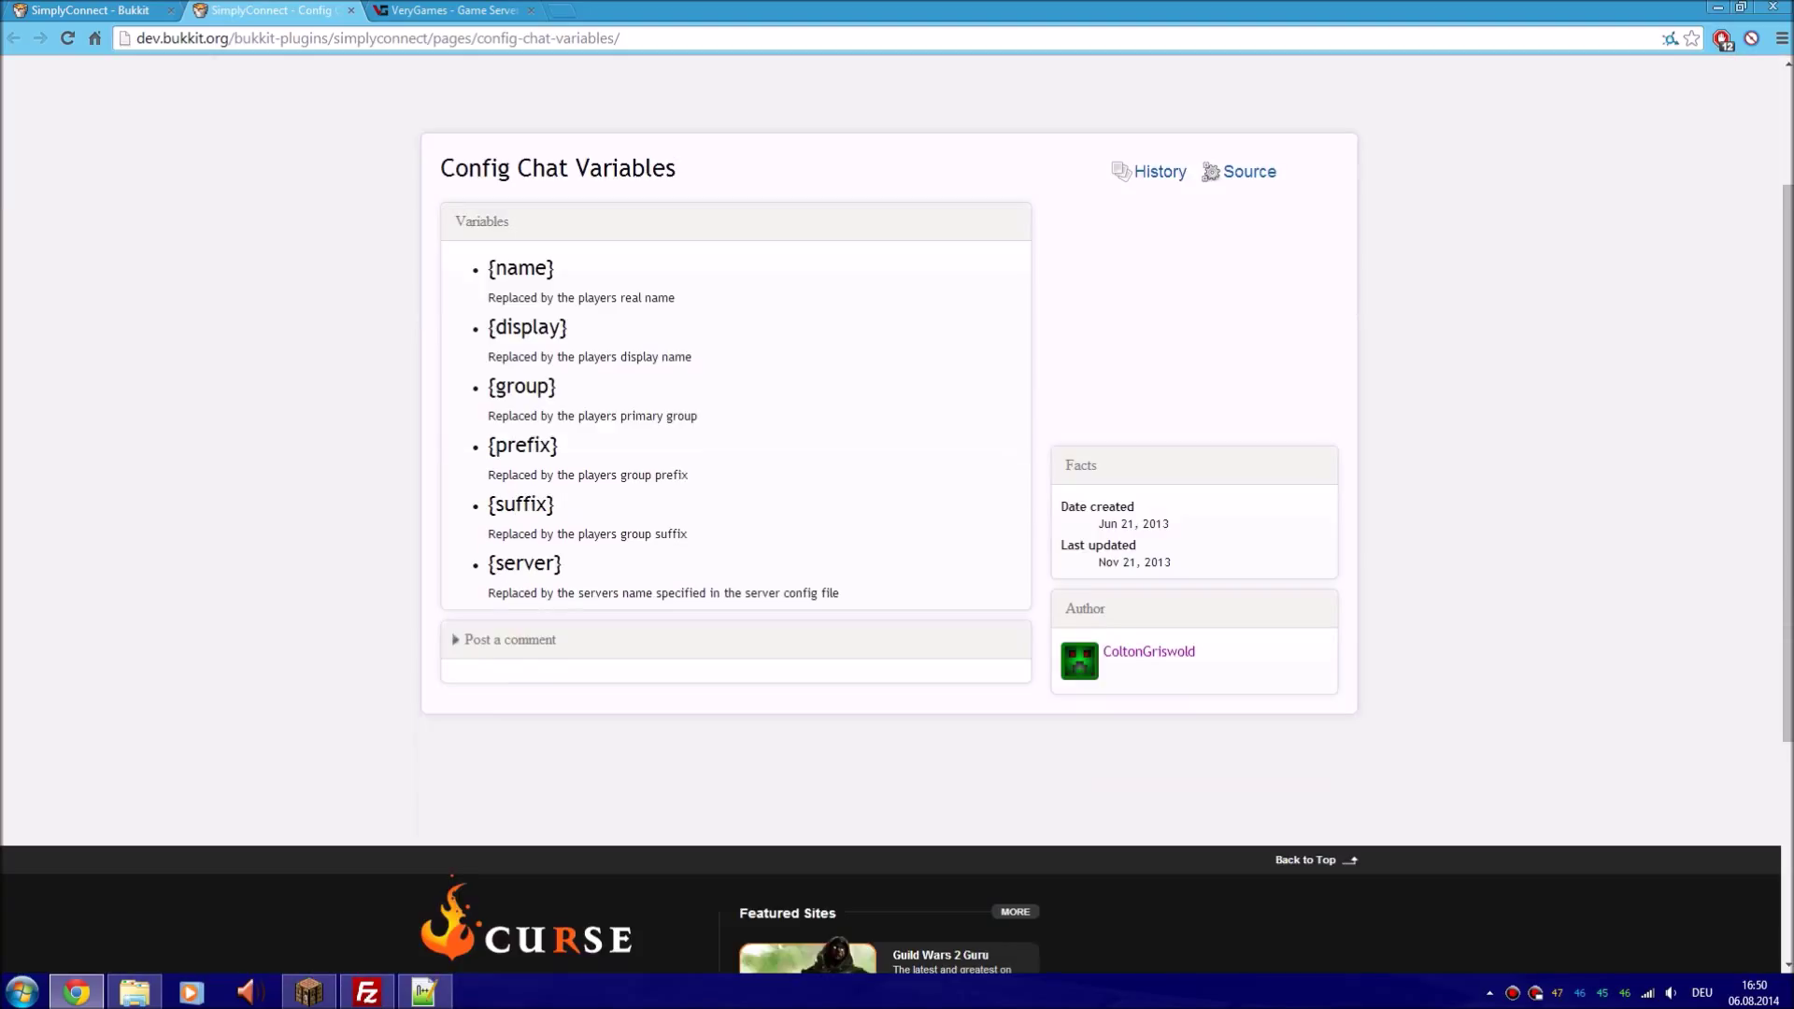
{"action": "scroll", "coordinate": [555, 455], "scroll_direction": "up", "scroll_amount": 2}
{"action": "left_click_drag", "start_coordinate": [555, 455], "coordinate": [488, 455]}
{"action": "left_click", "coordinate": [488, 456]}
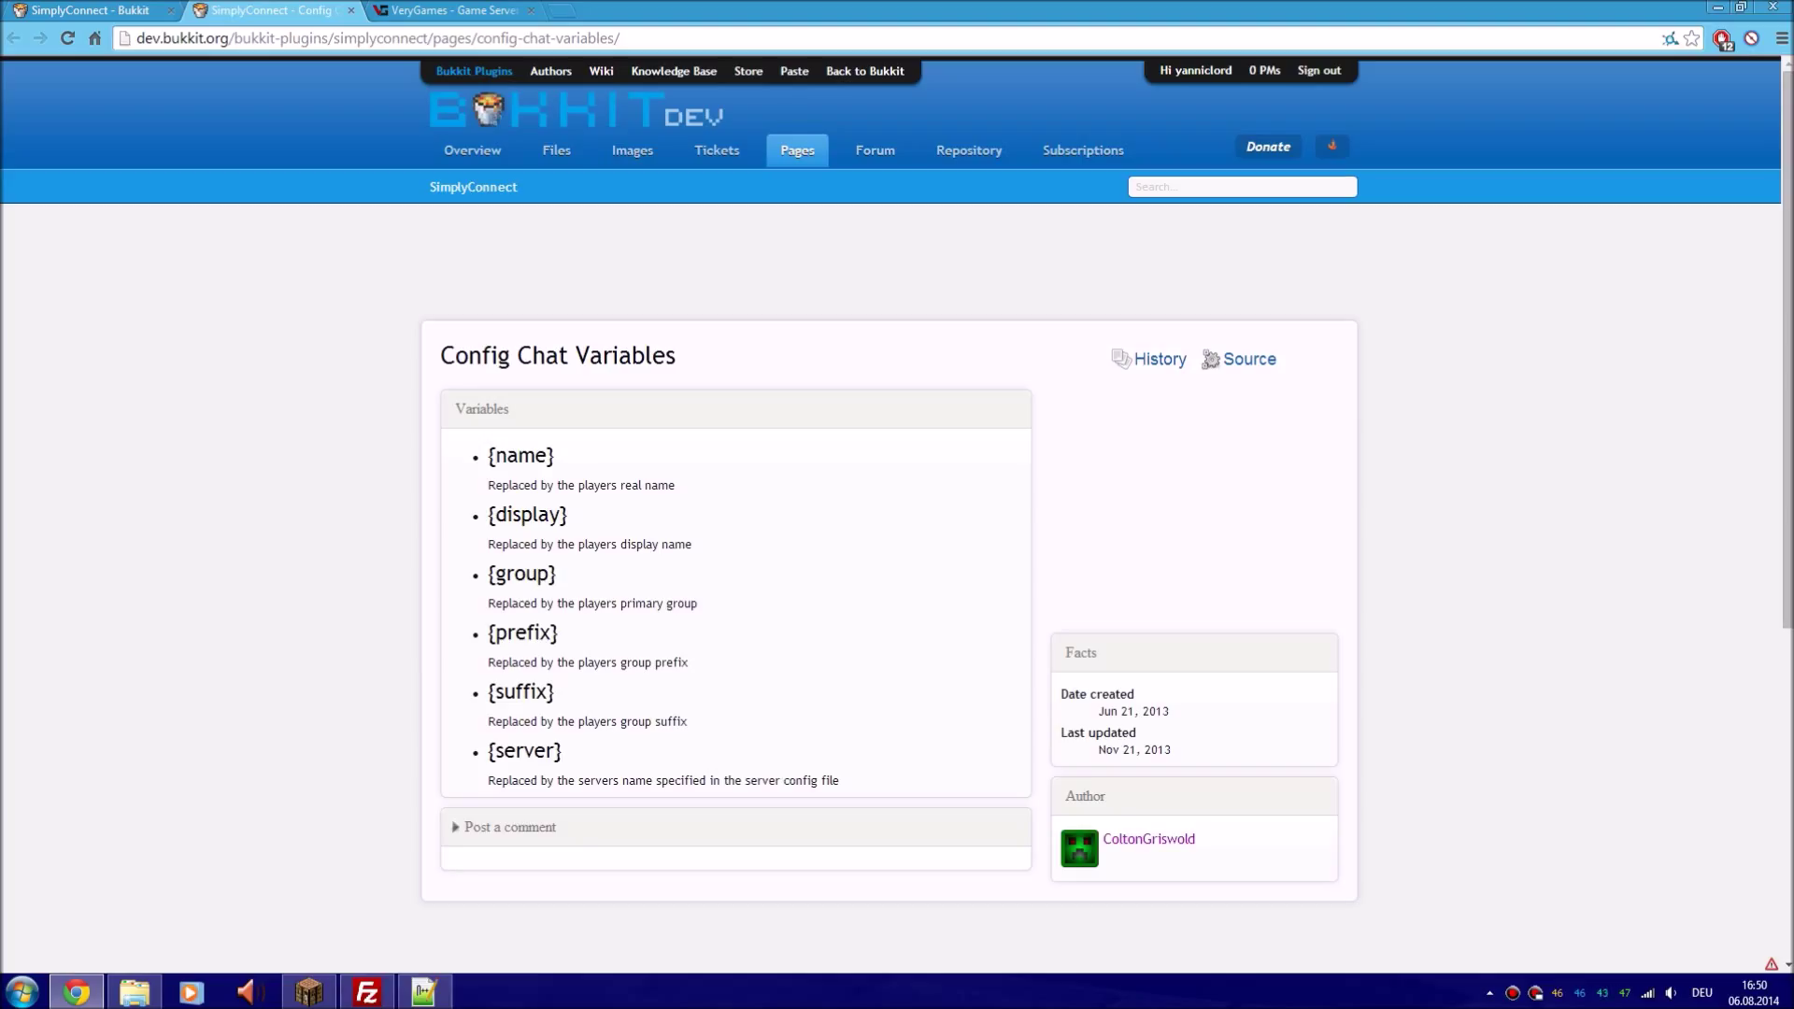
{"action": "left_click_drag", "start_coordinate": [557, 455], "coordinate": [487, 455]}
{"action": "left_click", "coordinate": [488, 455]}
Switch back to Notepad++ and replace the {display} variable in the chat format with {name}
{"action": "key", "text": "alt+Tab"}
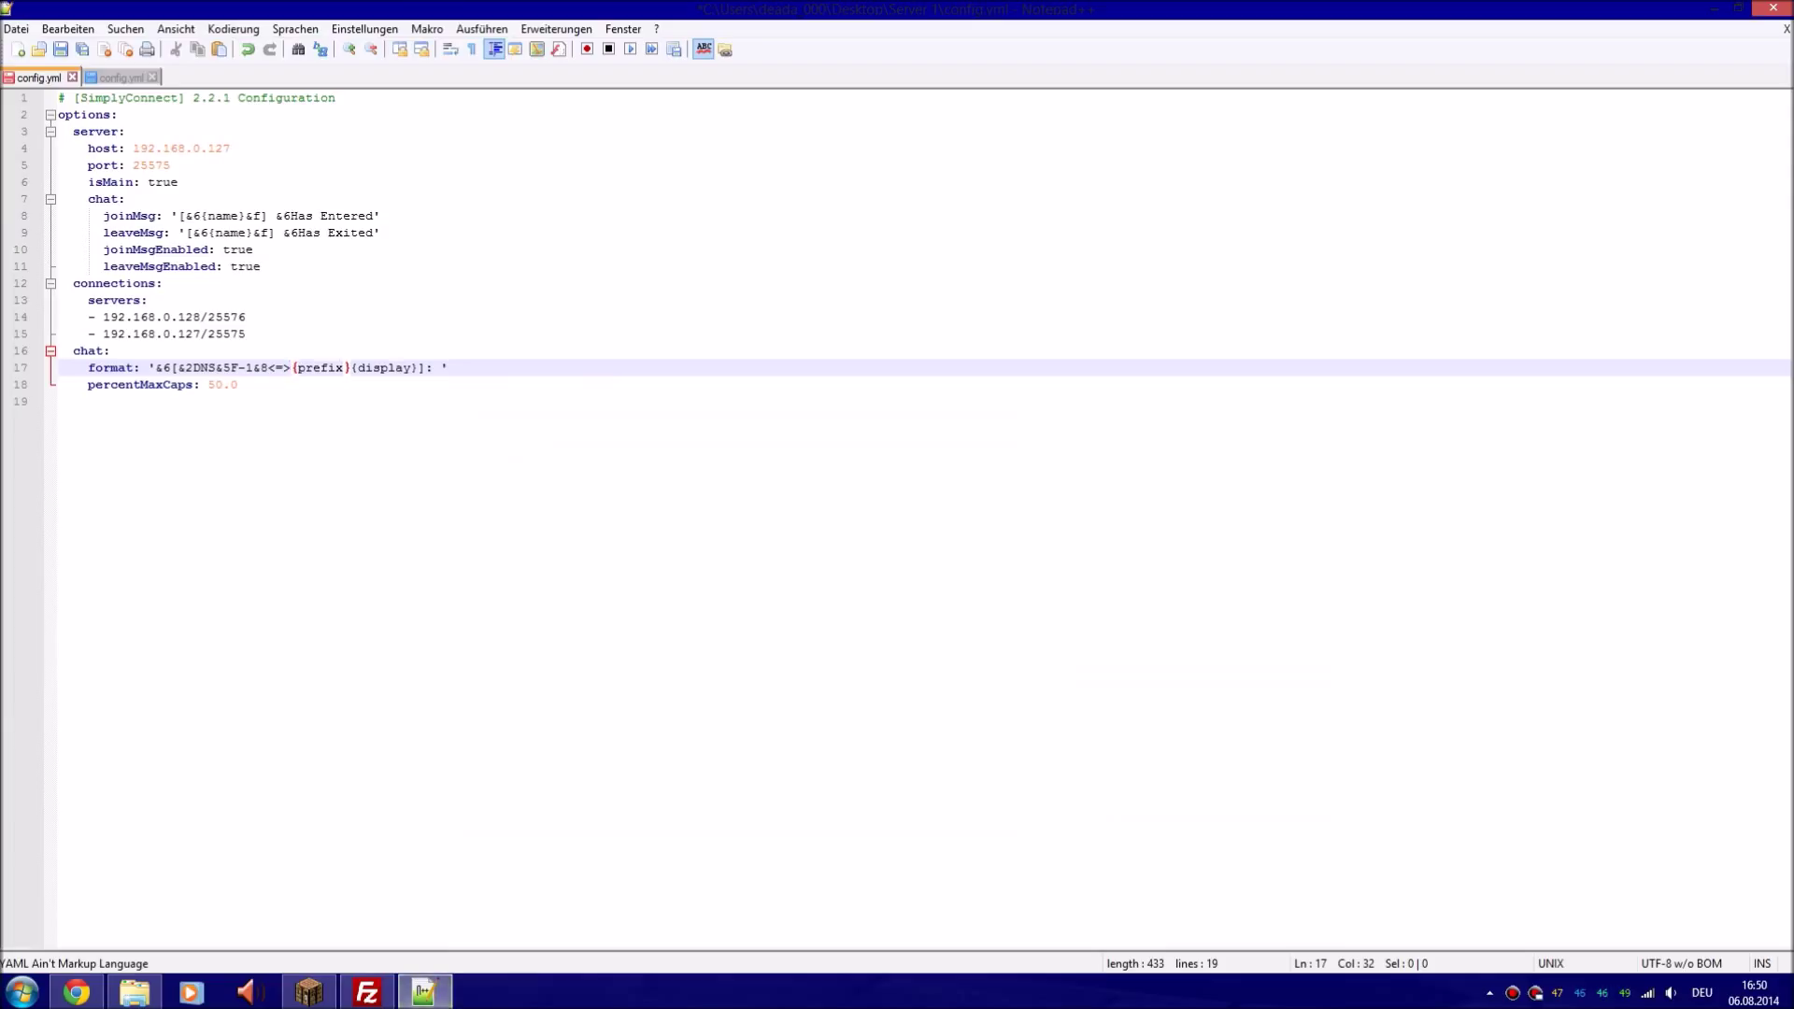
{"action": "left_click_drag", "start_coordinate": [421, 367], "coordinate": [359, 367]}
{"action": "key", "text": "ctrl+c"}
{"action": "key", "text": "BackSpace"}
{"action": "type", "text": "name"}
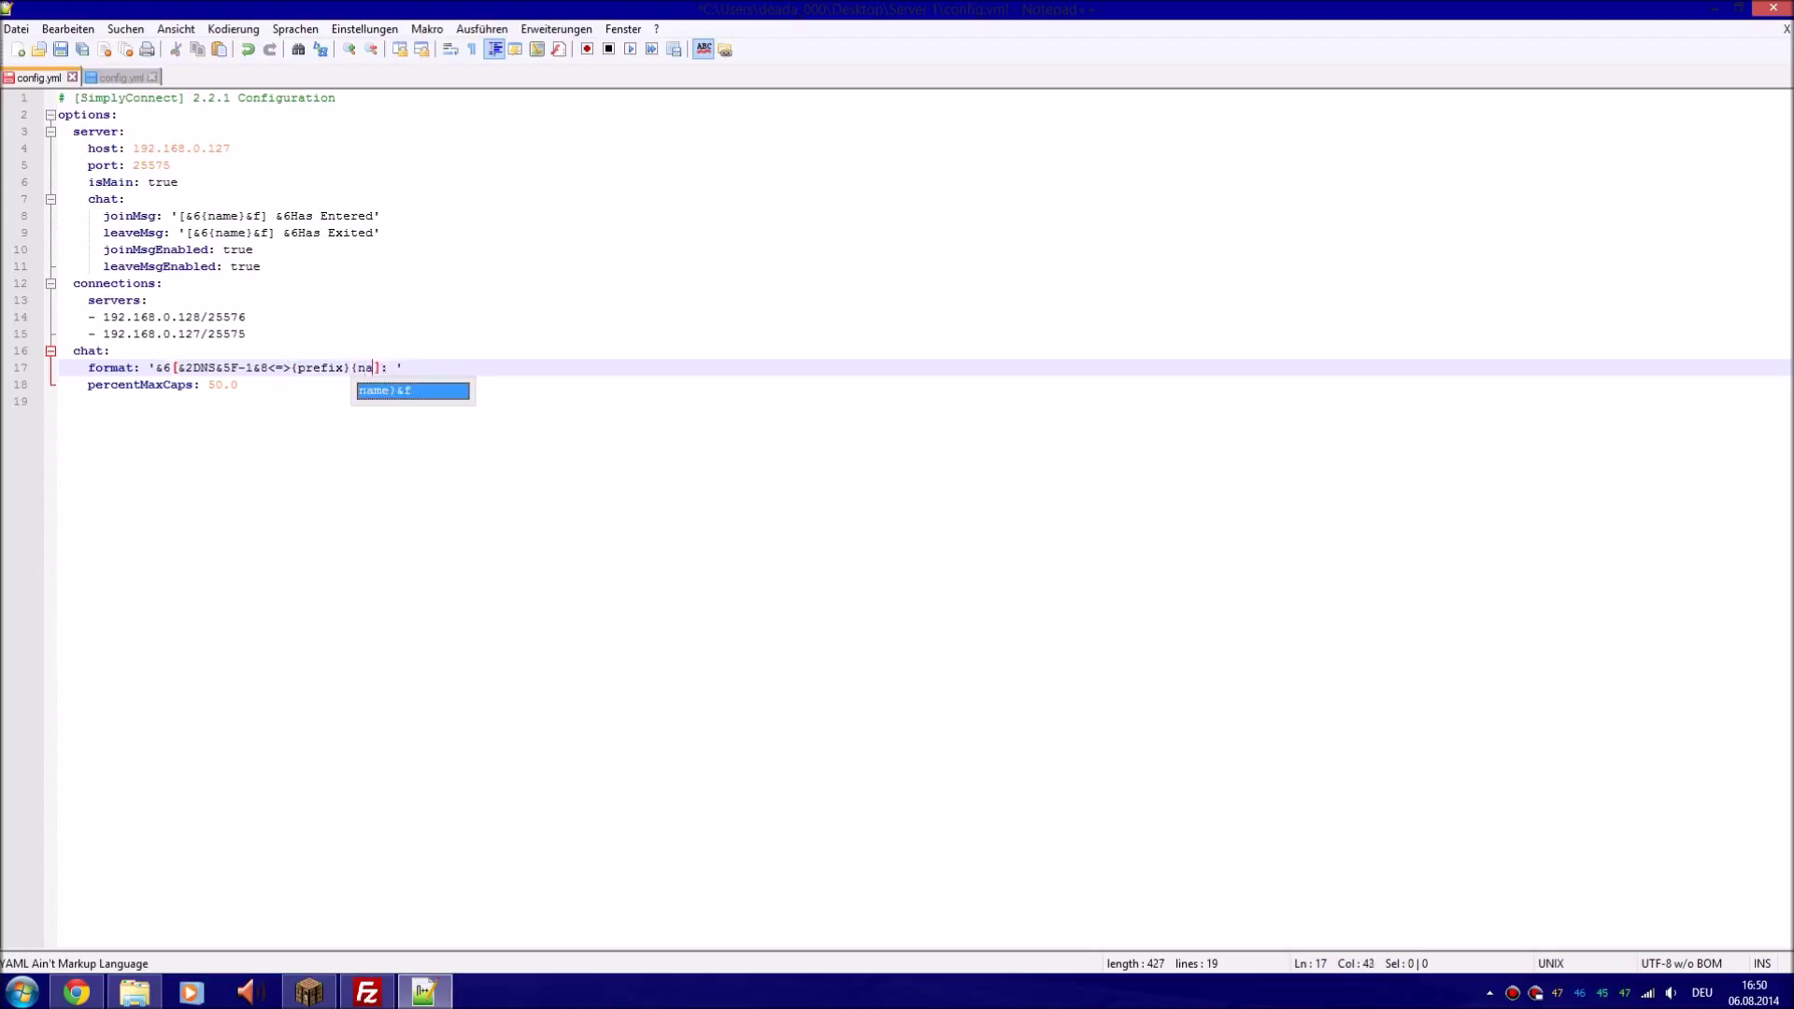
{"action": "key", "text": "Escape"}
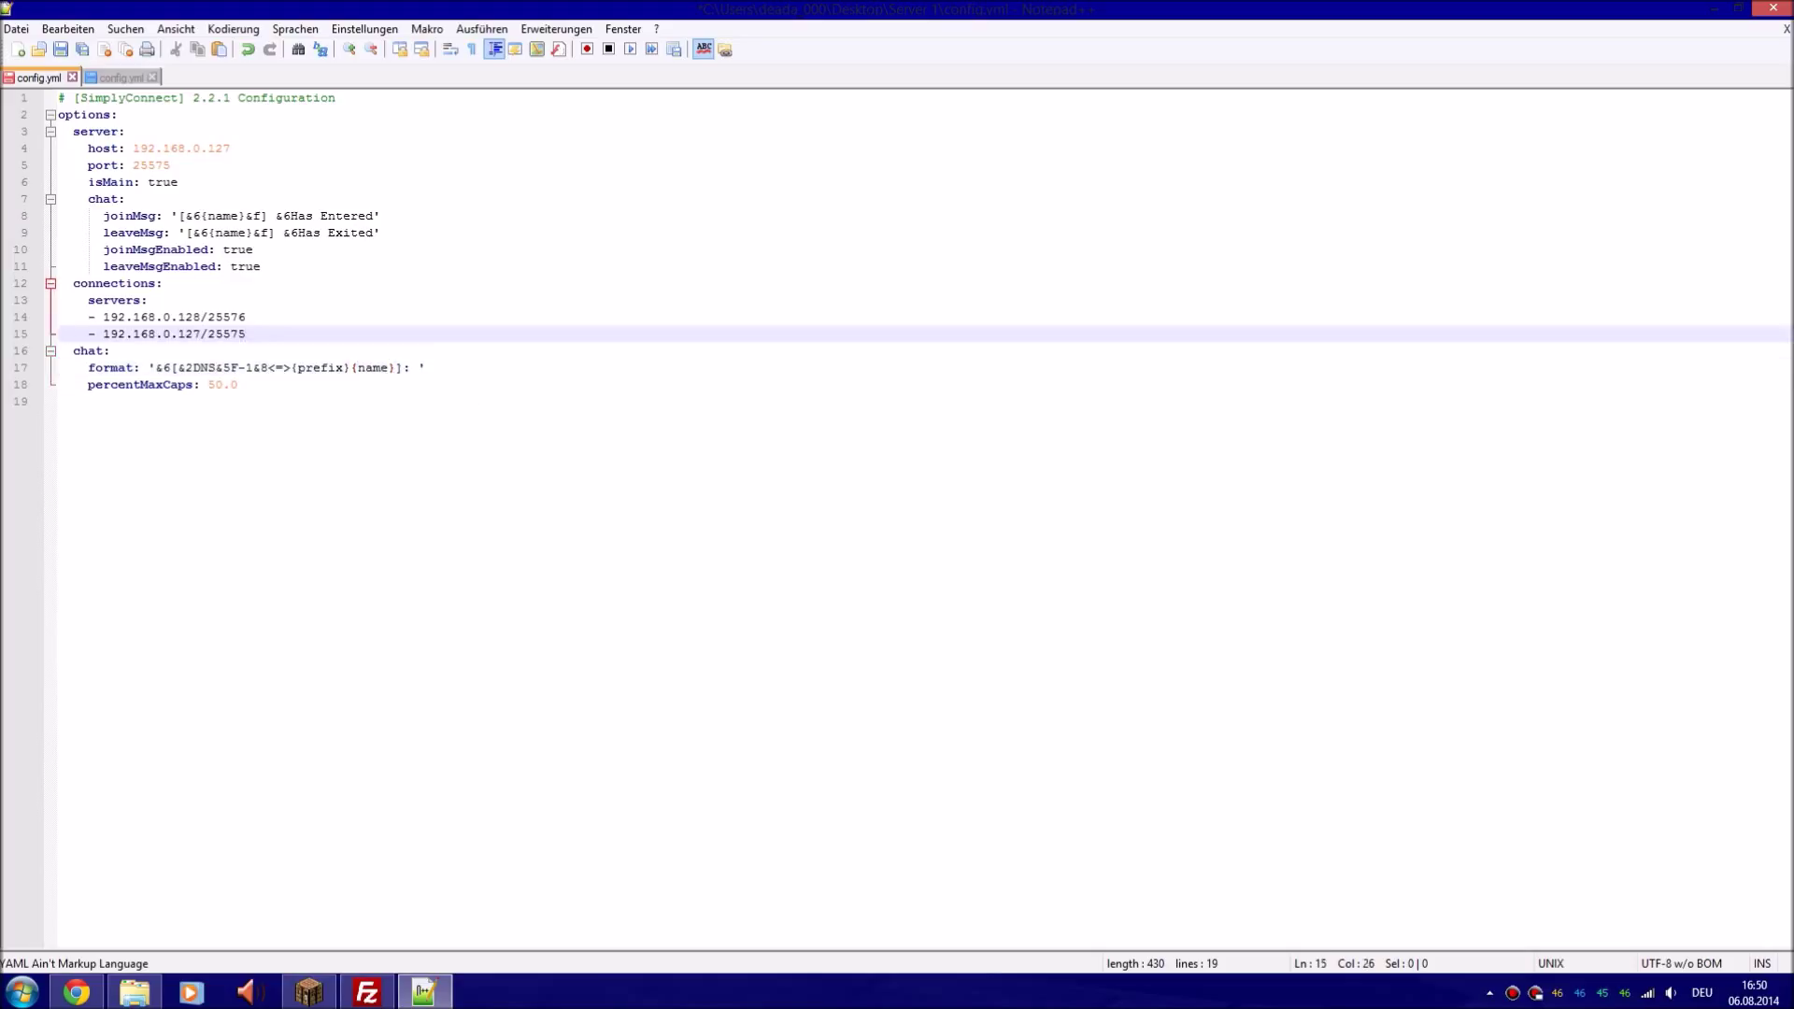
{"action": "key", "text": "Left"}
{"action": "key", "text": "Left"}
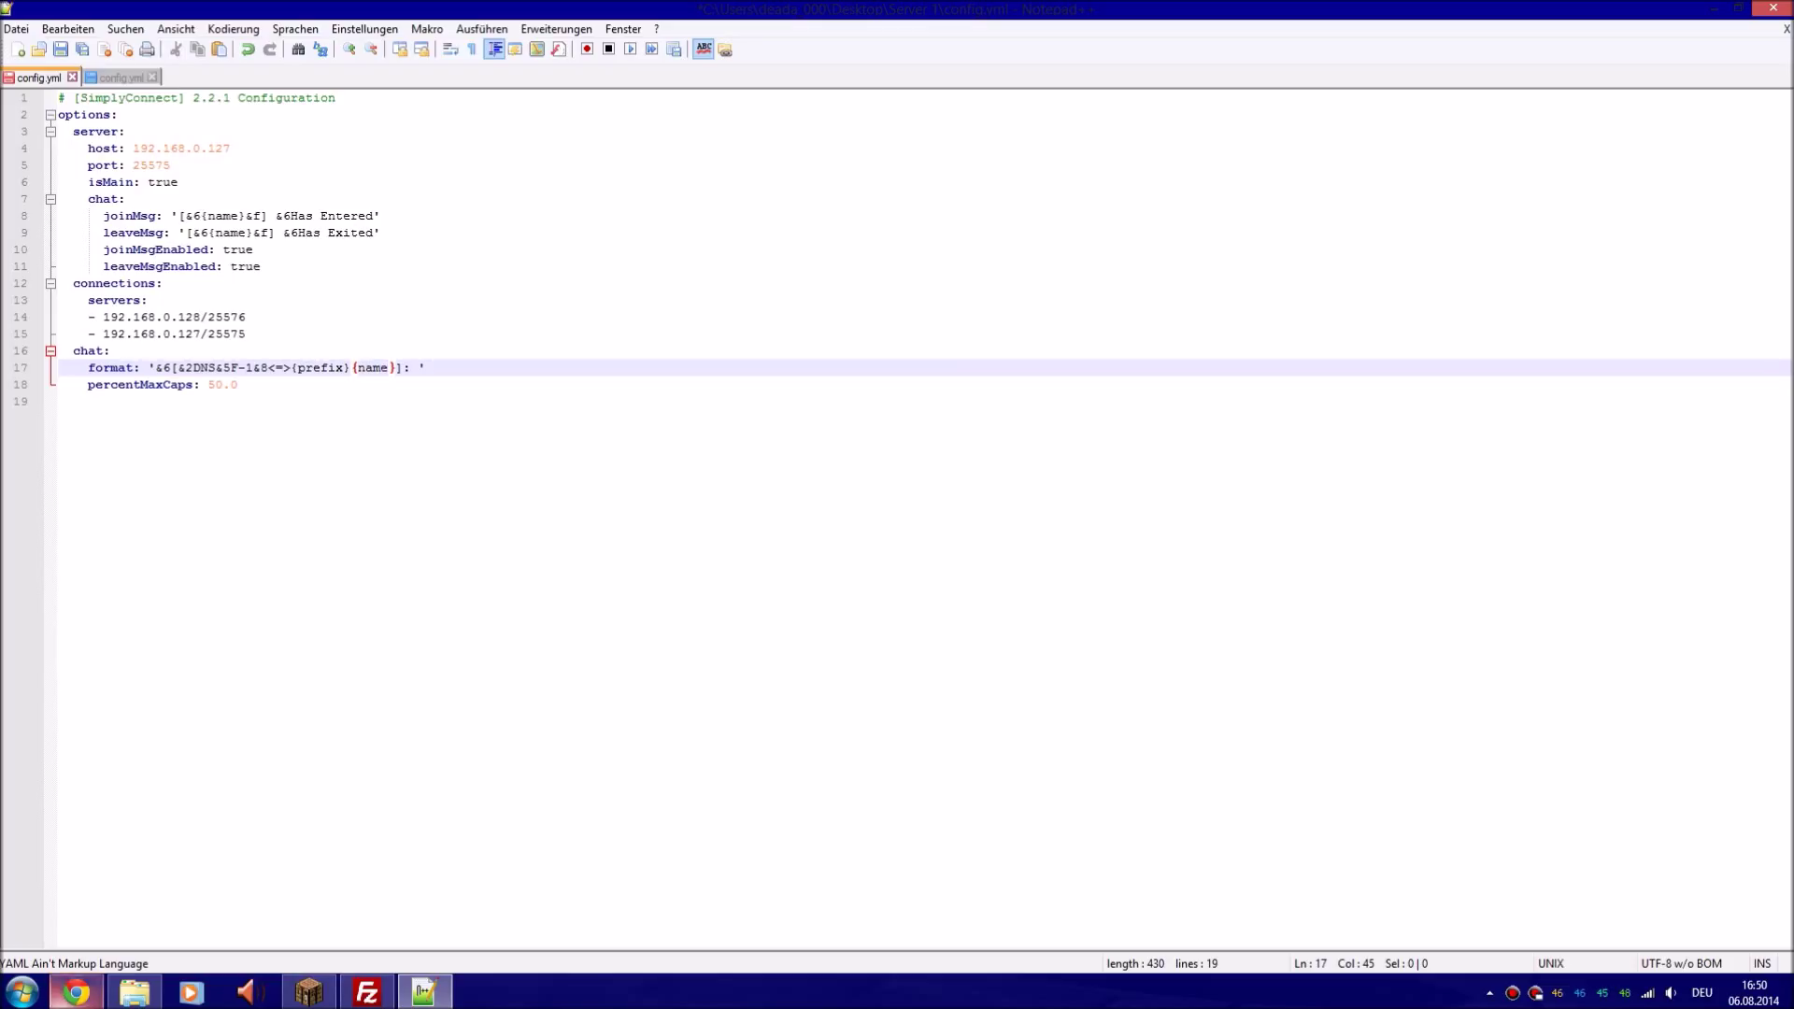
Check the {display} variable on the Config Chat Variables page, and replace {name} with {display} in Server 1's chat format
{"action": "mouse_move", "coordinate": [77, 992]}
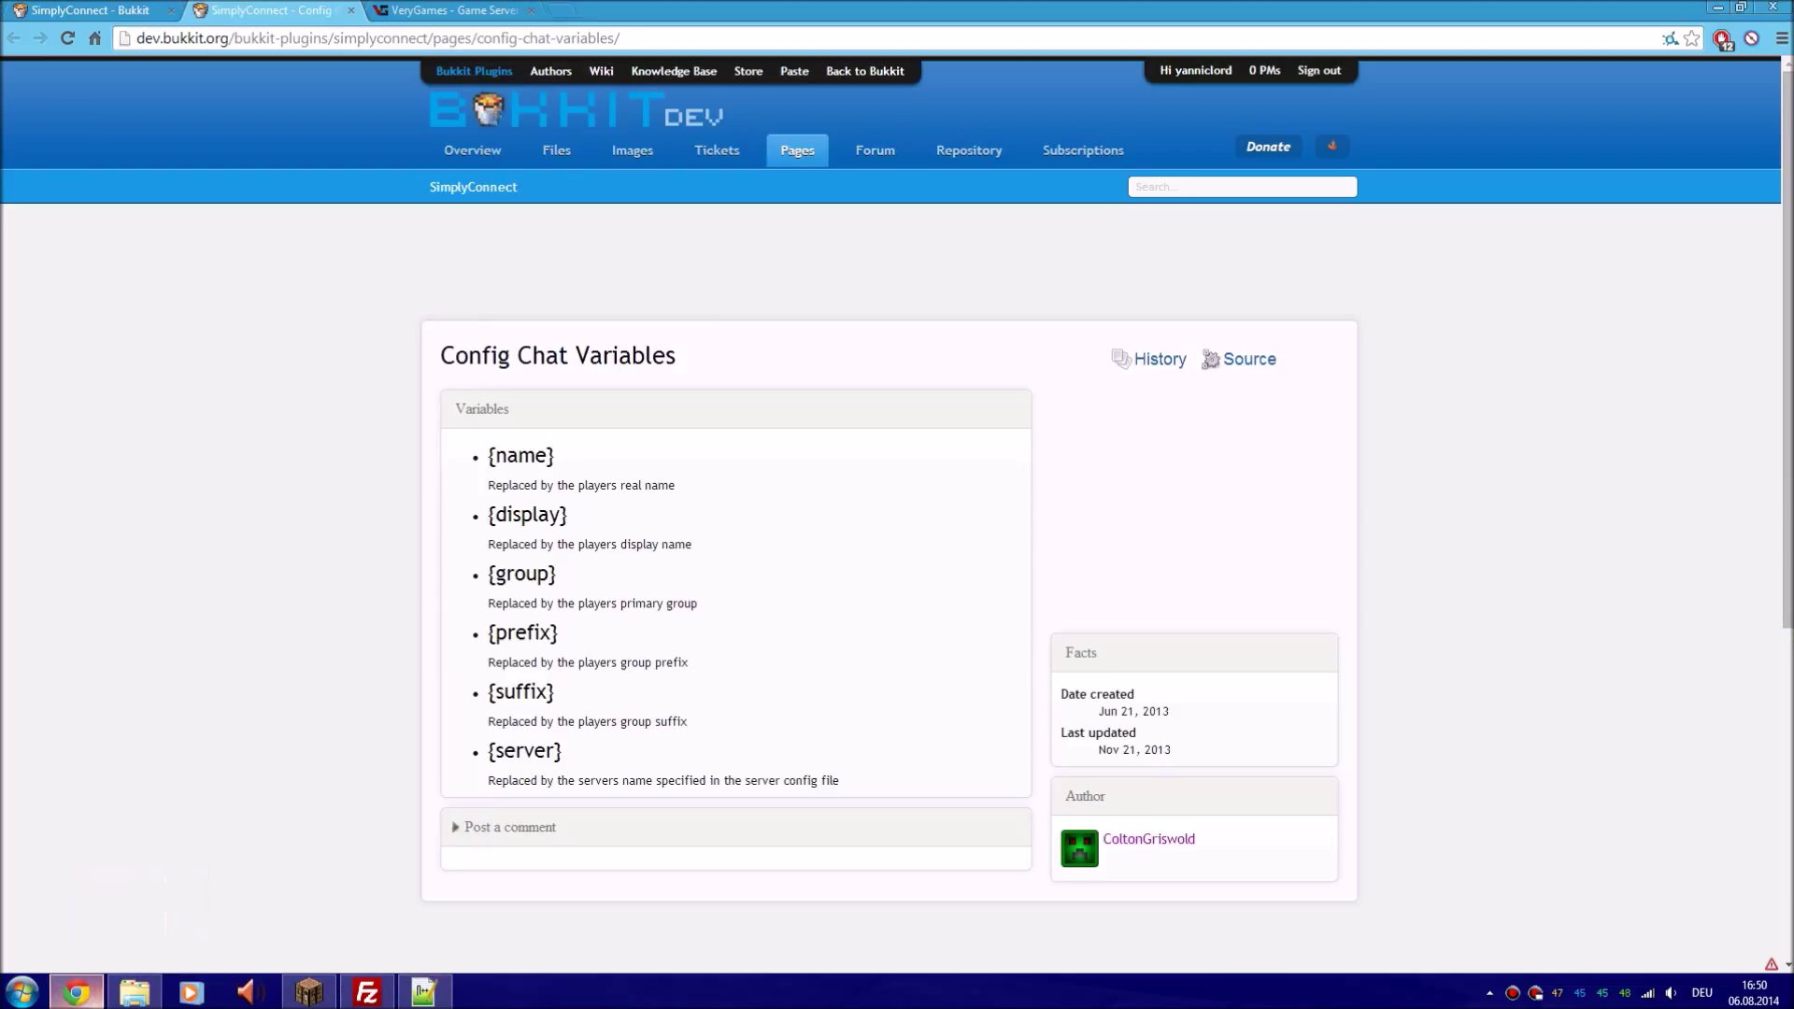
{"action": "left_click", "coordinate": [76, 992]}
{"action": "left_click_drag", "start_coordinate": [568, 515], "coordinate": [488, 515]}
{"action": "left_click", "coordinate": [424, 992]}
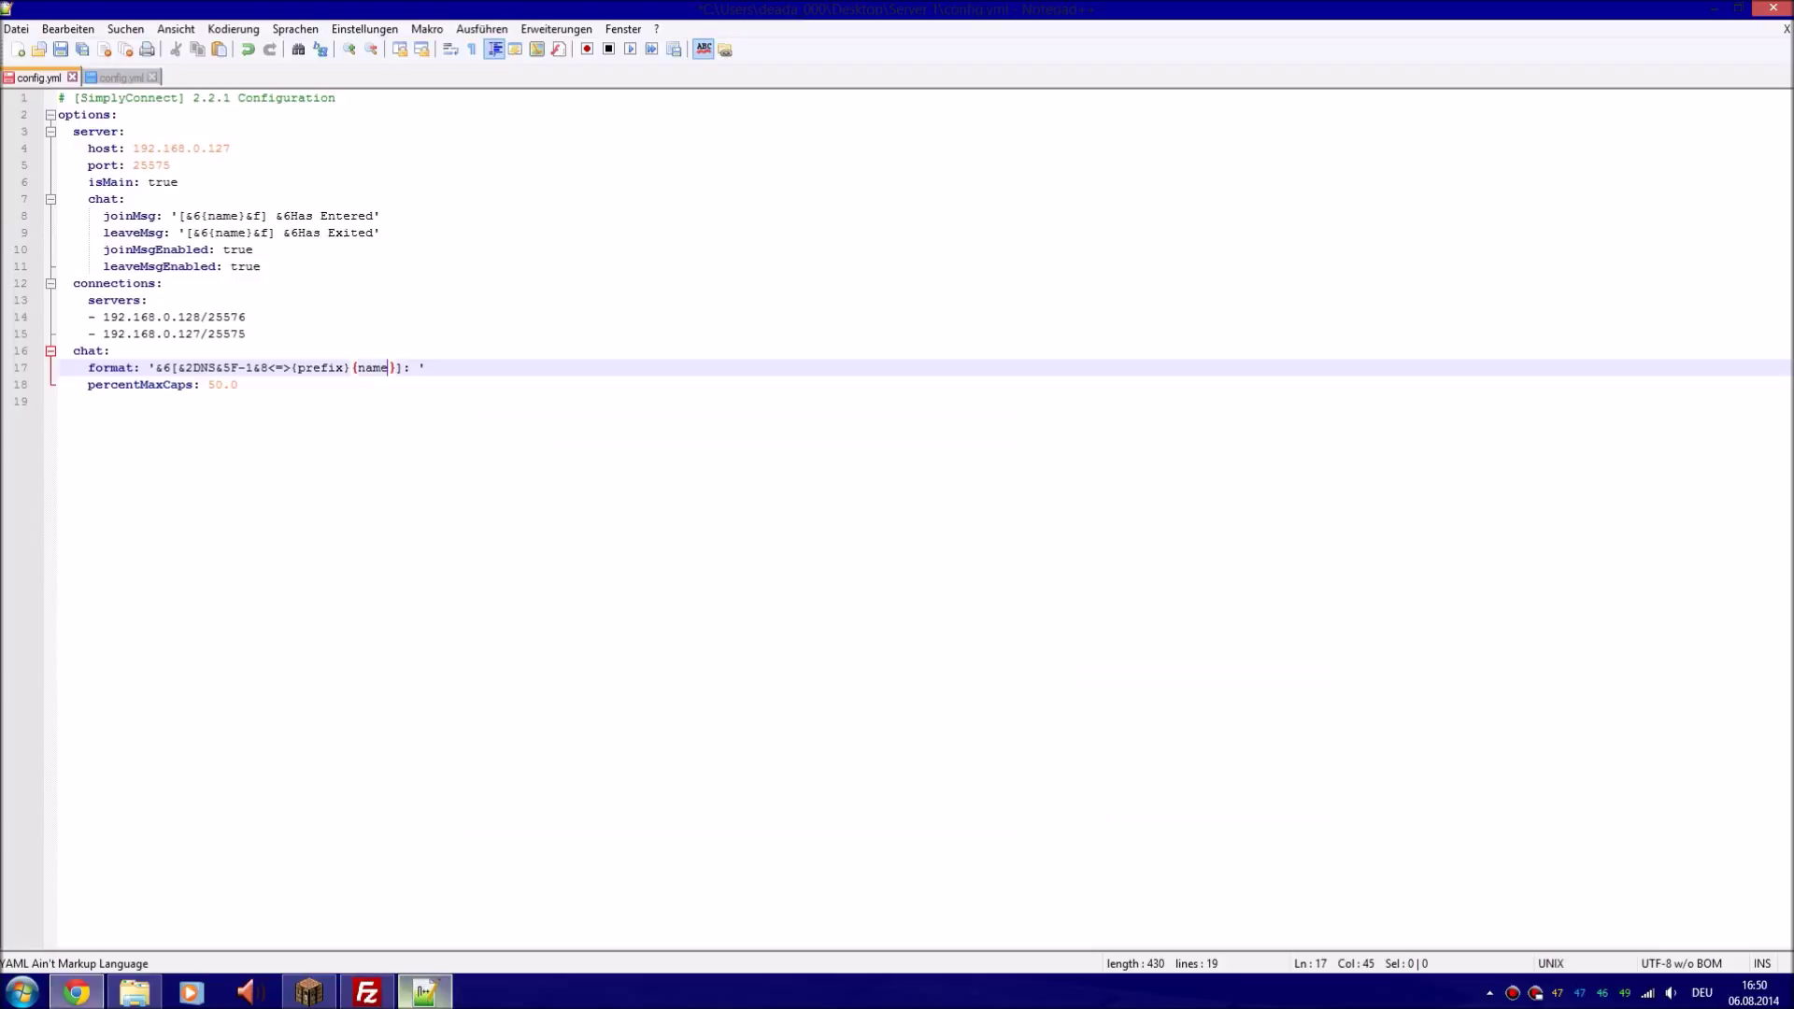
{"action": "key", "text": "BackSpace"}
{"action": "key", "text": "BackSpace"}
{"action": "key", "text": "BackSpace"}
{"action": "key", "text": "BackSpace"}
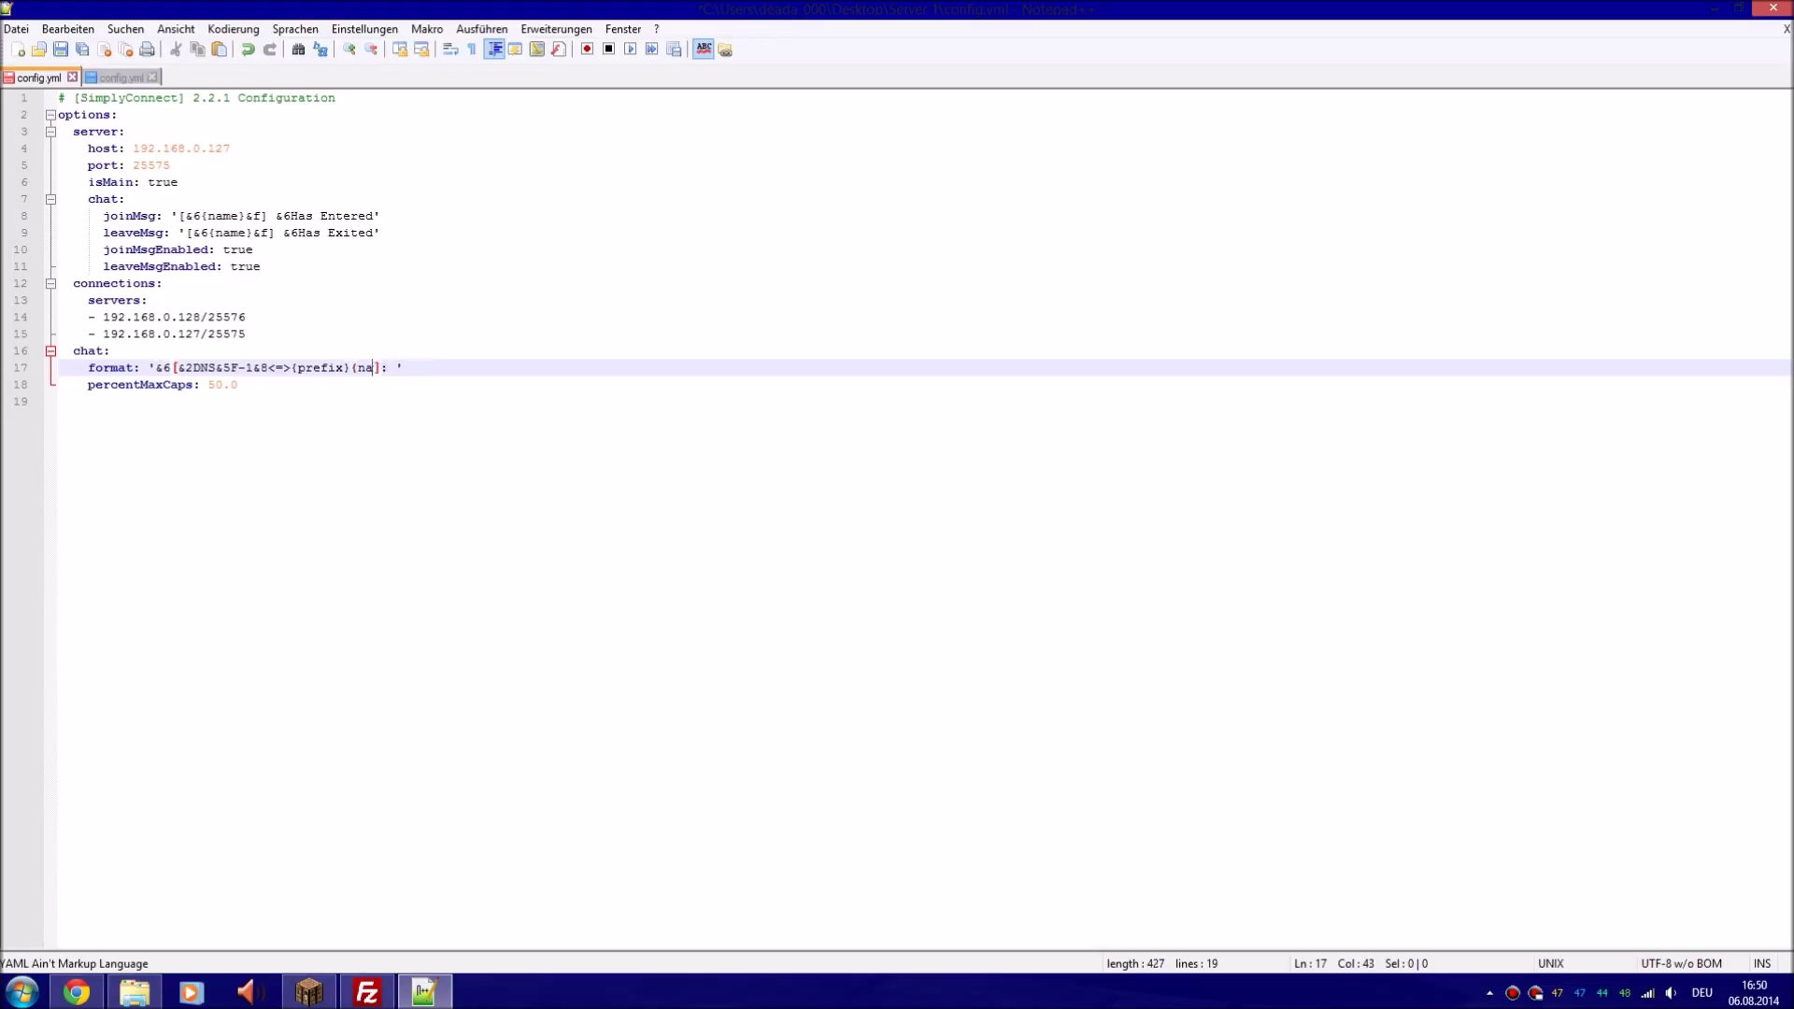
{"action": "key", "text": "ctrl+v"}
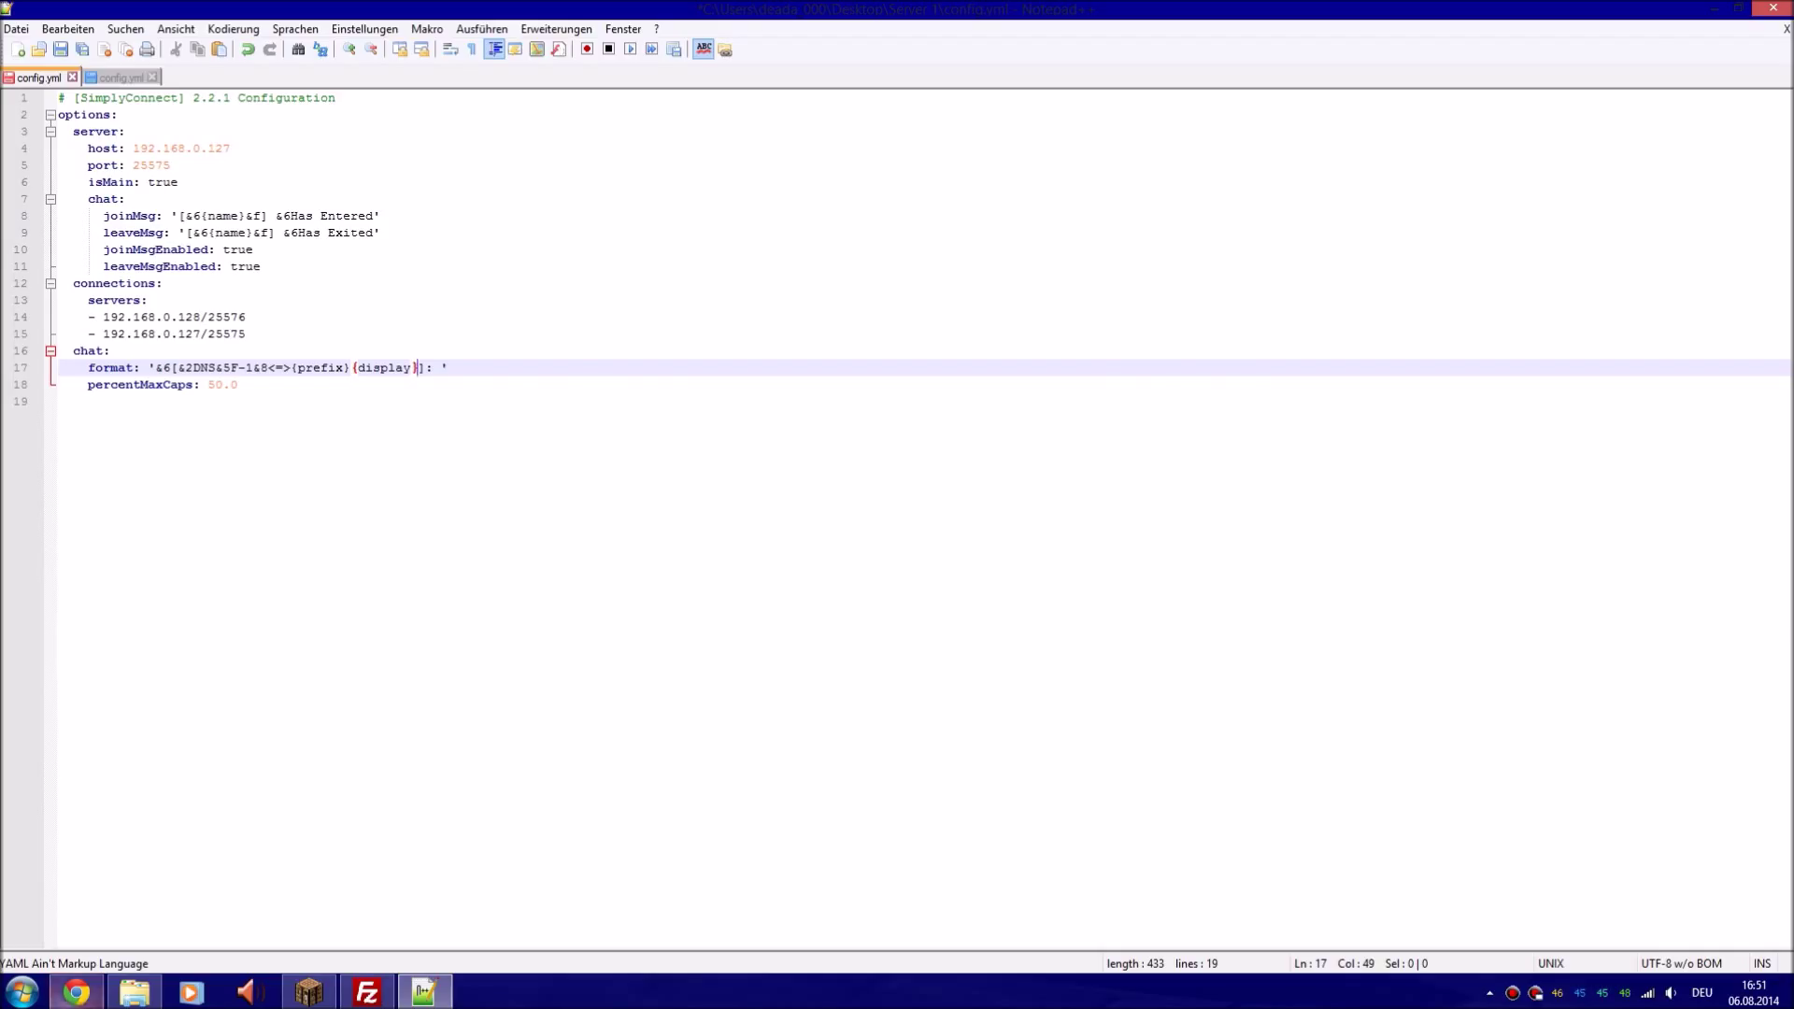
Switch to Chrome and examine the {group} and {prefix} variables on the Config Chat Variables page
{"action": "left_click", "coordinate": [76, 992]}
{"action": "left_click_drag", "start_coordinate": [557, 574], "coordinate": [488, 574]}
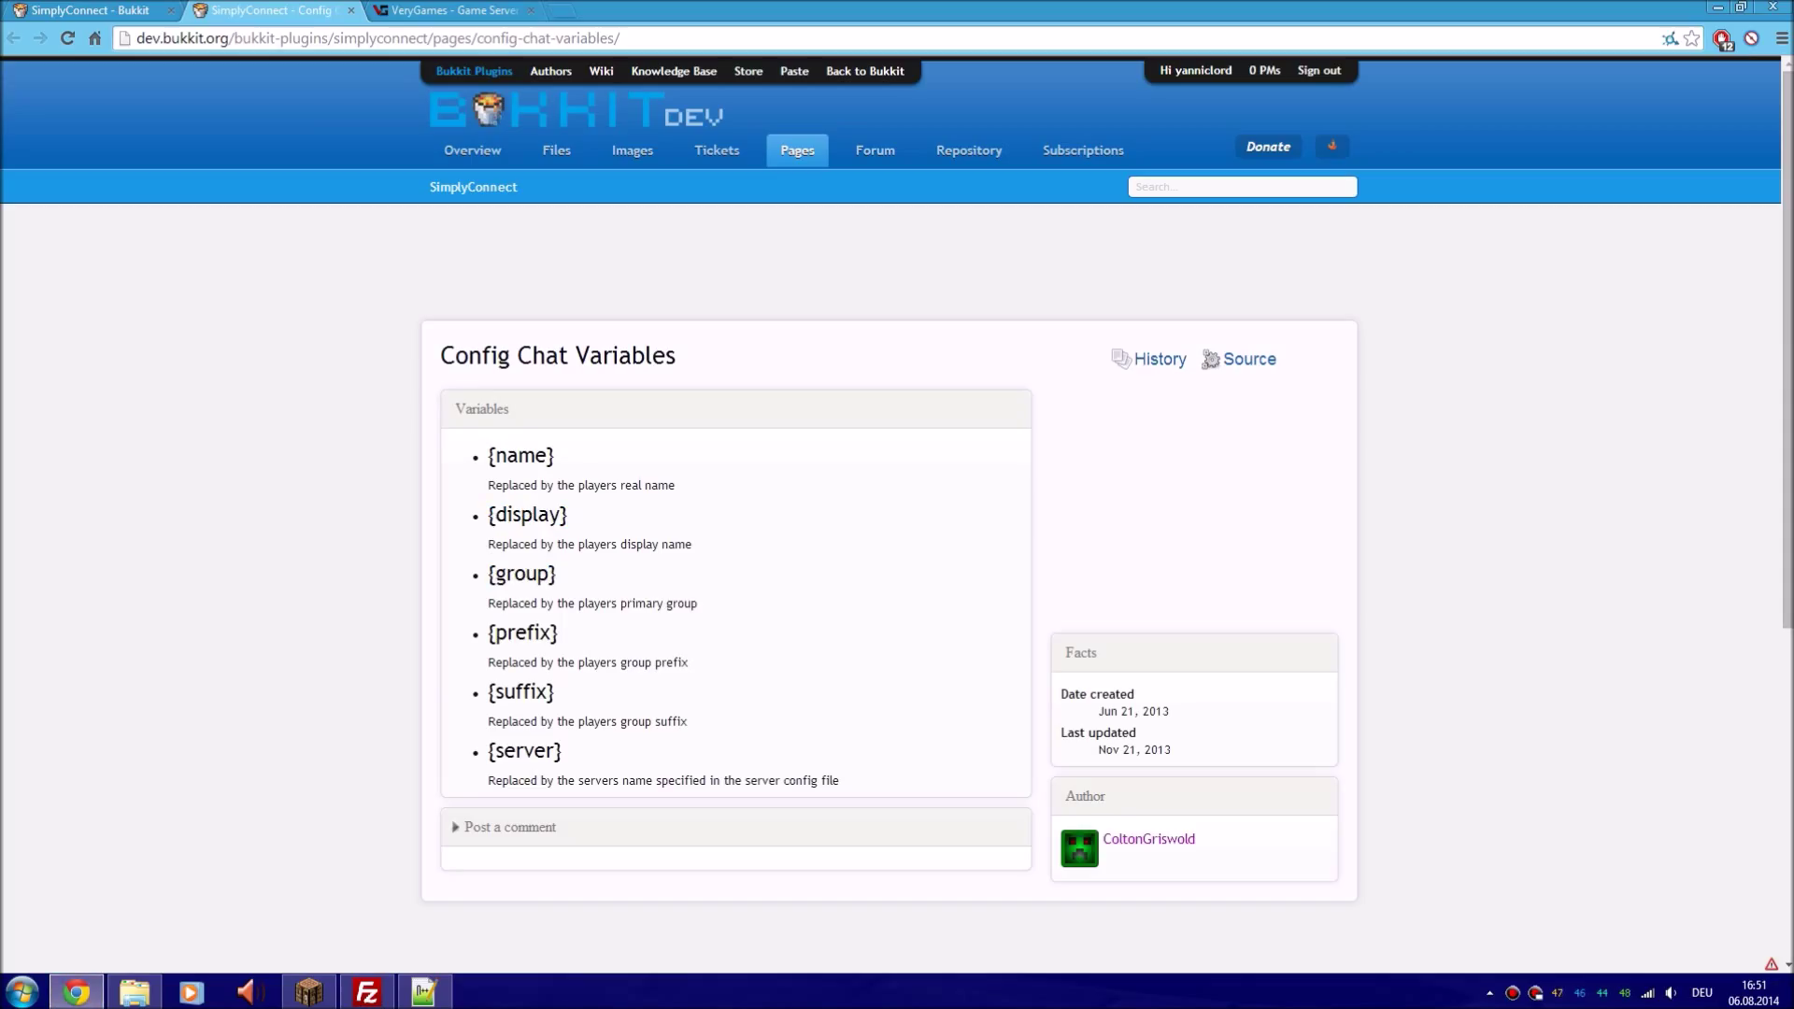
{"action": "left_click_drag", "start_coordinate": [556, 574], "coordinate": [487, 575]}
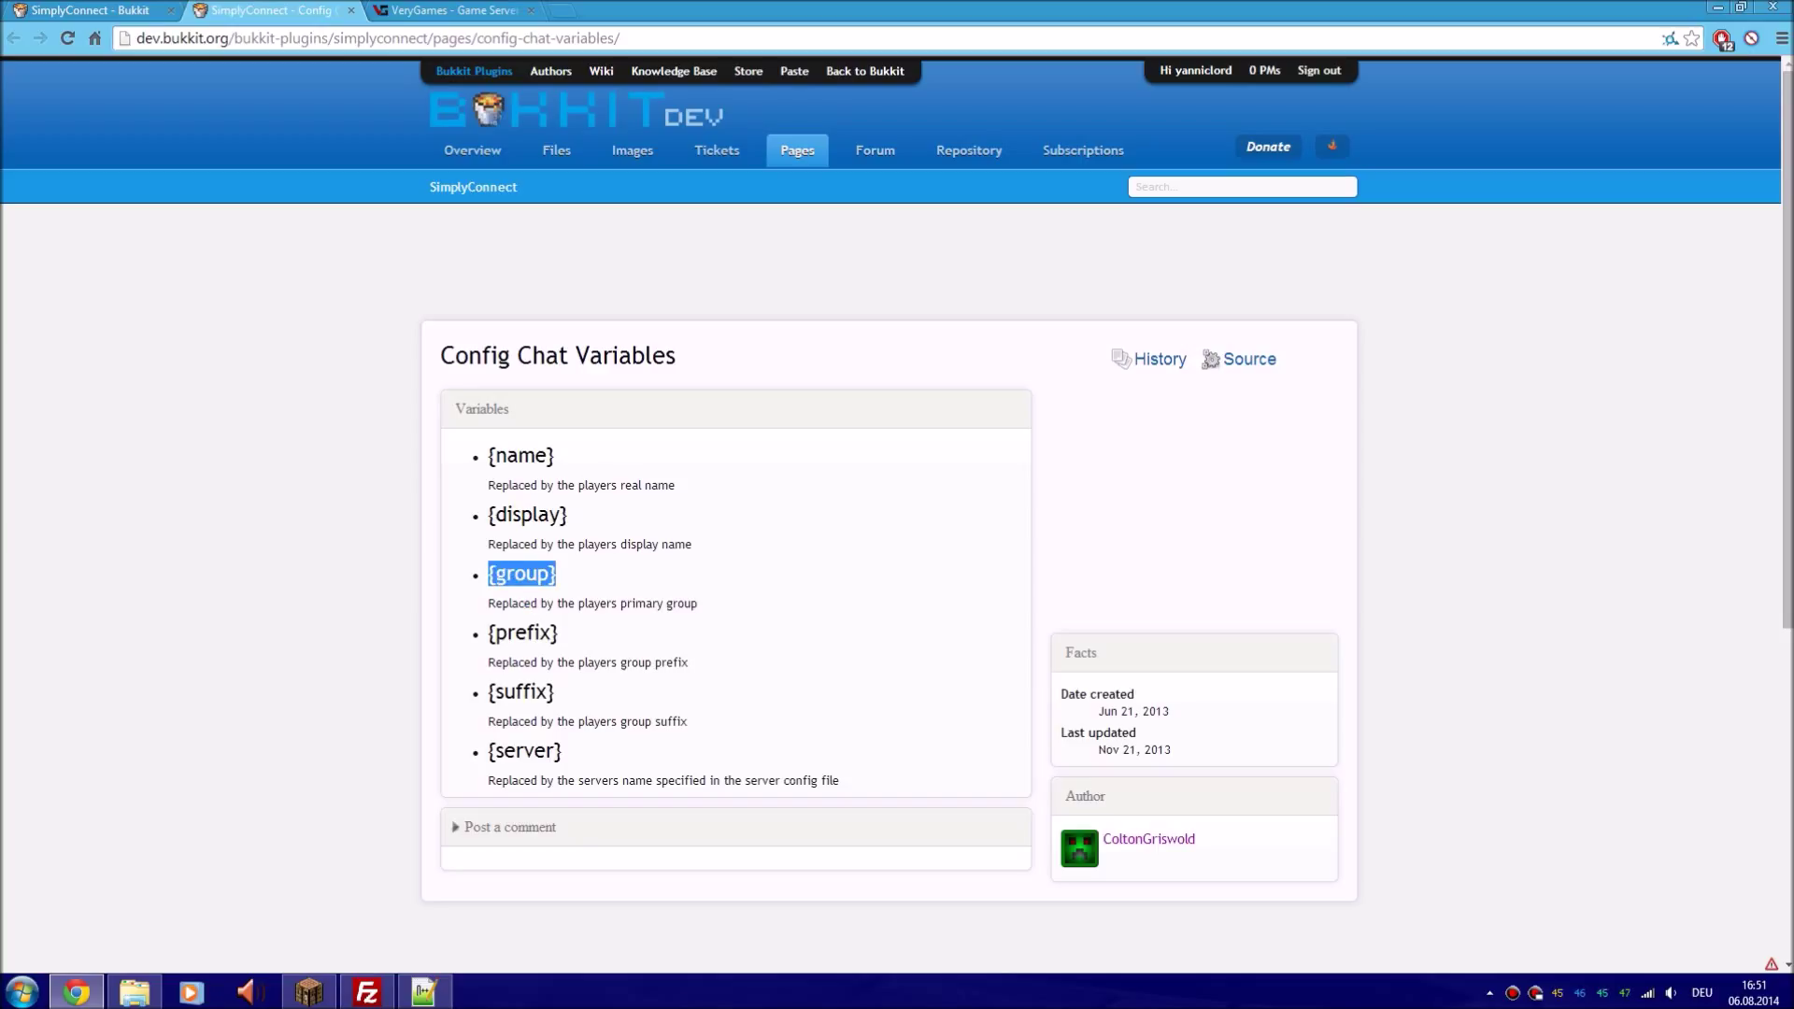
{"action": "left_click", "coordinate": [487, 574]}
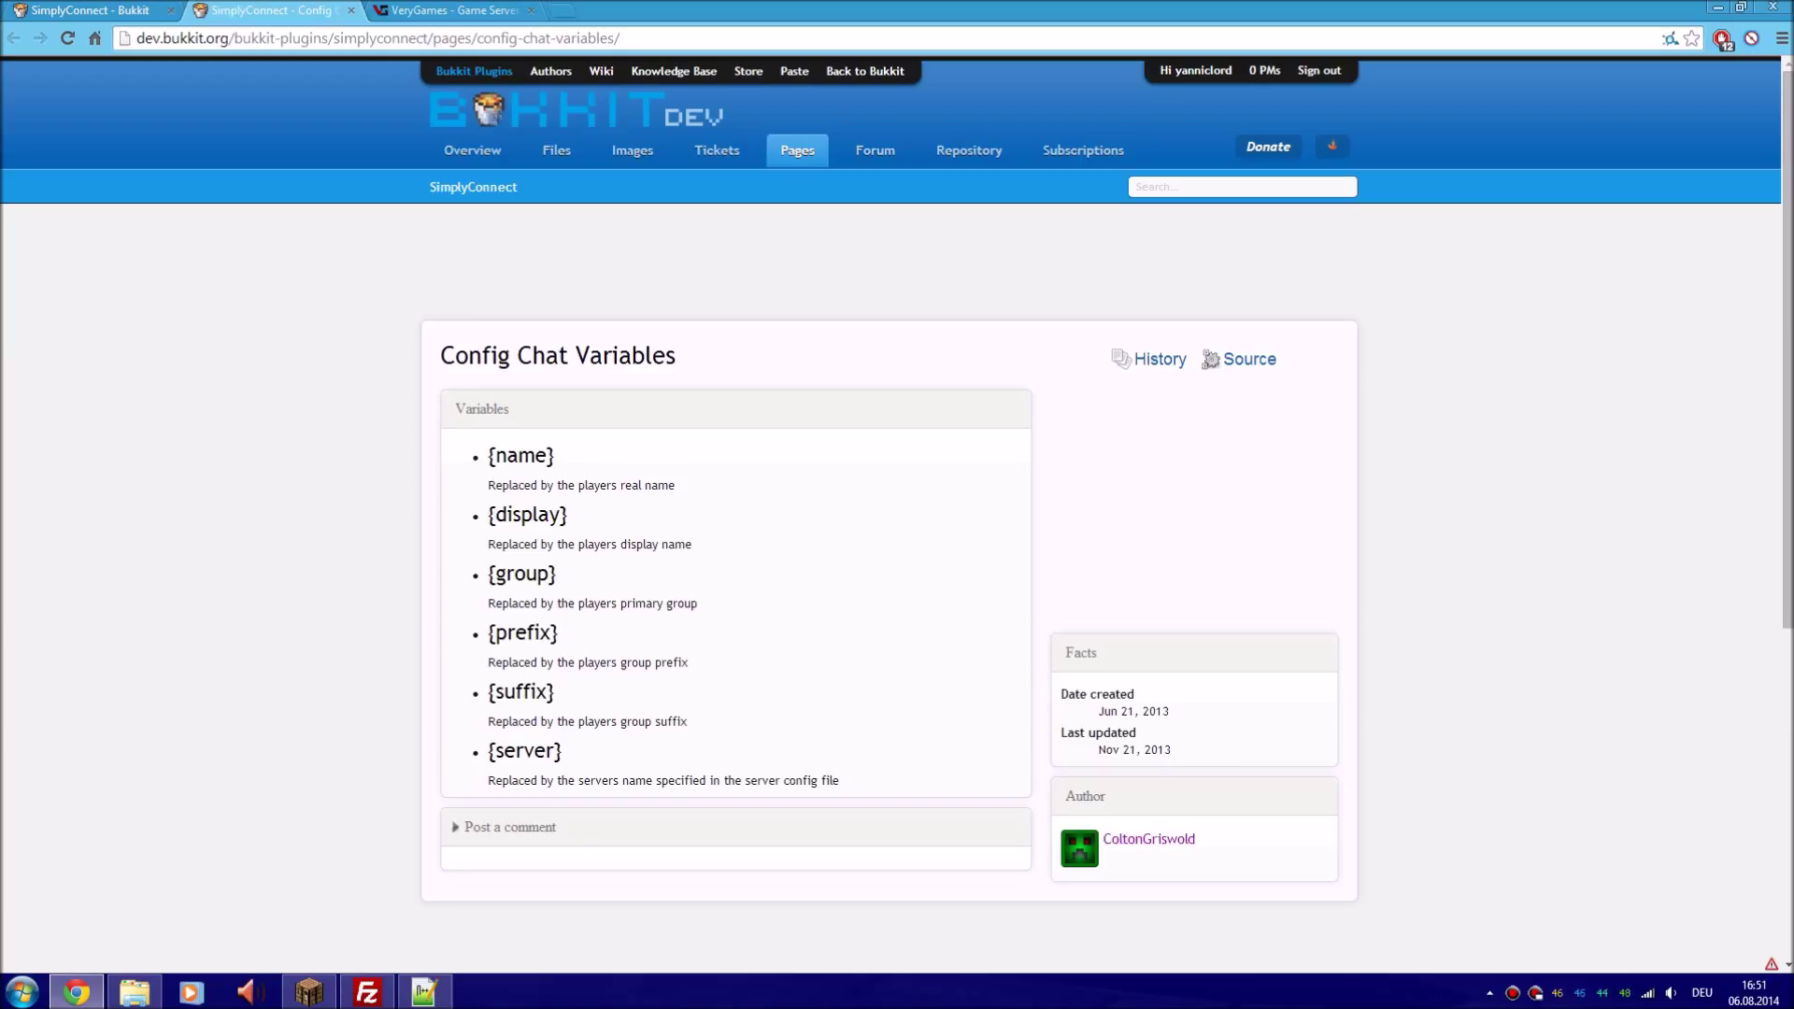
{"action": "left_click_drag", "start_coordinate": [558, 633], "coordinate": [488, 633]}
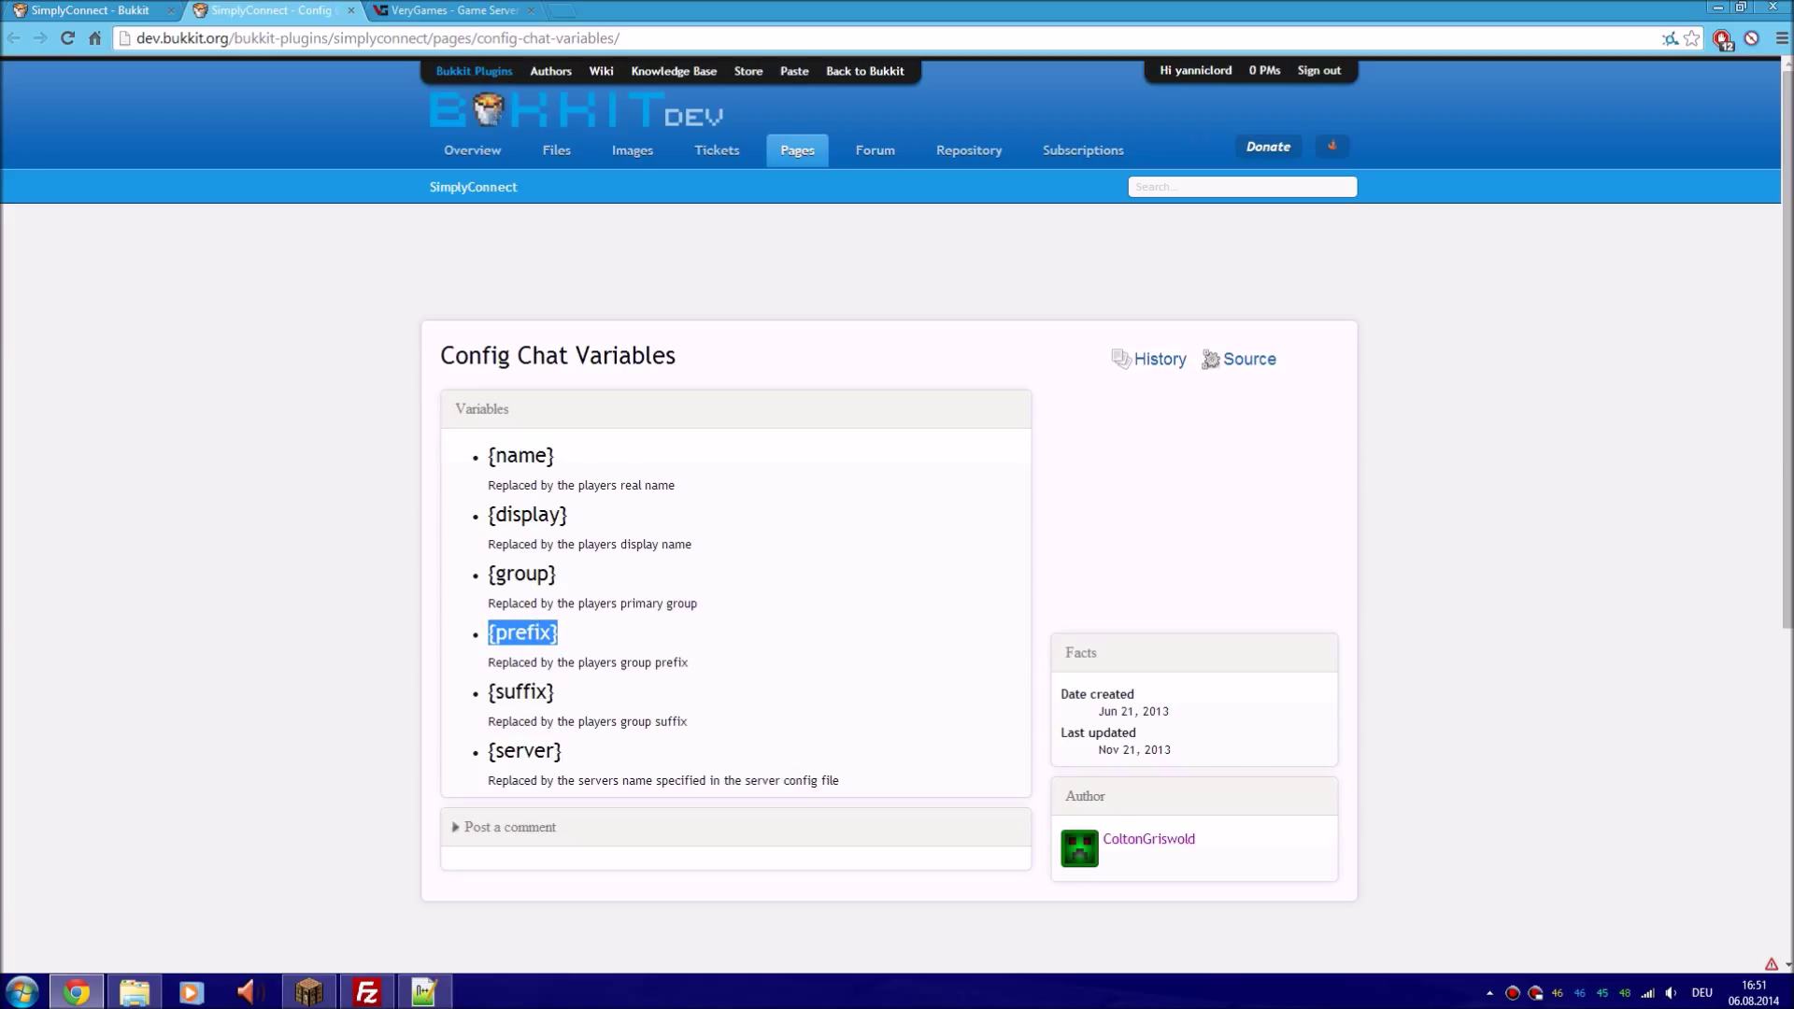
Switch to Notepad++ and examine the {prefix} variable in Server 1's chat format
{"action": "left_click", "coordinate": [425, 993]}
{"action": "left_click_drag", "start_coordinate": [350, 367], "coordinate": [297, 368]}
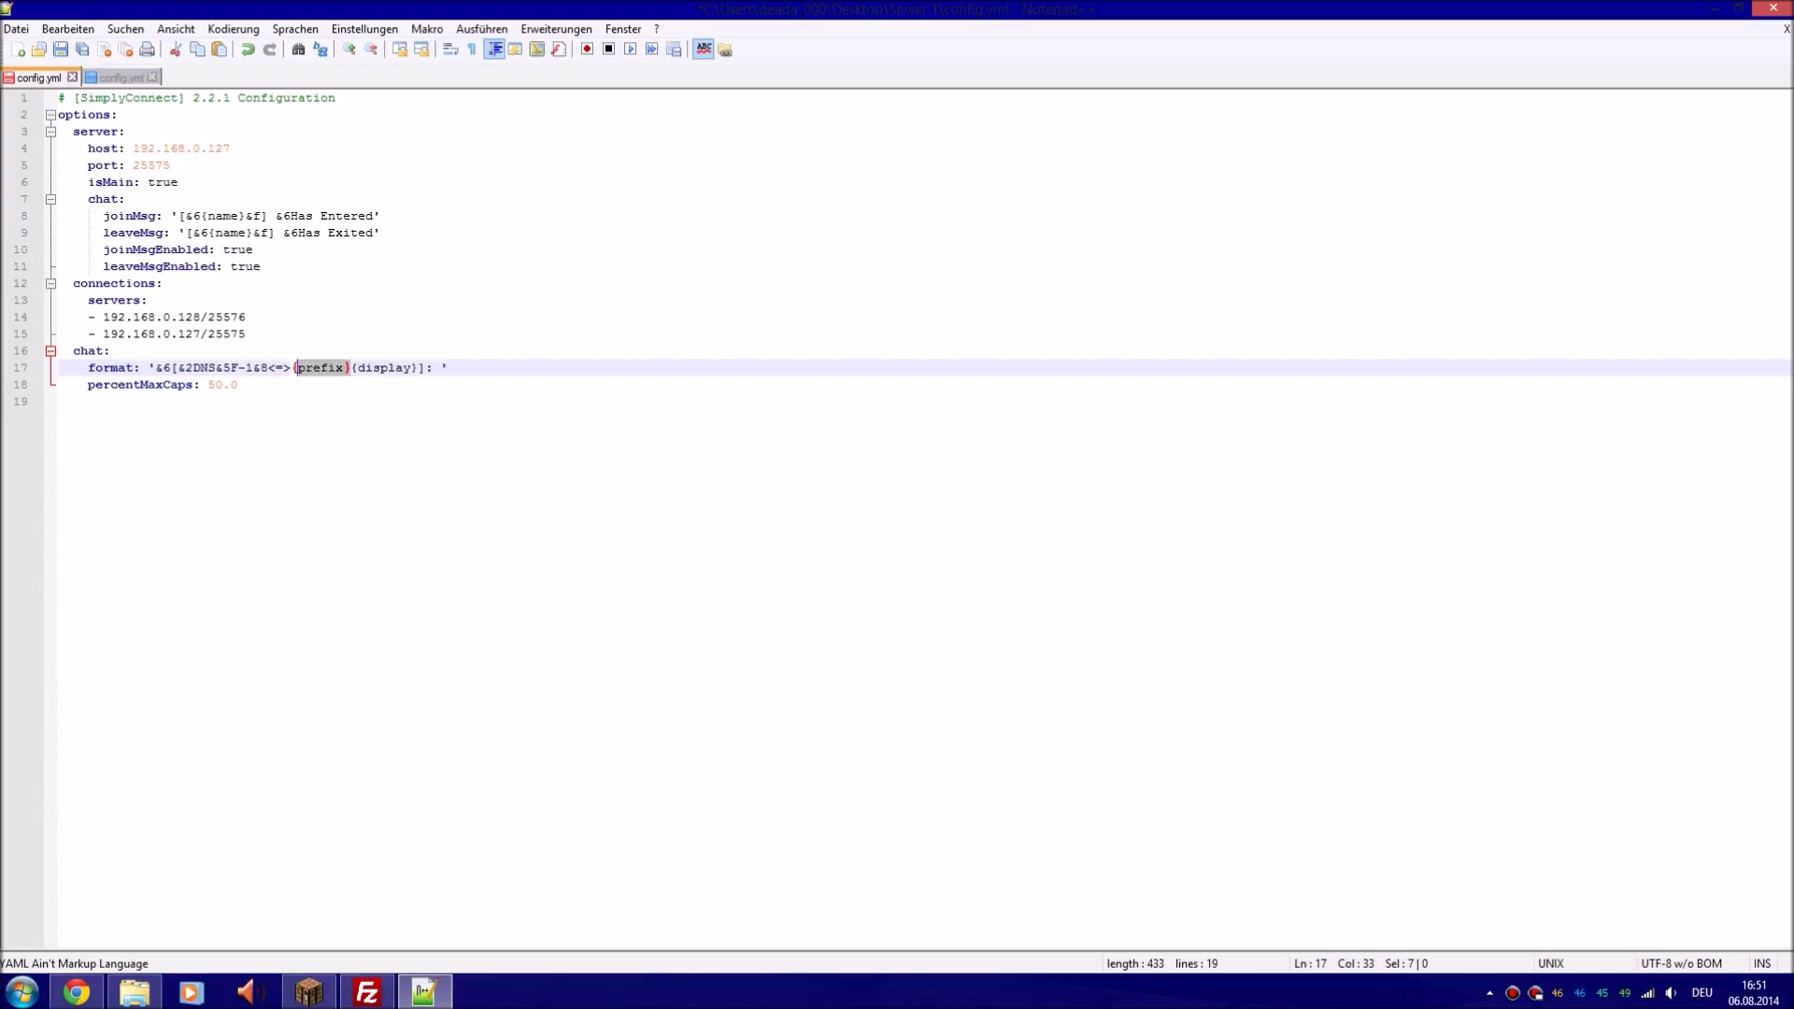
{"action": "left_click", "coordinate": [343, 367]}
{"action": "left_click_drag", "start_coordinate": [345, 367], "coordinate": [298, 368]}
Return to Chrome and examine the {suffix} and {server} variables on the Config Chat Variables page
{"action": "left_click", "coordinate": [77, 992]}
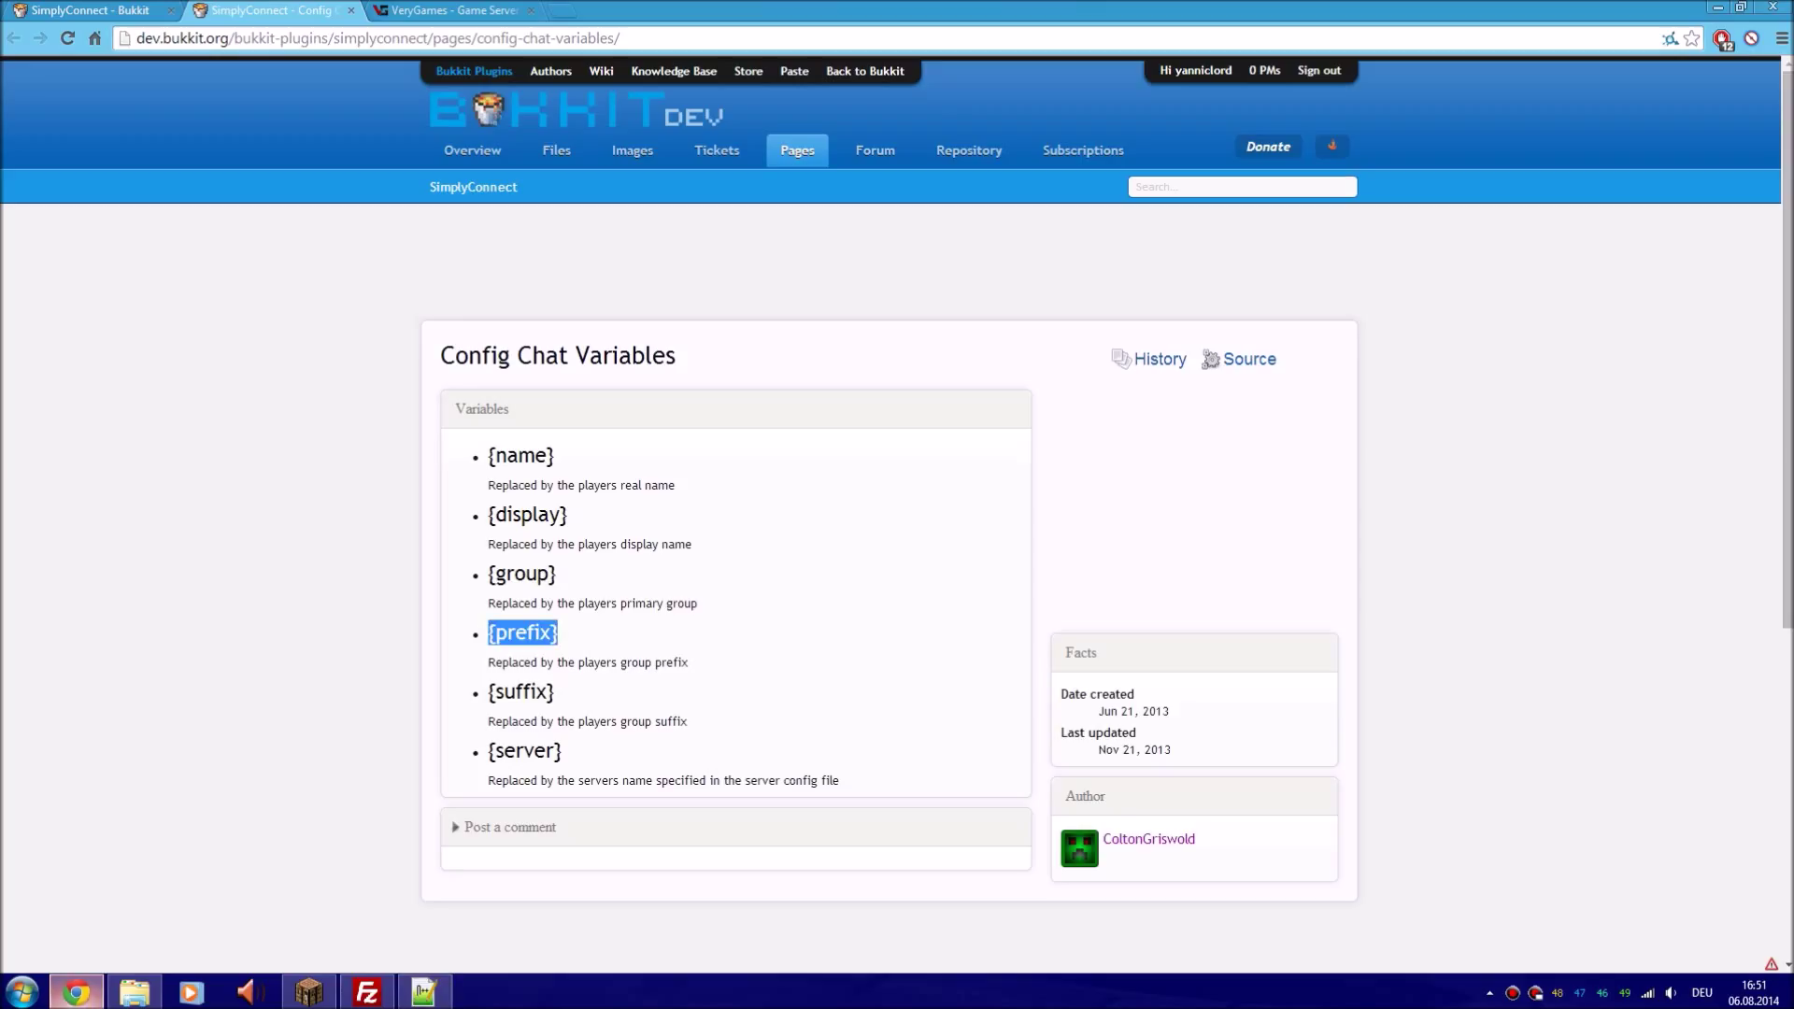
{"action": "left_click_drag", "start_coordinate": [555, 692], "coordinate": [488, 692]}
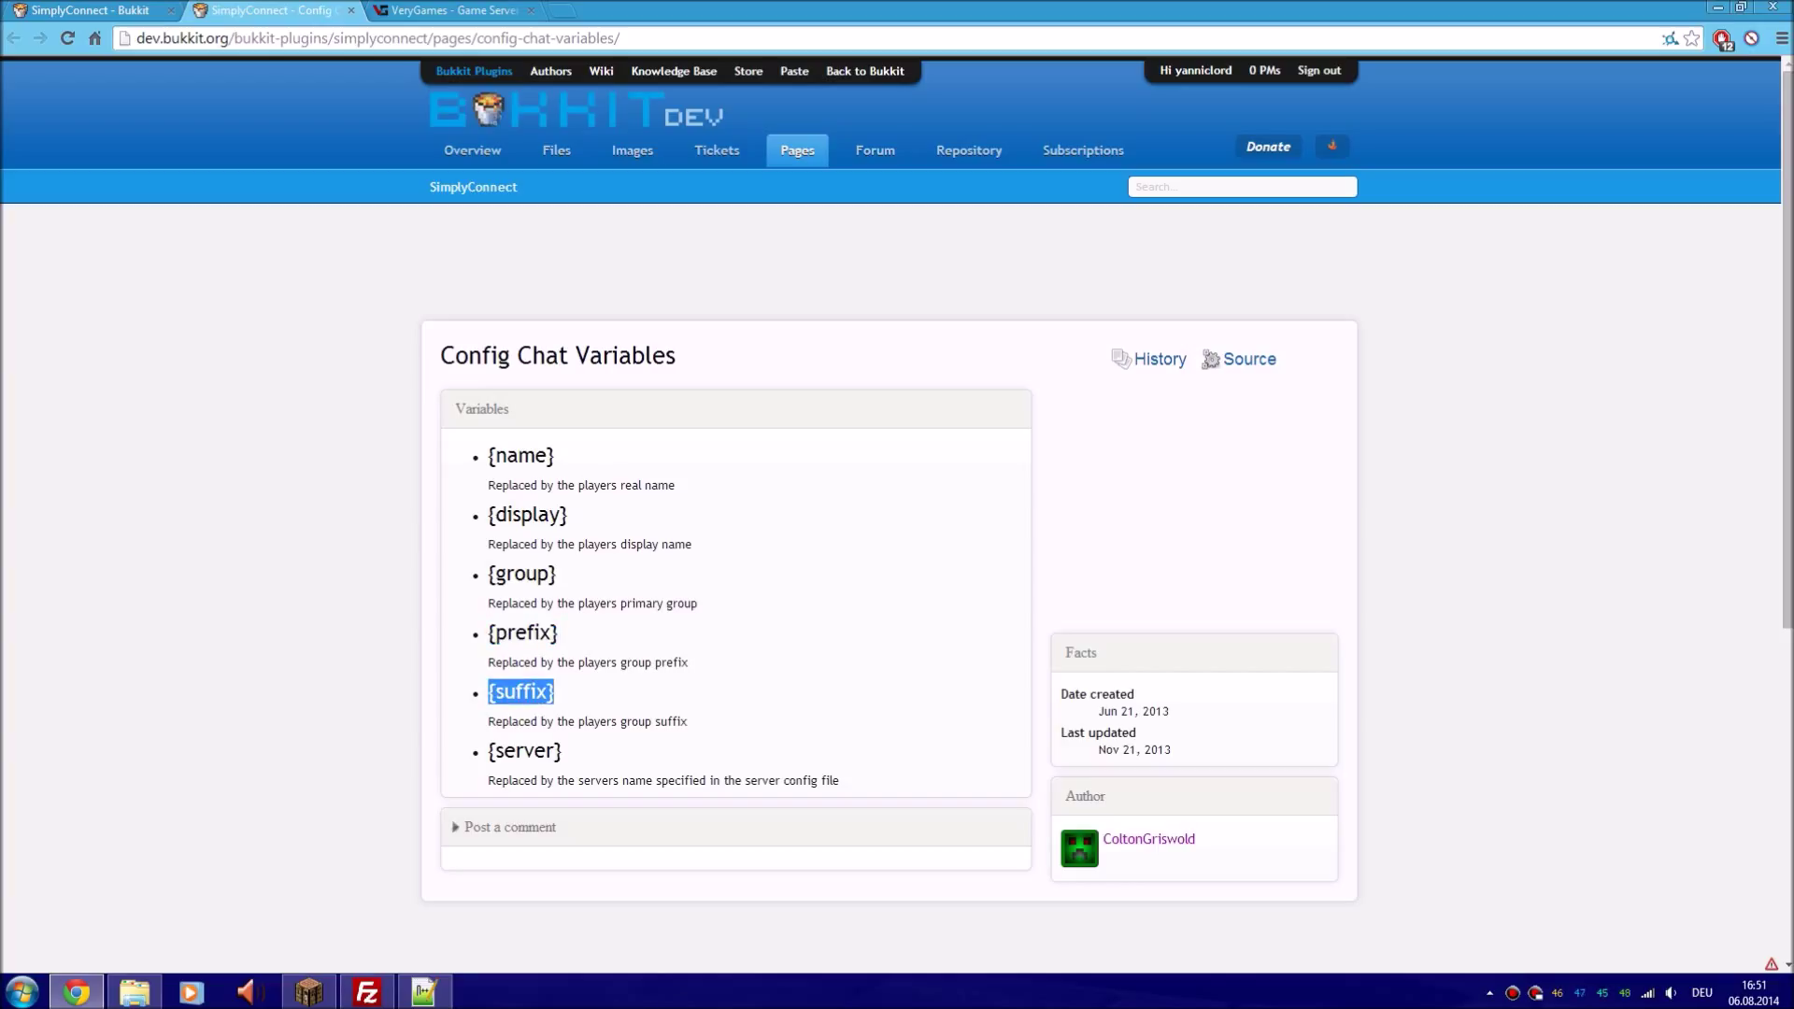
{"action": "left_click_drag", "start_coordinate": [562, 751], "coordinate": [487, 752]}
Switch to Notepad++ and compare the manually written server label in Server 1's chat format with the {server} variable in Chrome
{"action": "left_click", "coordinate": [424, 993]}
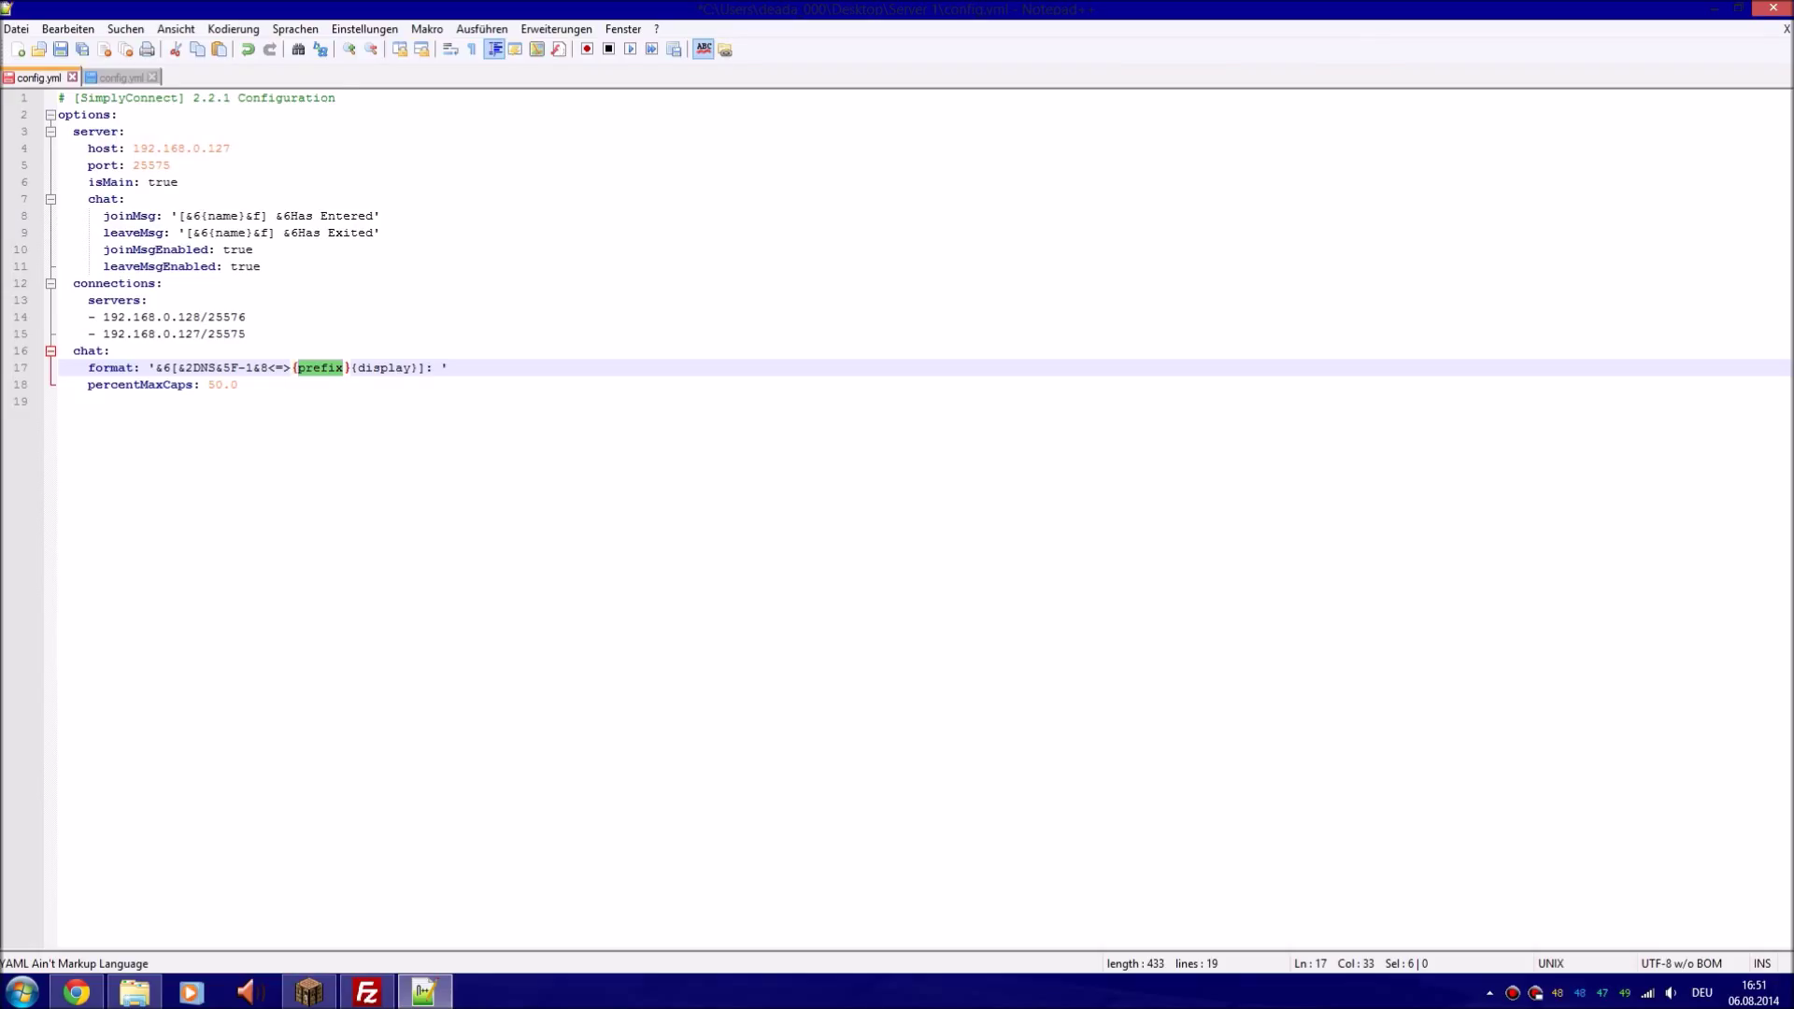
{"action": "left_click_drag", "start_coordinate": [241, 401], "coordinate": [185, 367]}
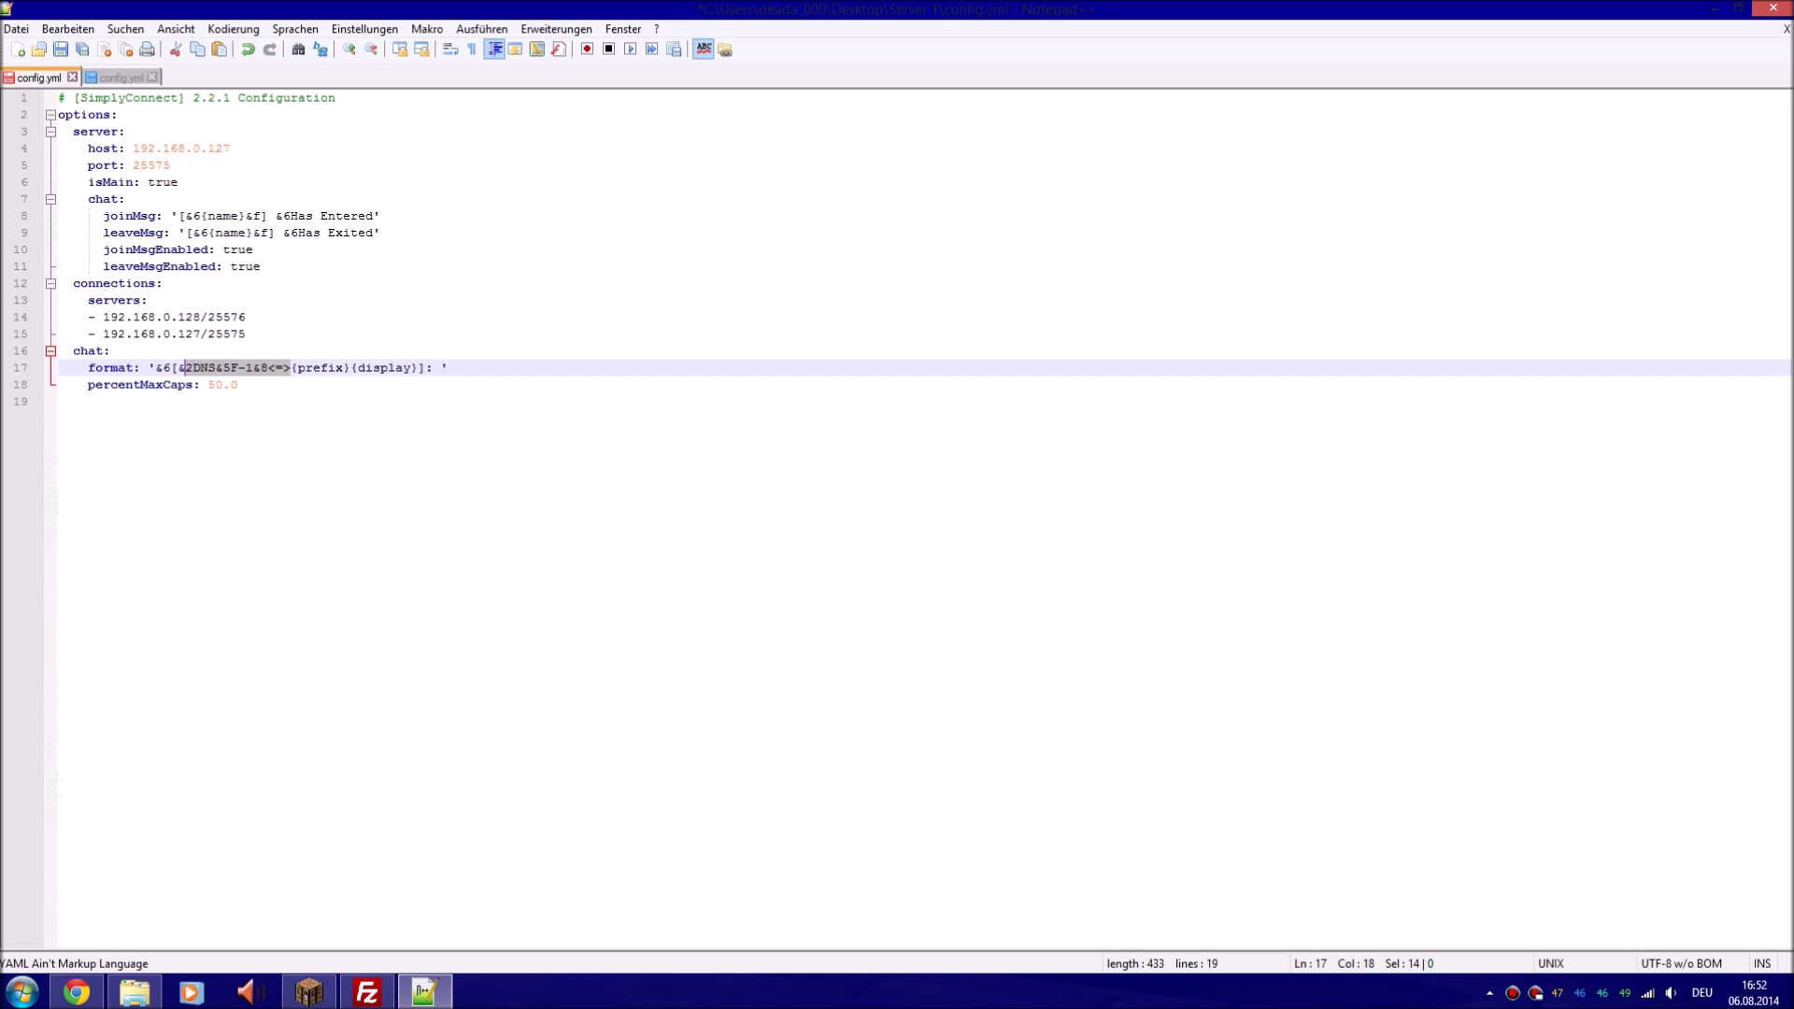
{"action": "key", "text": "alt+Tab"}
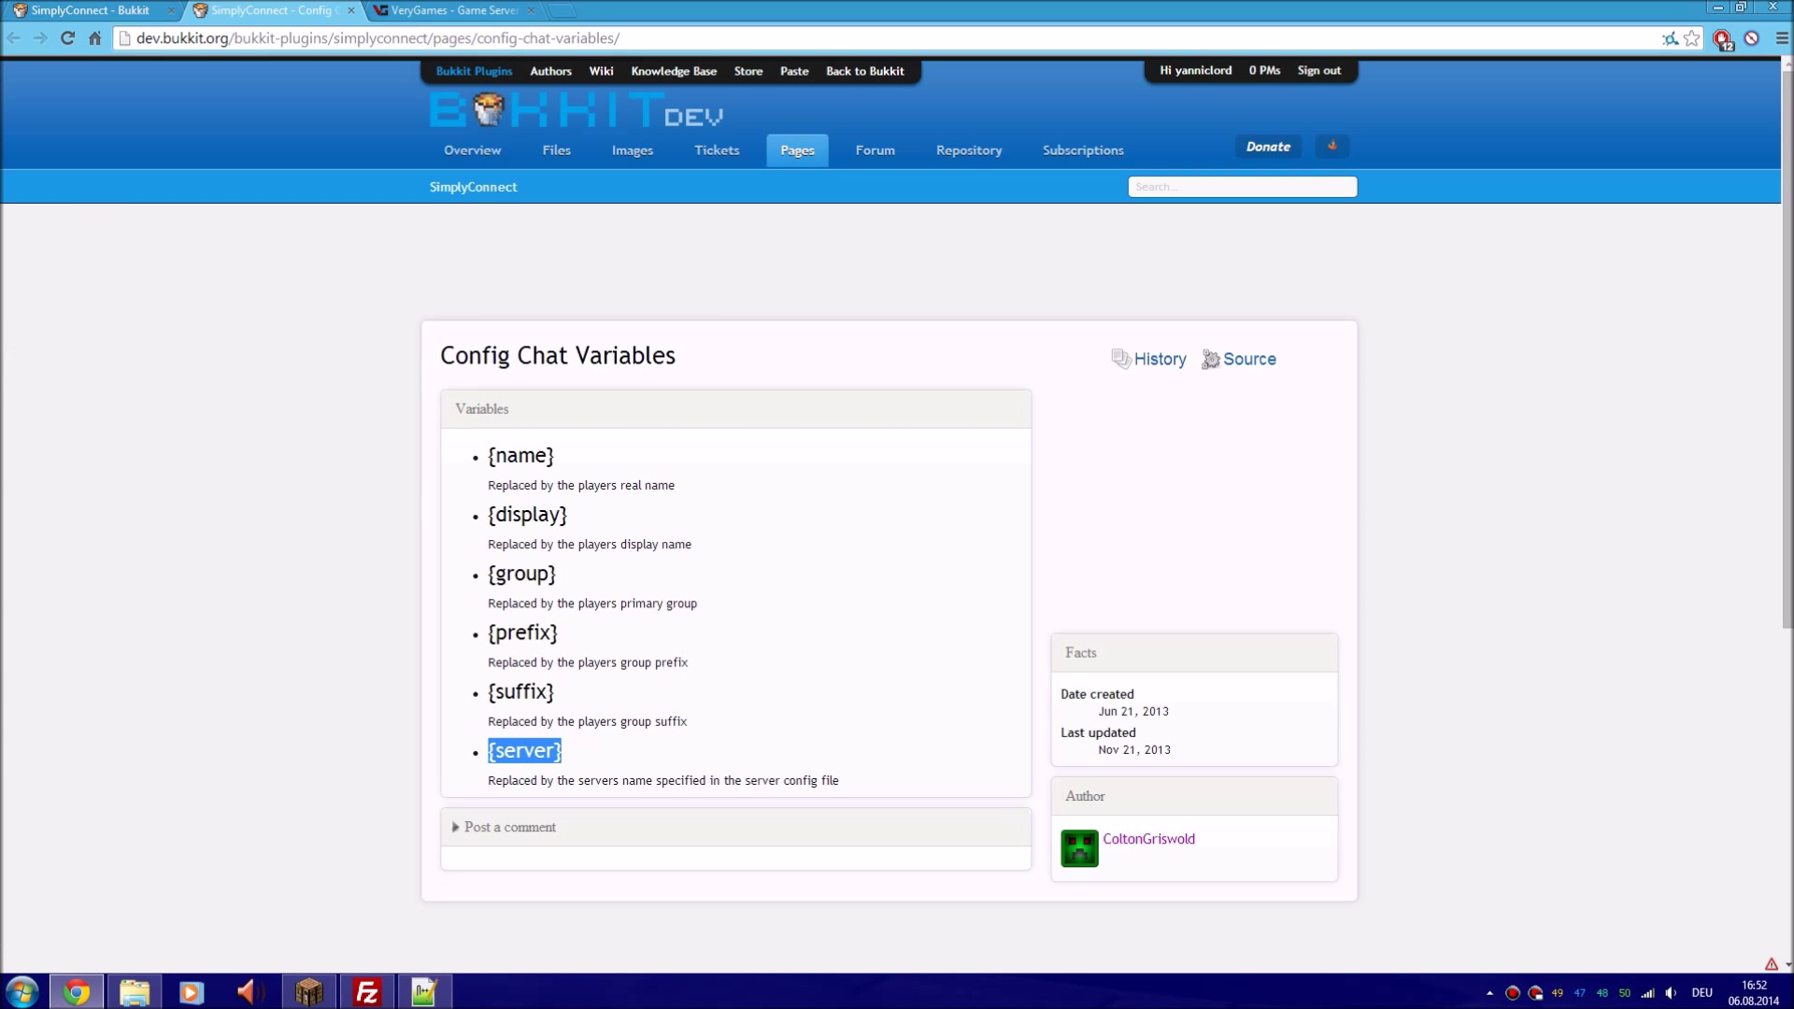
{"action": "key", "text": "alt+Tab"}
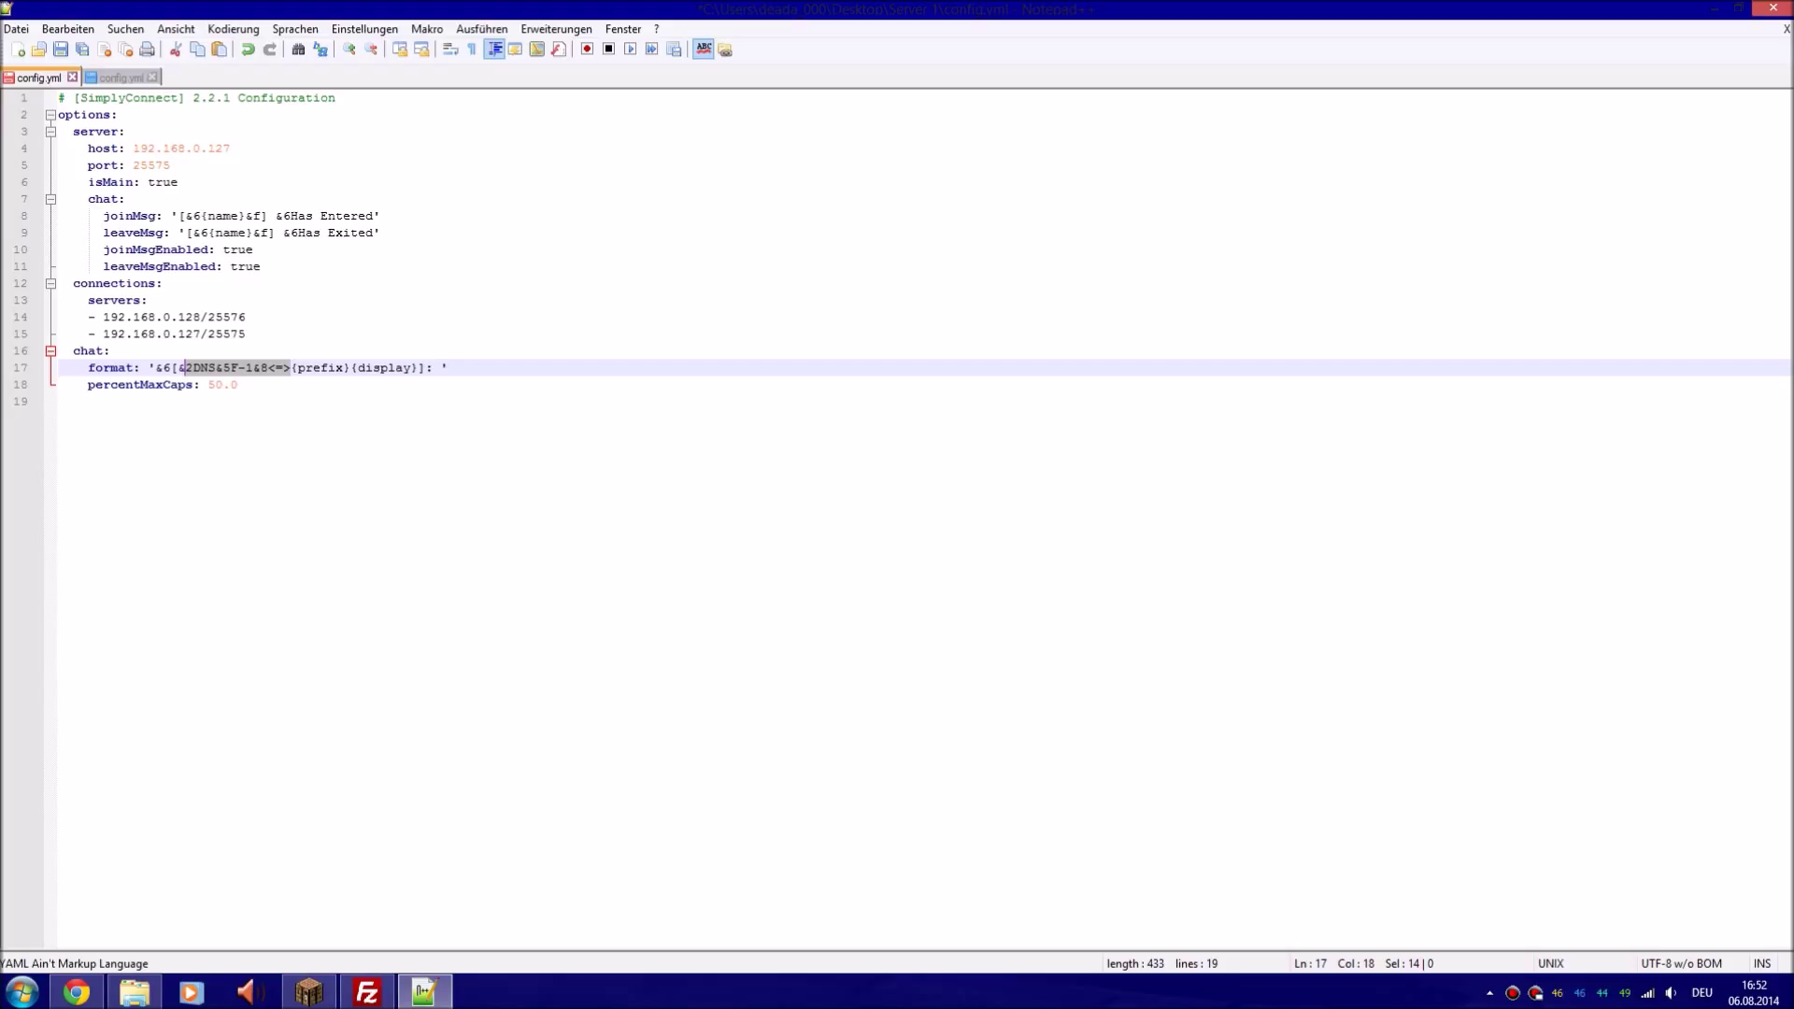
{"action": "key", "text": "Right"}
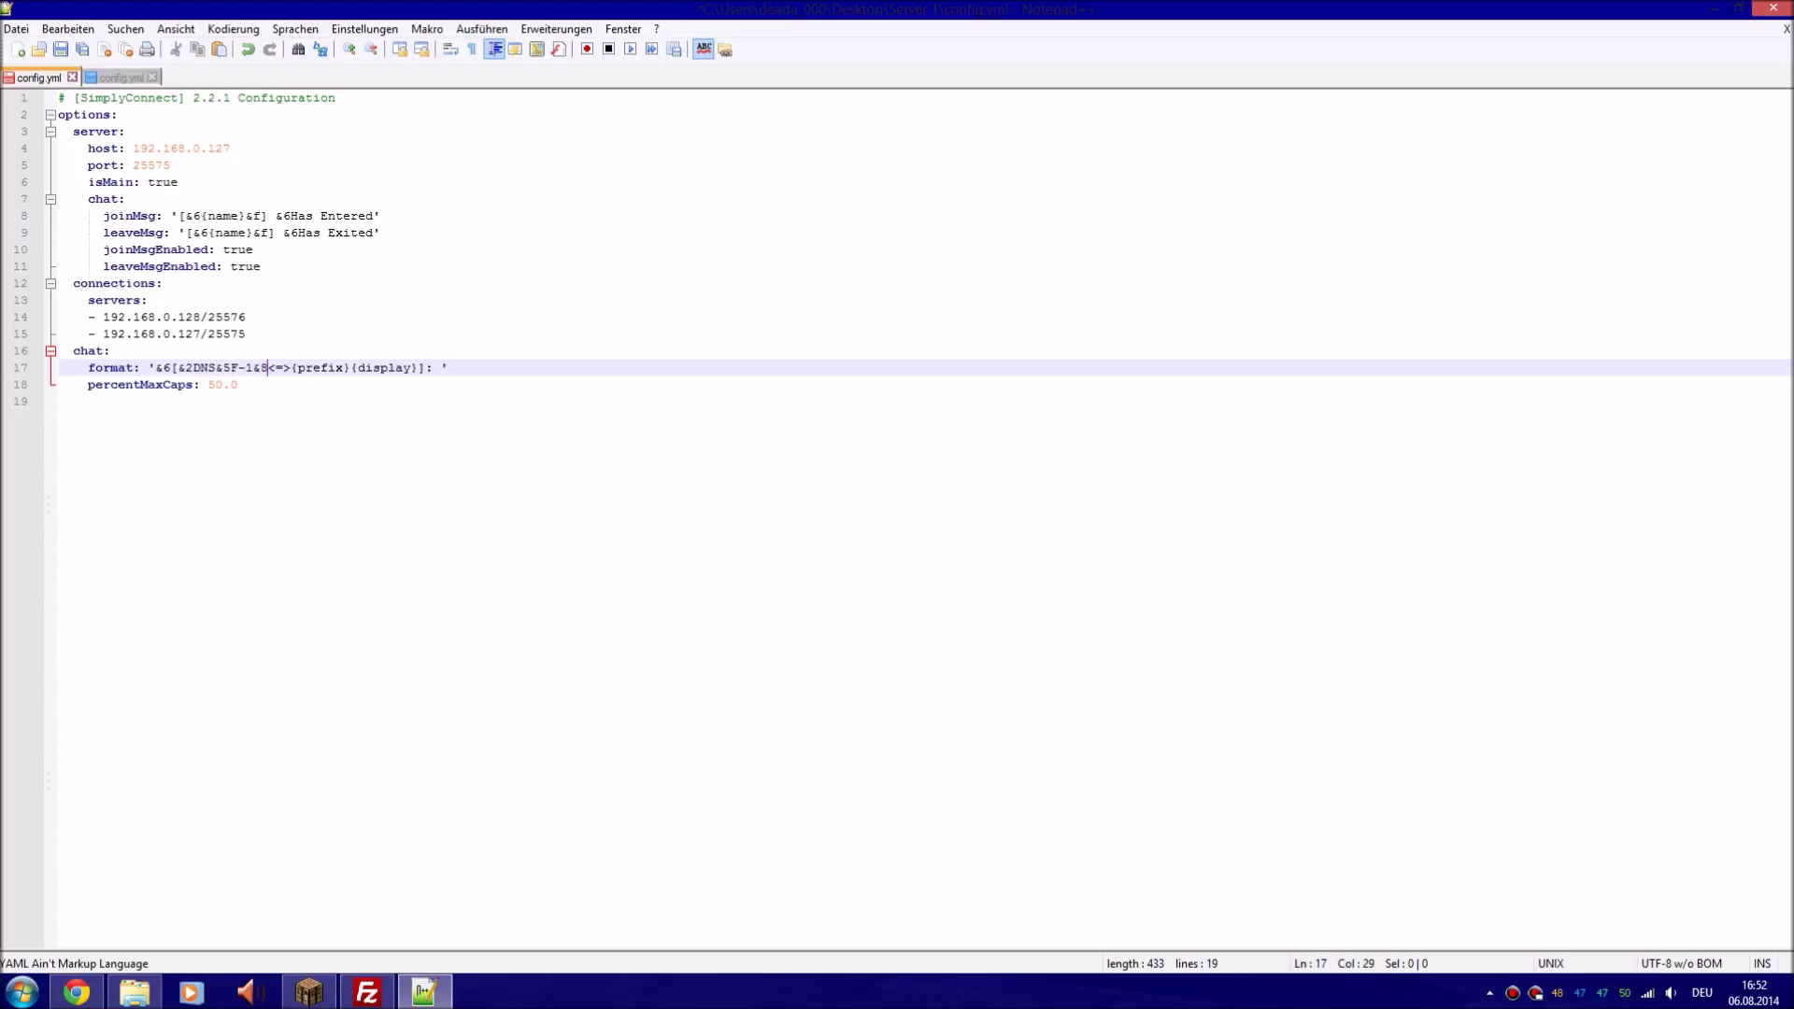
{"action": "left_click", "coordinate": [252, 367]}
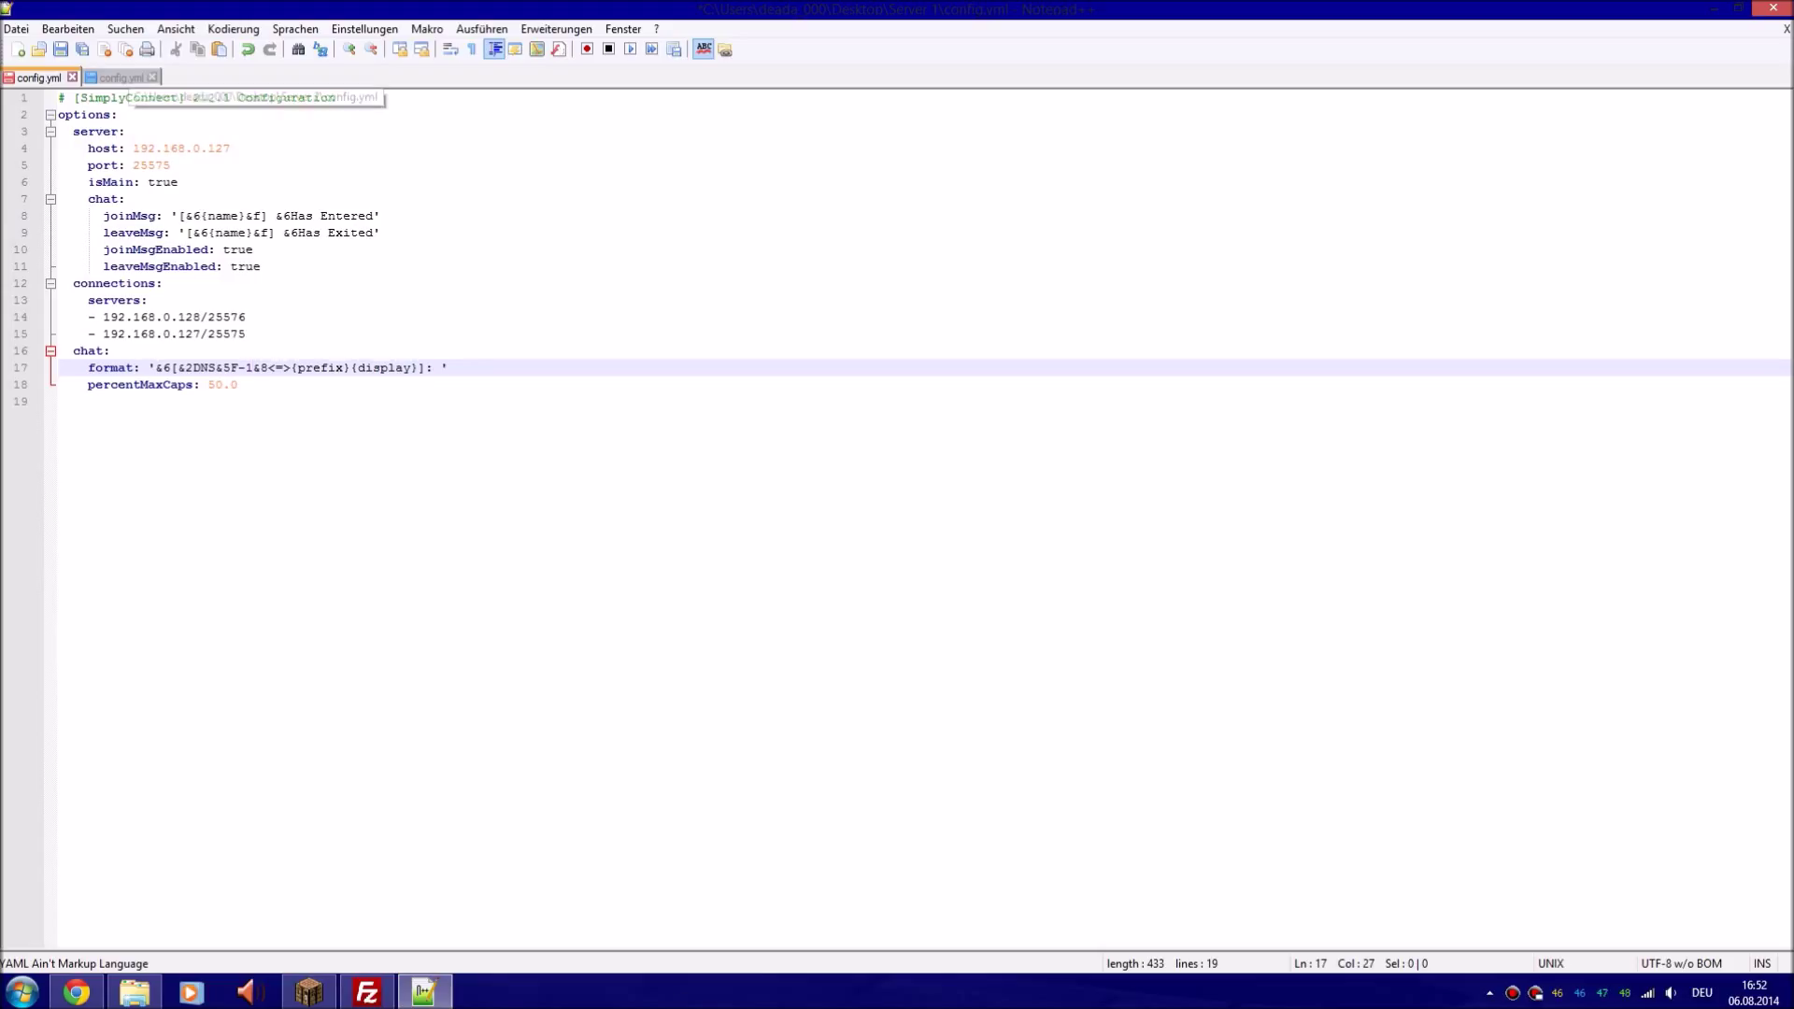
Save Server 1's config.yml and check the colour codes around the server number in Server 2's chat format
{"action": "key", "text": "ctrl+s"}
{"action": "left_click", "coordinate": [177, 182]}
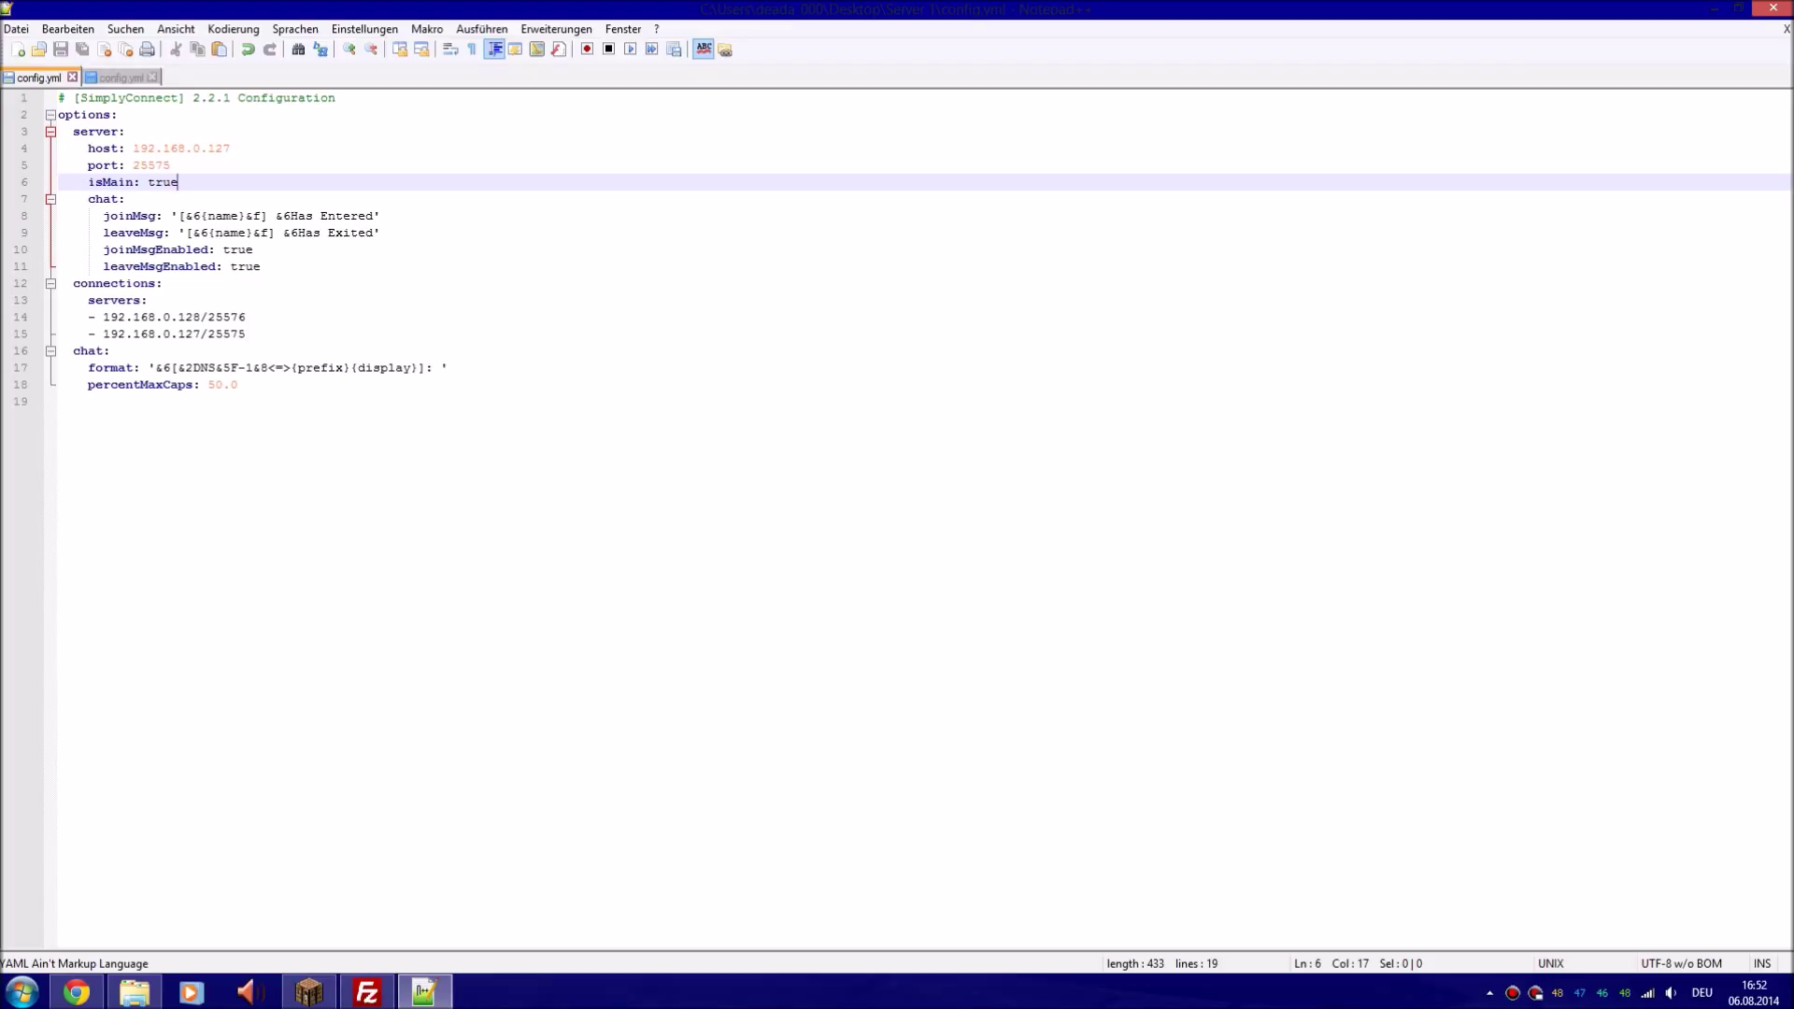
{"action": "left_click", "coordinate": [120, 78]}
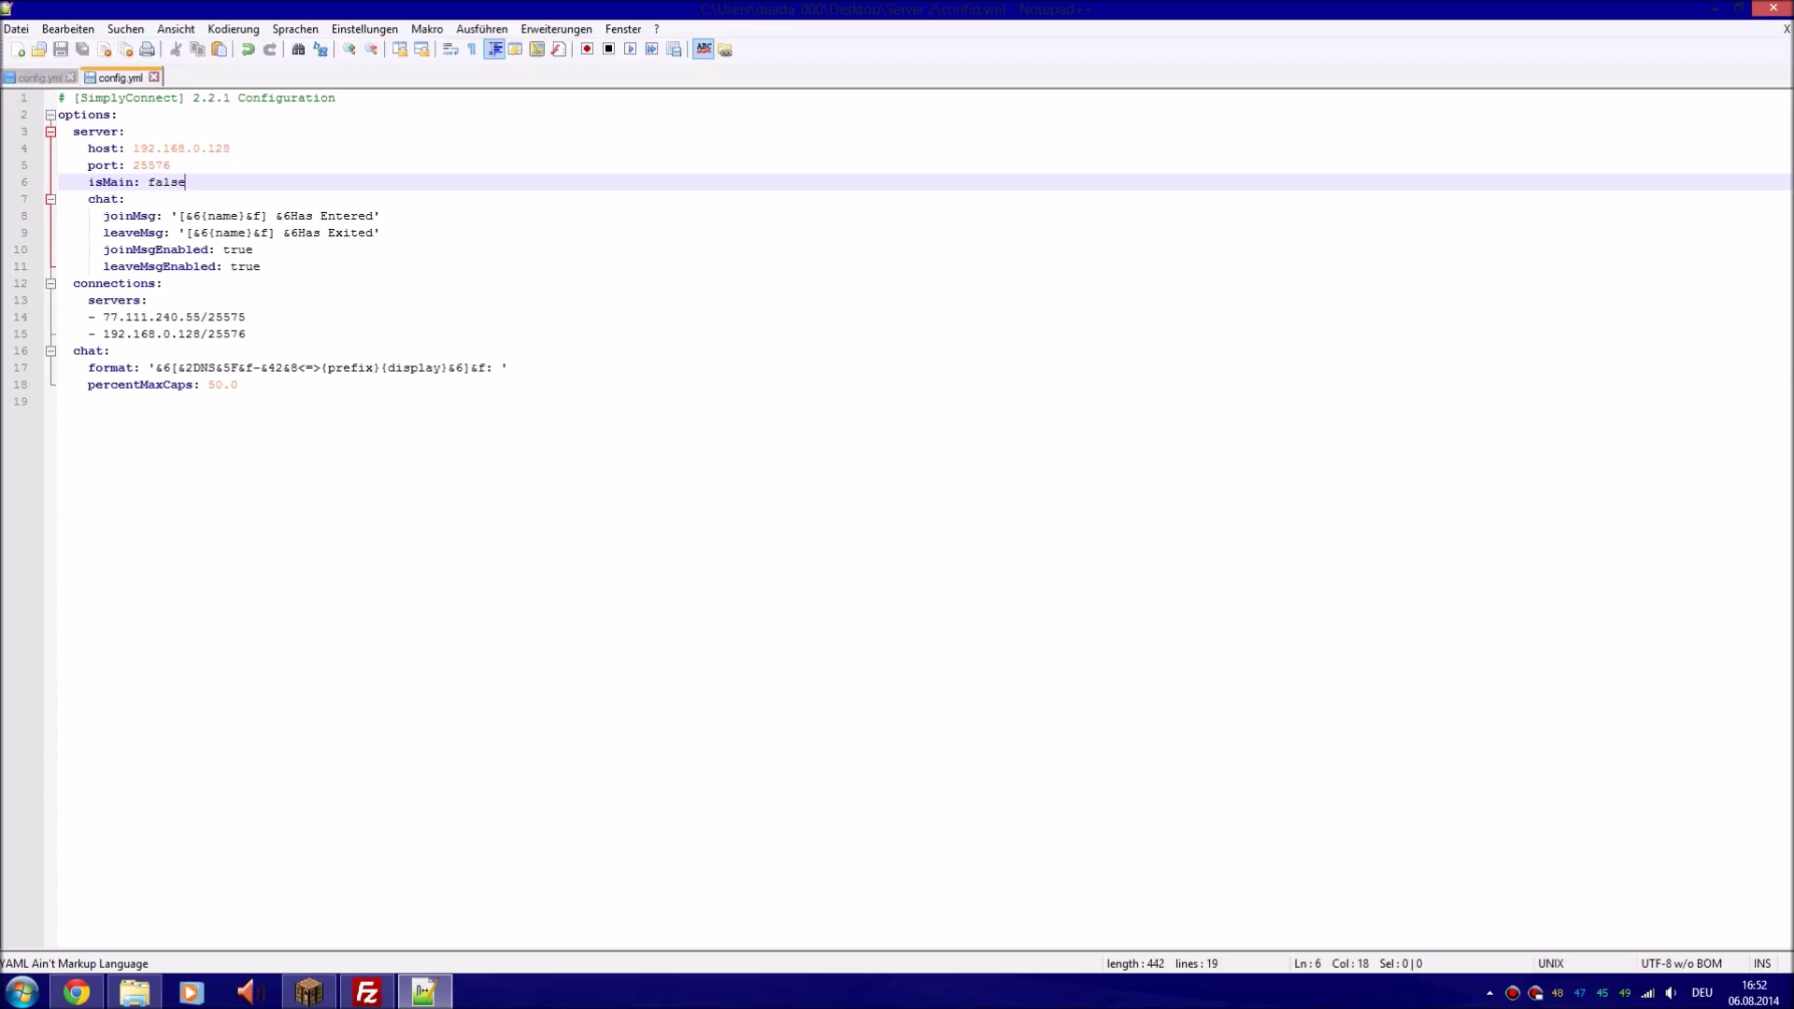
{"action": "left_click", "coordinate": [289, 368]}
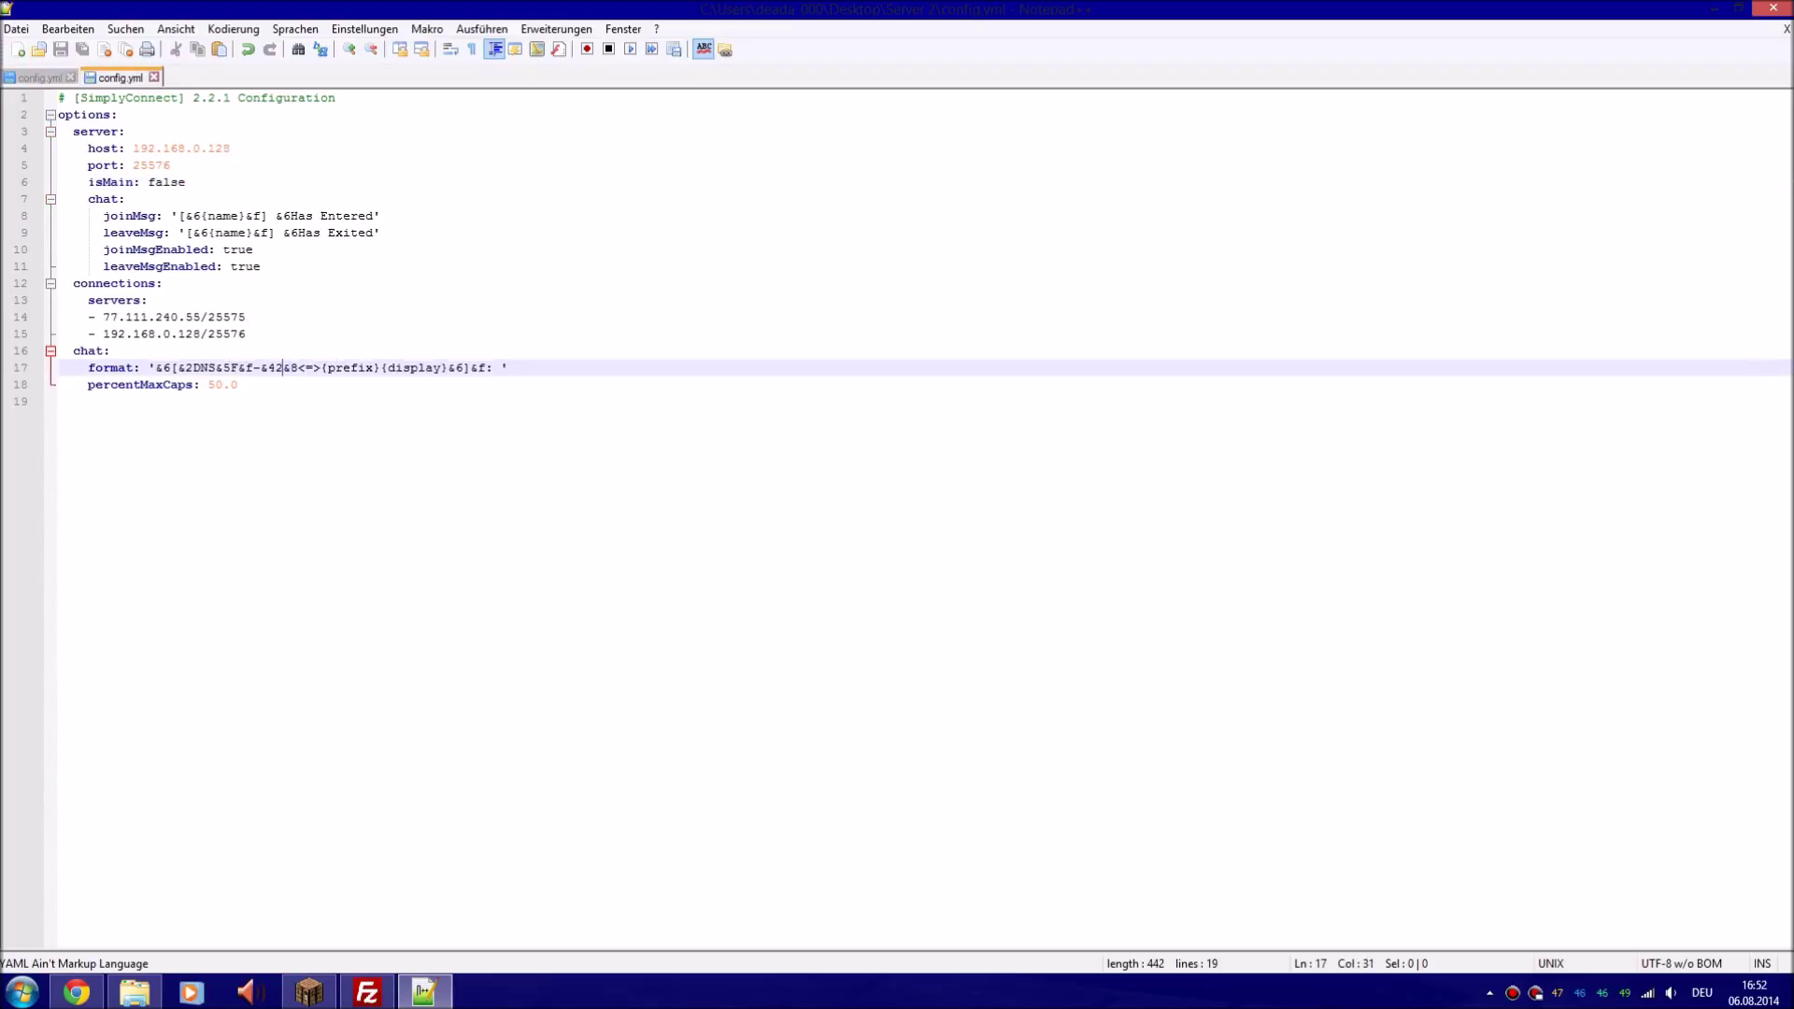
Insert &f before the hyphen and &4 before the 1 in Server 1's chat format, and save the file
{"action": "key", "text": "ctrl+Tab"}
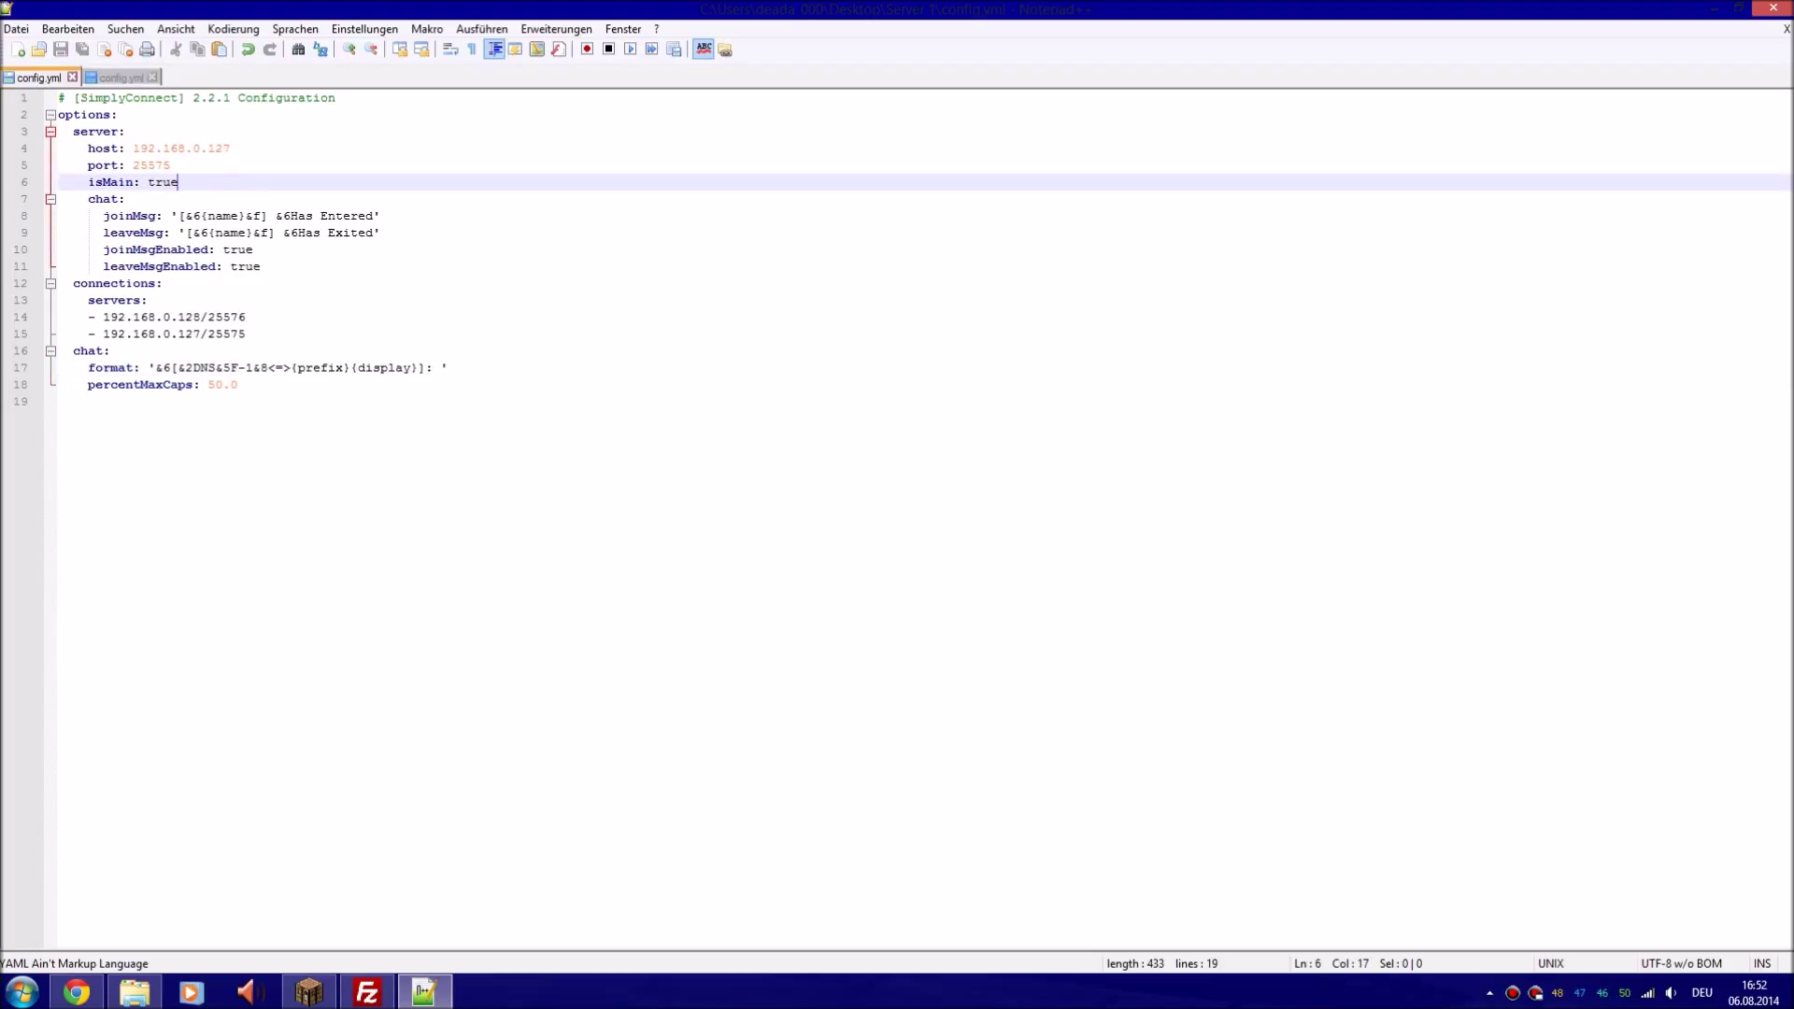
{"action": "left_click", "coordinate": [238, 367]}
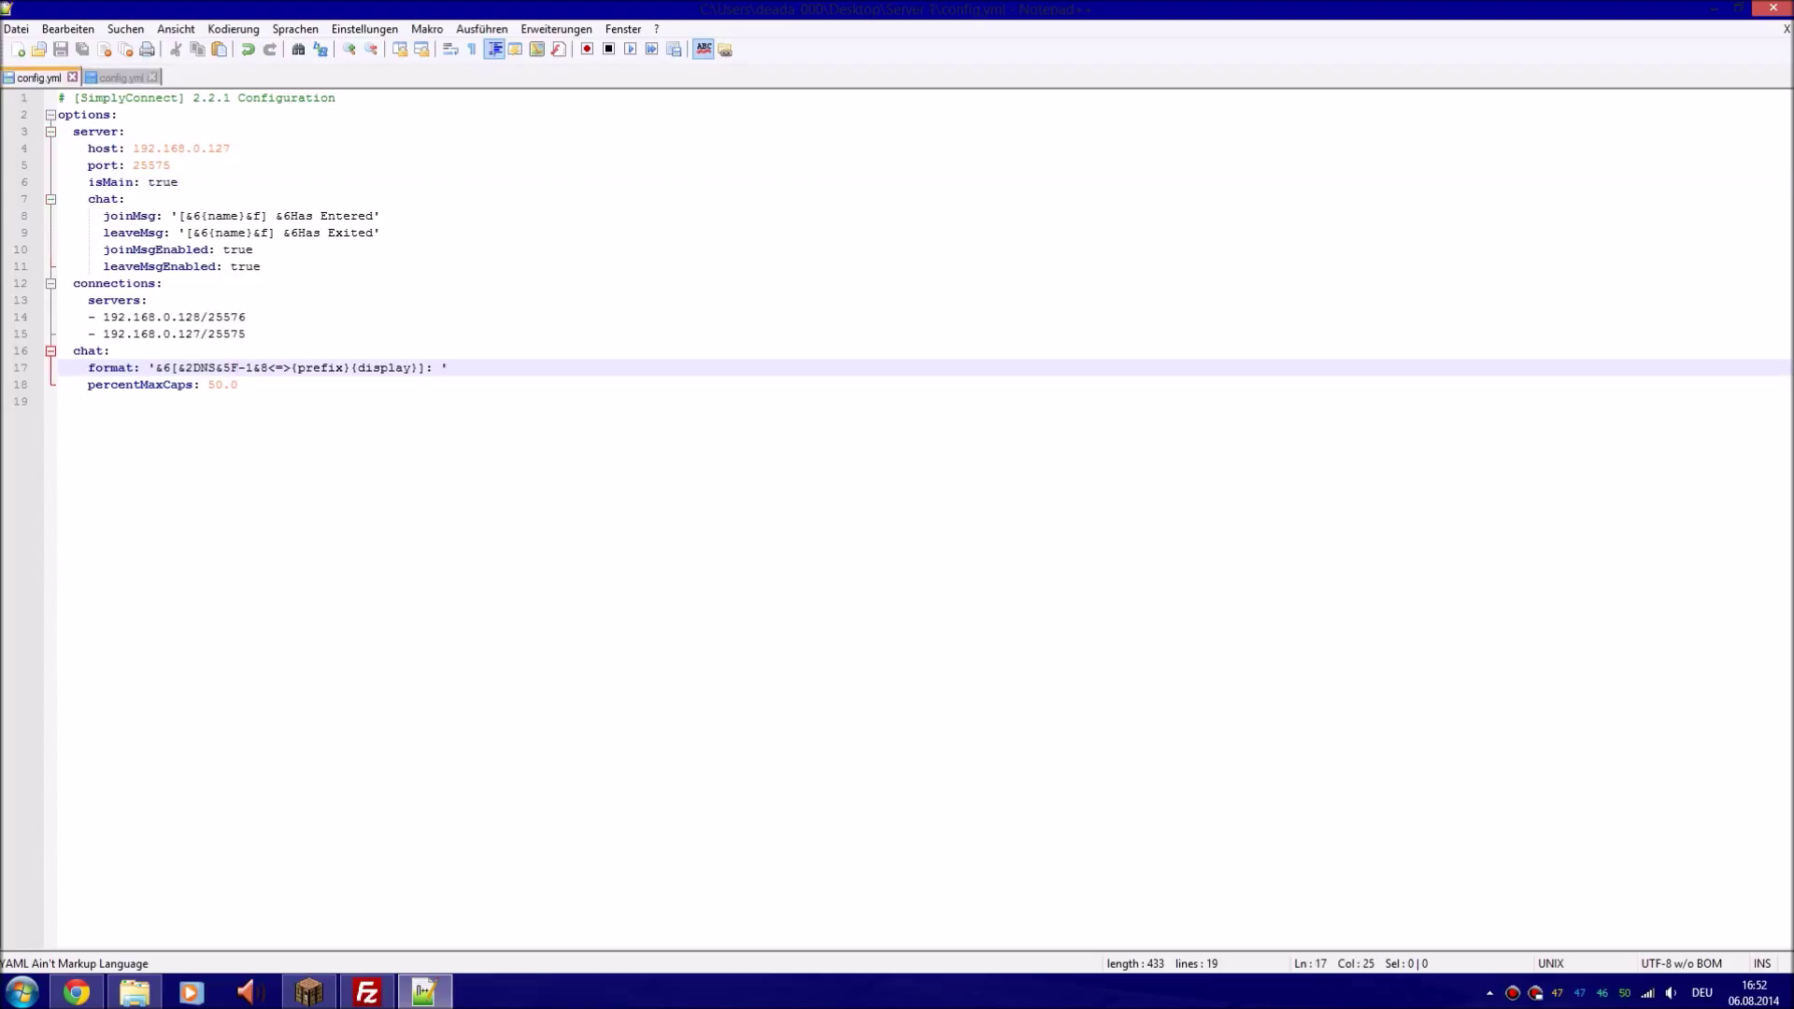
{"action": "type", "text": "&f"}
{"action": "key", "text": "Right"}
{"action": "type", "text": "&4"}
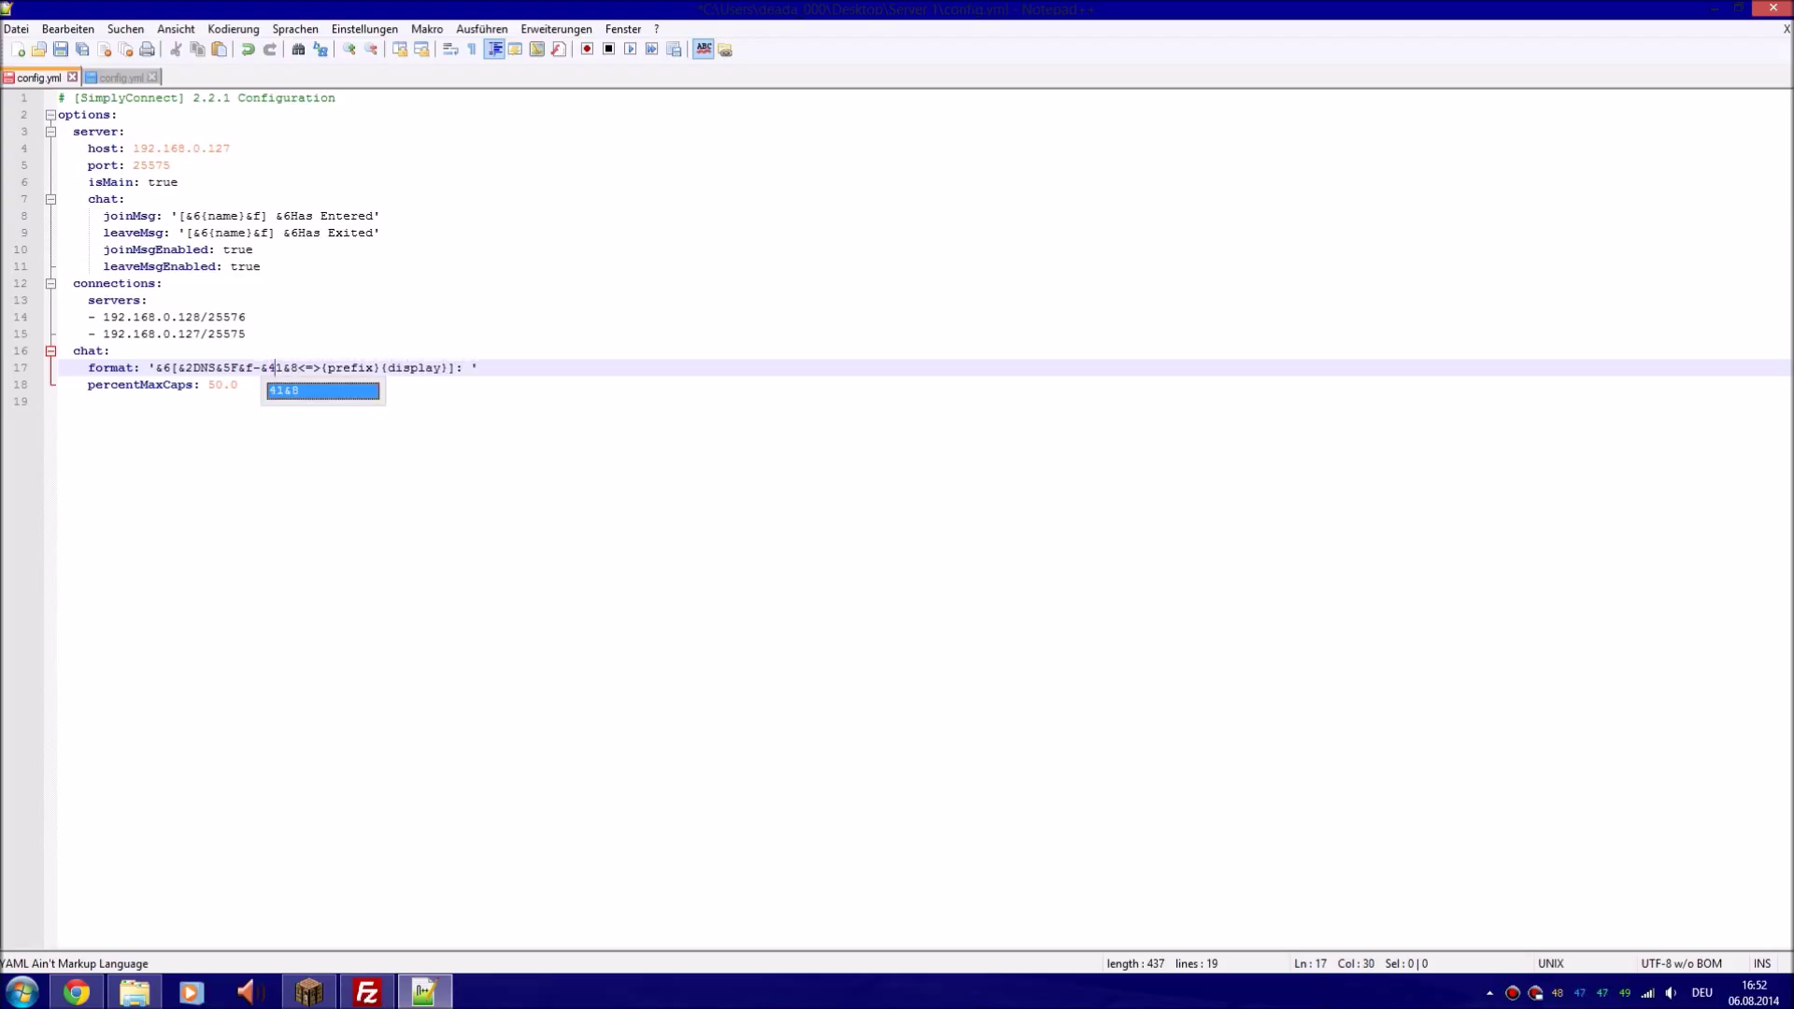
{"action": "left_click", "coordinate": [245, 317]}
{"action": "key", "text": "ctrl+s"}
Delete the first server entry under connections in Server 2's config.yml, leaving its line empty
{"action": "left_click", "coordinate": [121, 77]}
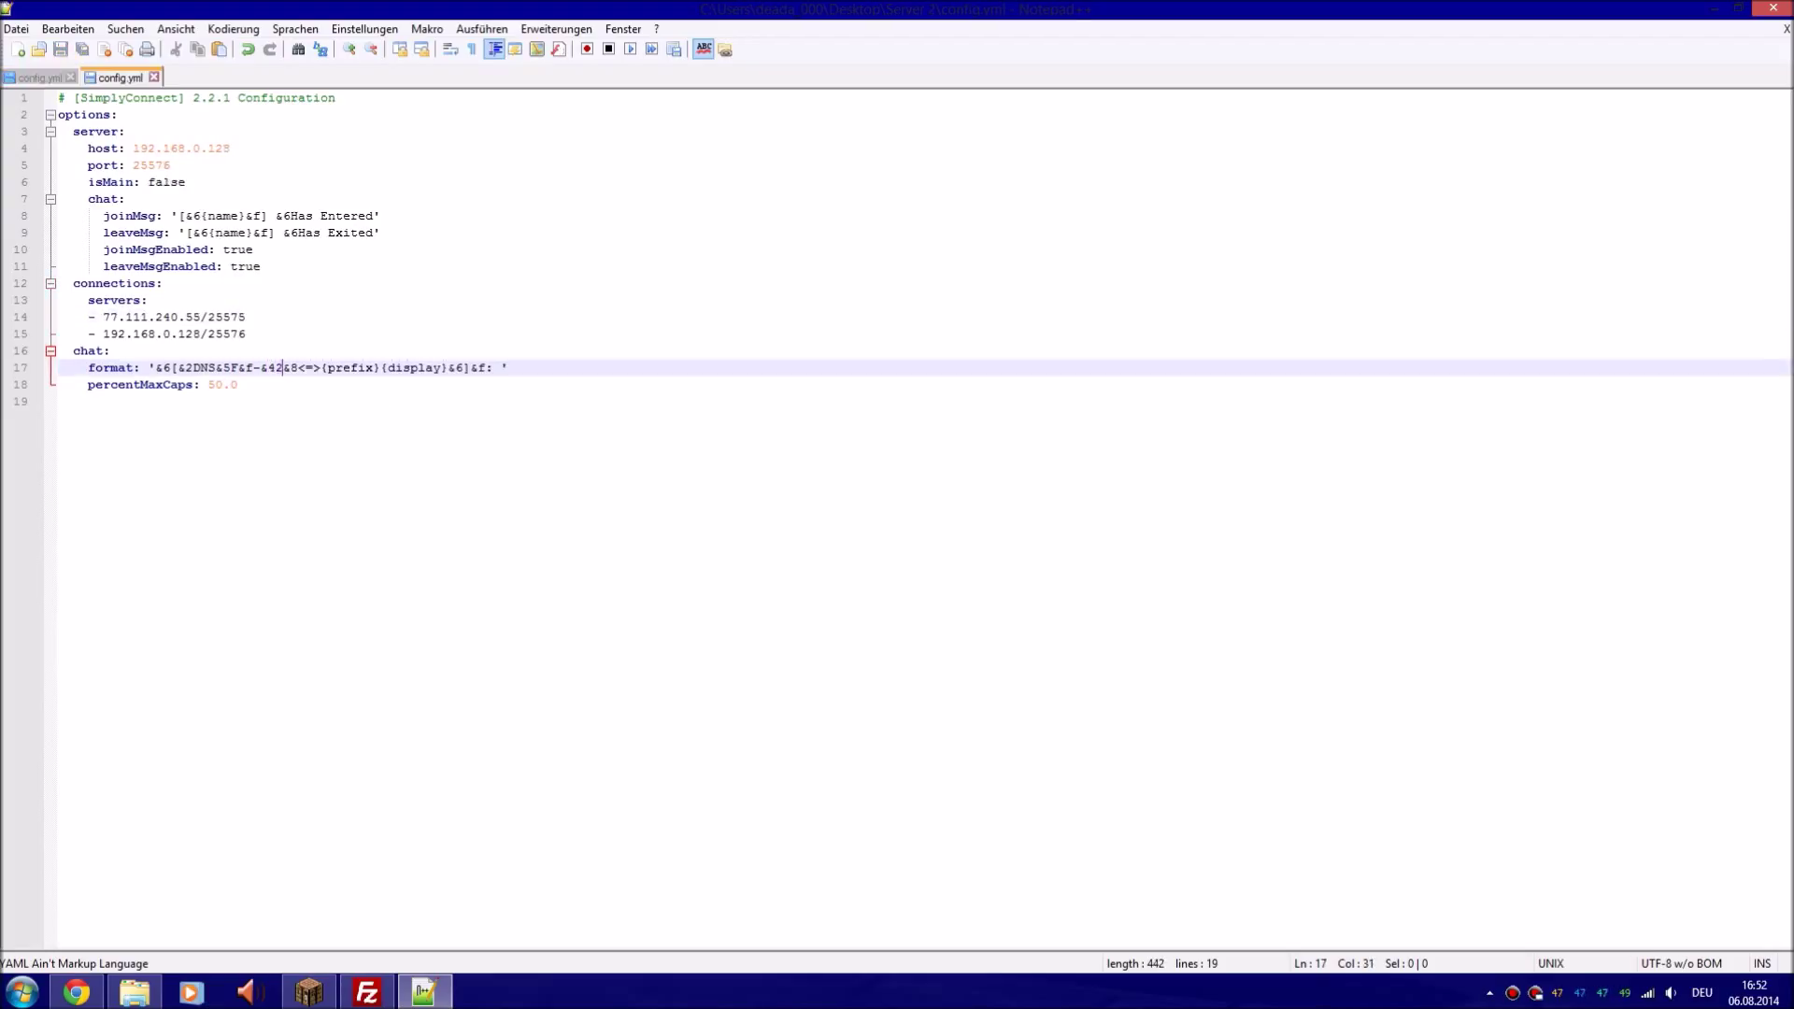
{"action": "left_click", "coordinate": [246, 333]}
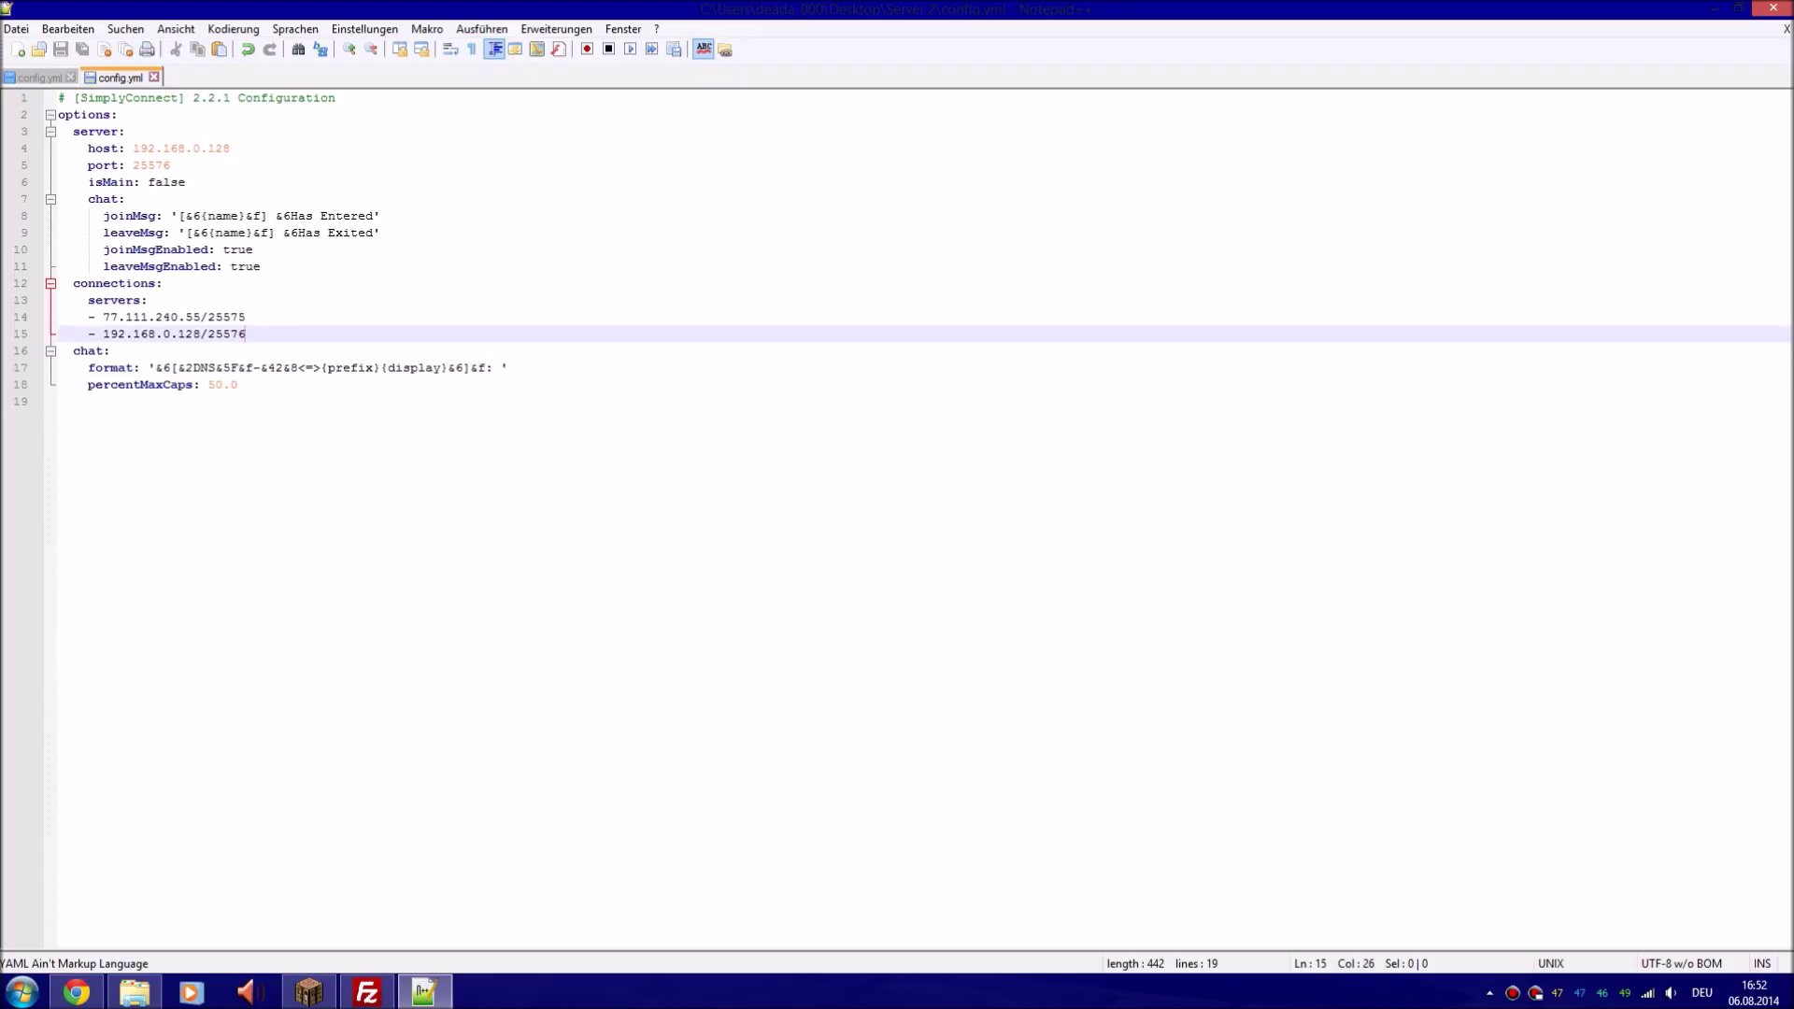
{"action": "key", "text": "Up"}
{"action": "key", "text": "shift+Home"}
{"action": "key", "text": "shift+Home"}
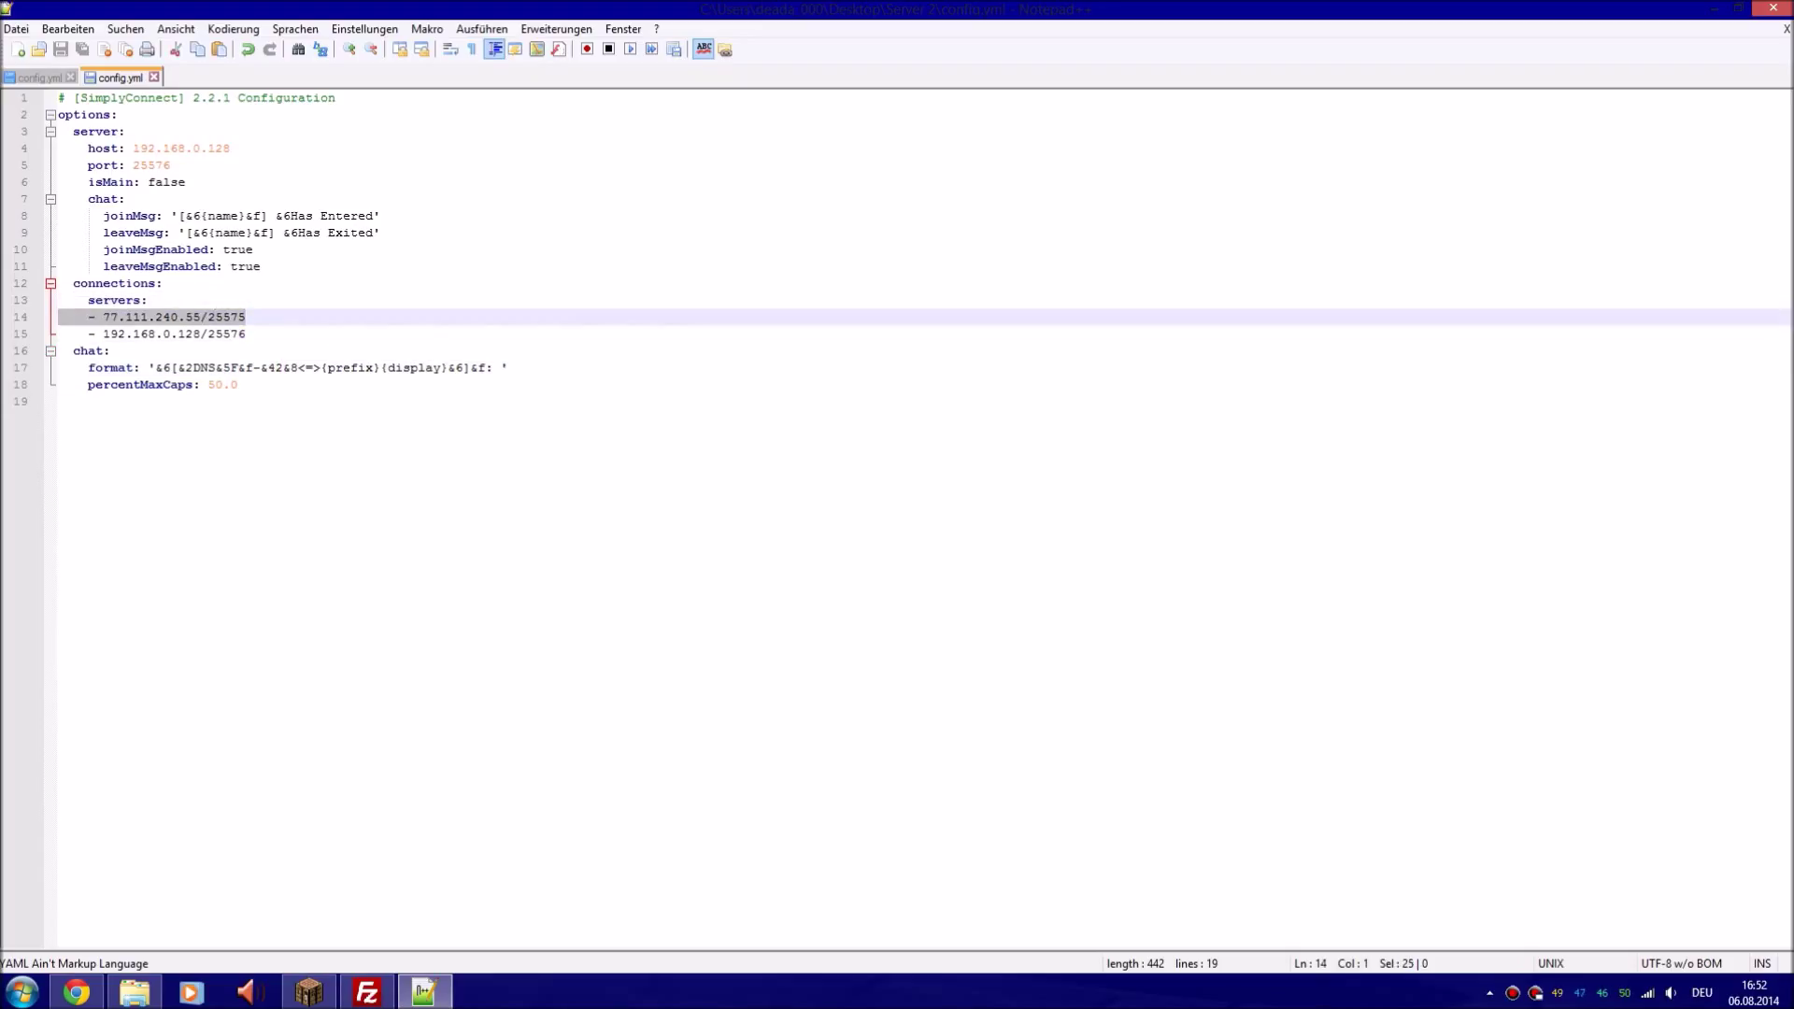
{"action": "key", "text": "BackSpace"}
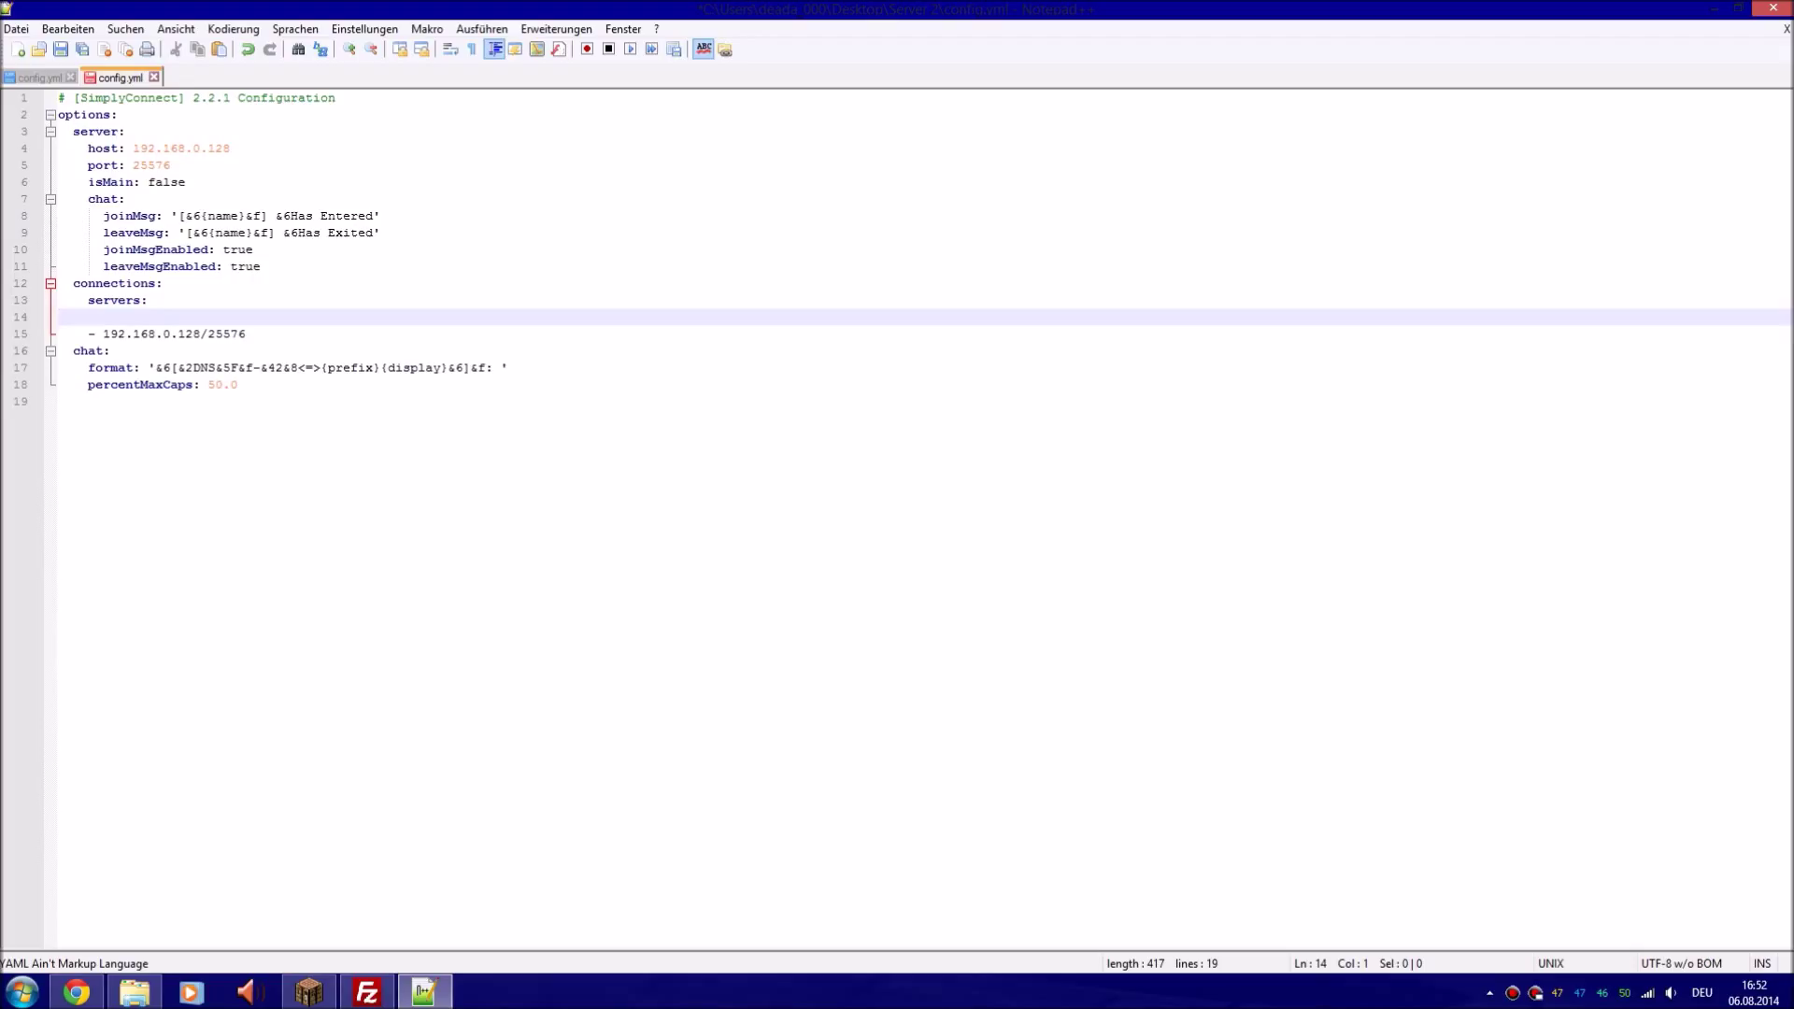
Copy the 192.168.0.127/25575 entry from Server 1's connections into the empty line of Server 2's server list, and save the file
{"action": "left_click", "coordinate": [37, 78]}
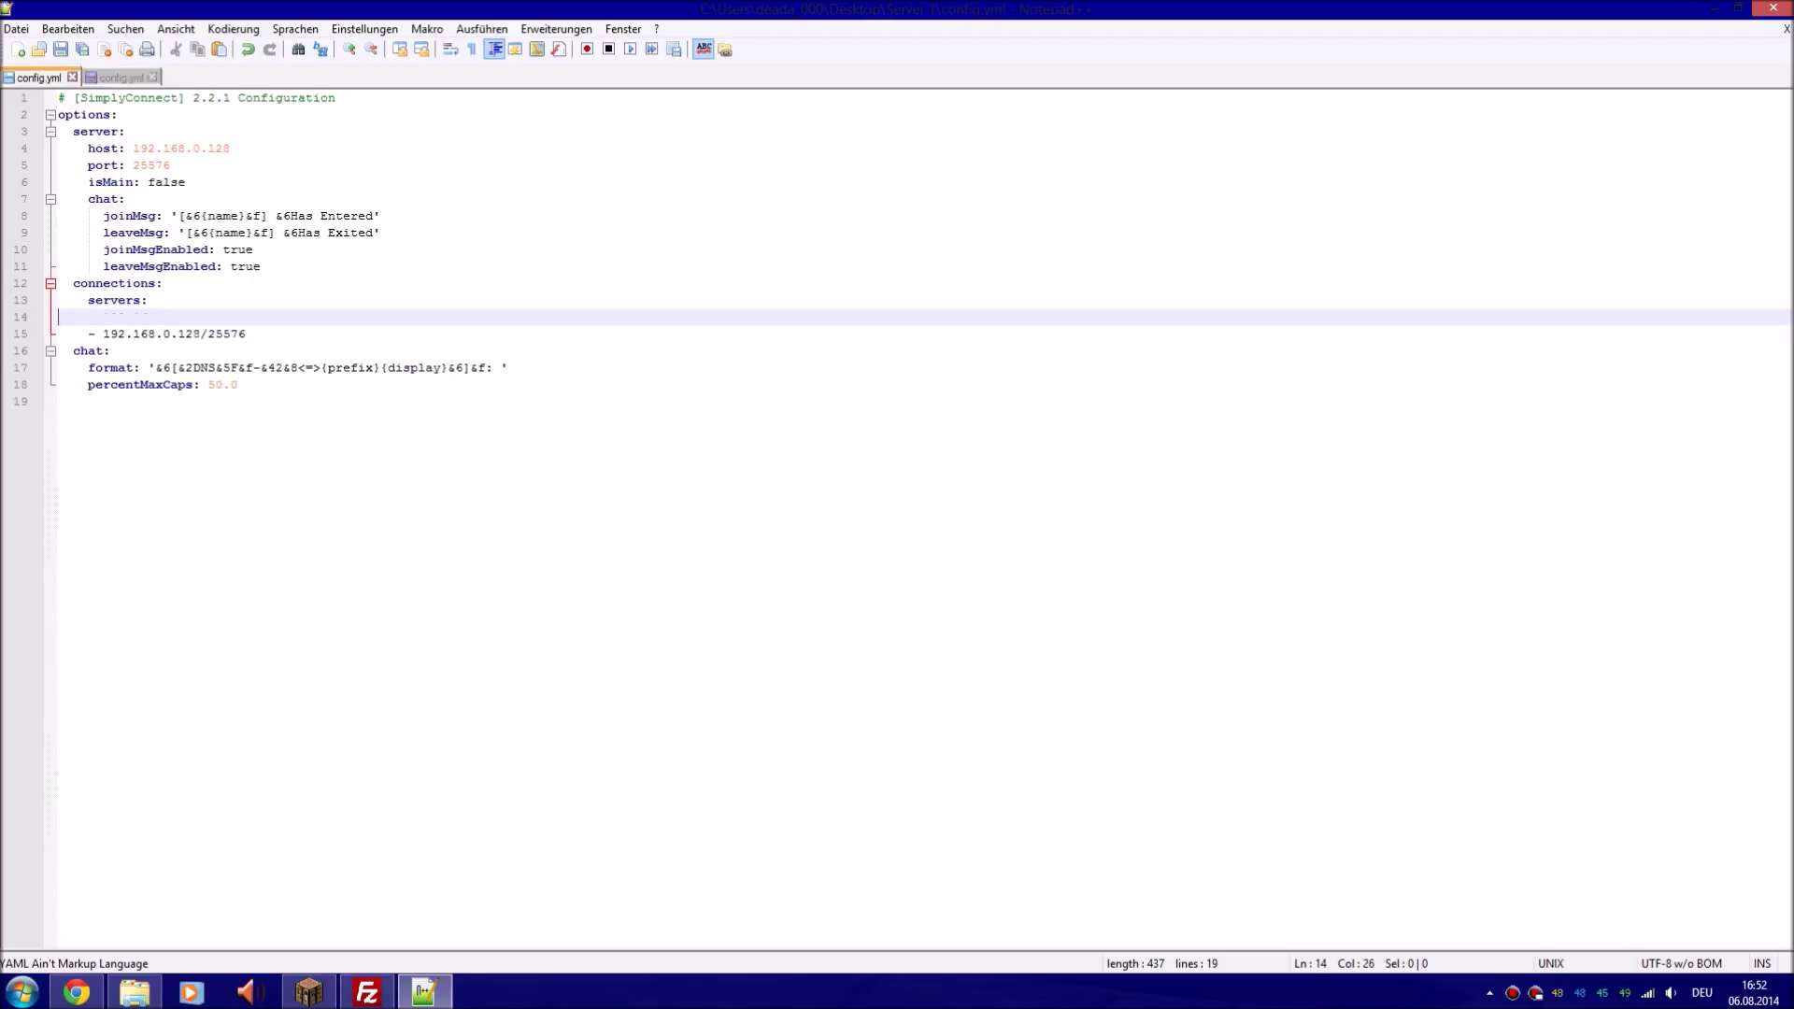
{"action": "key", "text": "Down"}
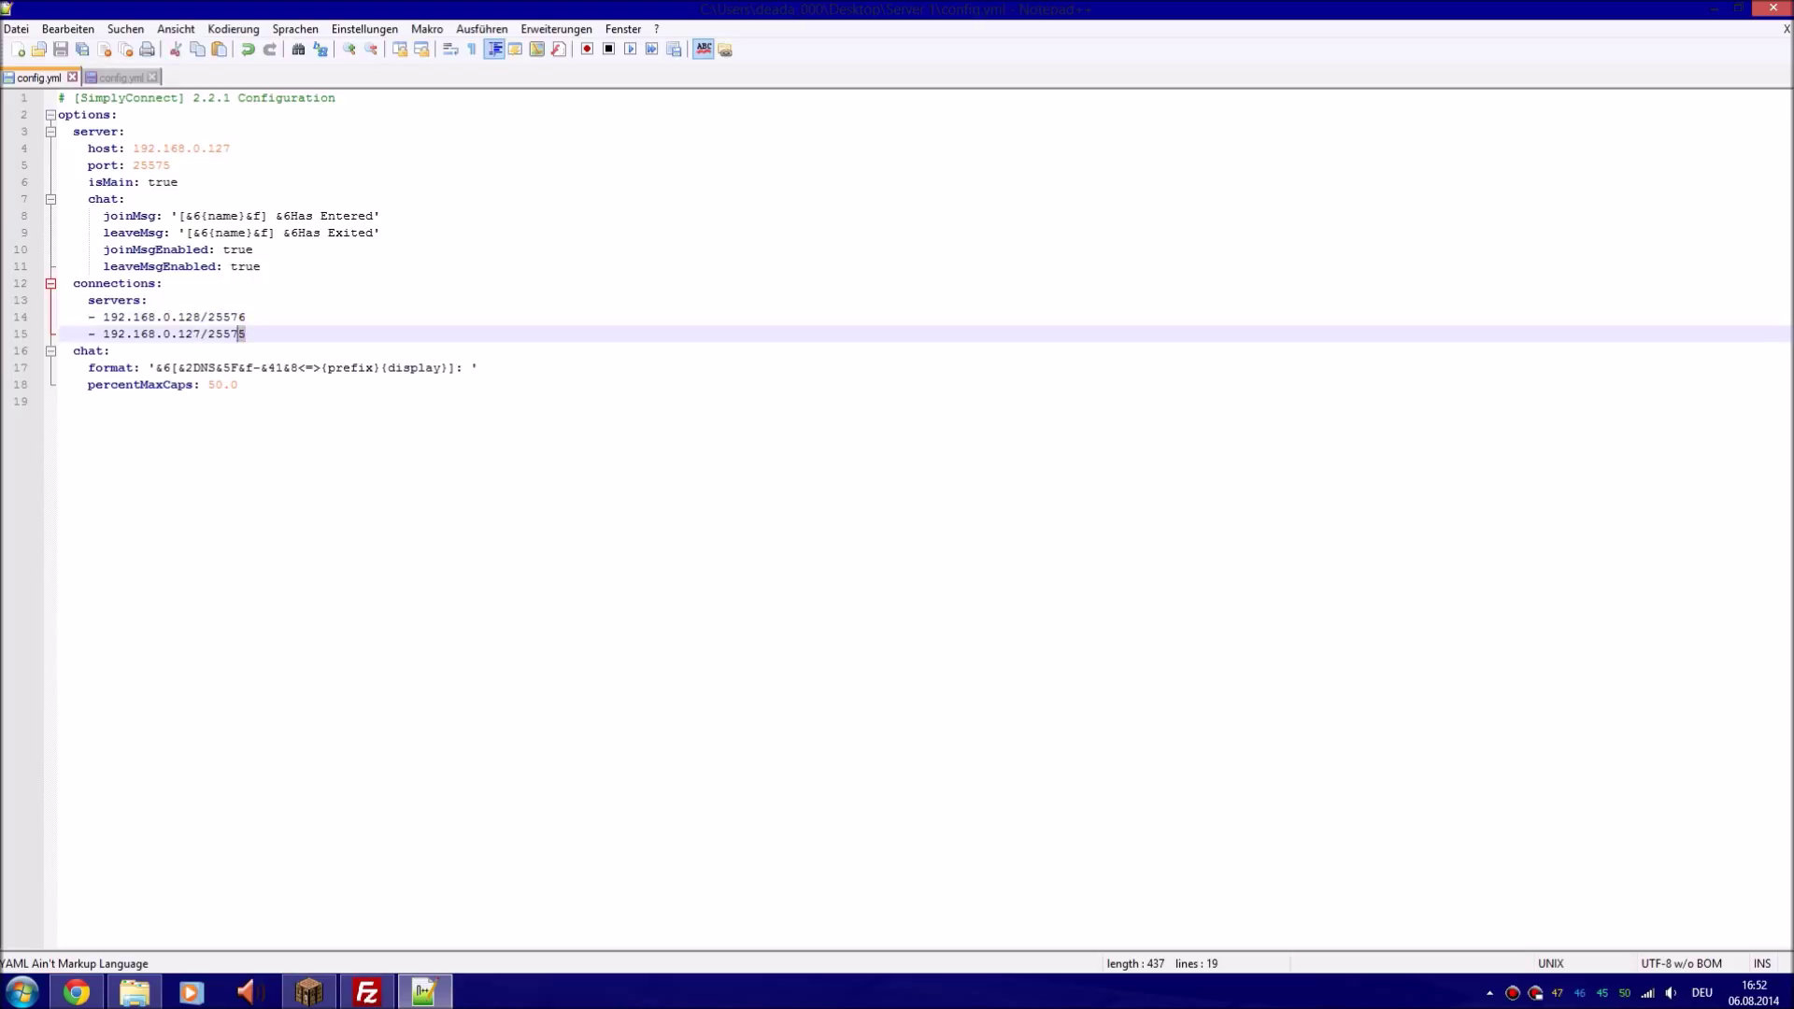
{"action": "key", "text": "shift+Home"}
{"action": "key", "text": "shift+Home"}
{"action": "key", "text": "ctrl+c"}
{"action": "left_click", "coordinate": [121, 77]}
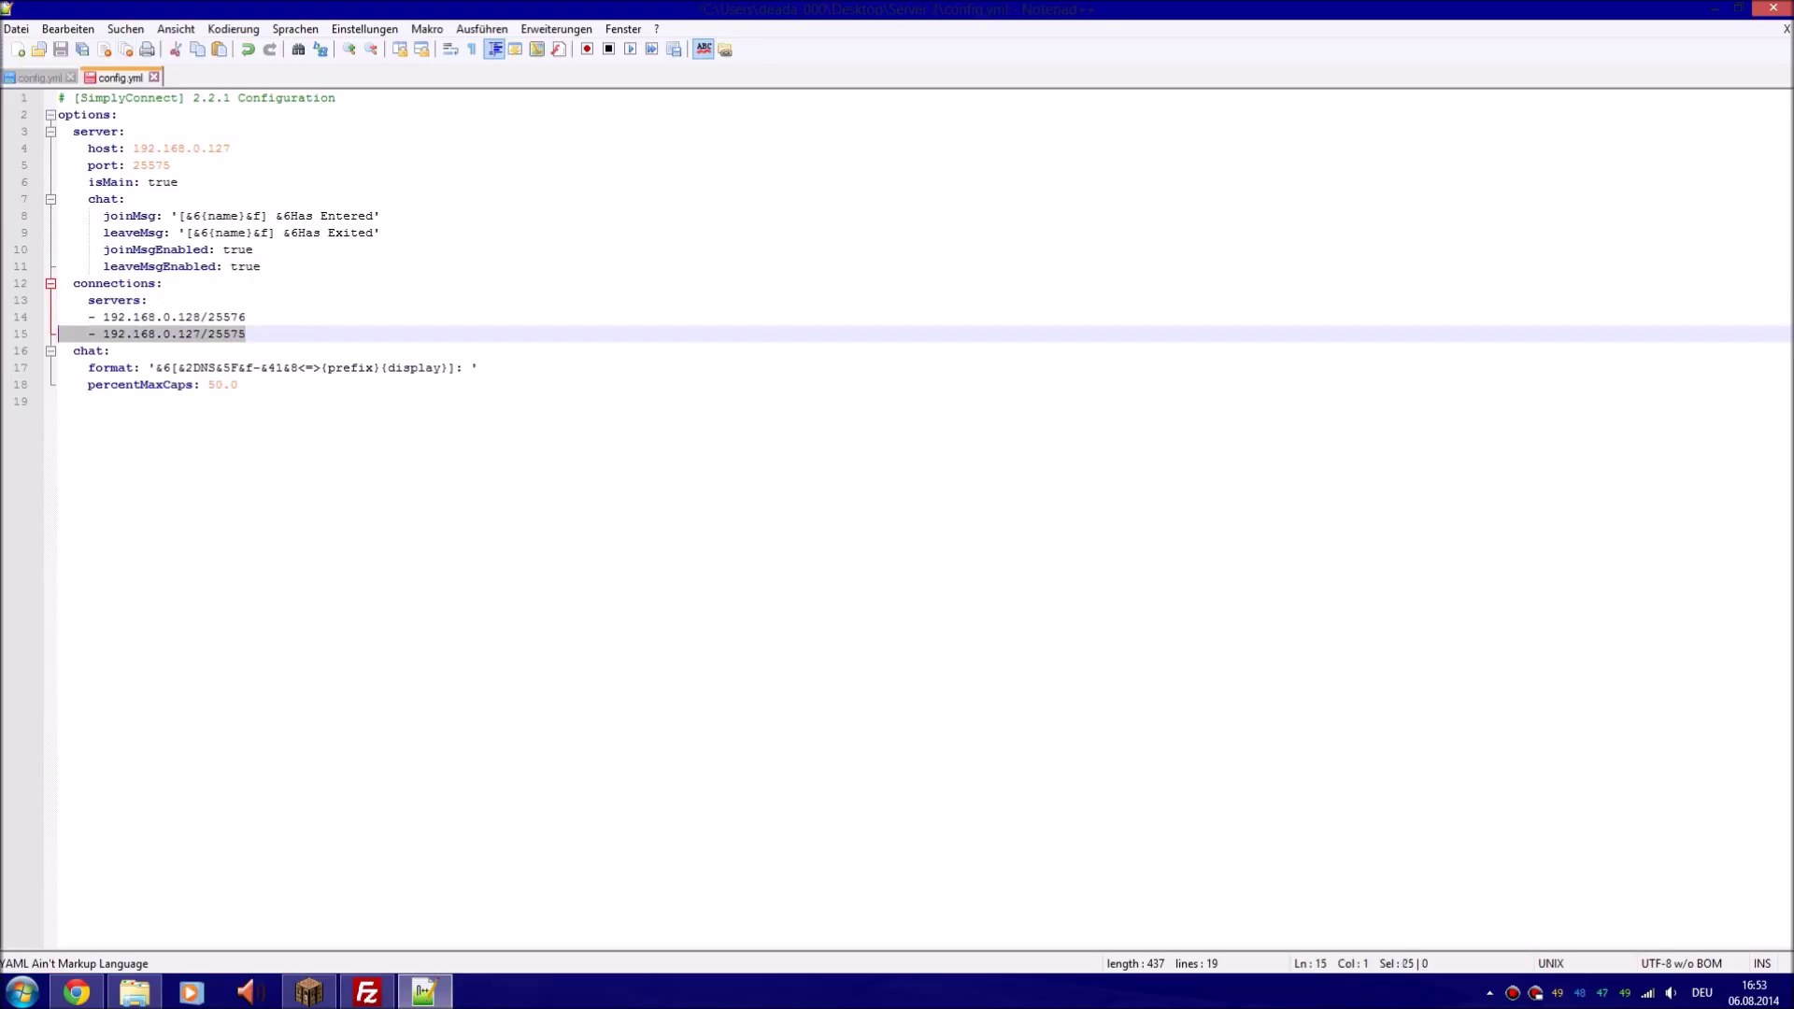
{"action": "key", "text": "ctrl+v"}
{"action": "key", "text": "Down"}
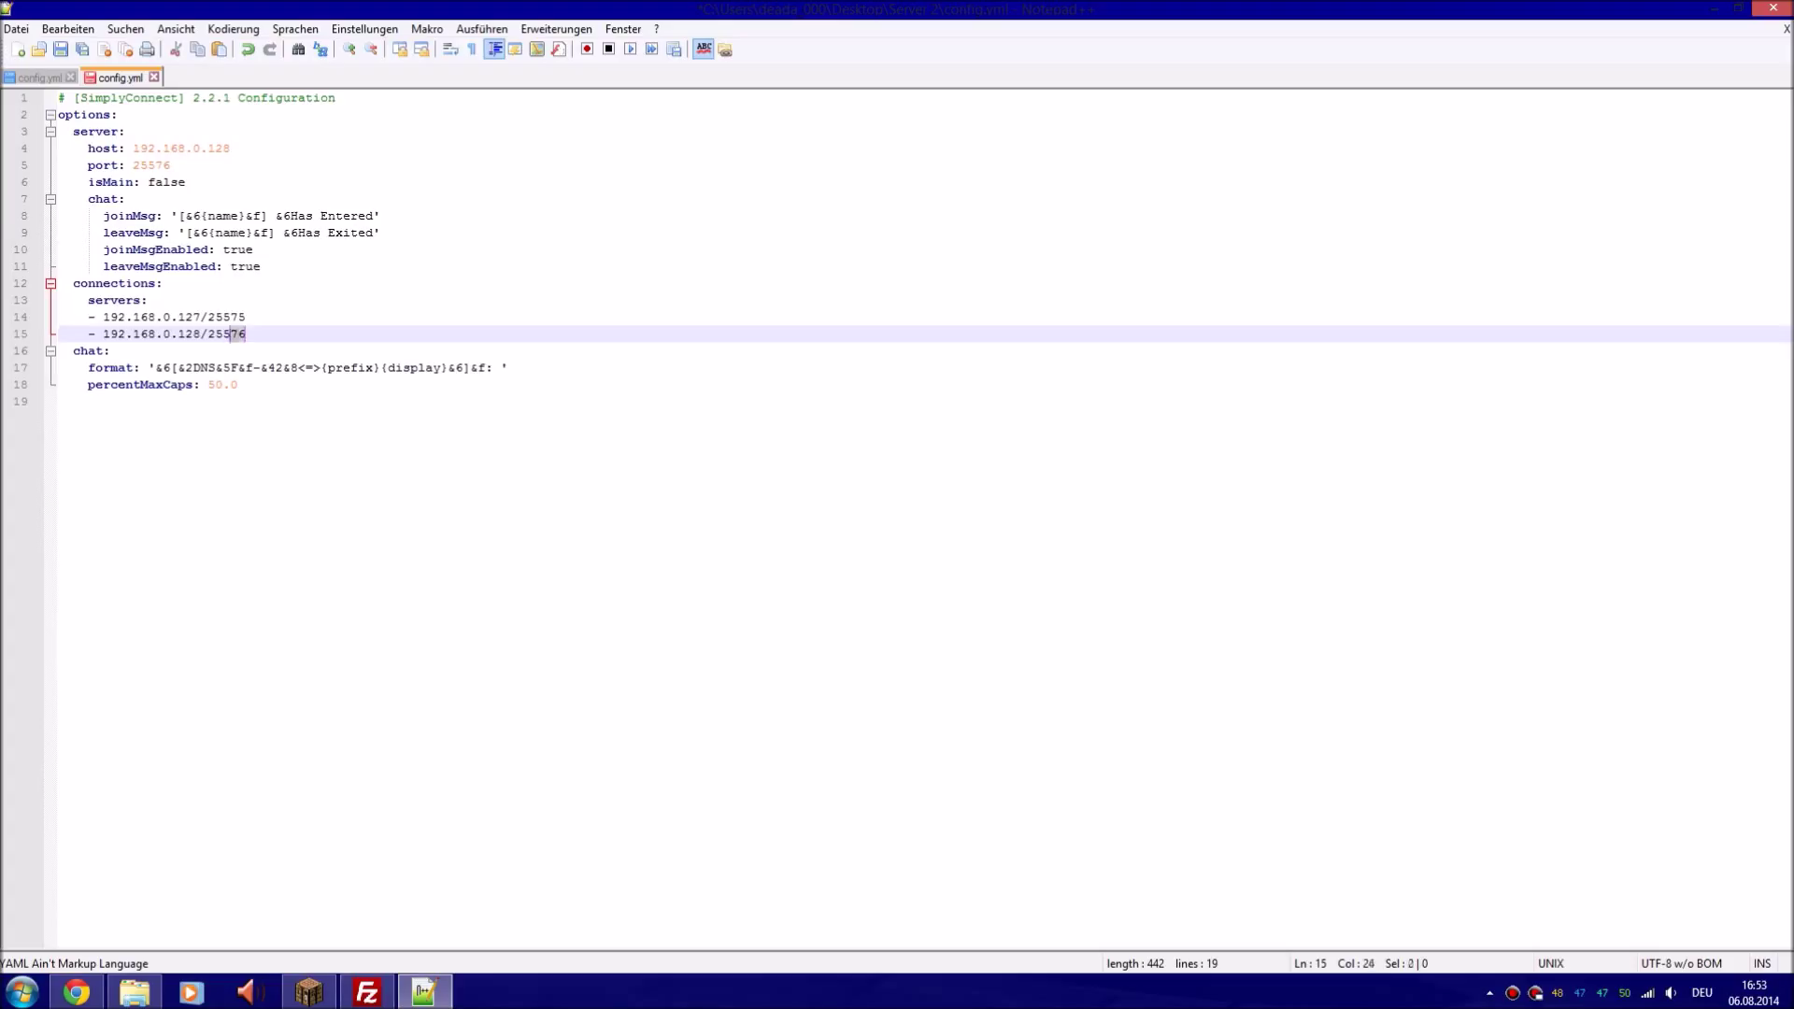
{"action": "key", "text": "shift+Up"}
{"action": "key", "text": "shift+Home"}
{"action": "key", "text": "shift+Home"}
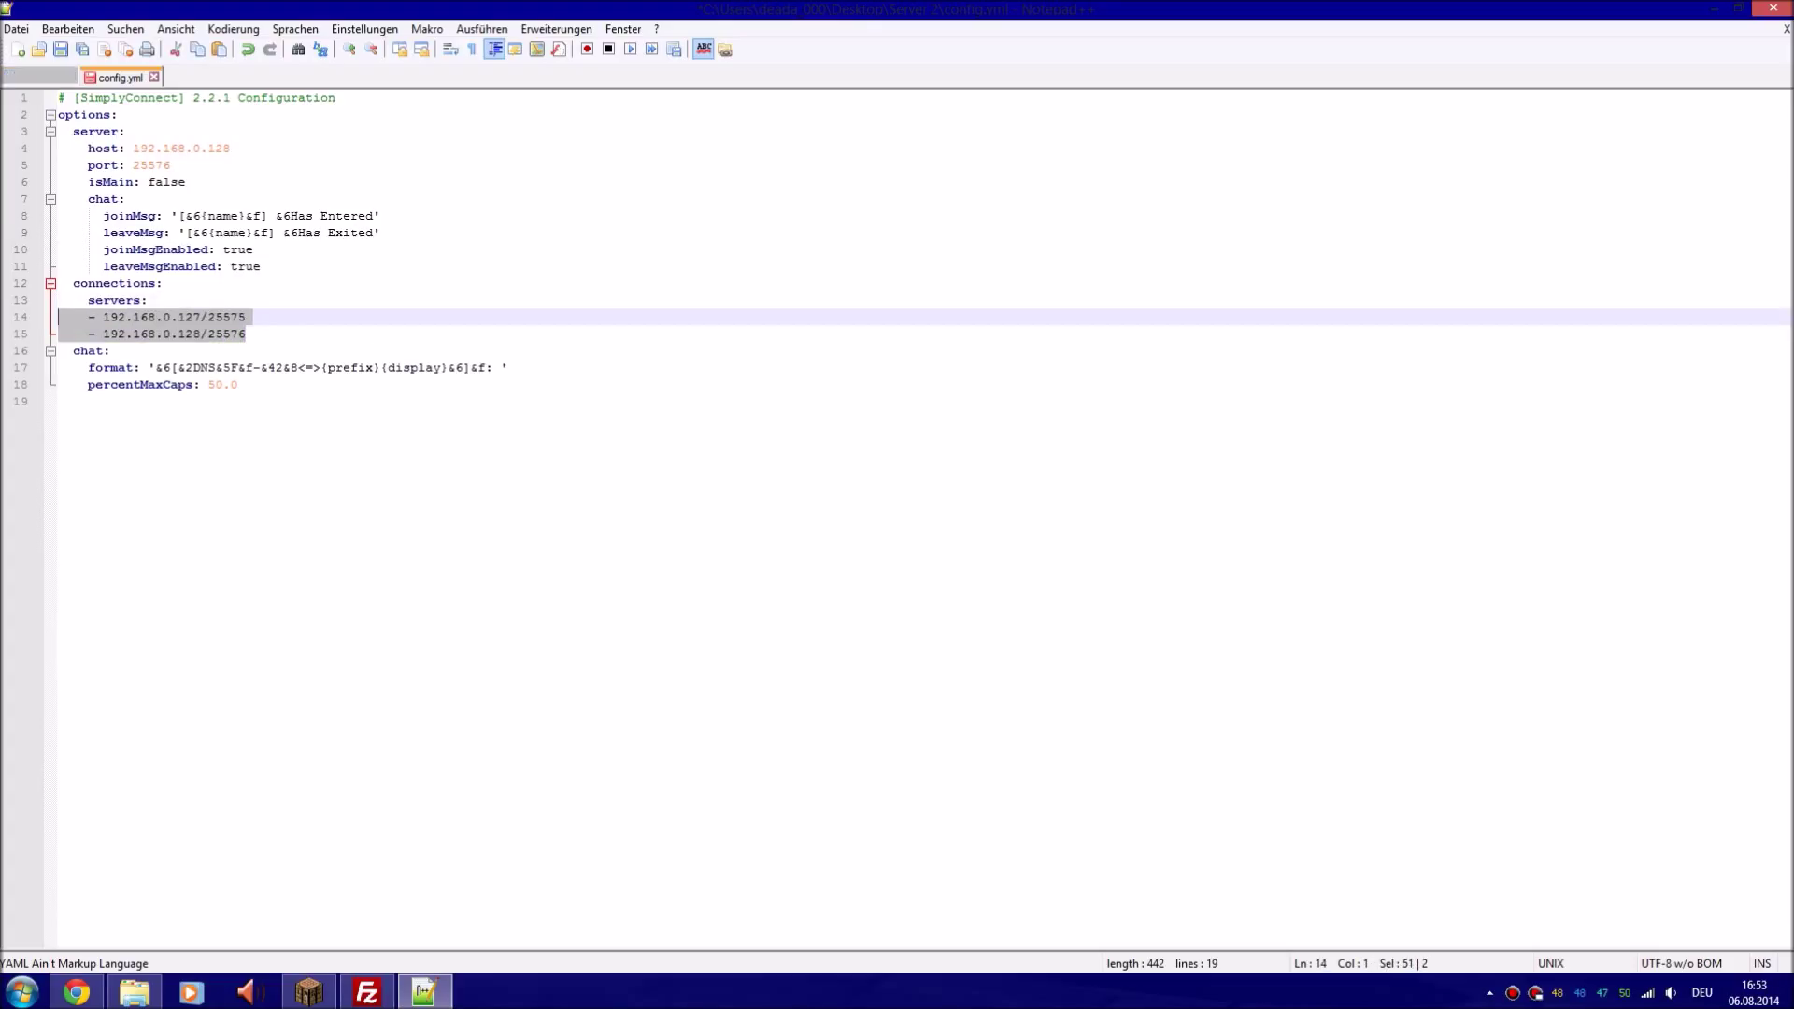
{"action": "key", "text": "ctrl+s"}
Compare the connections and settings of the Server 1 and Server 2 config files
{"action": "left_click", "coordinate": [39, 77]}
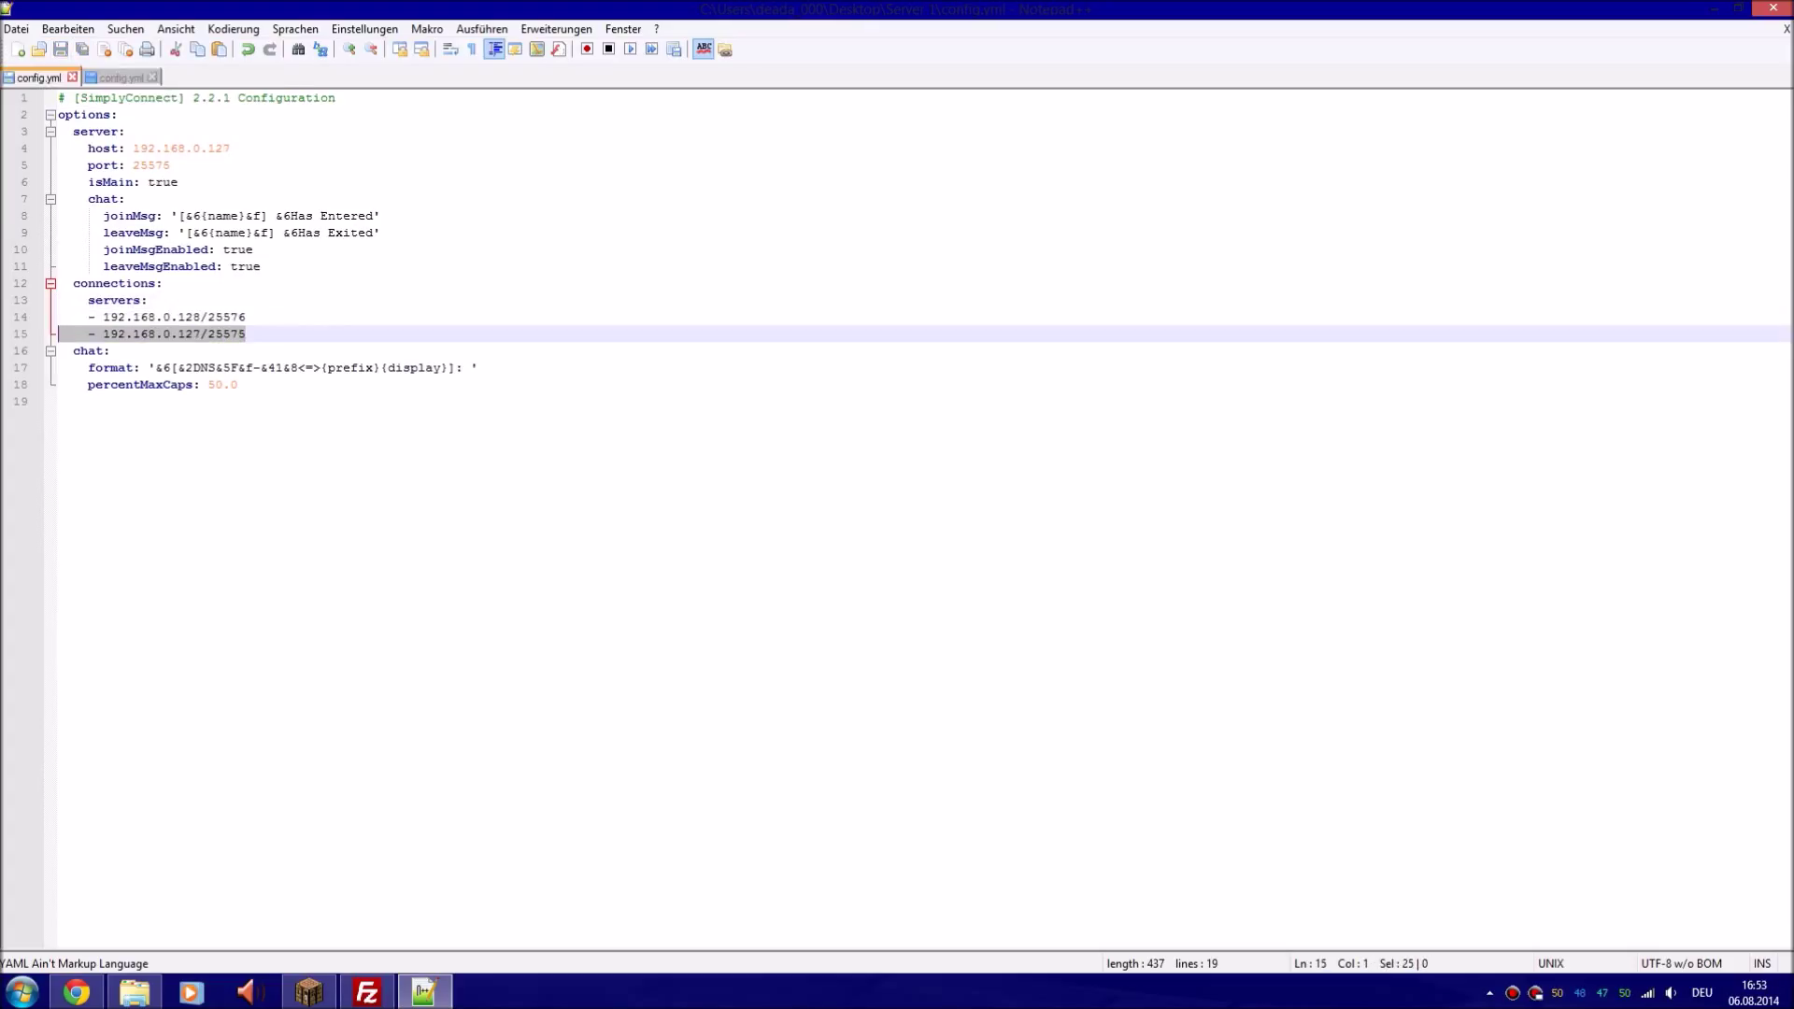
{"action": "left_click", "coordinate": [121, 77]}
{"action": "left_click", "coordinate": [40, 77]}
{"action": "key", "text": "ctrl+Tab"}
{"action": "key", "text": "ctrl+Tab"}
{"action": "key", "text": "ctrl+Tab"}
{"action": "key", "text": "ctrl+Tab"}
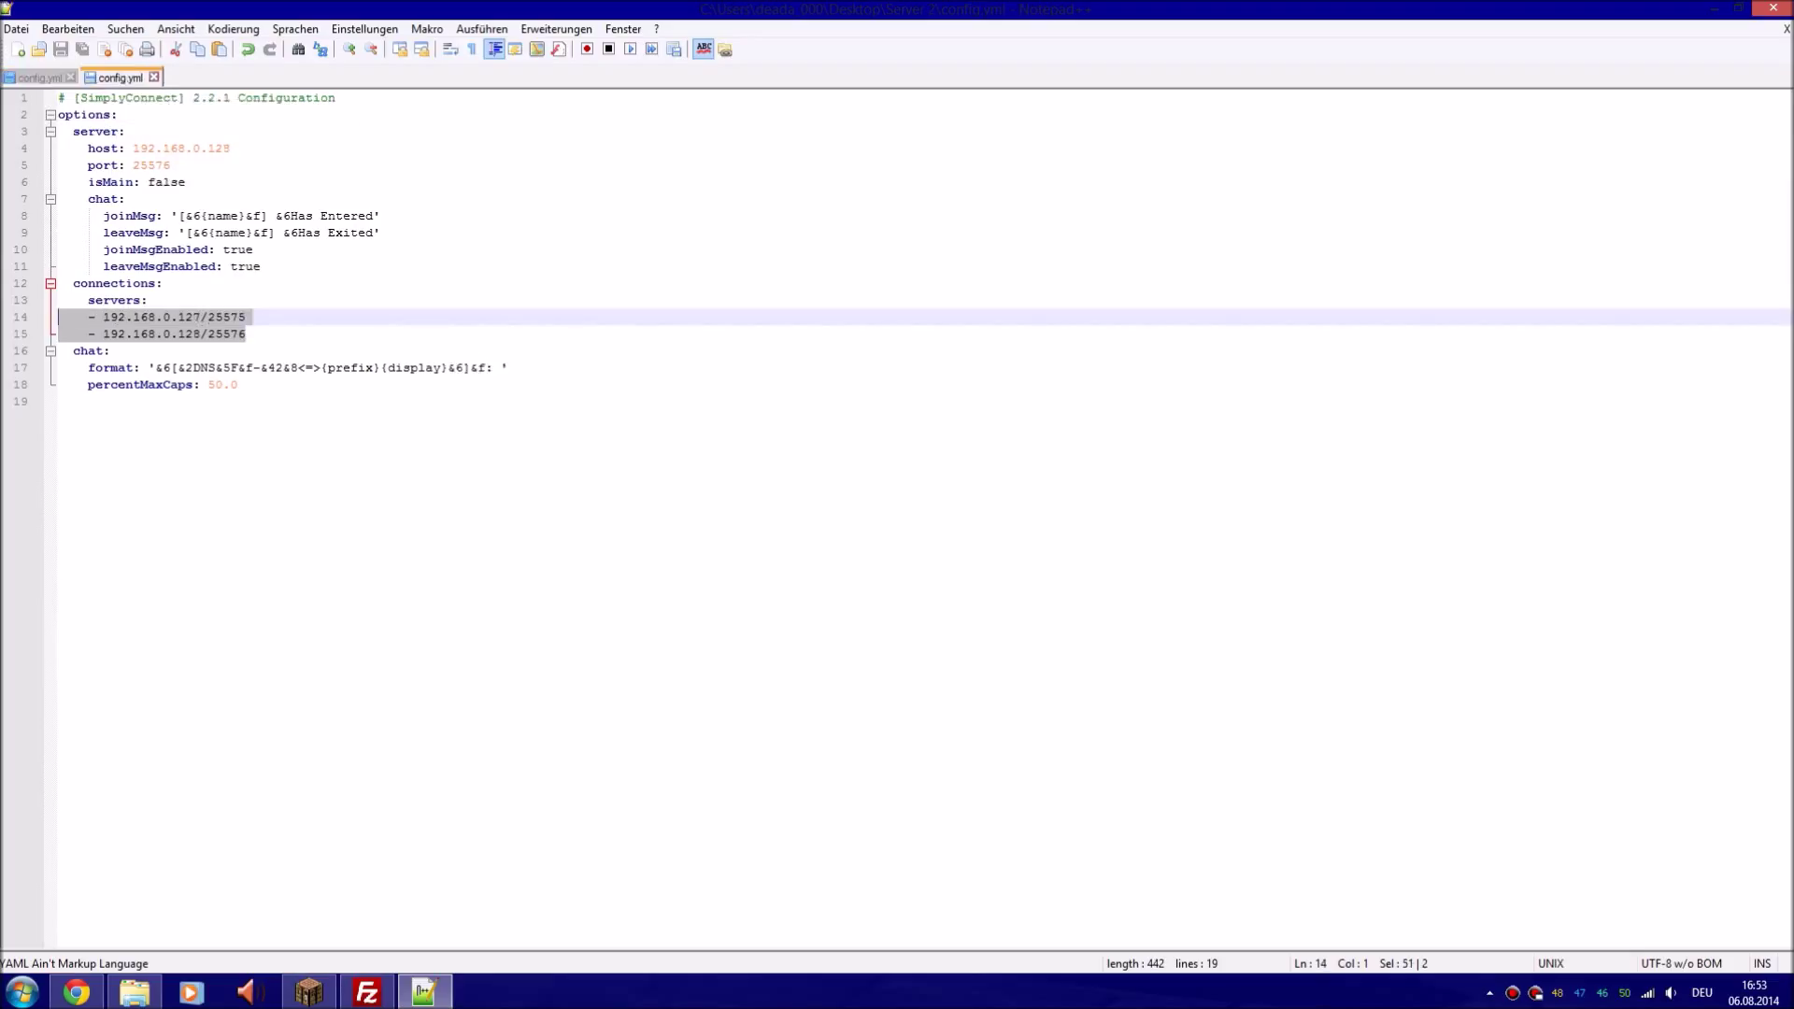
{"action": "key", "text": "ctrl+Tab"}
Review the port, isMain, percentMaxCaps and chat format settings in Server 2's config.yml, and close Notepad++
{"action": "left_click", "coordinate": [171, 165]}
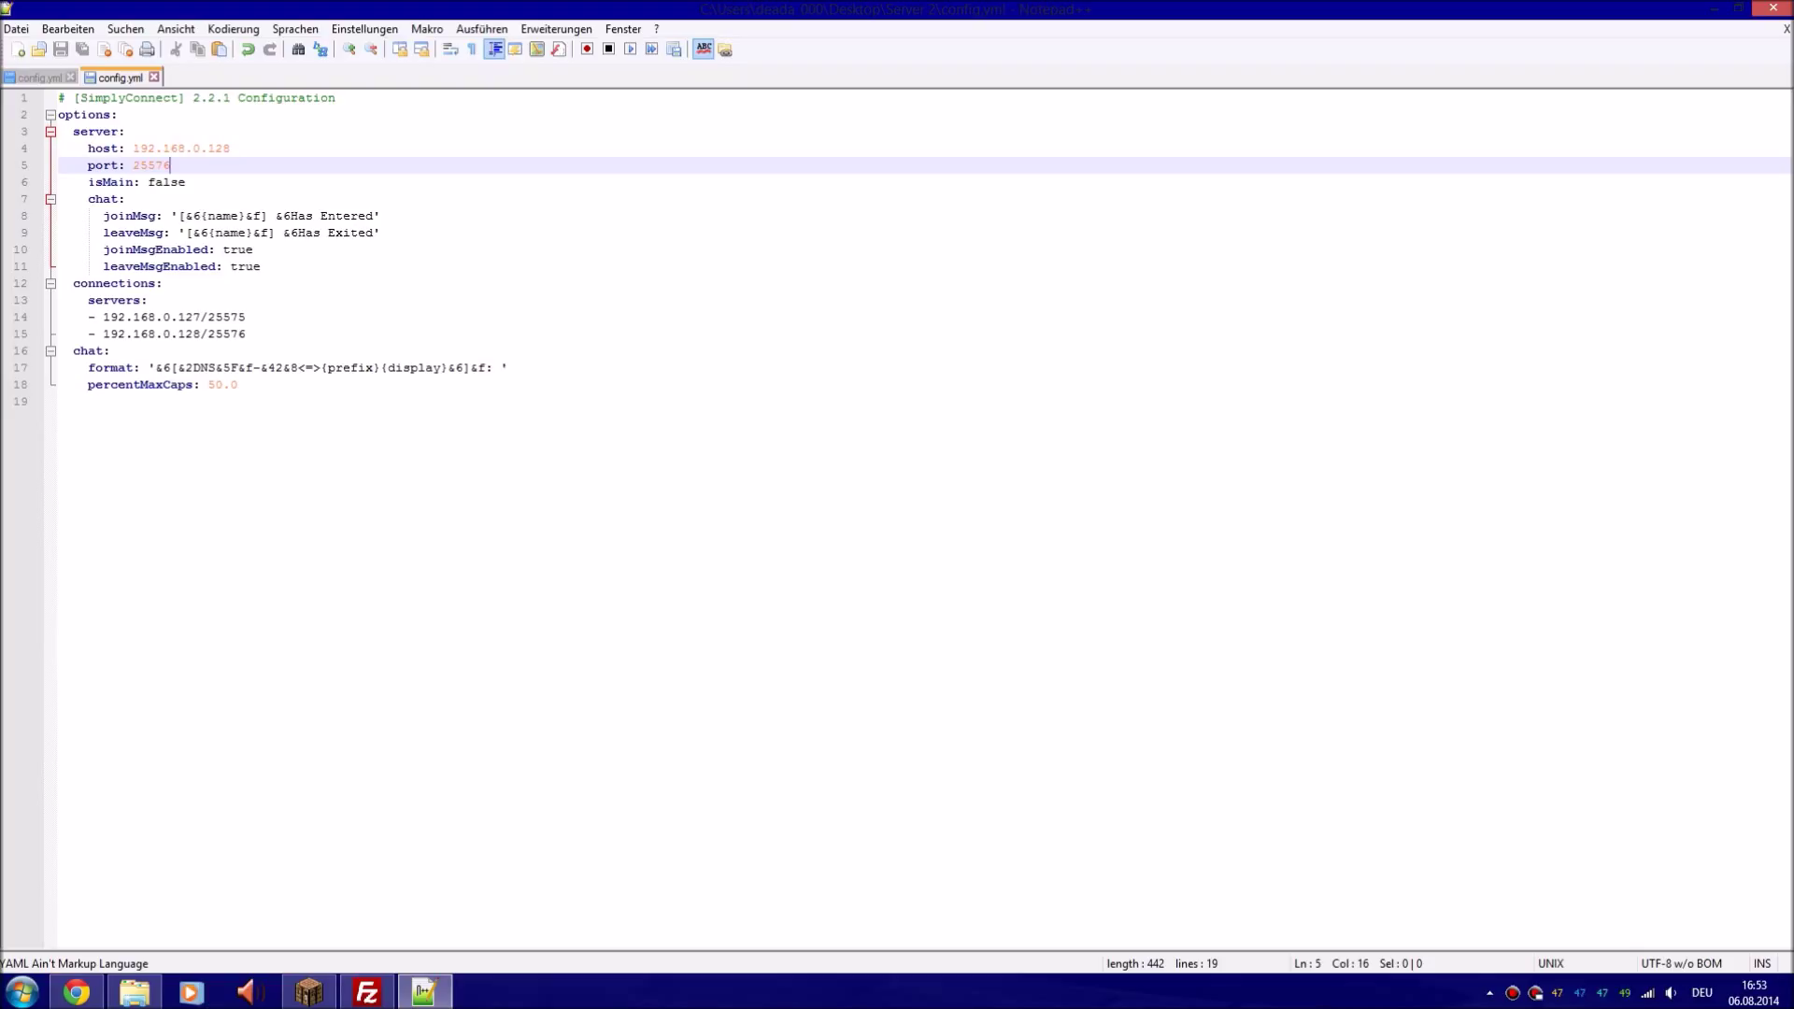
{"action": "left_click", "coordinate": [186, 183]}
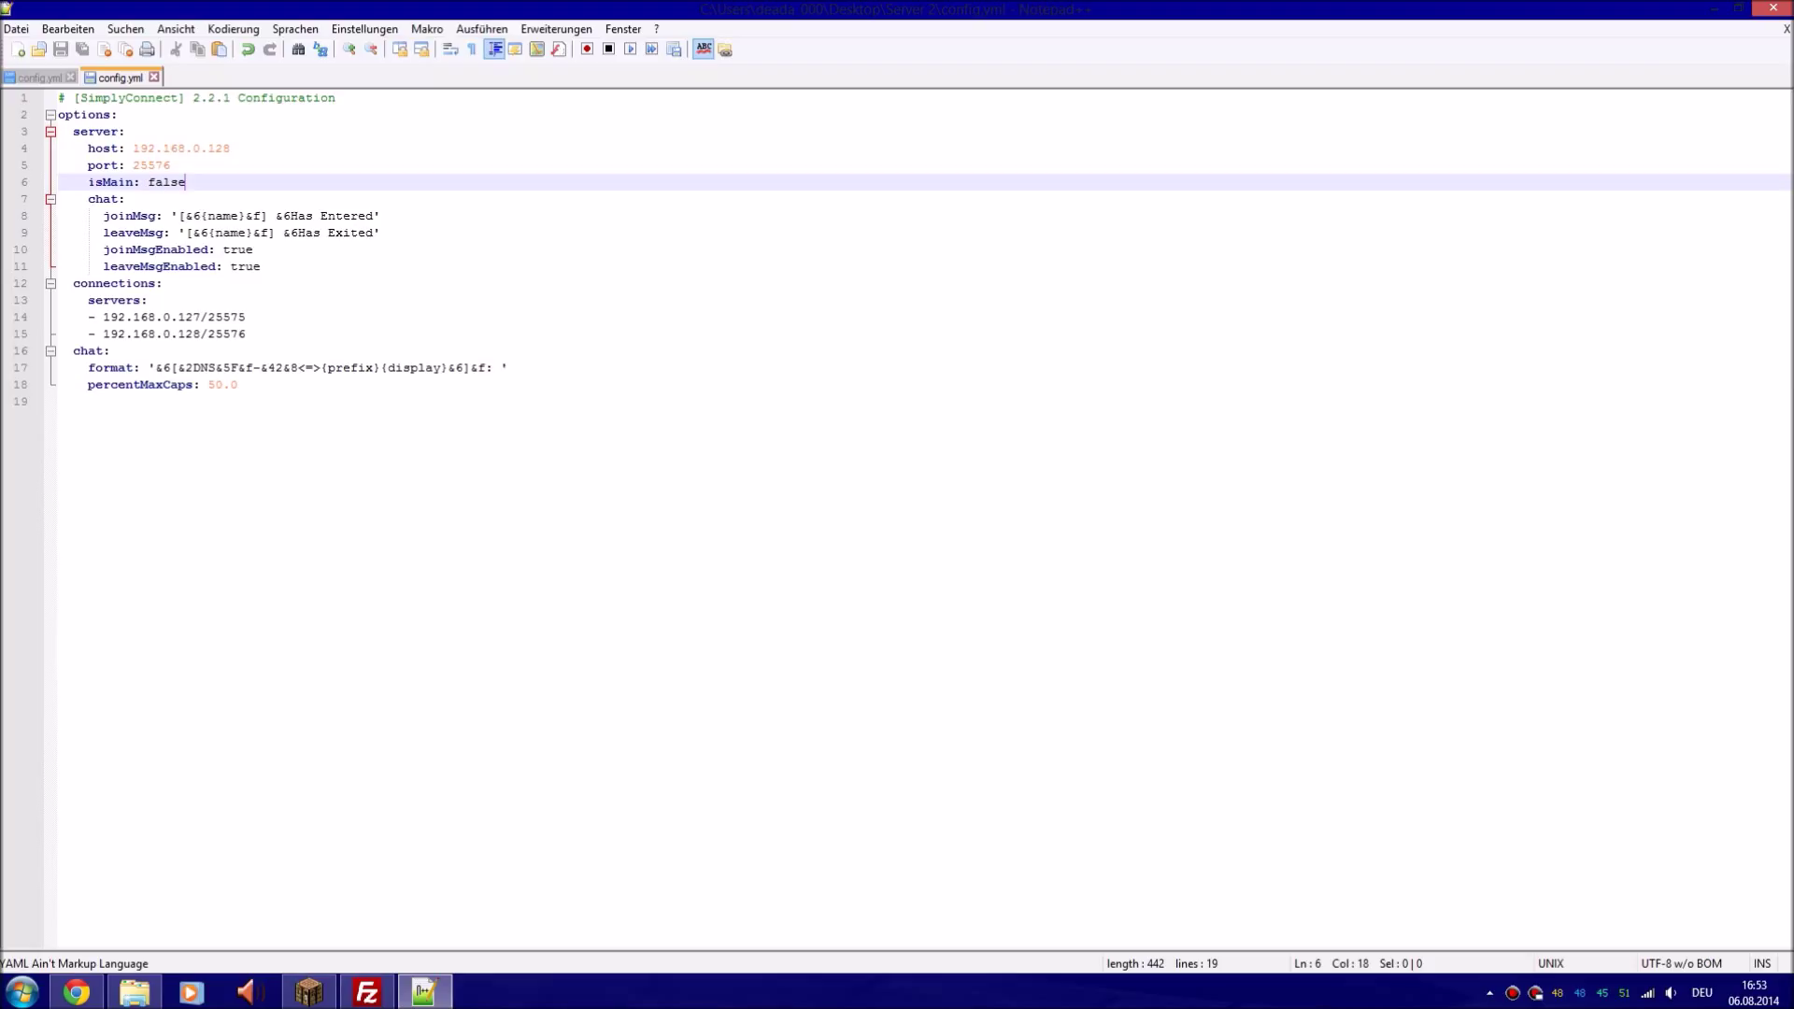
{"action": "left_click", "coordinate": [238, 384]}
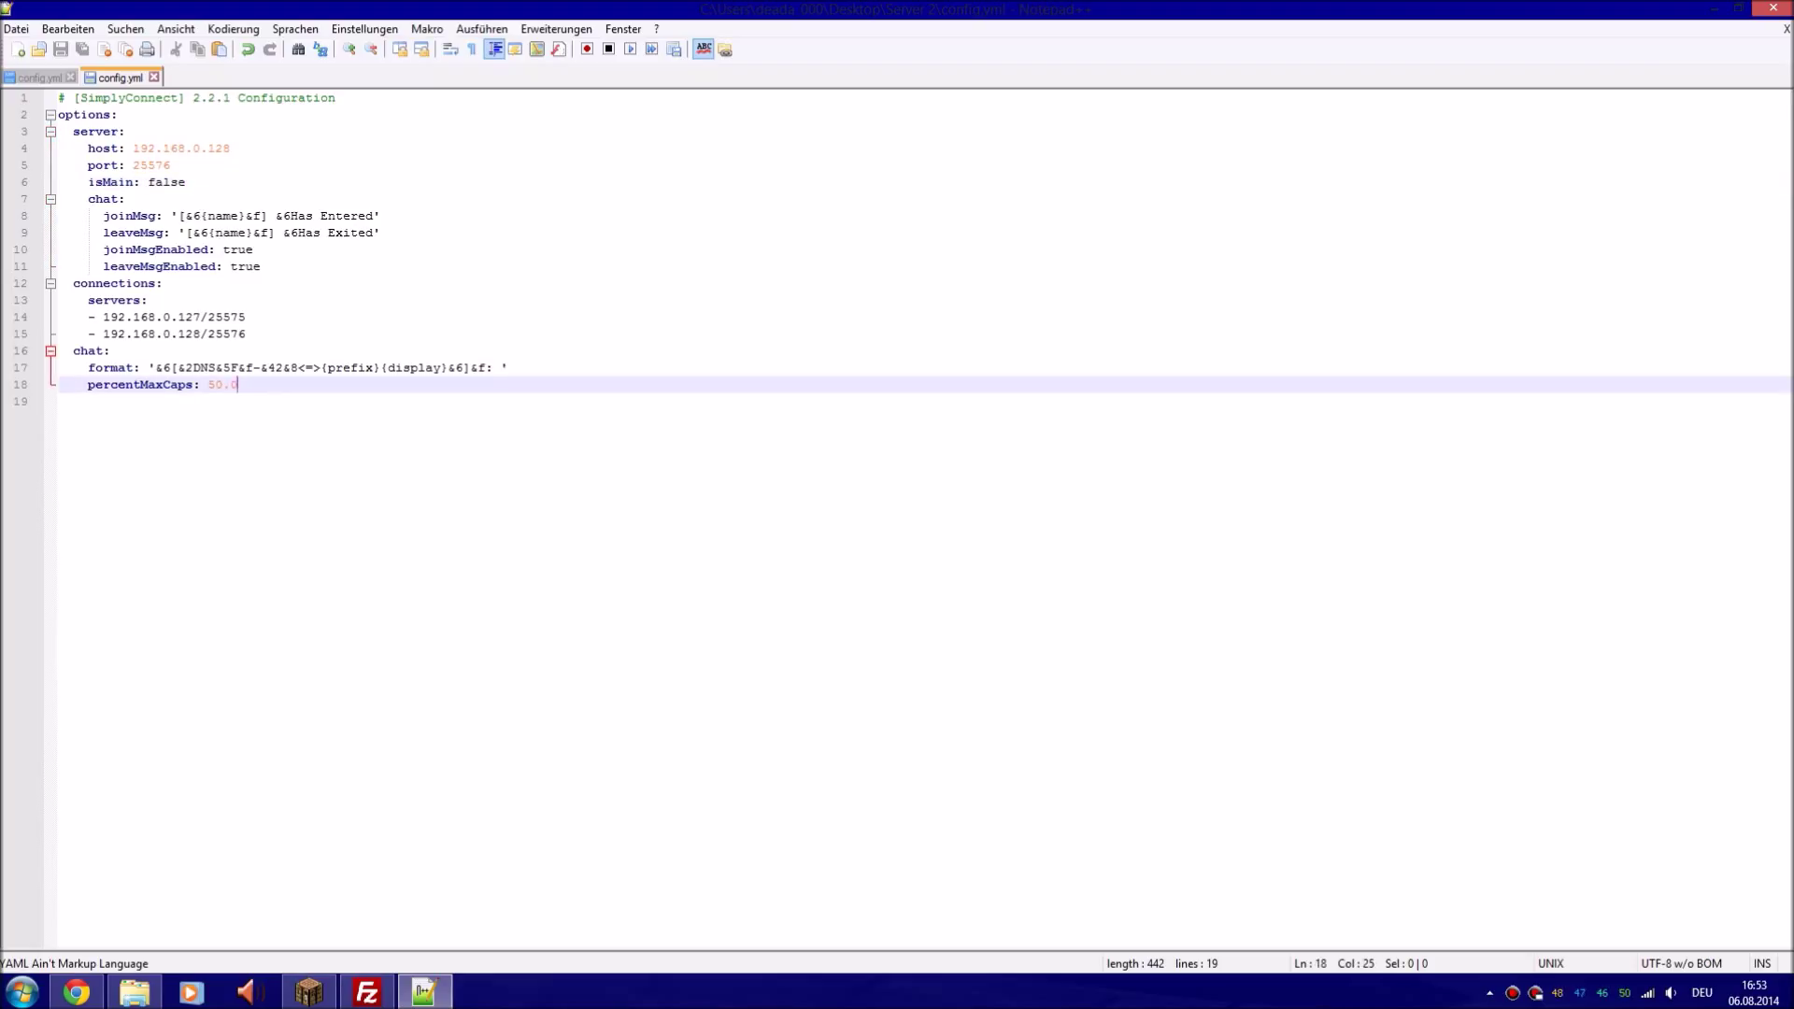
{"action": "left_click", "coordinate": [289, 367]}
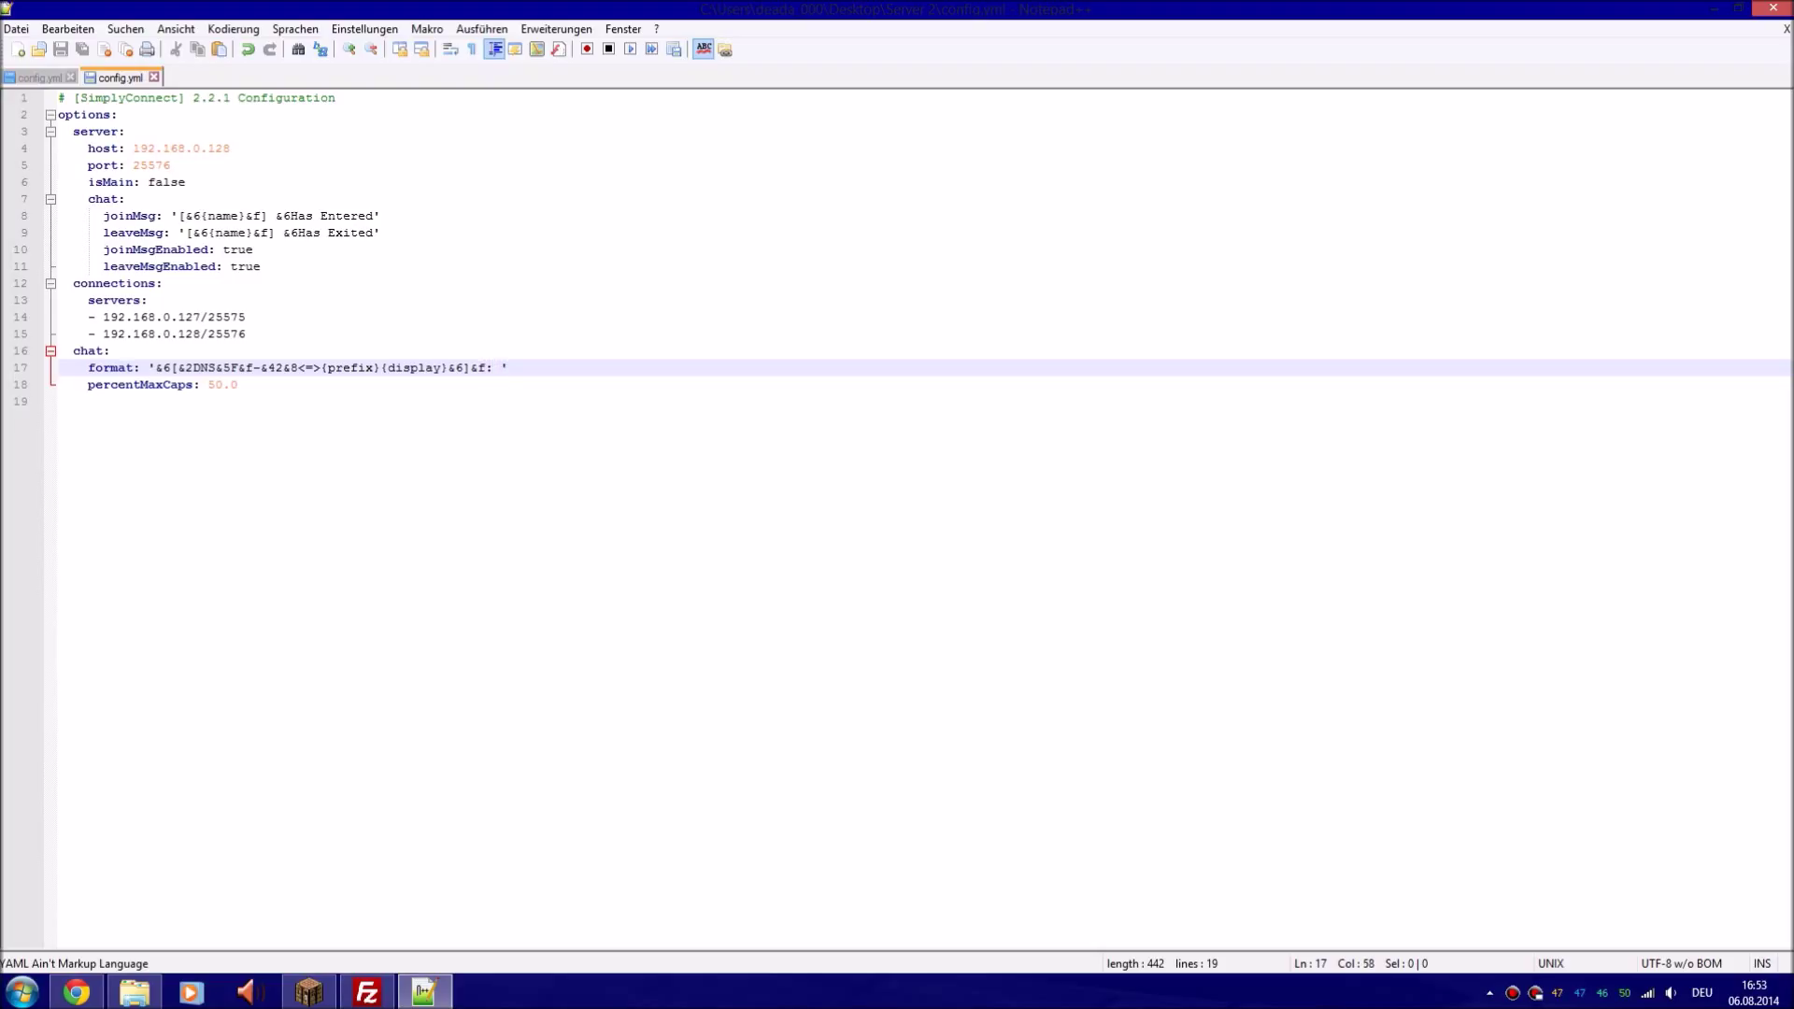
{"action": "key", "text": "Left"}
{"action": "key", "text": "Left"}
{"action": "key", "text": "Left"}
{"action": "key", "text": "alt+F4"}
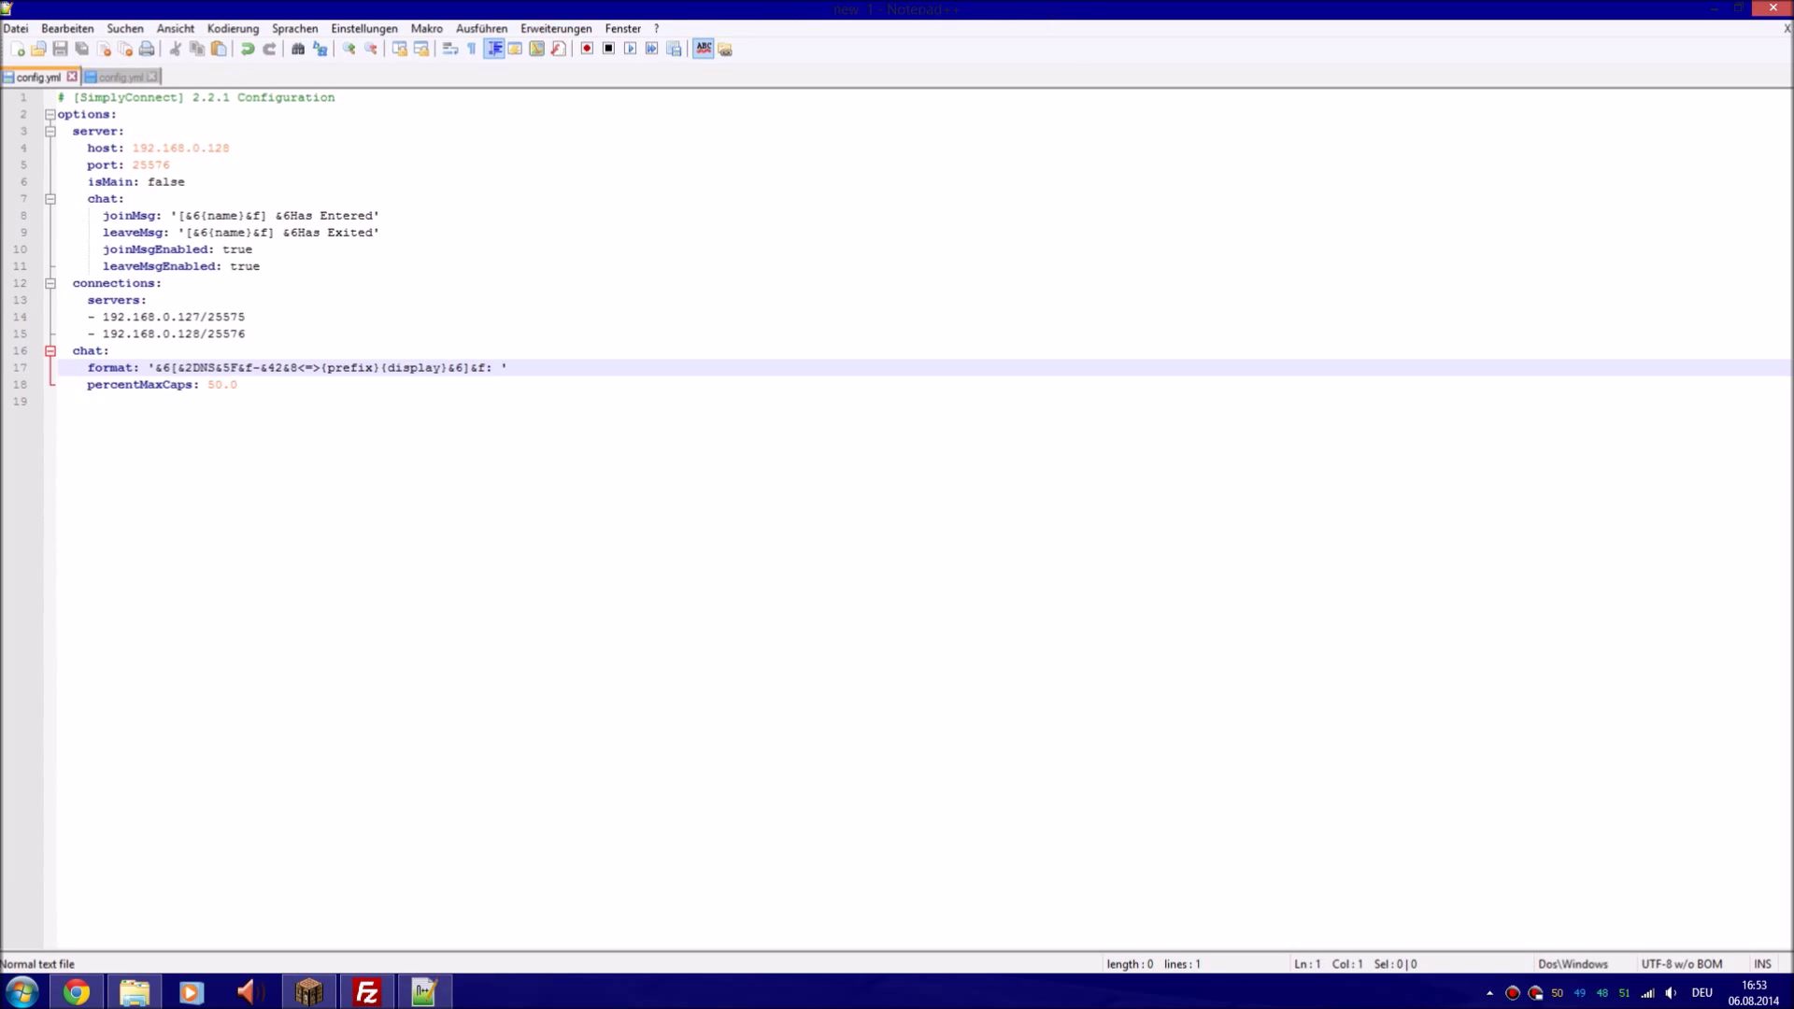
Switch to Minecraft, join the DNSCraft server and send "hi" in the chat
{"action": "left_click", "coordinate": [308, 993]}
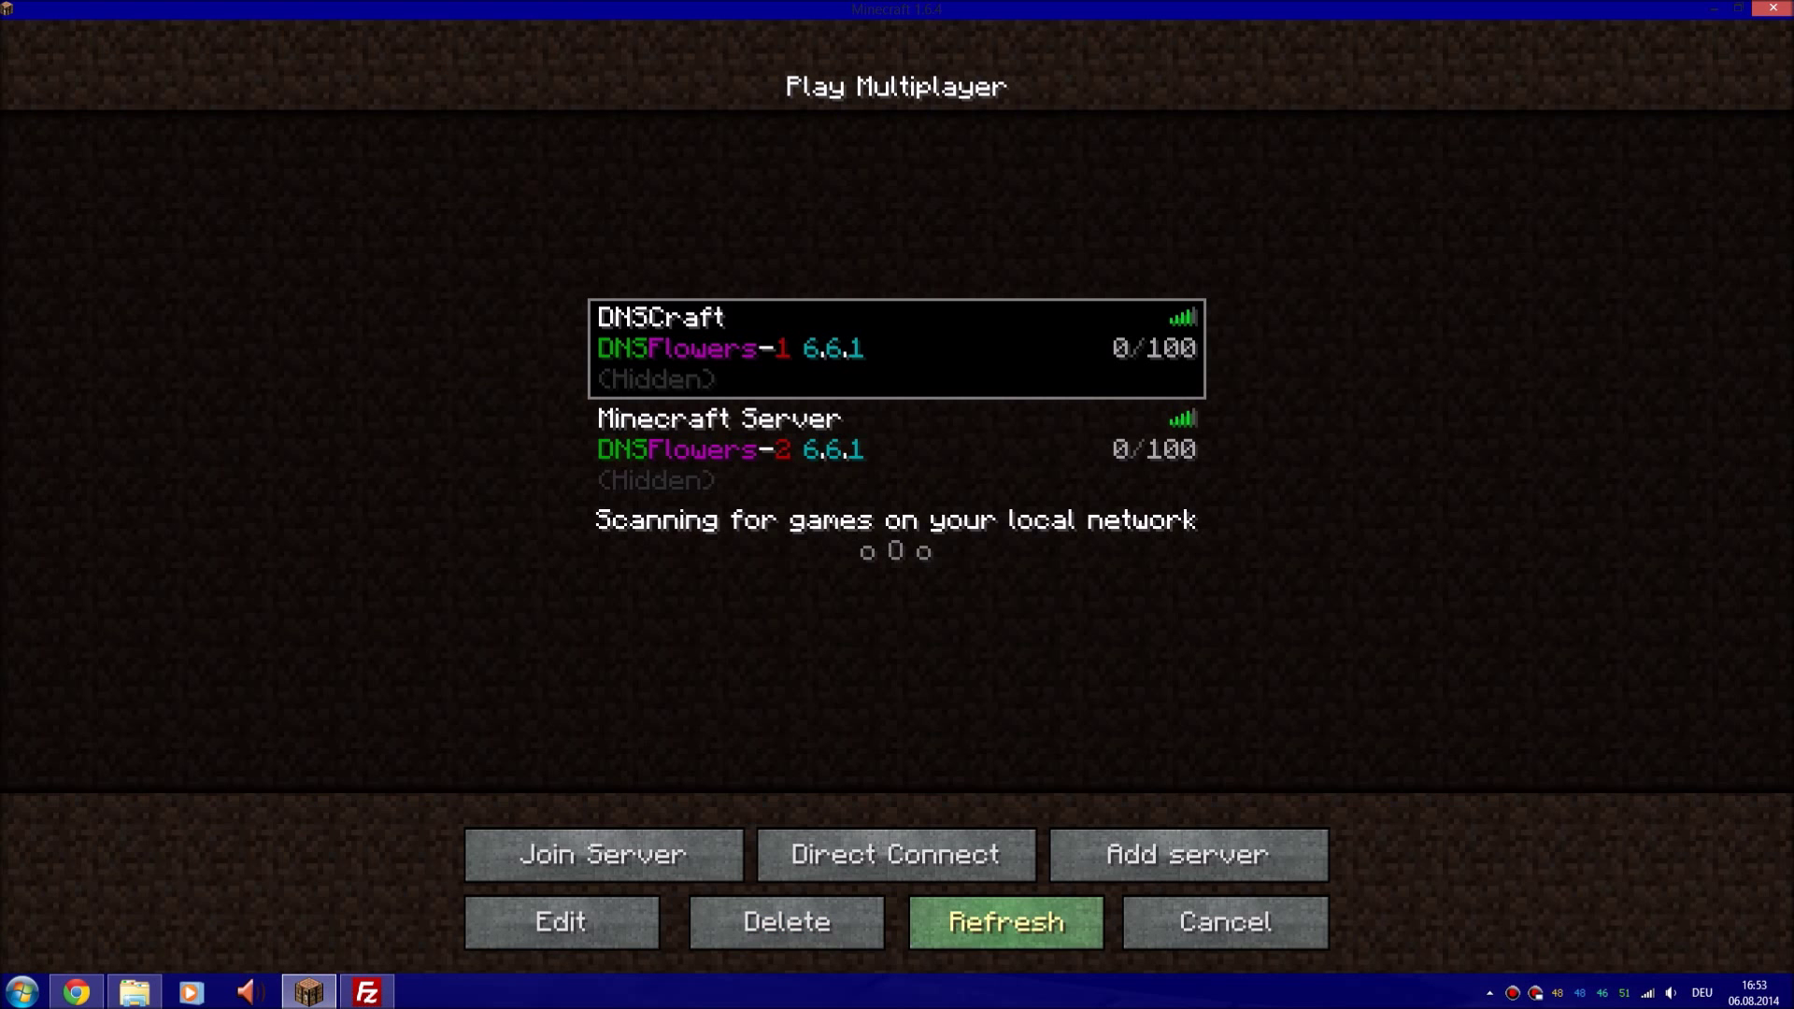
{"action": "left_click", "coordinate": [898, 348]}
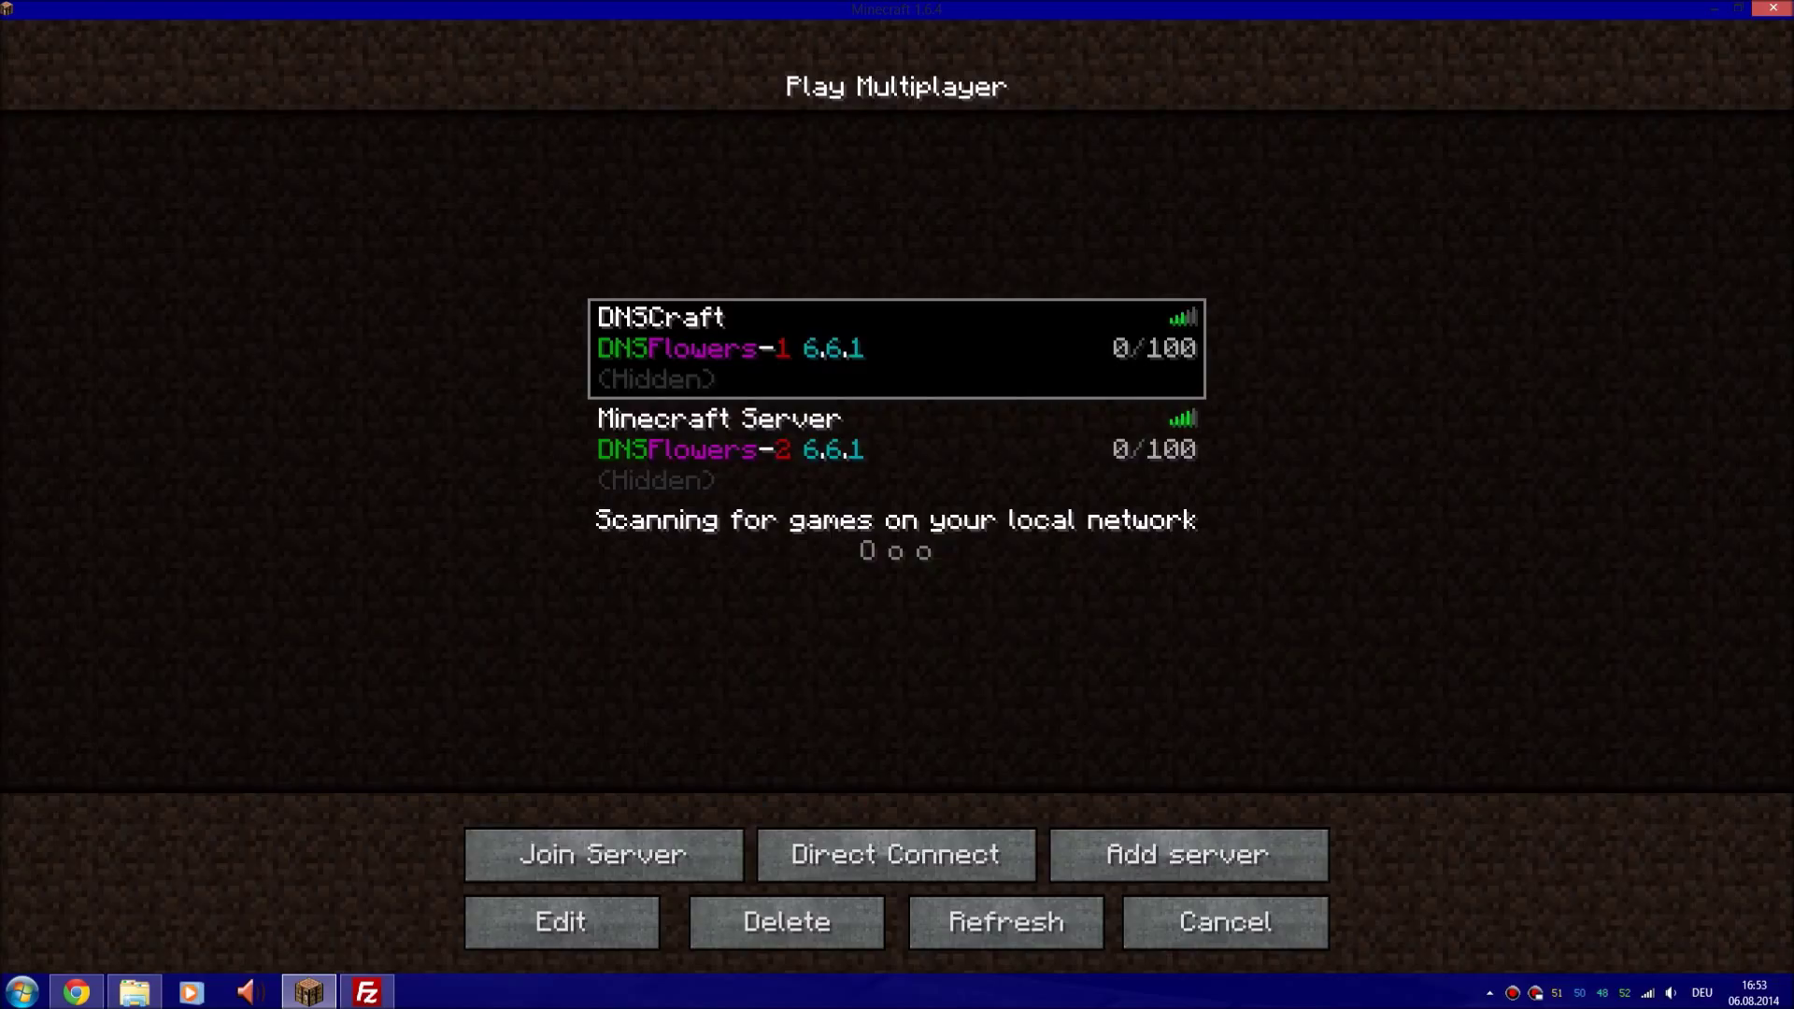
{"action": "left_click", "coordinate": [604, 855]}
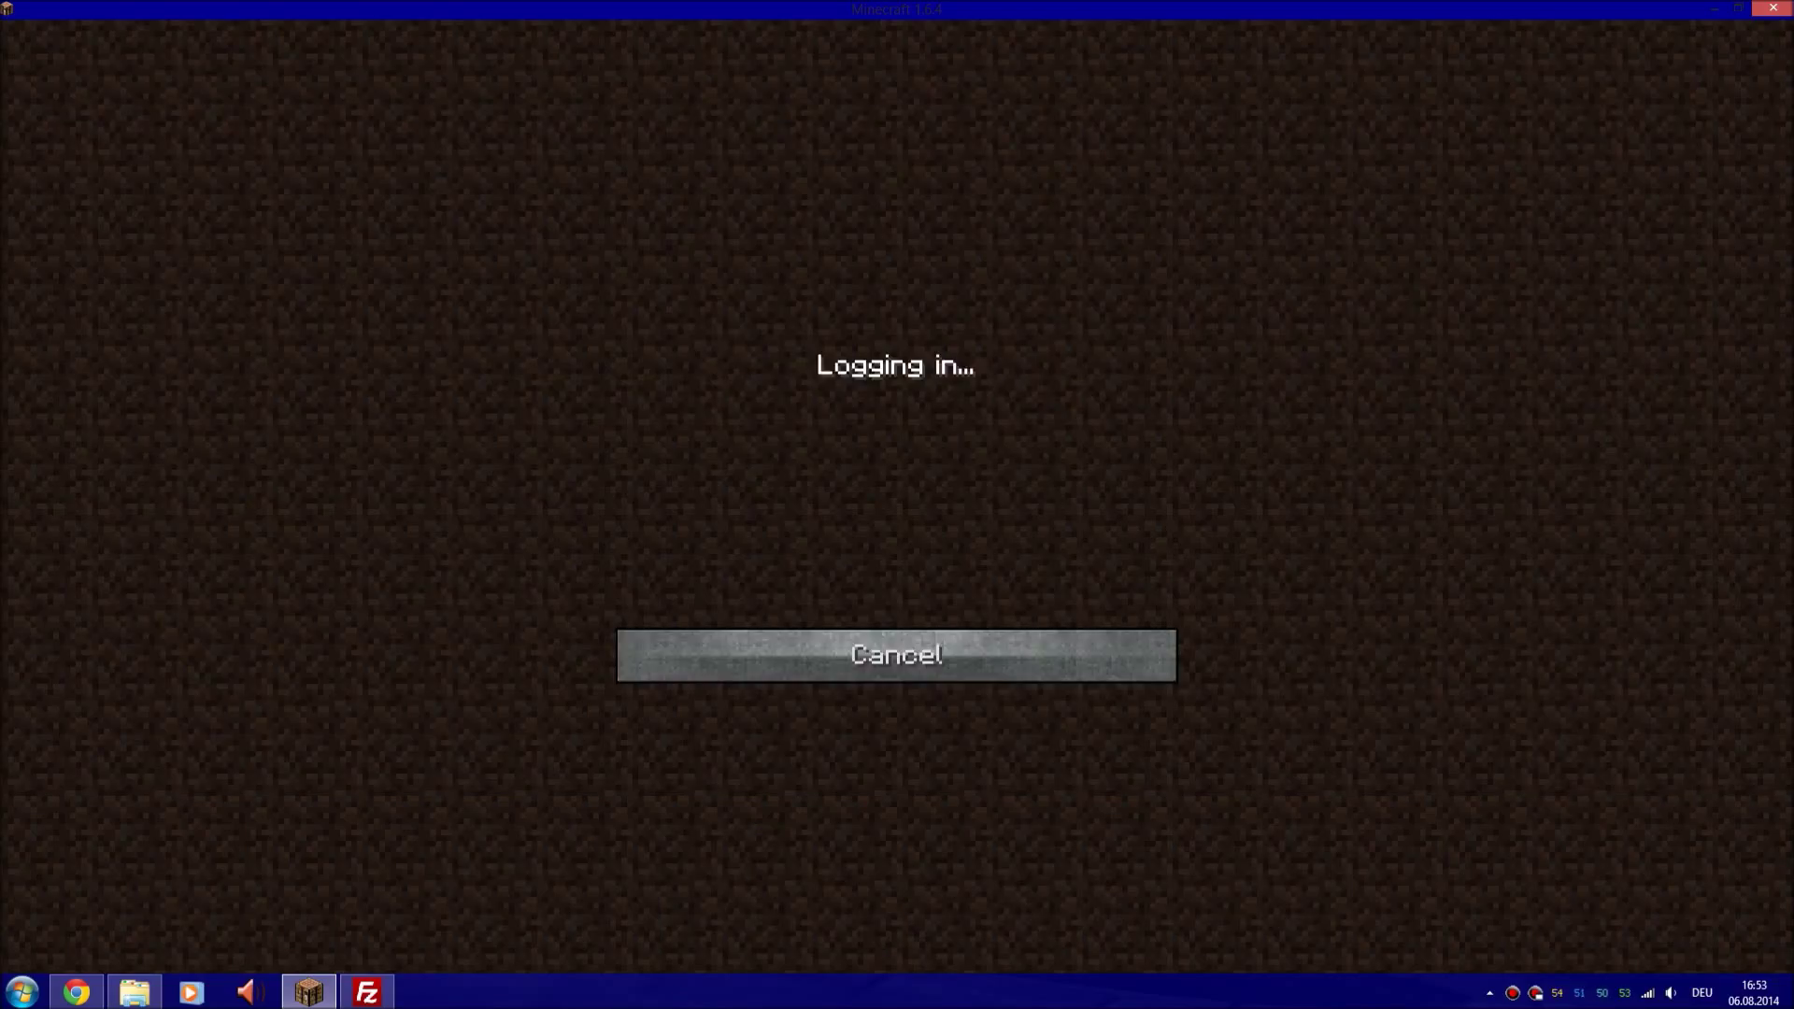
{"action": "type", "text": "thi"}
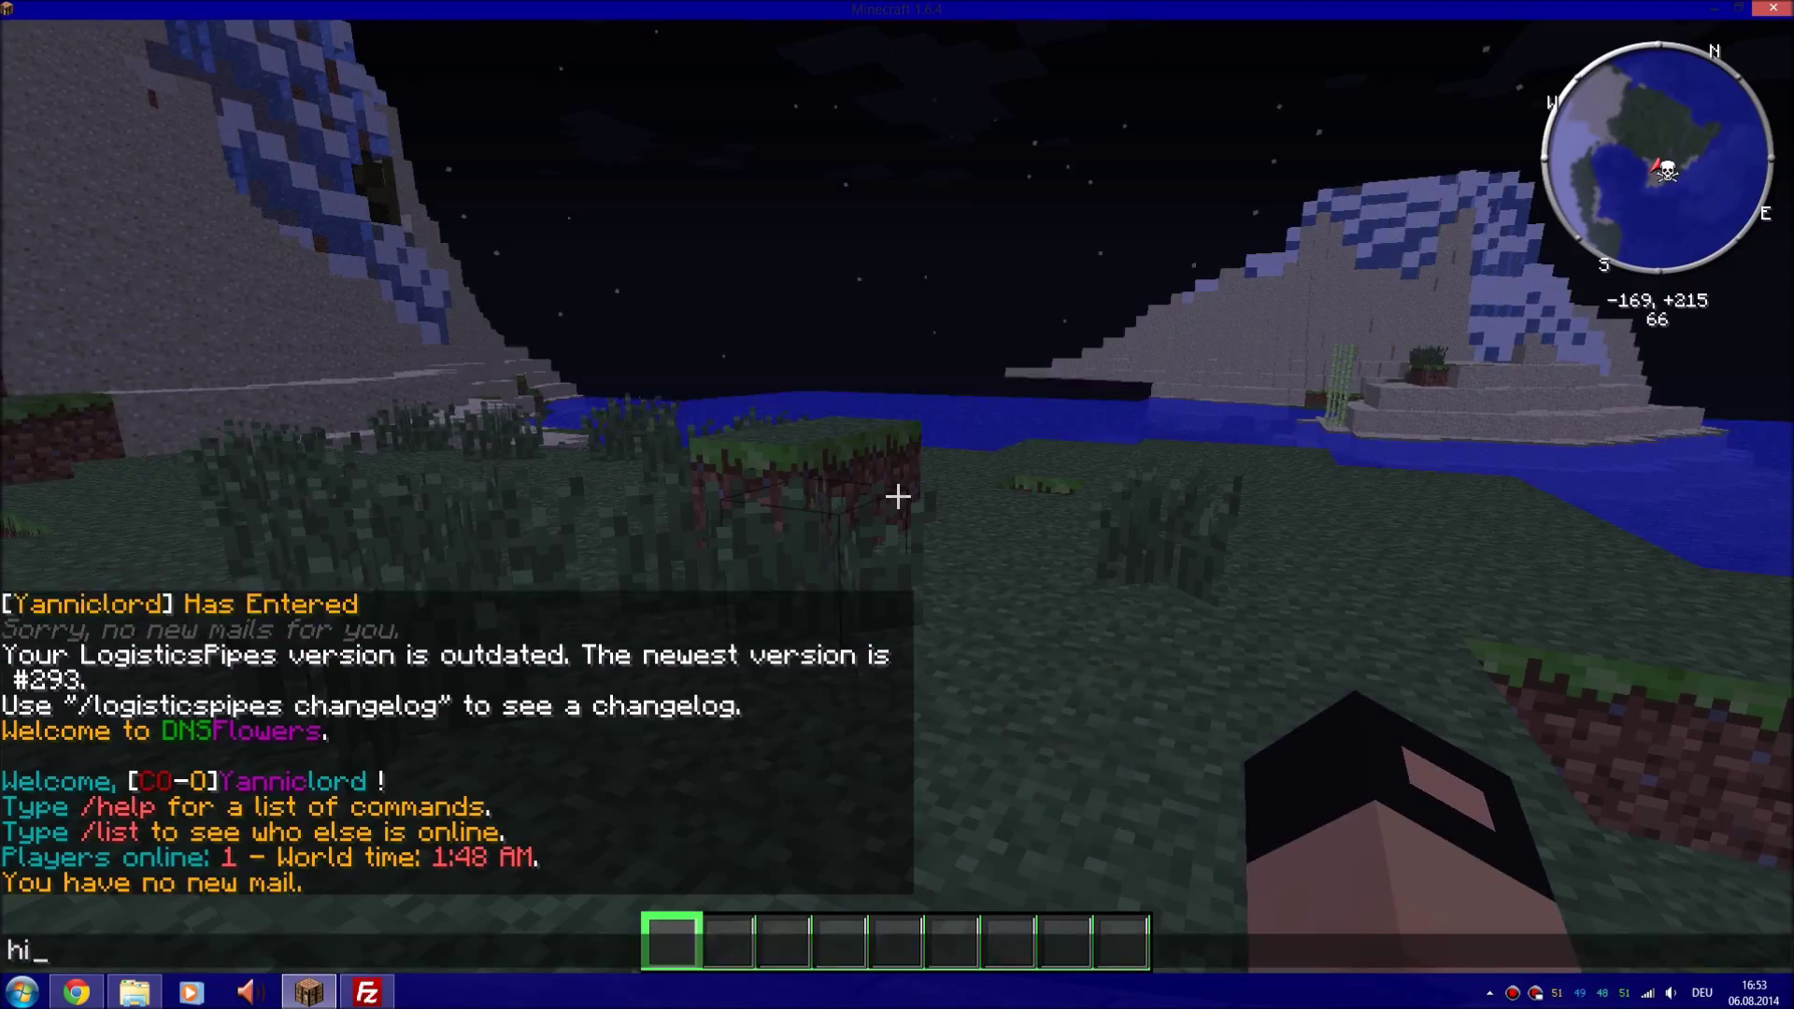
{"action": "key", "text": "Return"}
Try to run the plugin commands "/sc" and "/sc off" in the game chat
{"action": "key", "text": "t"}
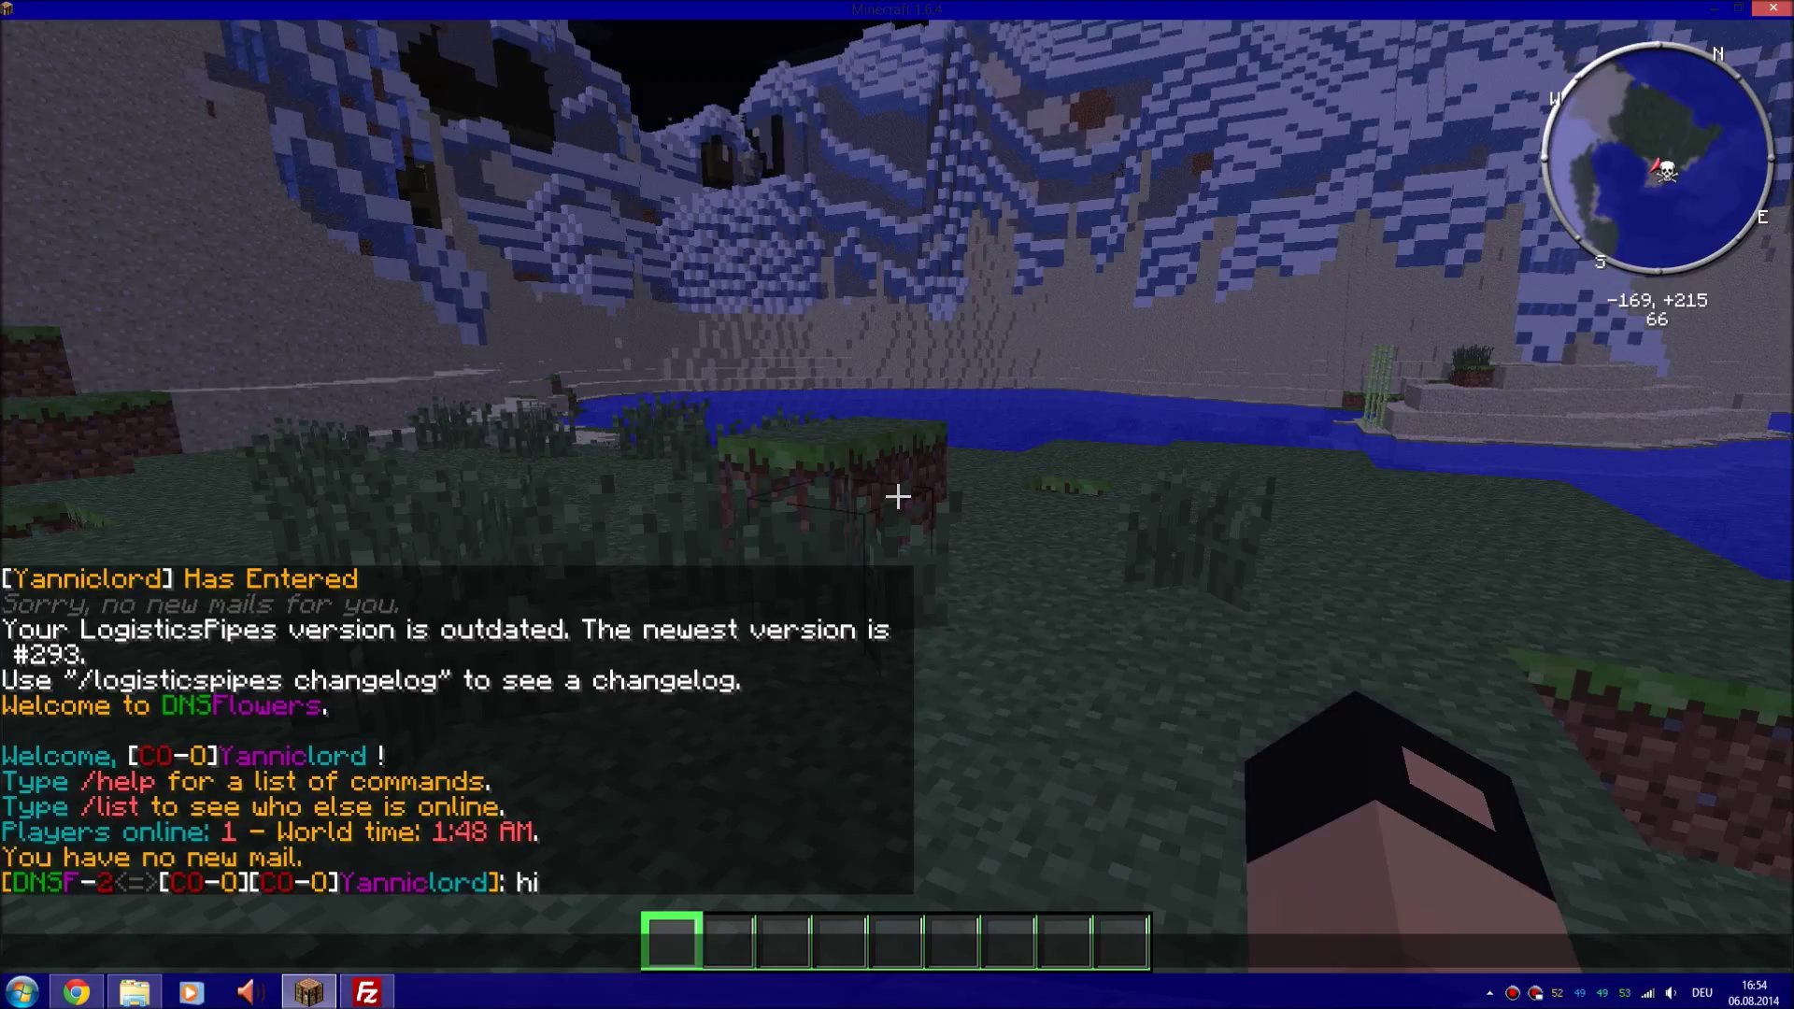
{"action": "key", "text": "Return"}
{"action": "key", "text": "slash"}
{"action": "type", "text": "sc"}
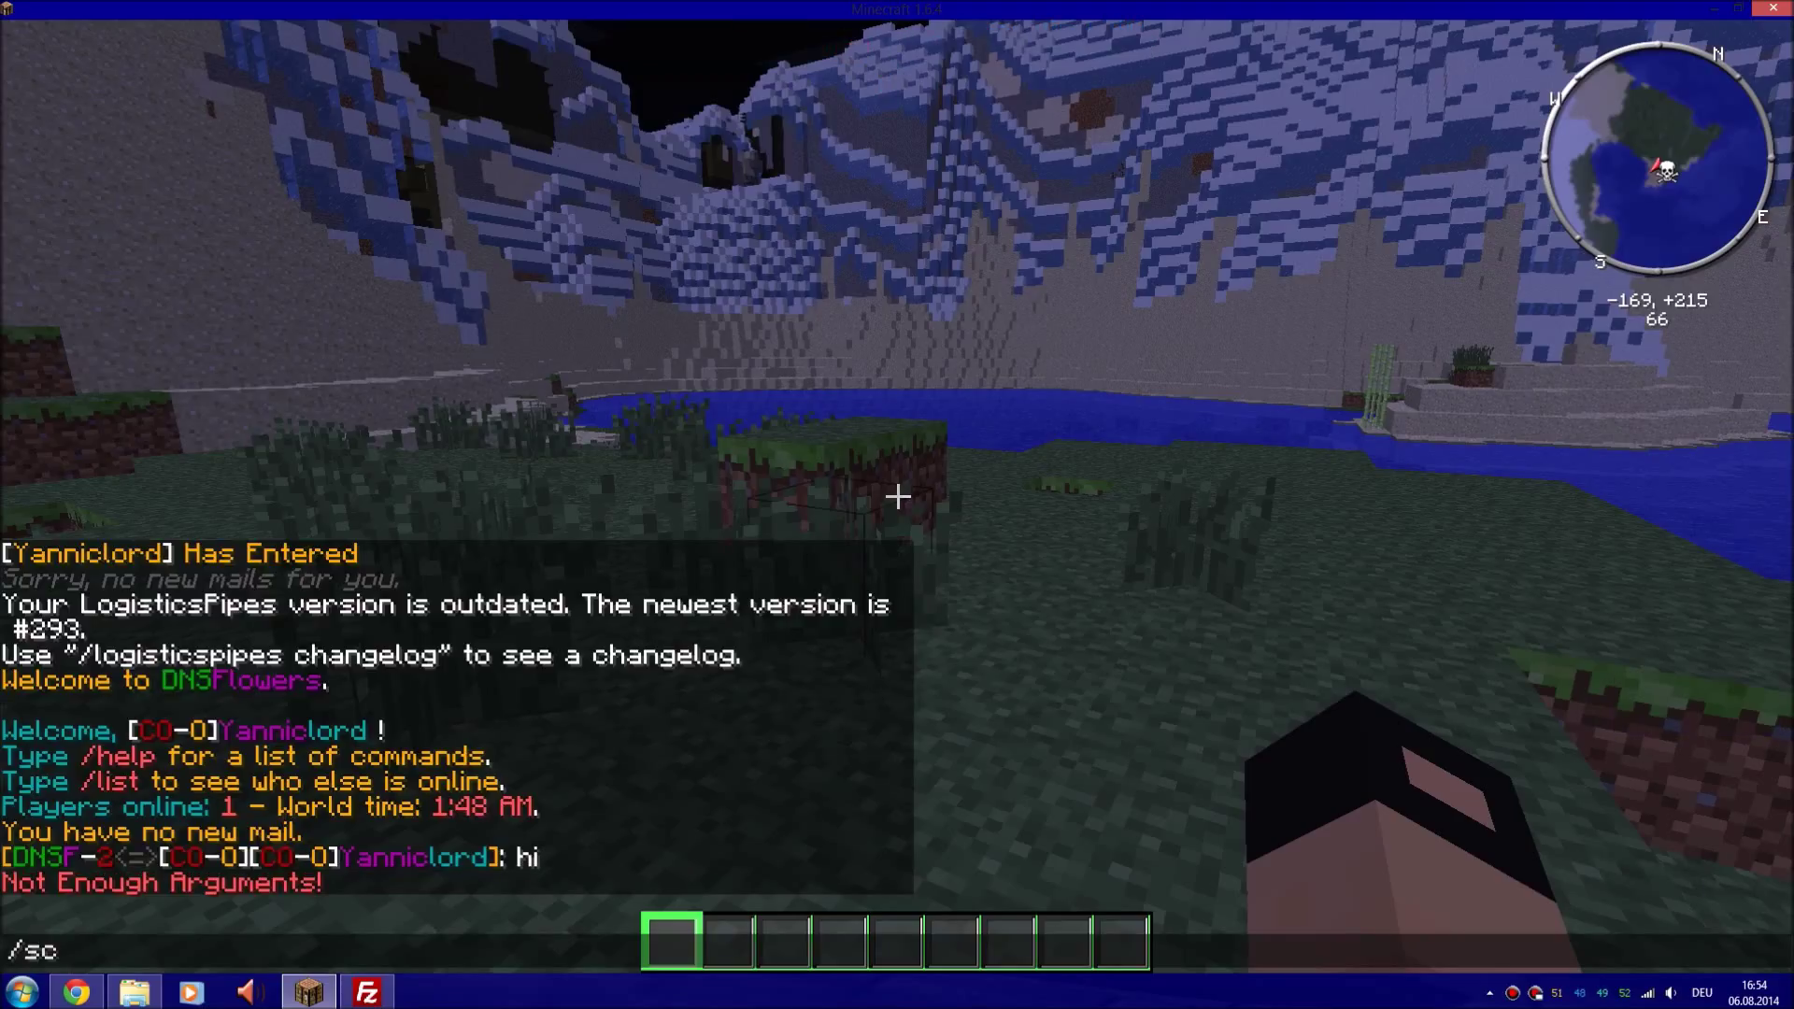
{"action": "type", "text": " off"}
{"action": "key", "text": "Return"}
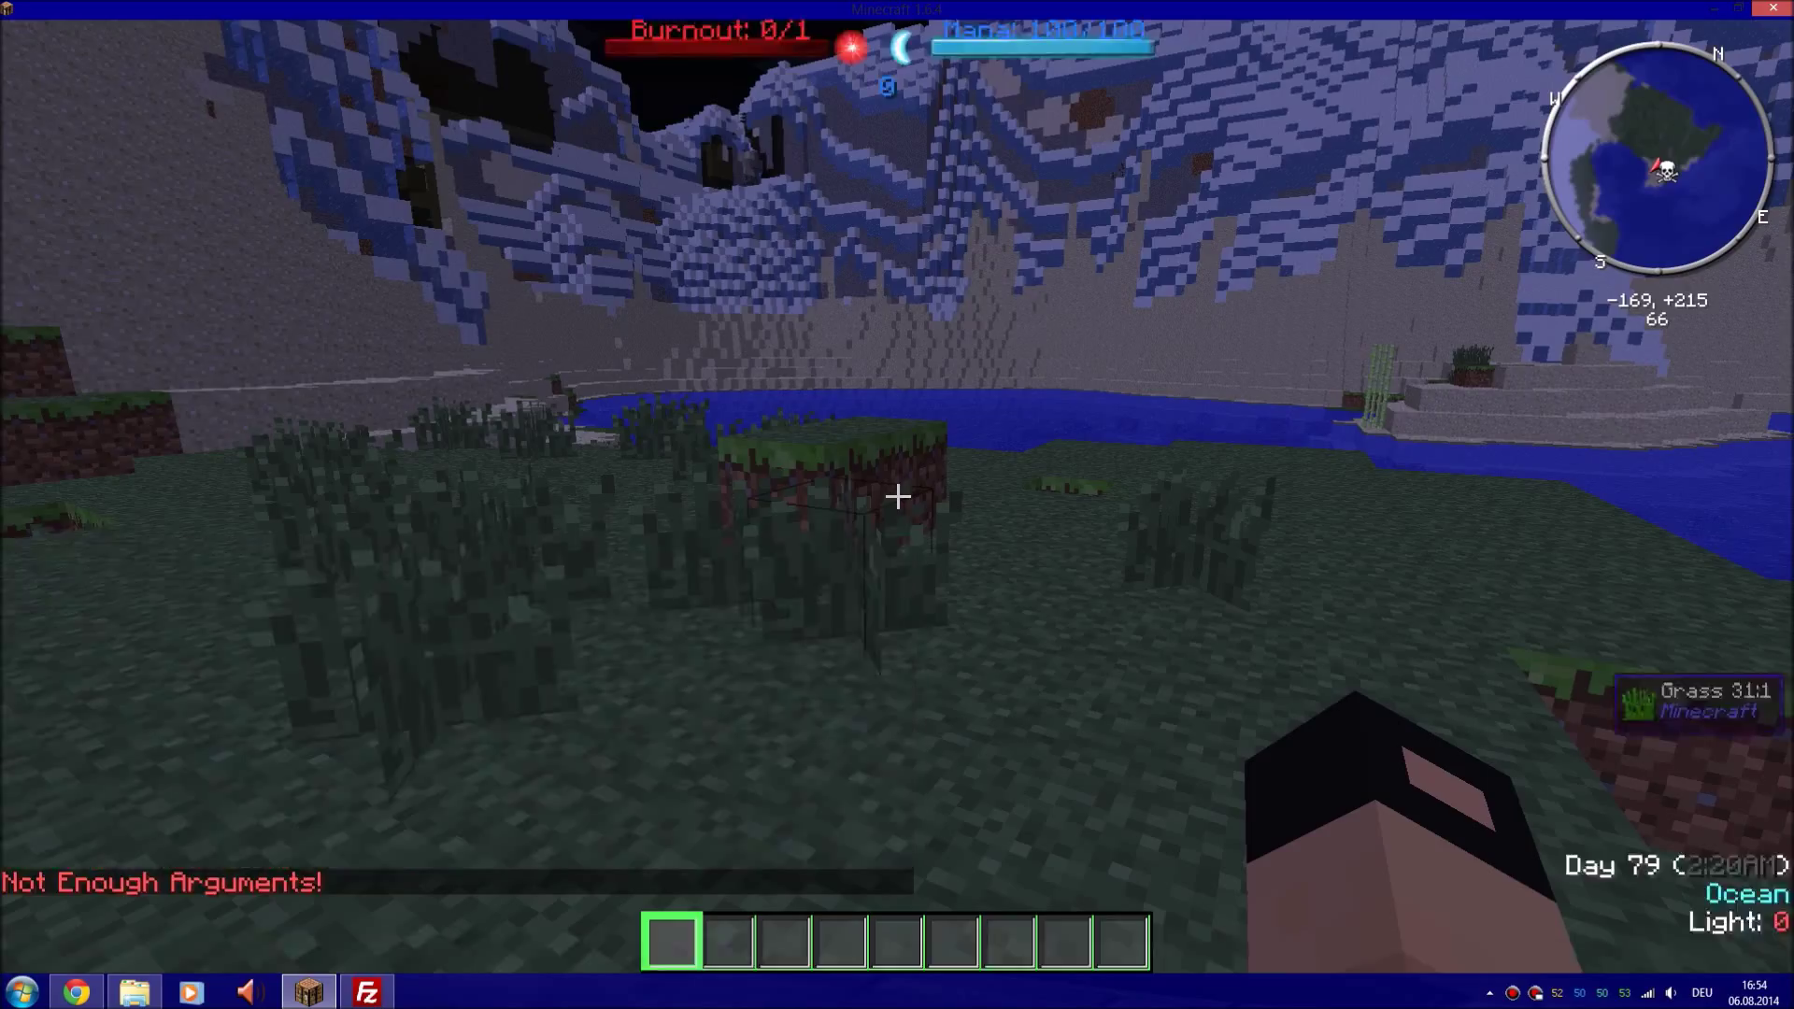
Try to enable the plugin's cross-server chat with the command "/sc on"
{"action": "key", "text": "slash"}
{"action": "key", "text": "Up"}
{"action": "key", "text": "BackSpace"}
{"action": "key", "text": "BackSpace"}
{"action": "key", "text": "BackSpace"}
{"action": "type", "text": "on"}
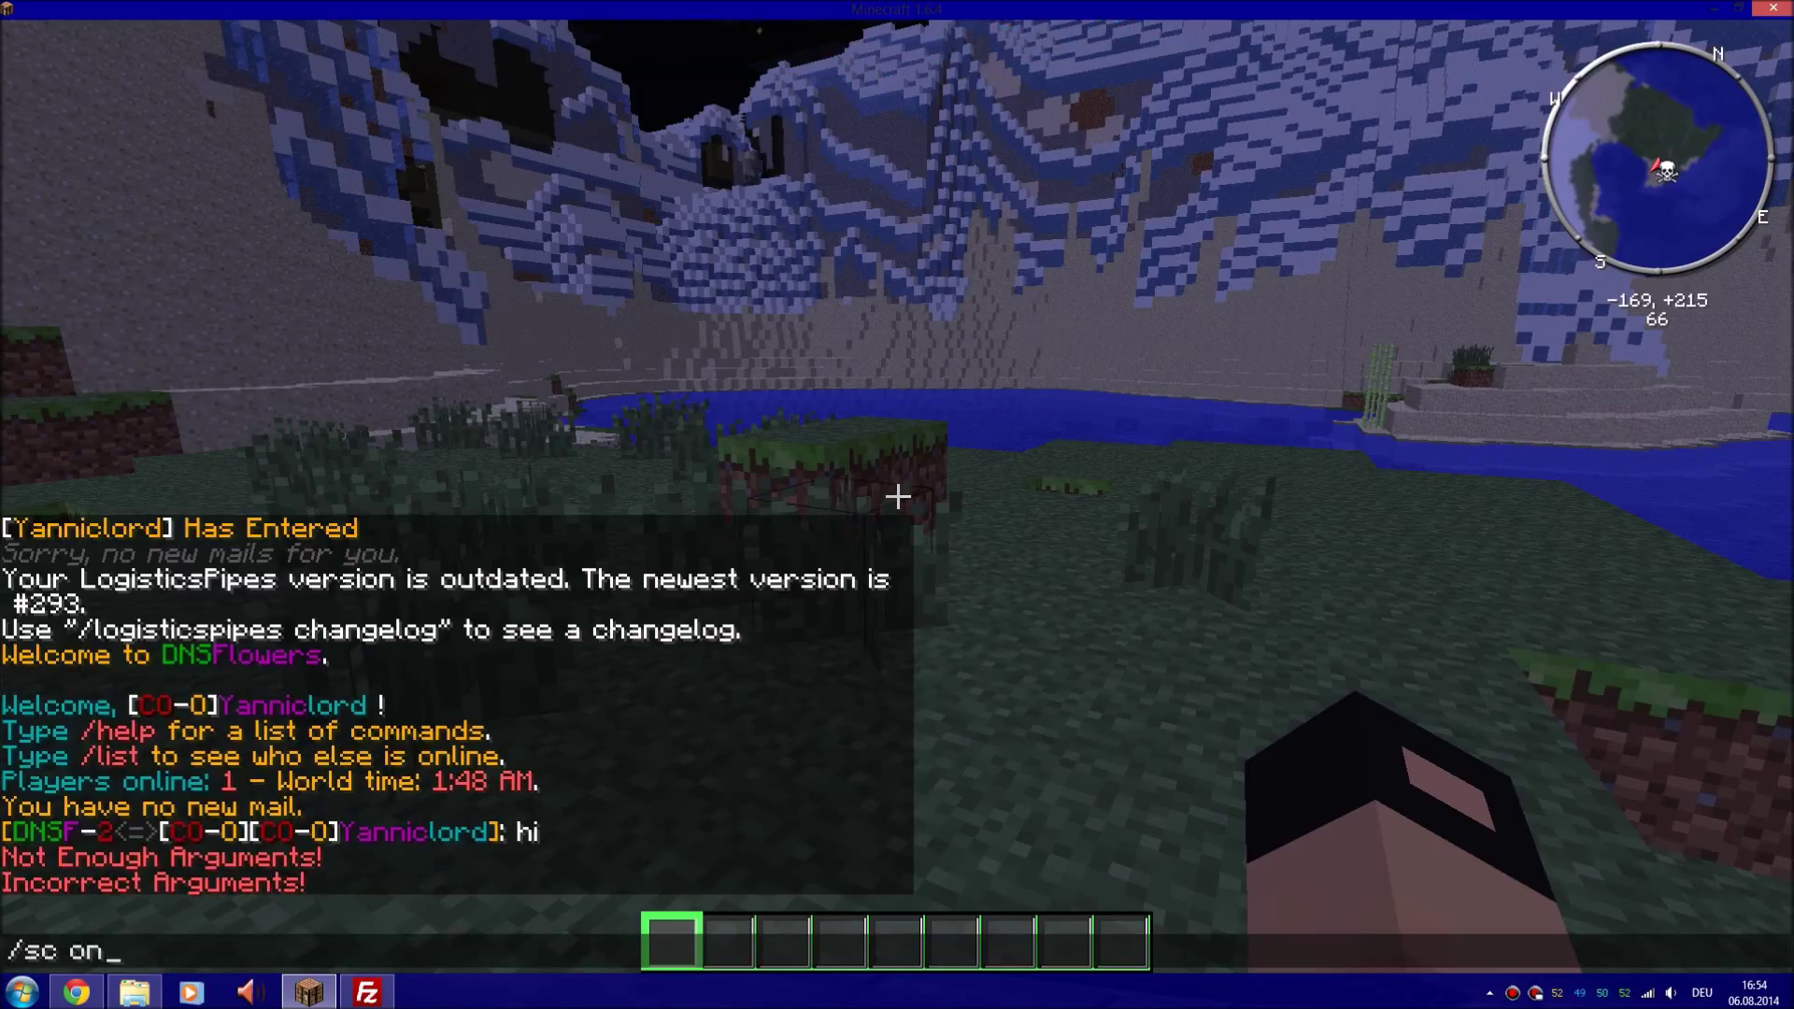
{"action": "key", "text": "Return"}
Start another "/sc" command, and look up the plugin's chat command syntax on the SimplyConnect page in Chrome
{"action": "key", "text": "slash"}
{"action": "key", "text": "Up"}
{"action": "key", "text": "BackSpace"}
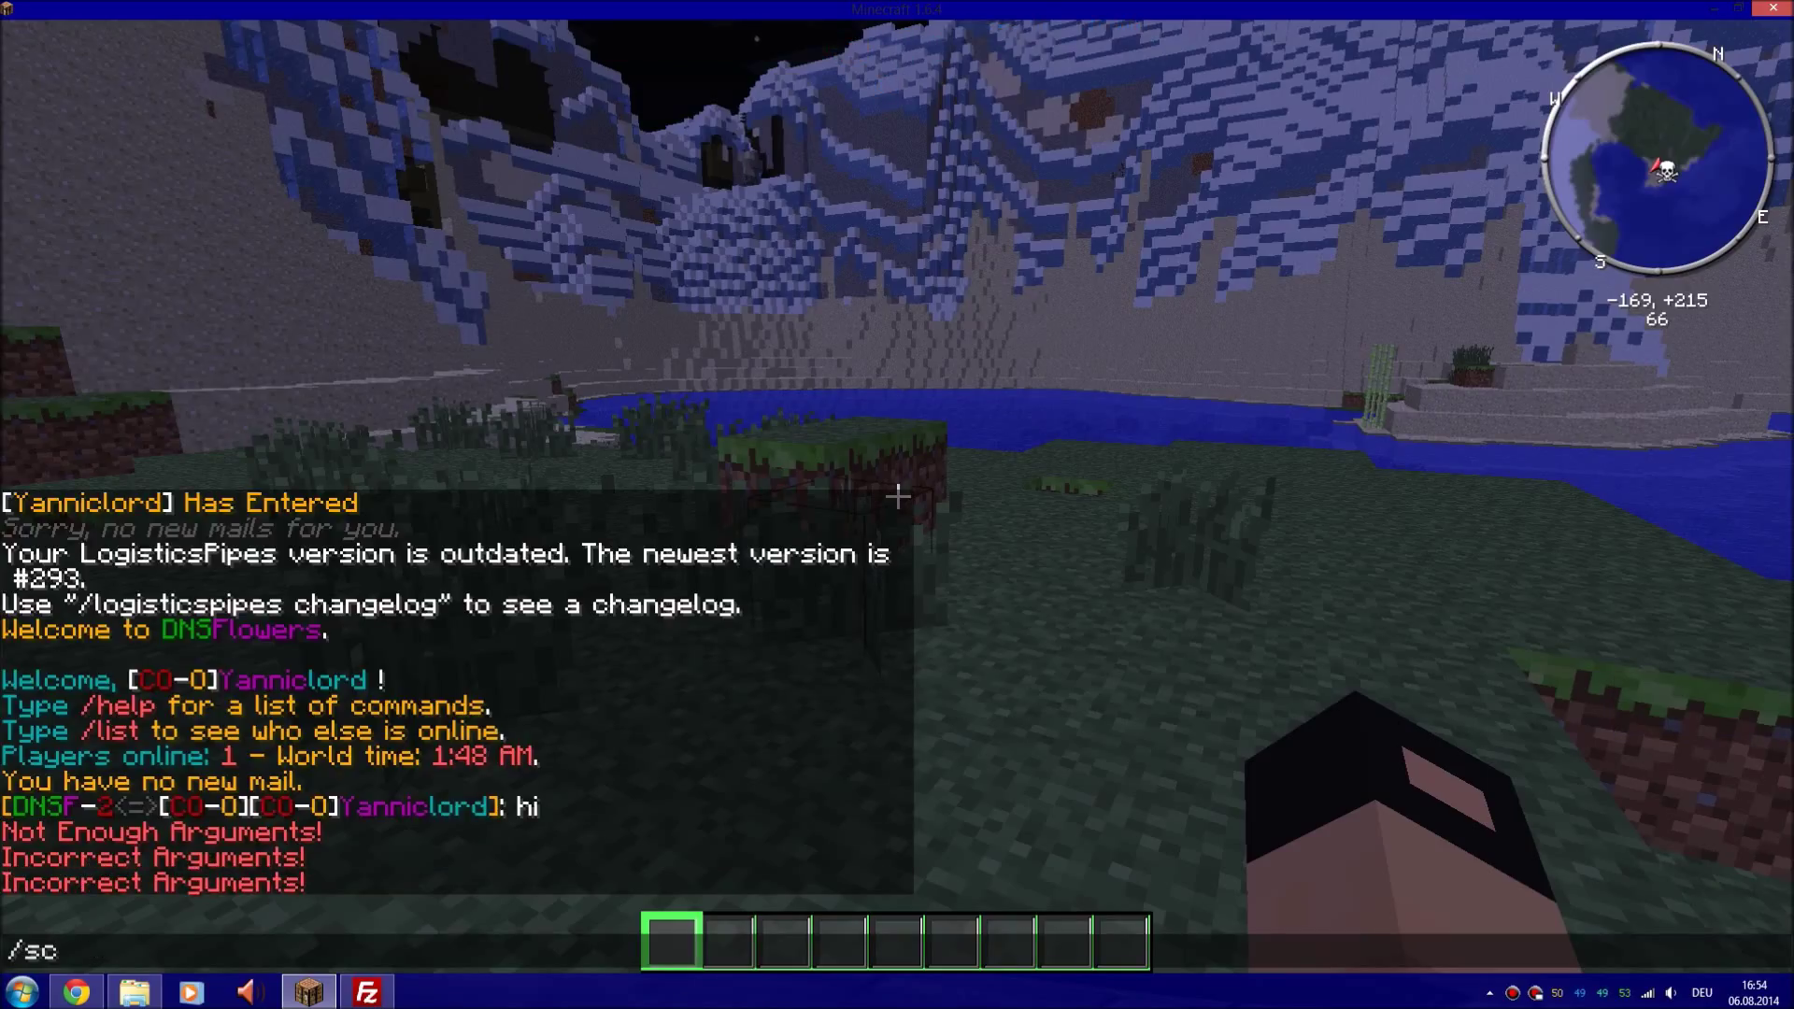
{"action": "left_click", "coordinate": [77, 992]}
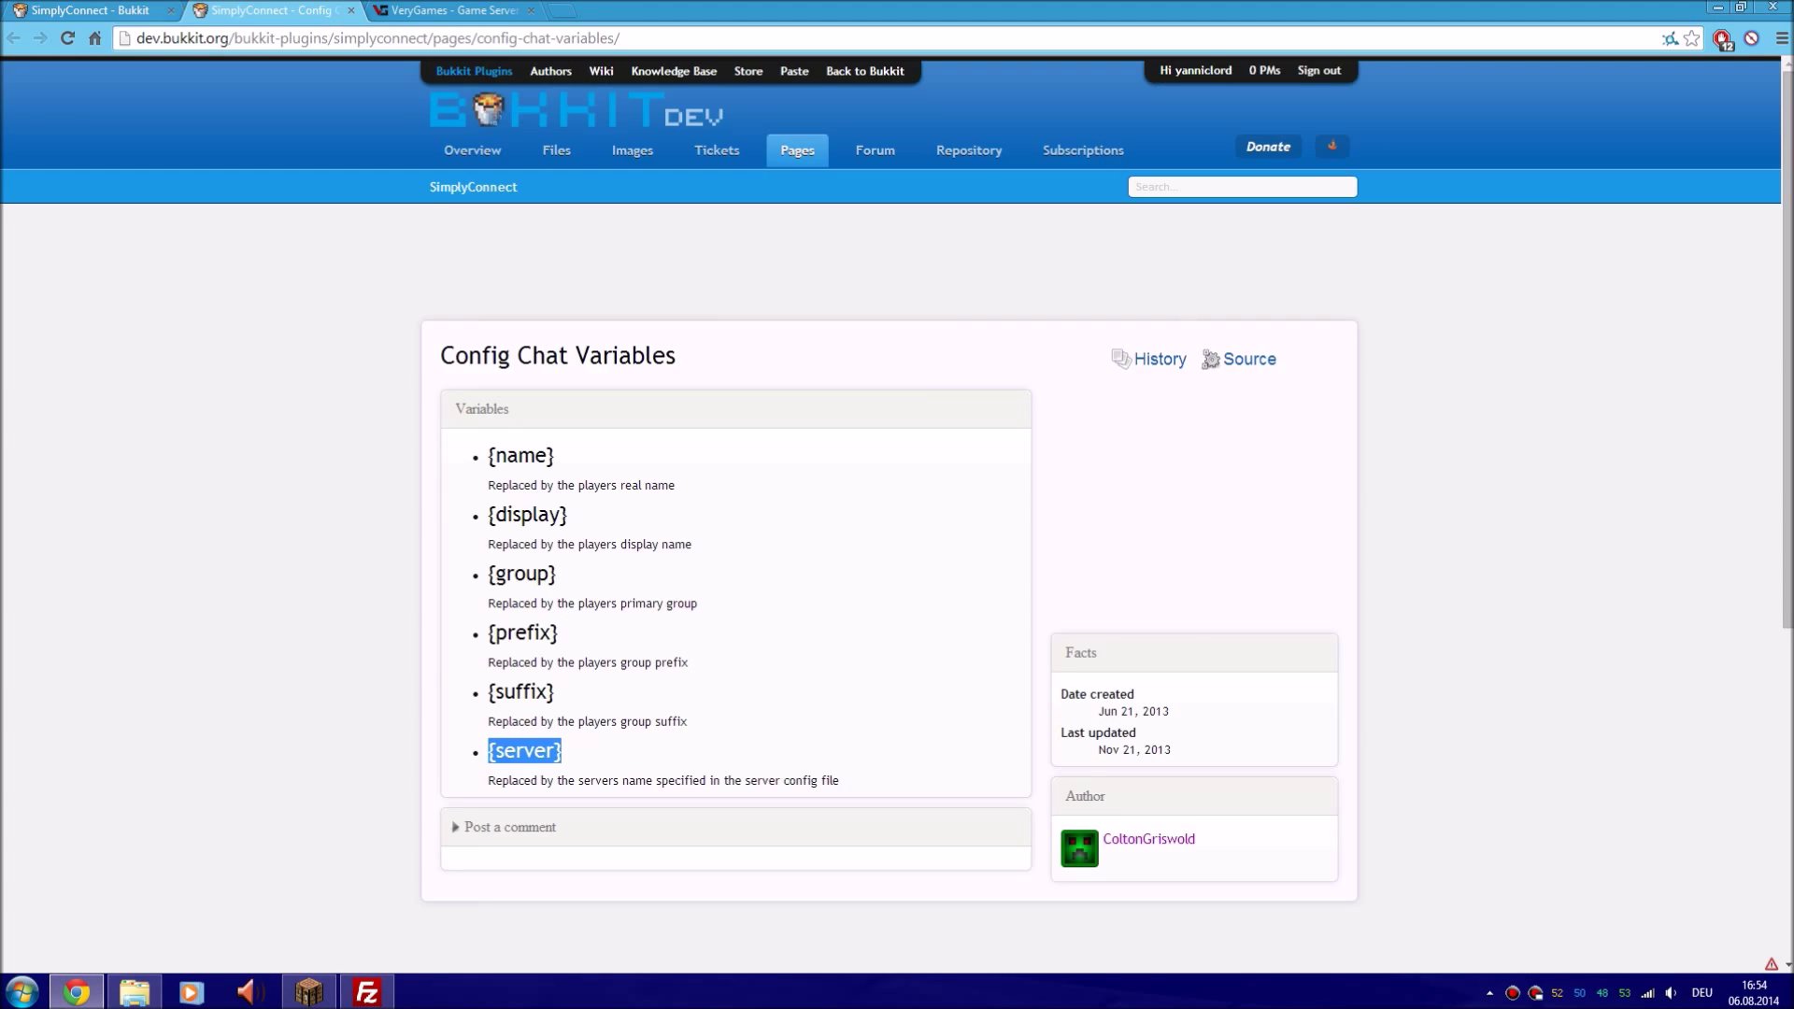
{"action": "left_click", "coordinate": [91, 11]}
{"action": "scroll", "coordinate": [897, 514], "scroll_direction": "down", "scroll_amount": 6}
{"action": "scroll", "coordinate": [729, 505], "scroll_direction": "up", "scroll_amount": 2}
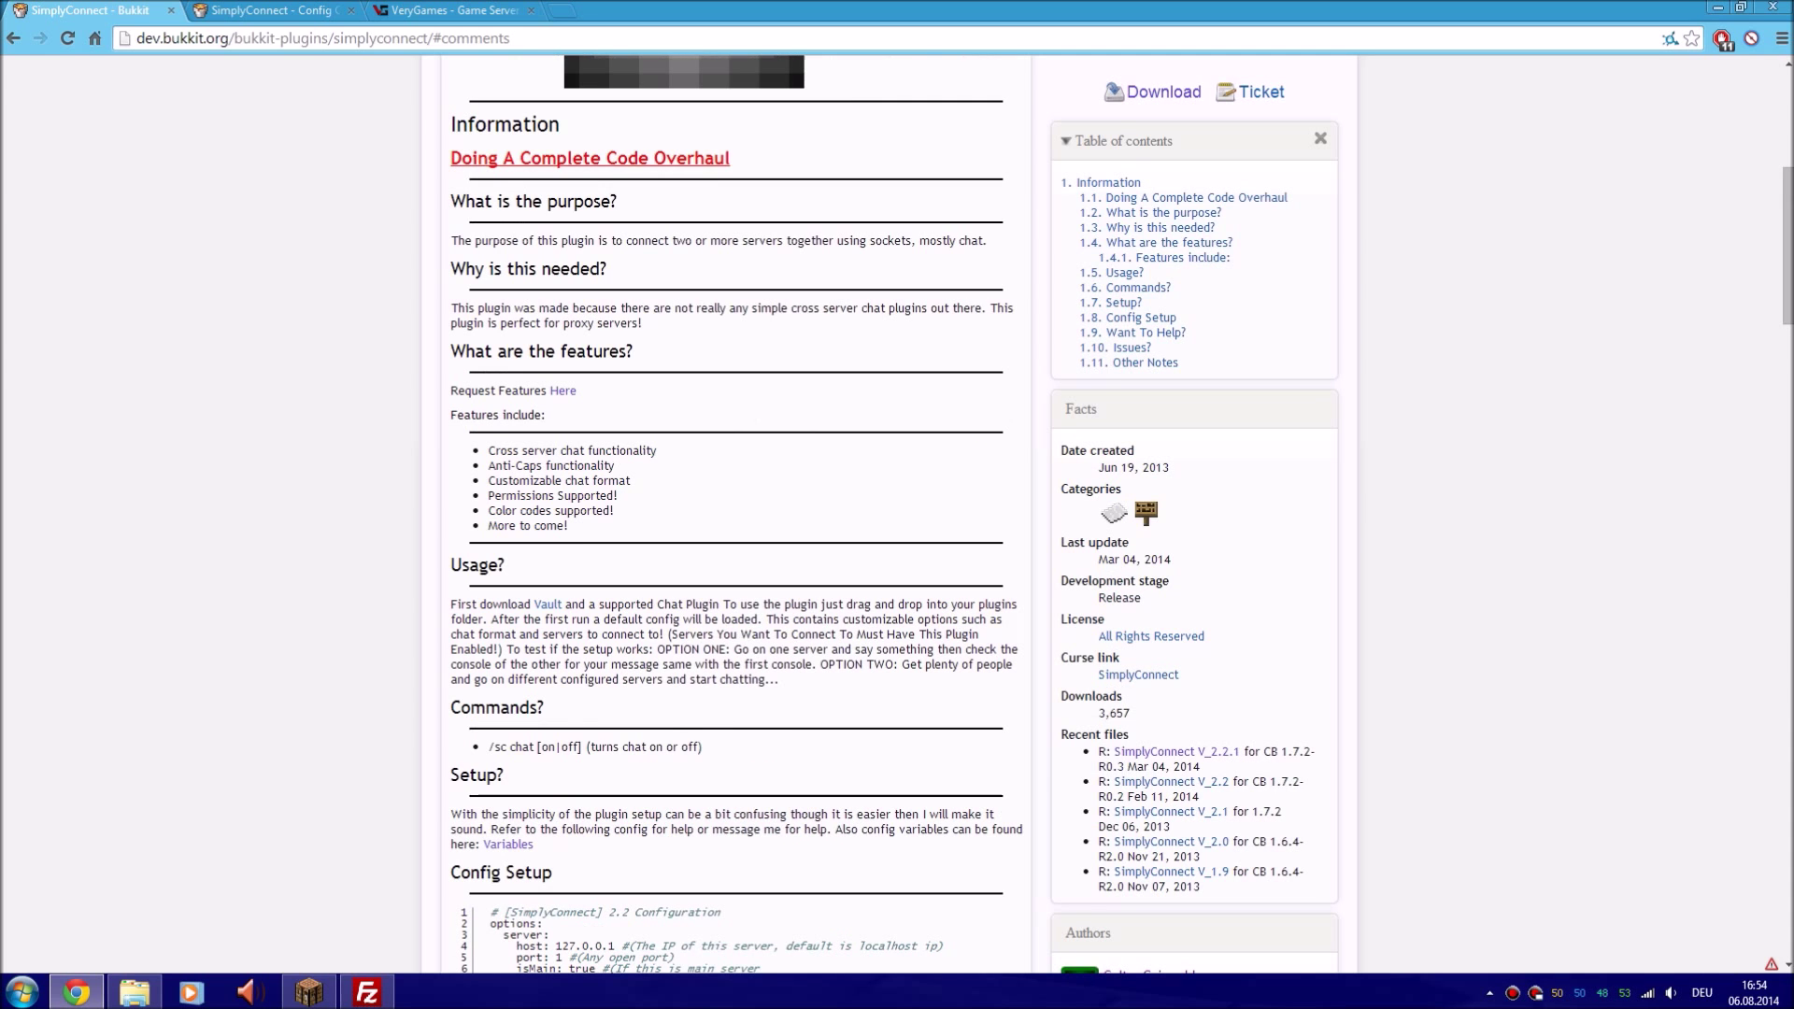
{"action": "scroll", "coordinate": [729, 505], "scroll_direction": "up", "scroll_amount": 4}
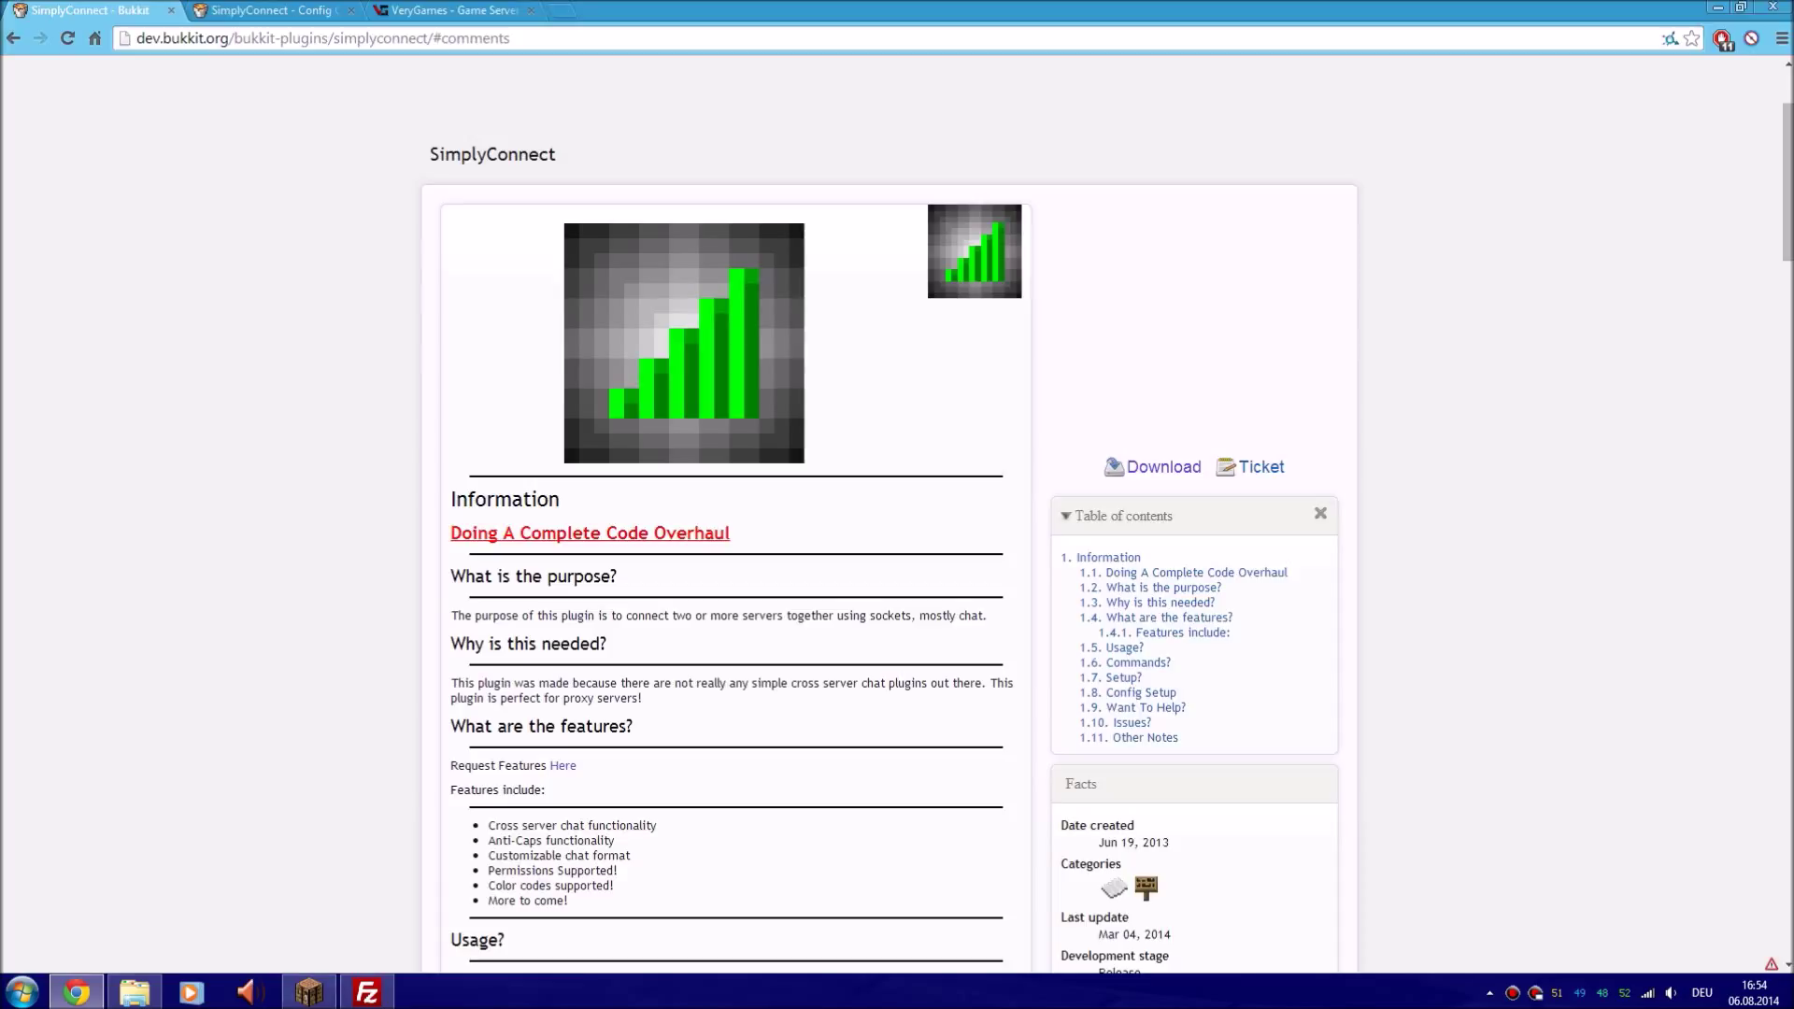
Return to Minecraft and complete the command as "/sc chat off" to turn the plugin chat off
{"action": "key", "text": "alt+Tab"}
{"action": "type", "text": "chat"}
{"action": "key", "text": "Return"}
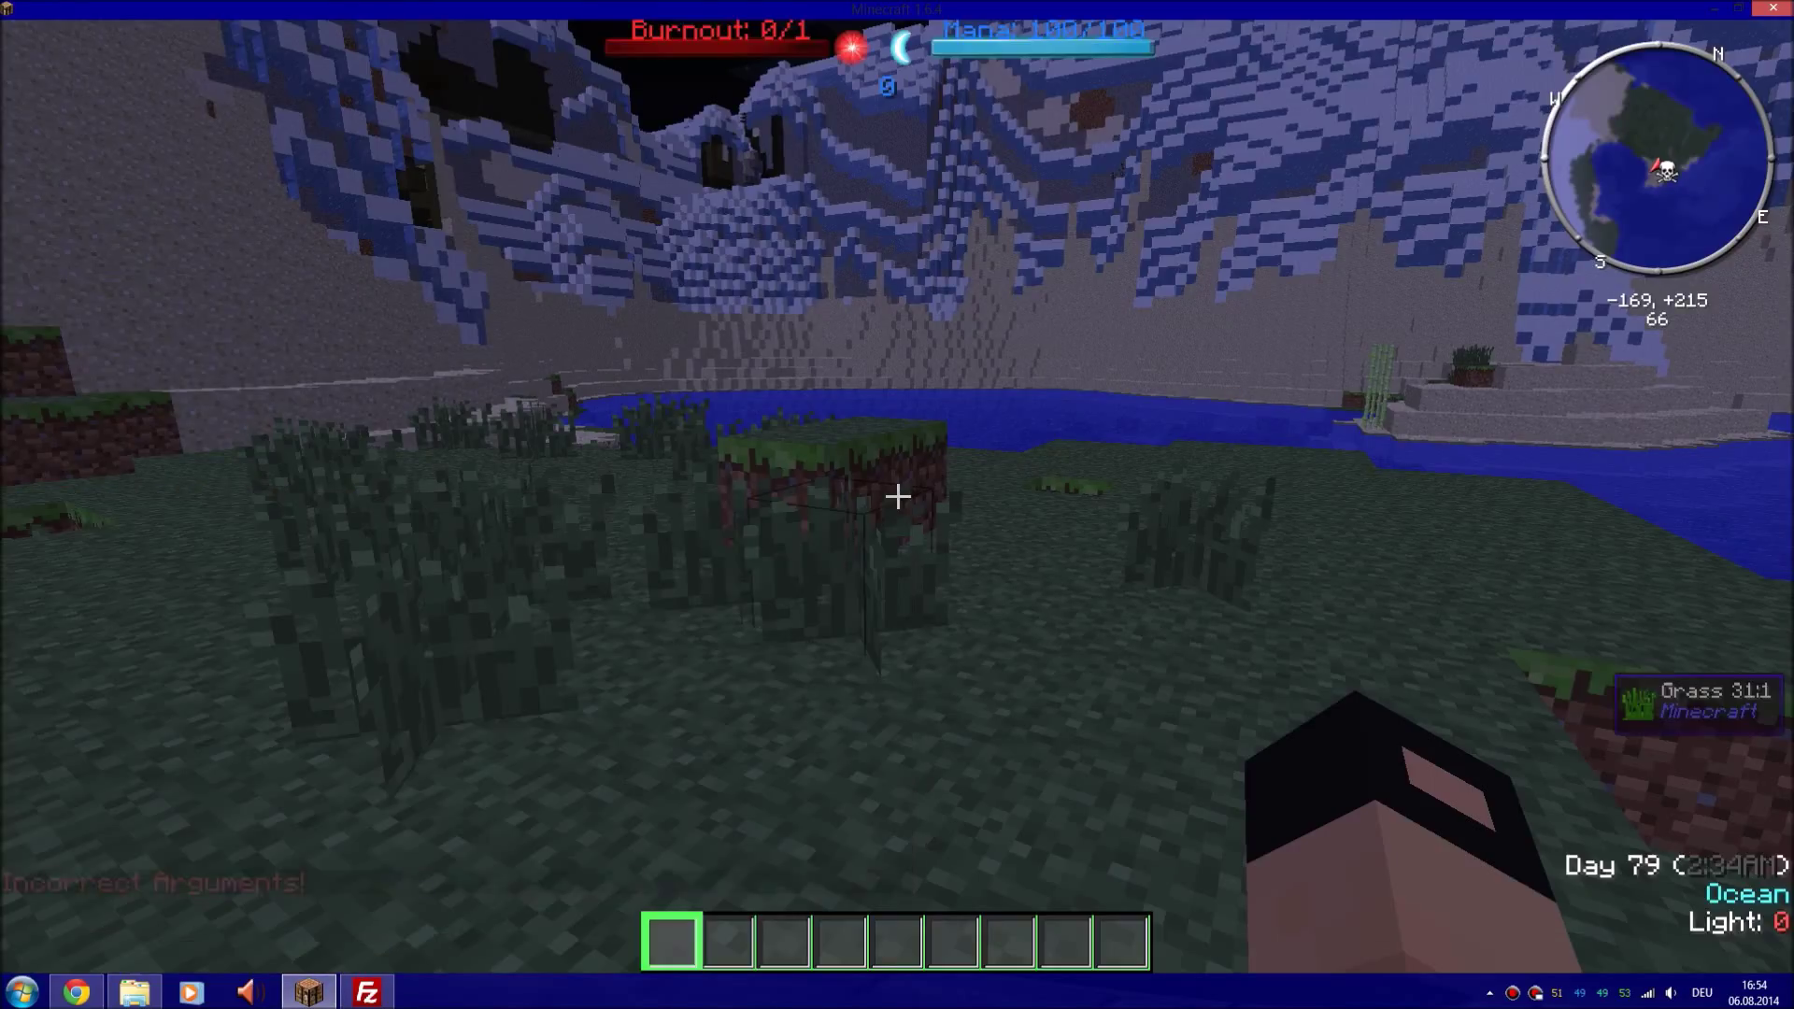
Send "hi" in the game chat to test messaging with the plugin chat turned off
{"action": "key", "text": "t"}
{"action": "key", "text": "Up"}
{"action": "key", "text": "Escape"}
{"action": "type", "text": "t"}
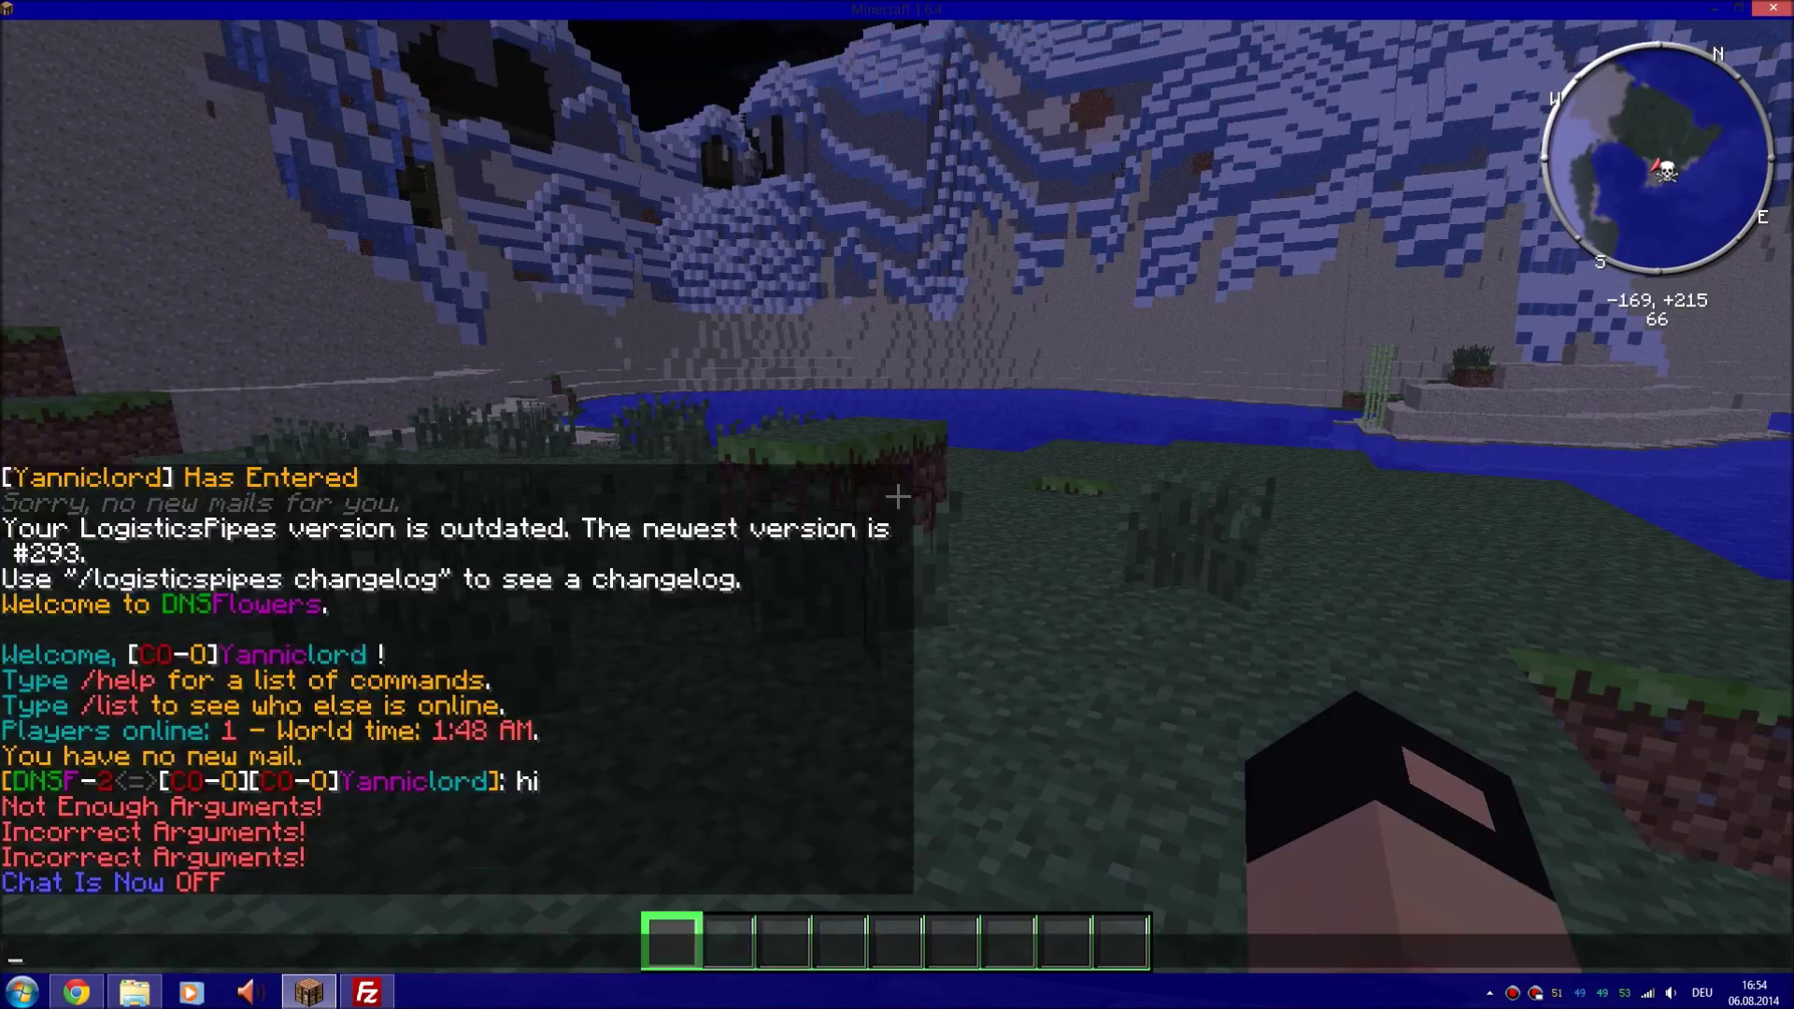
{"action": "type", "text": "hi"}
{"action": "key", "text": "Return"}
Turn the plugin chat back on by editing the previous command to "/sc chat on"
{"action": "key", "text": "t"}
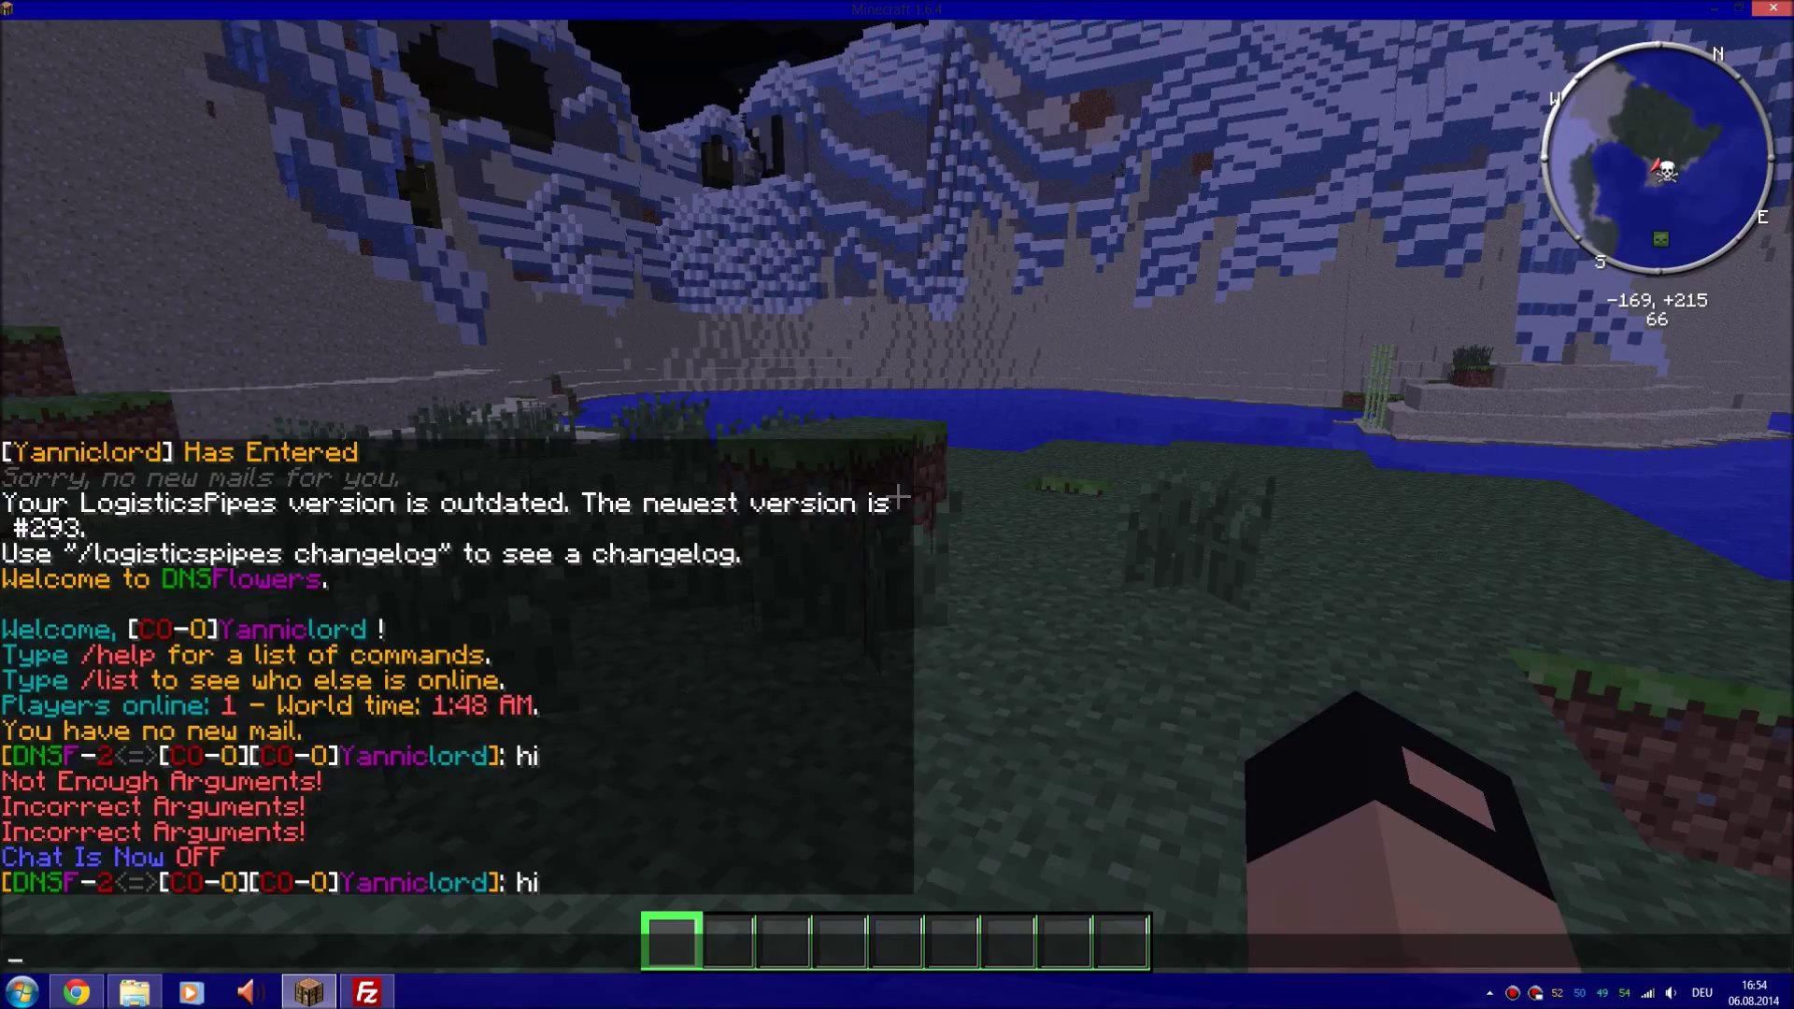
{"action": "key", "text": "Up"}
{"action": "key", "text": "Up"}
{"action": "key", "text": "BackSpace"}
{"action": "key", "text": "BackSpace"}
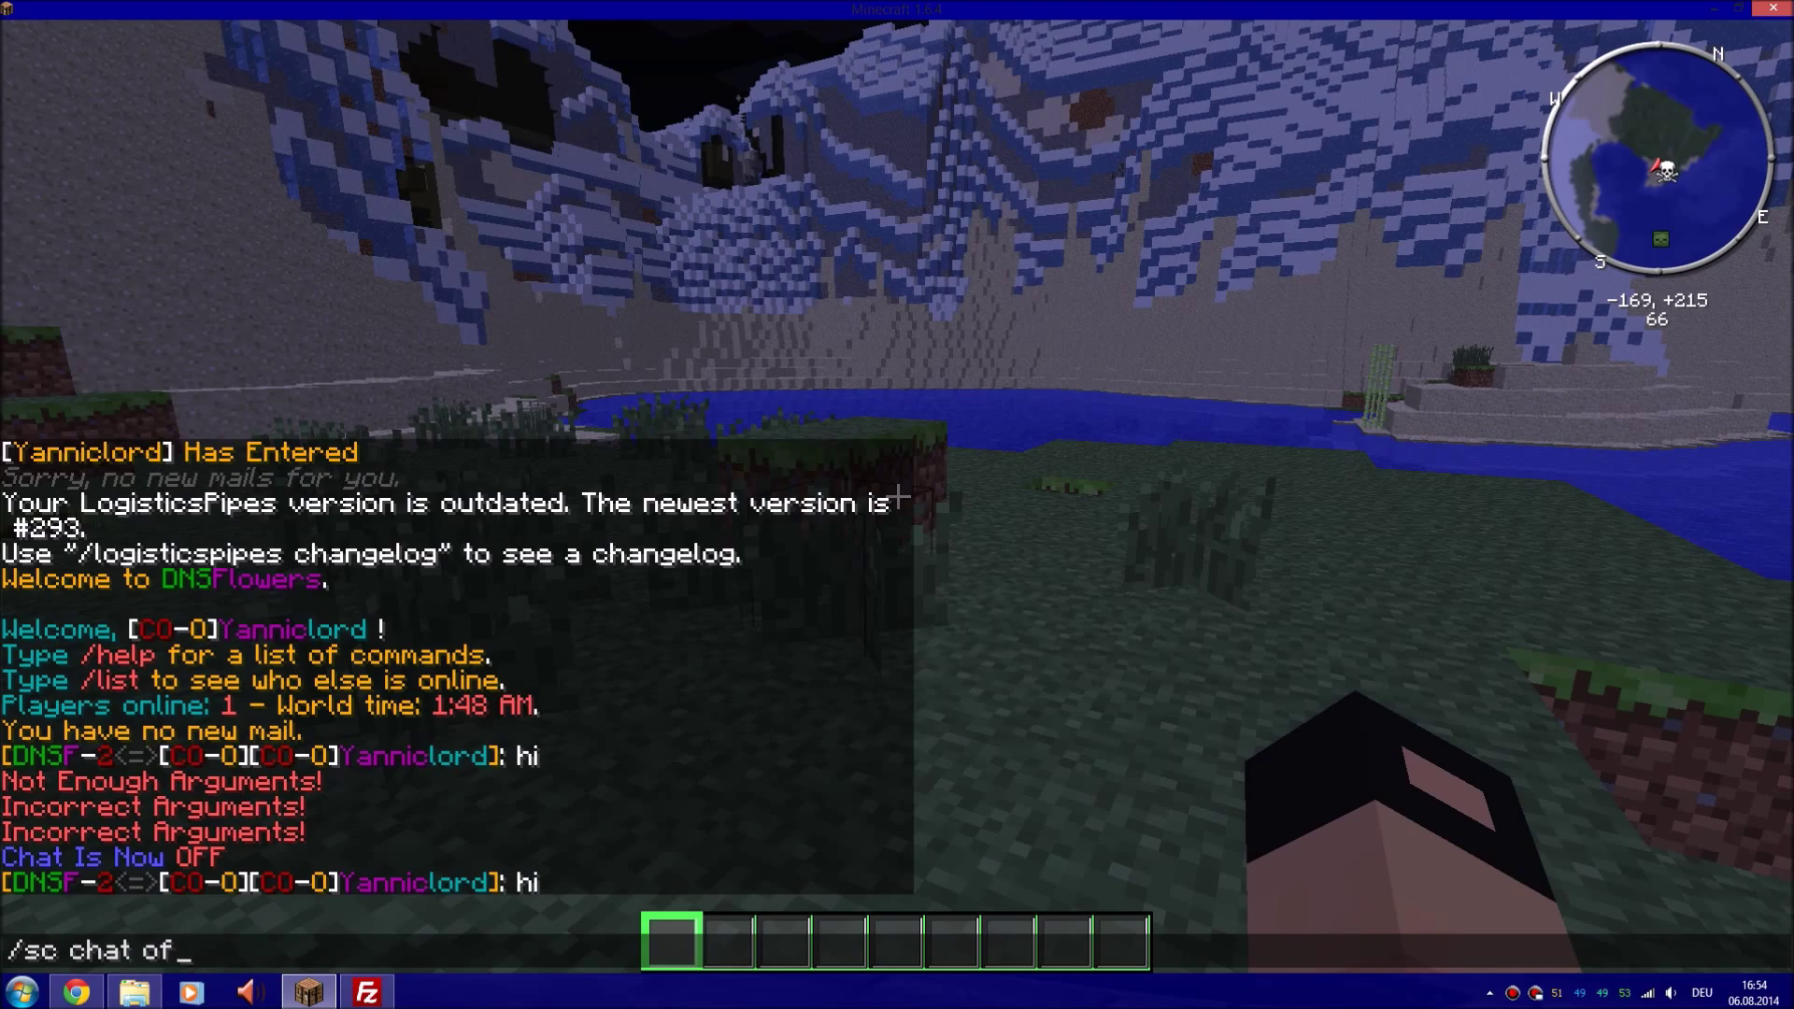
{"action": "type", "text": "n"}
{"action": "key", "text": "Return"}
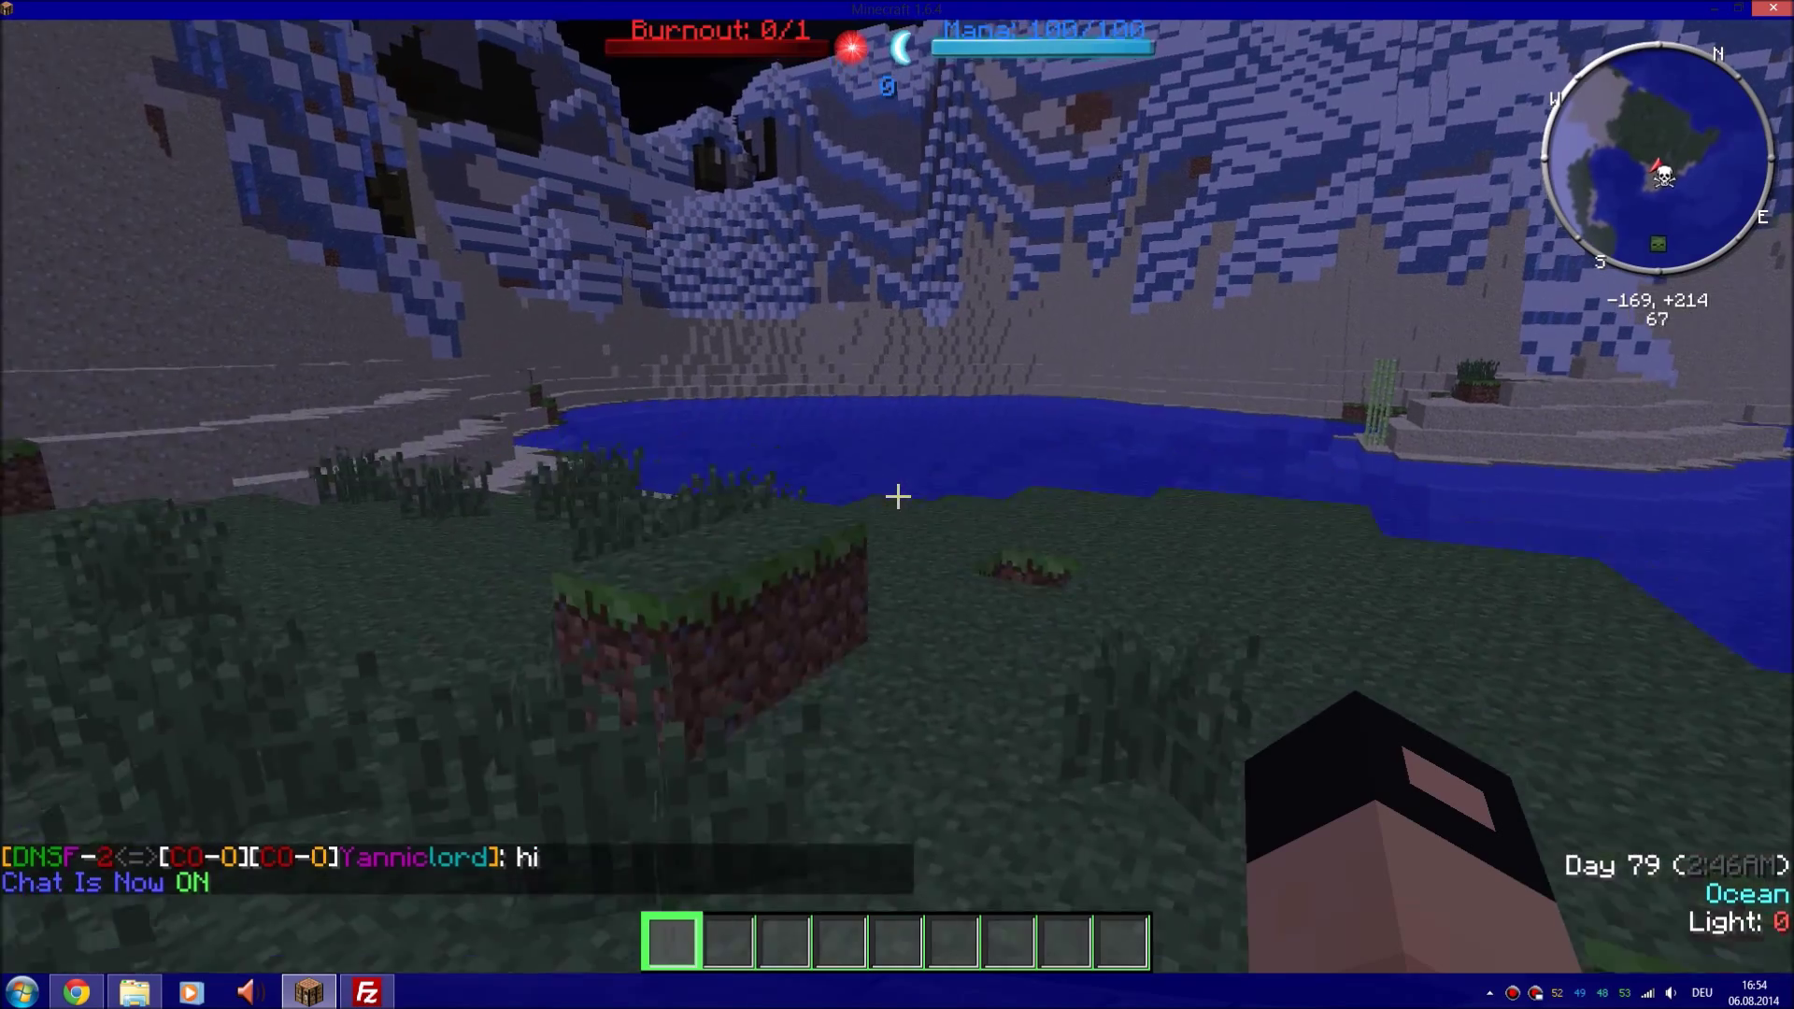
Walk around the world briefly, and disconnect from the server
{"action": "key", "text": "w"}
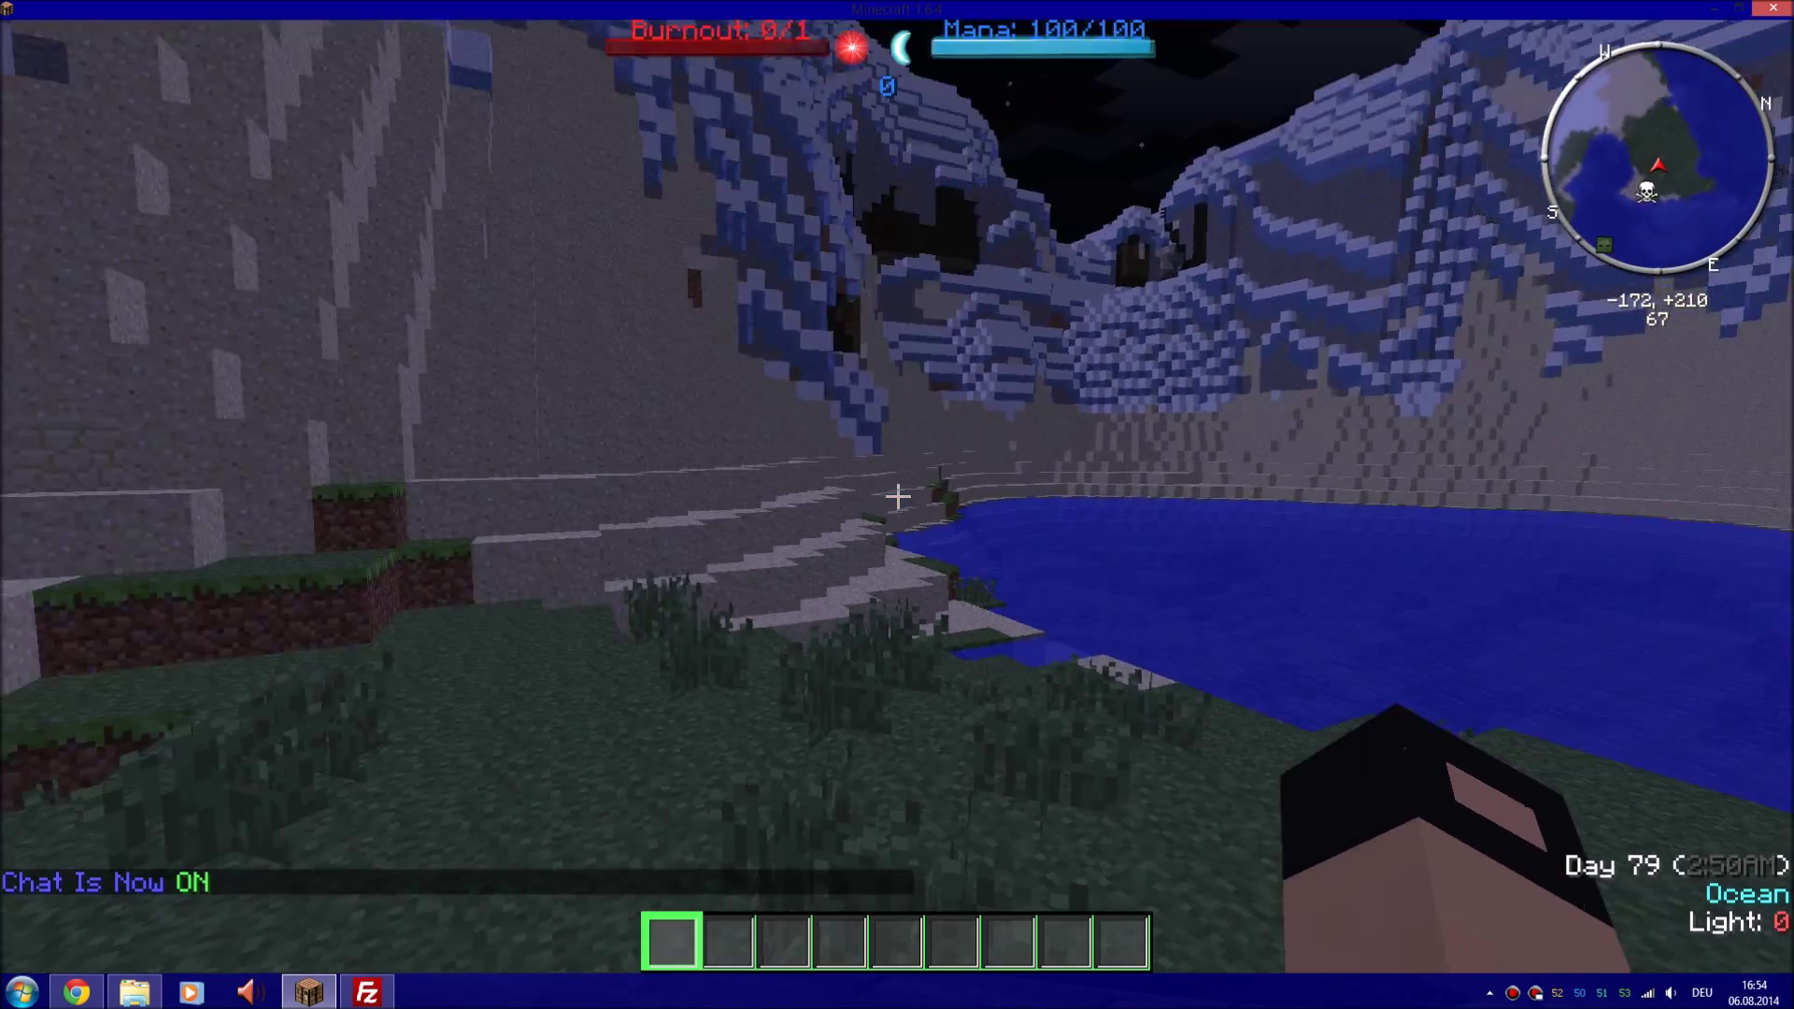
{"action": "left_click", "coordinate": [897, 496]}
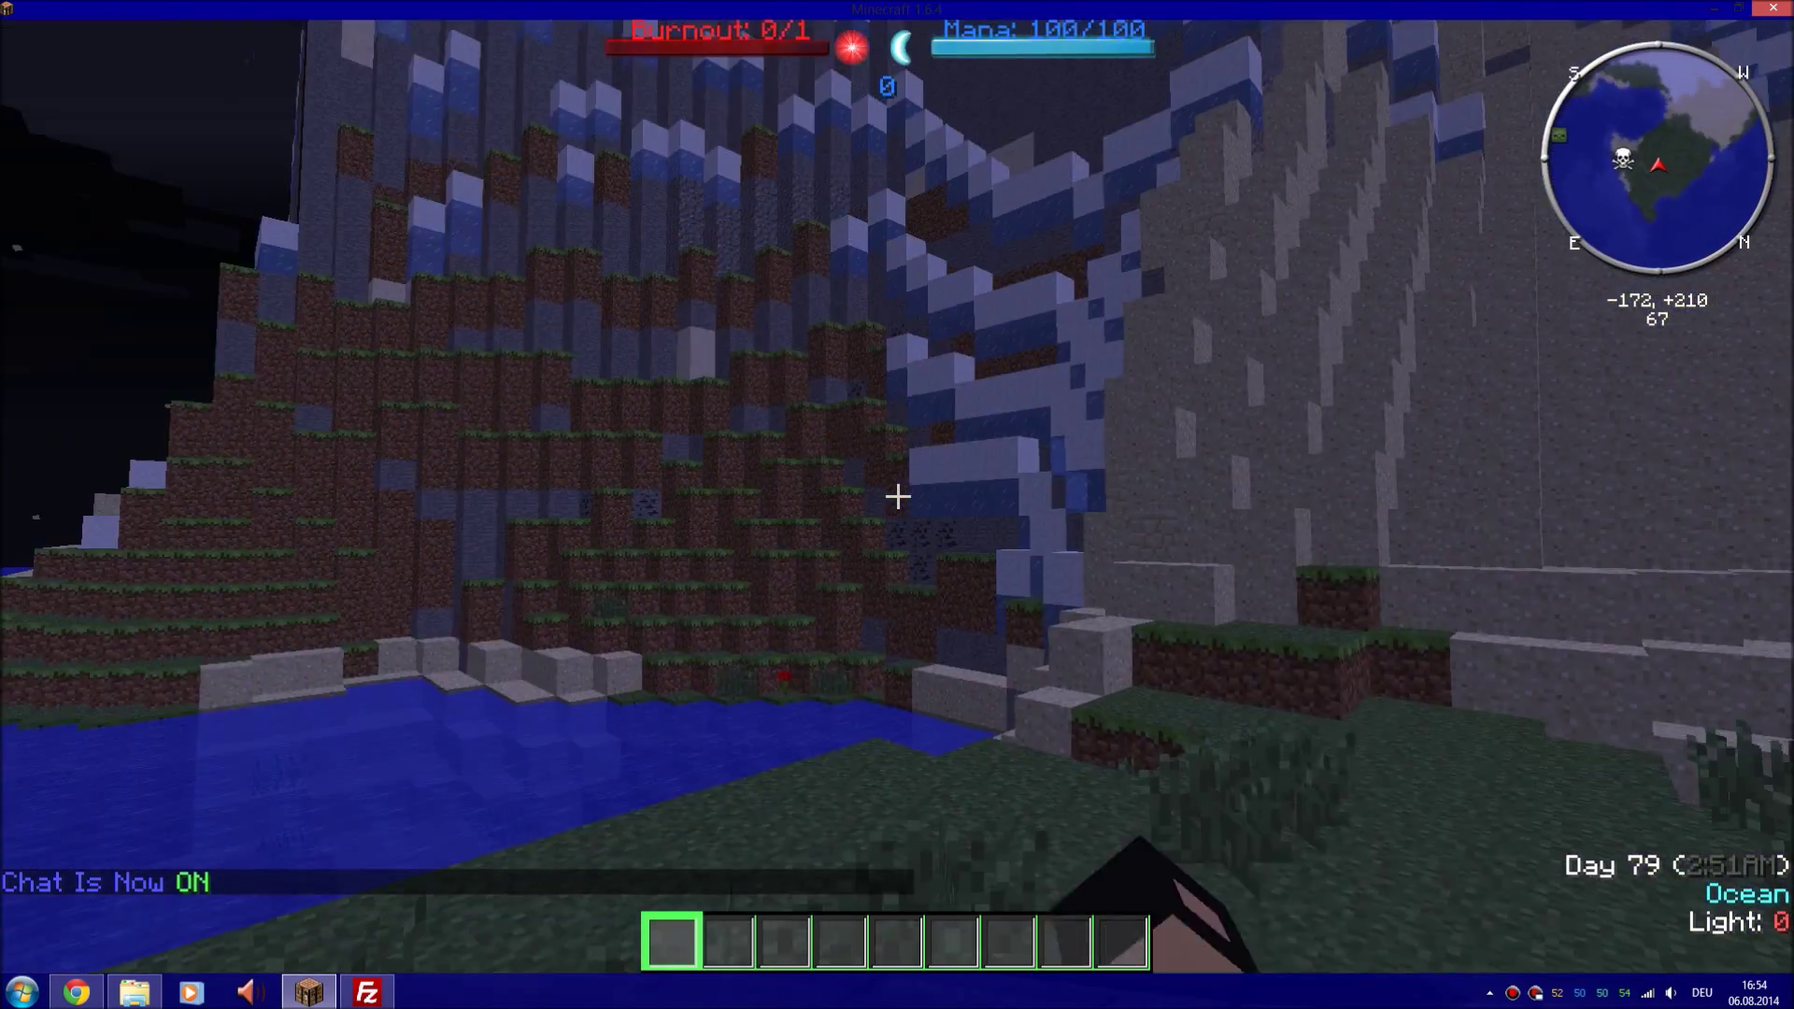
{"action": "left_click", "coordinate": [897, 496]}
{"action": "key", "text": "Escape"}
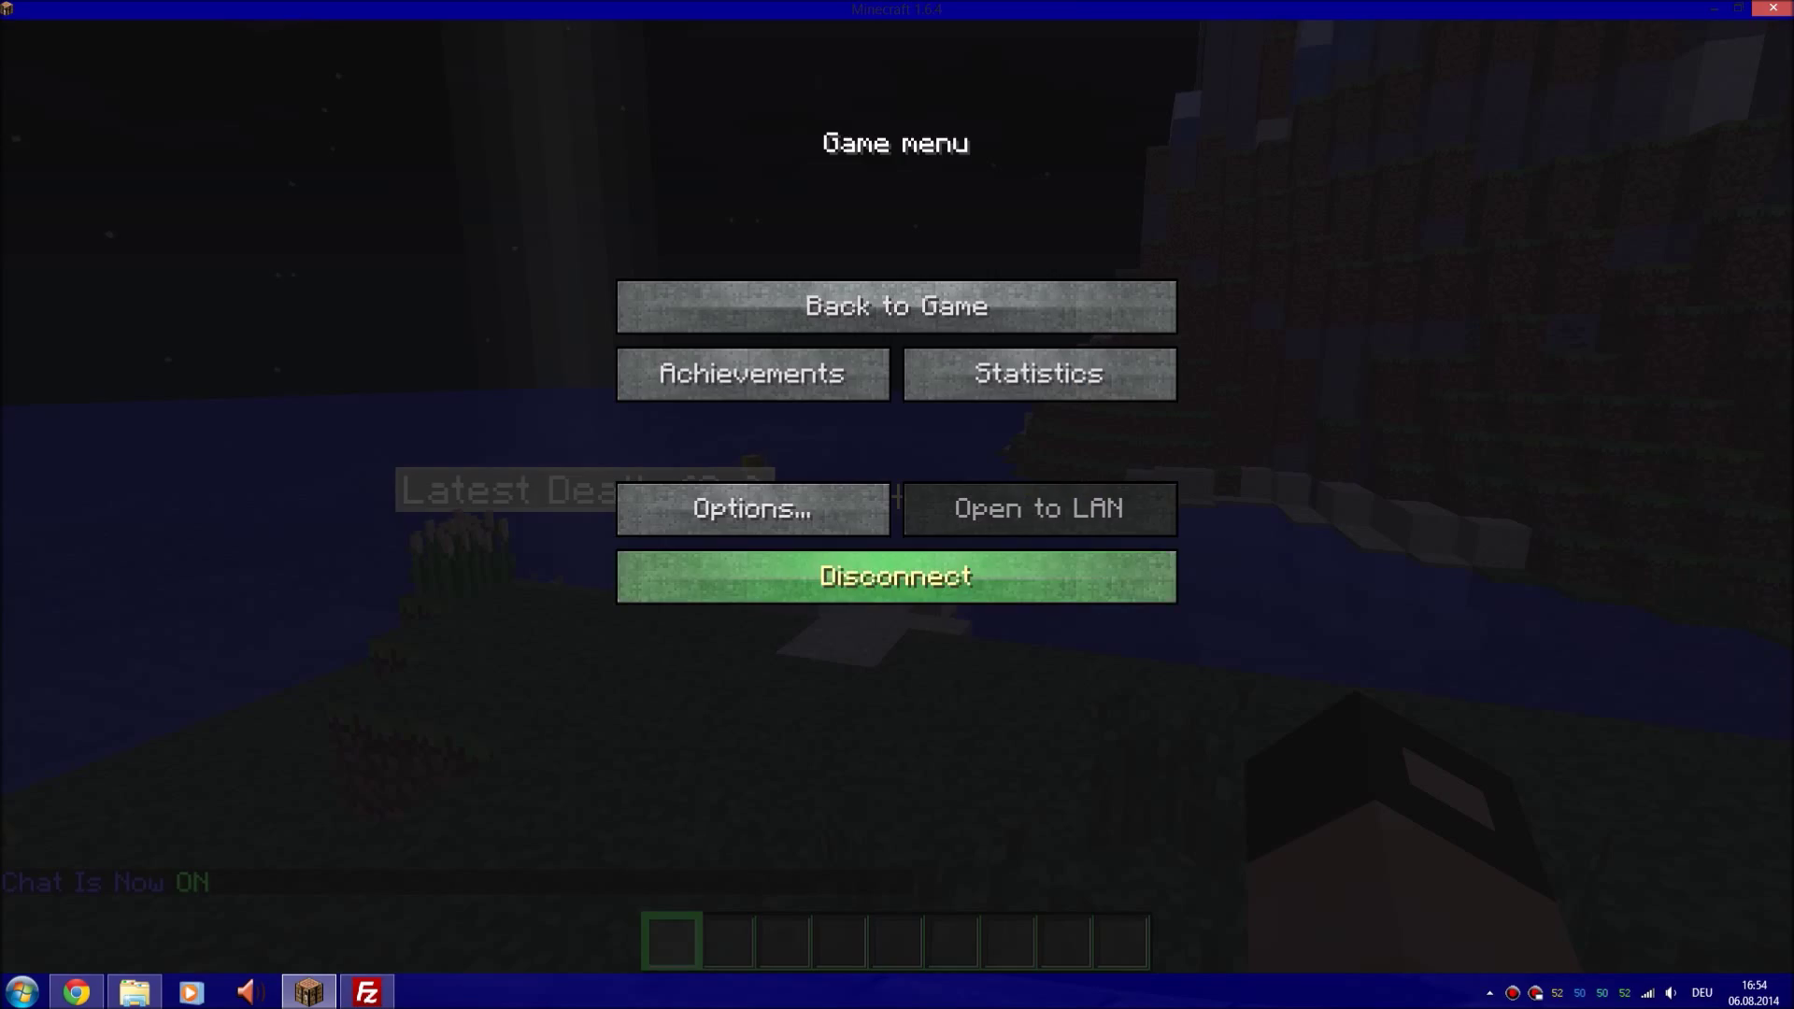
{"action": "left_click", "coordinate": [897, 577]}
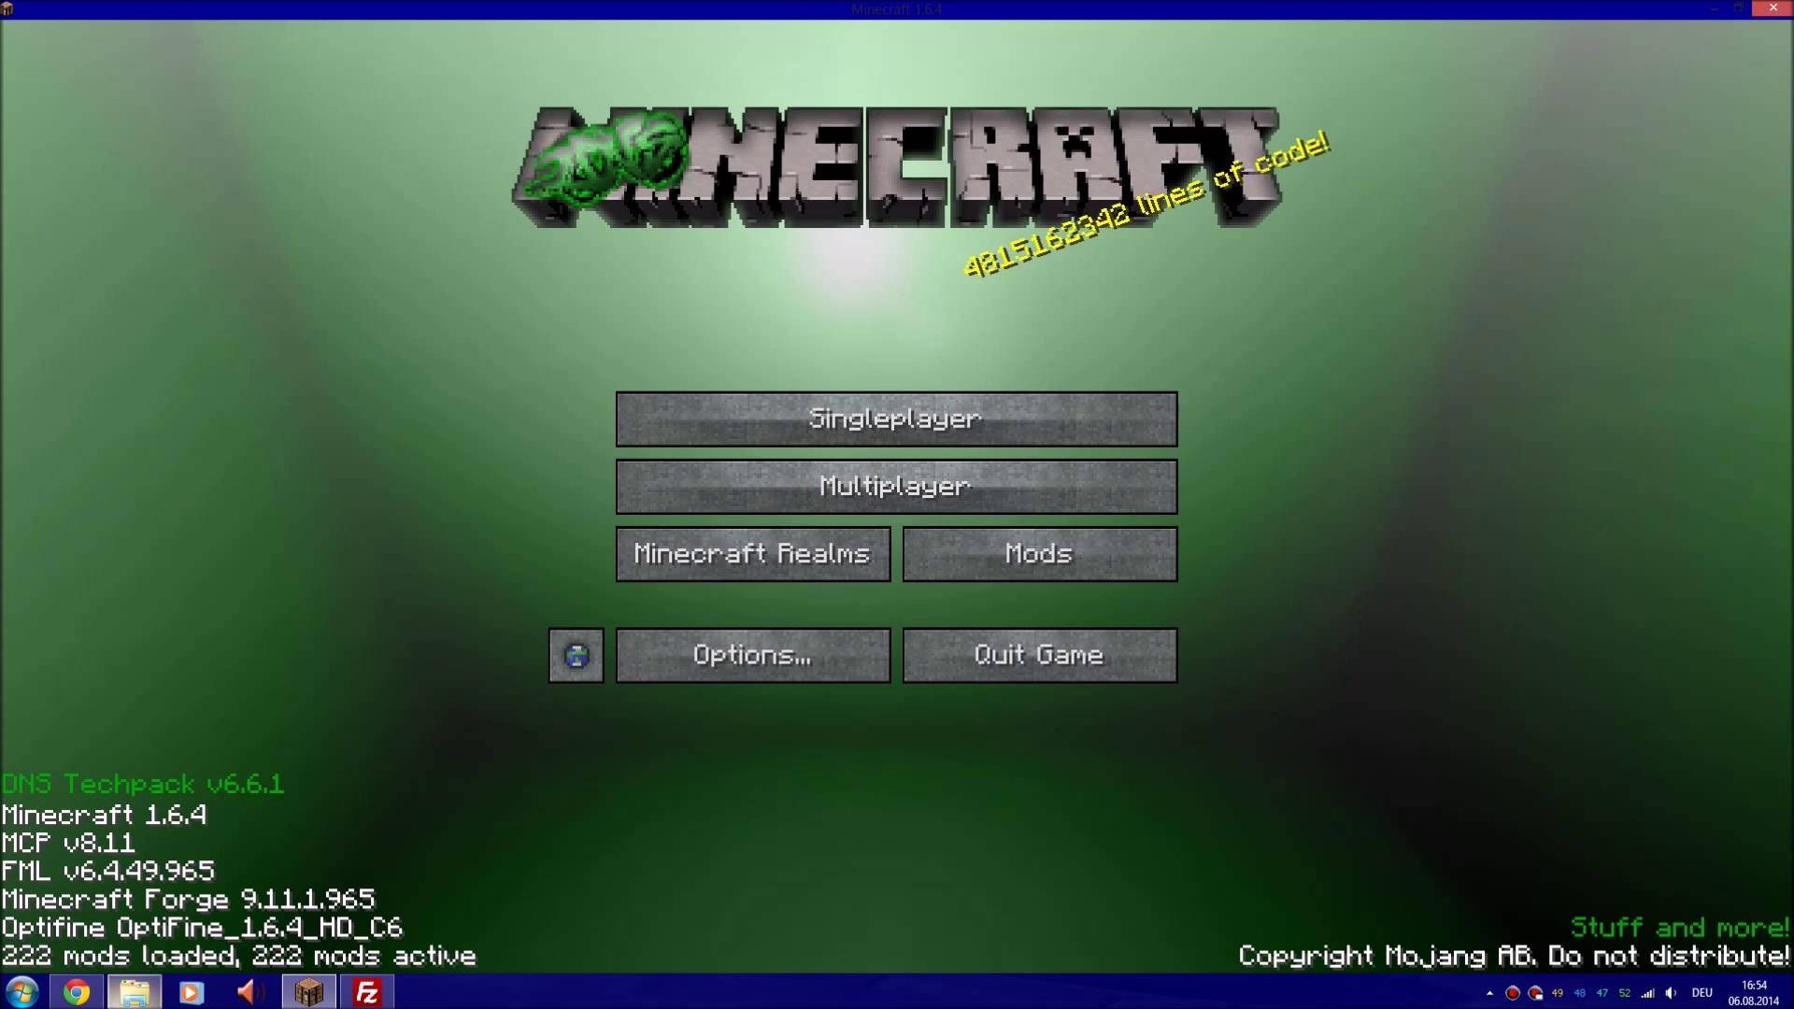
Open Minecraft's multiplayer server list and select the DNSCraft server
{"action": "left_click", "coordinate": [134, 993]}
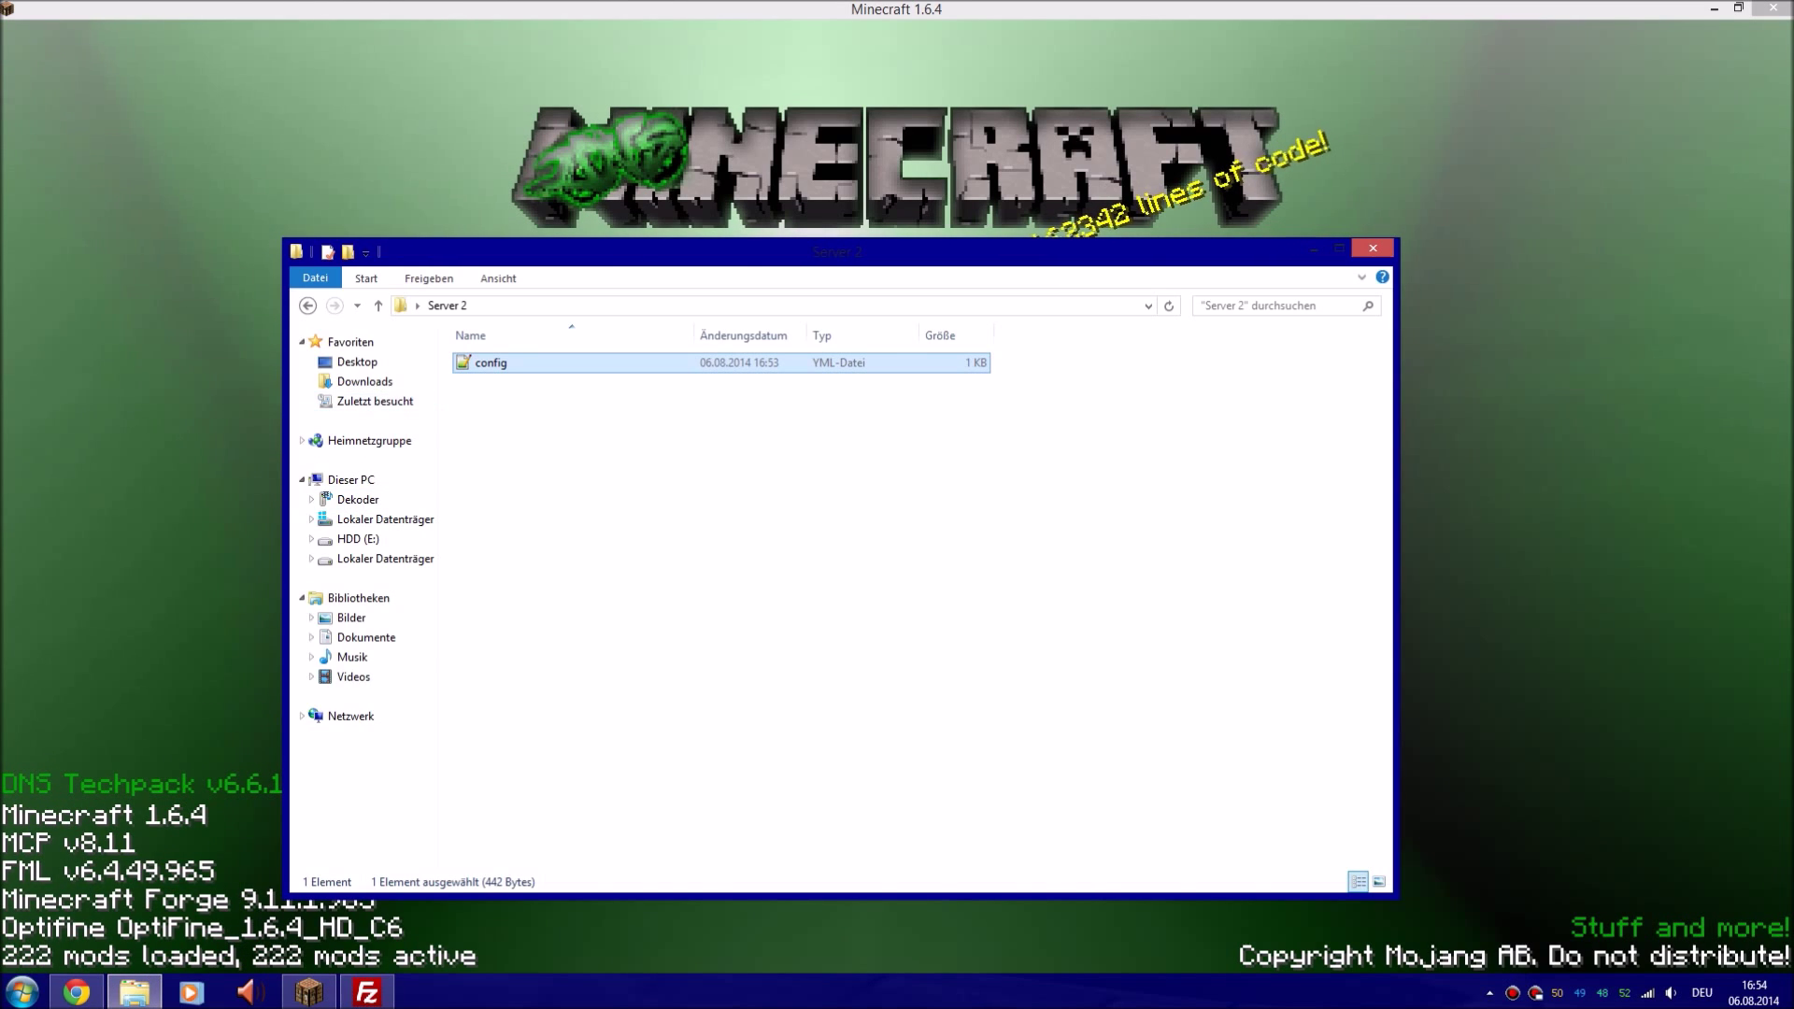
{"action": "key", "text": "alt+Tab"}
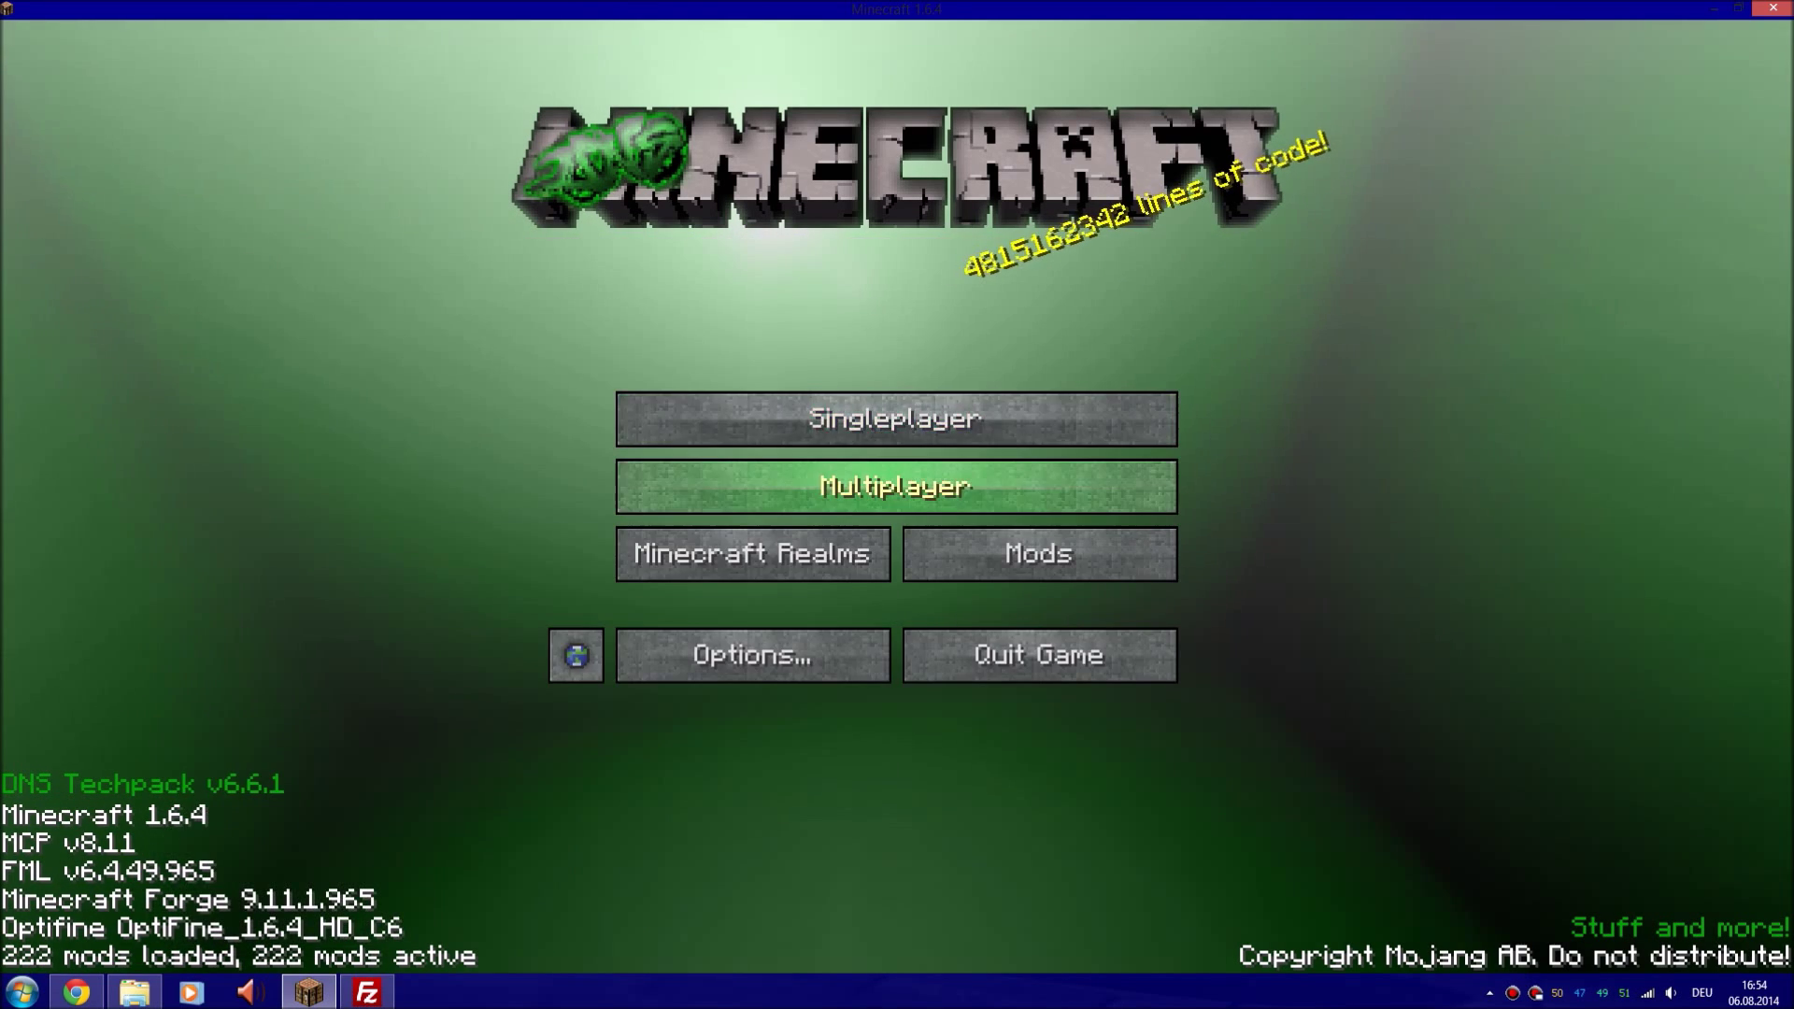
{"action": "left_click", "coordinate": [897, 486]}
{"action": "left_click", "coordinate": [842, 348]}
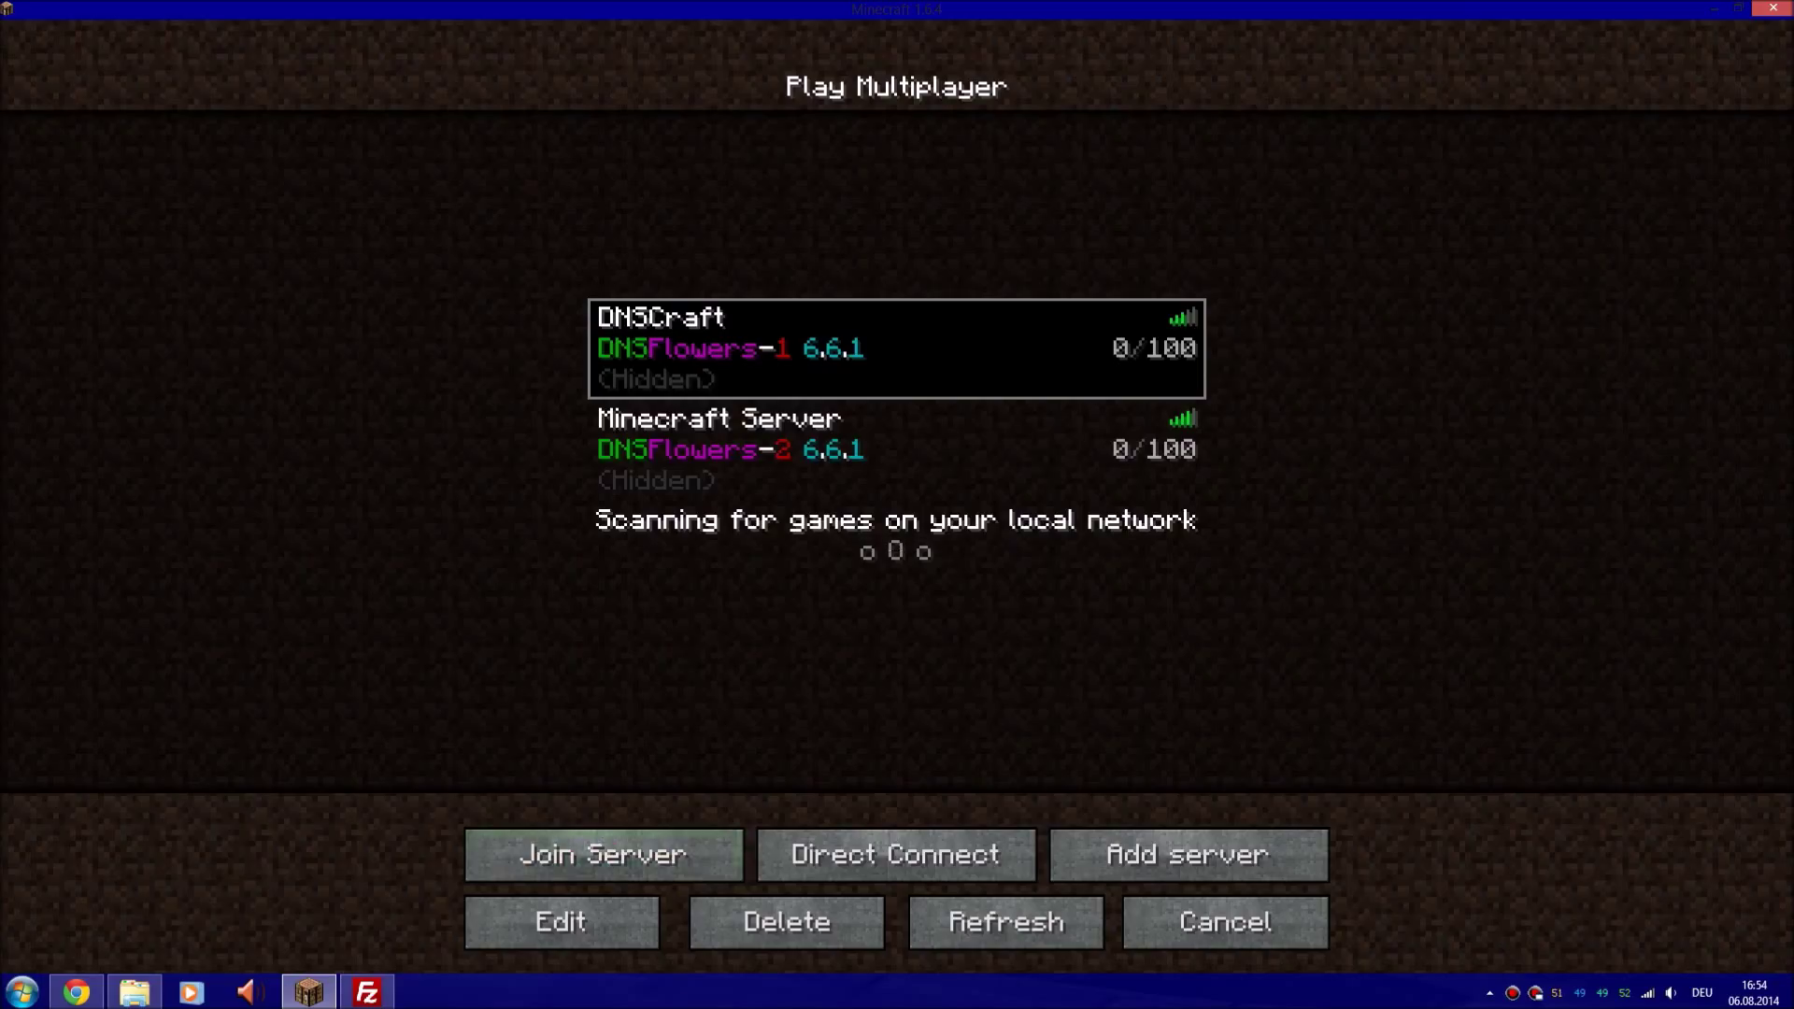
Switch to Chrome and review the SimplyConnect page's code overhaul notice and config setup, plus the chat variables page
{"action": "key", "text": "alt+Tab"}
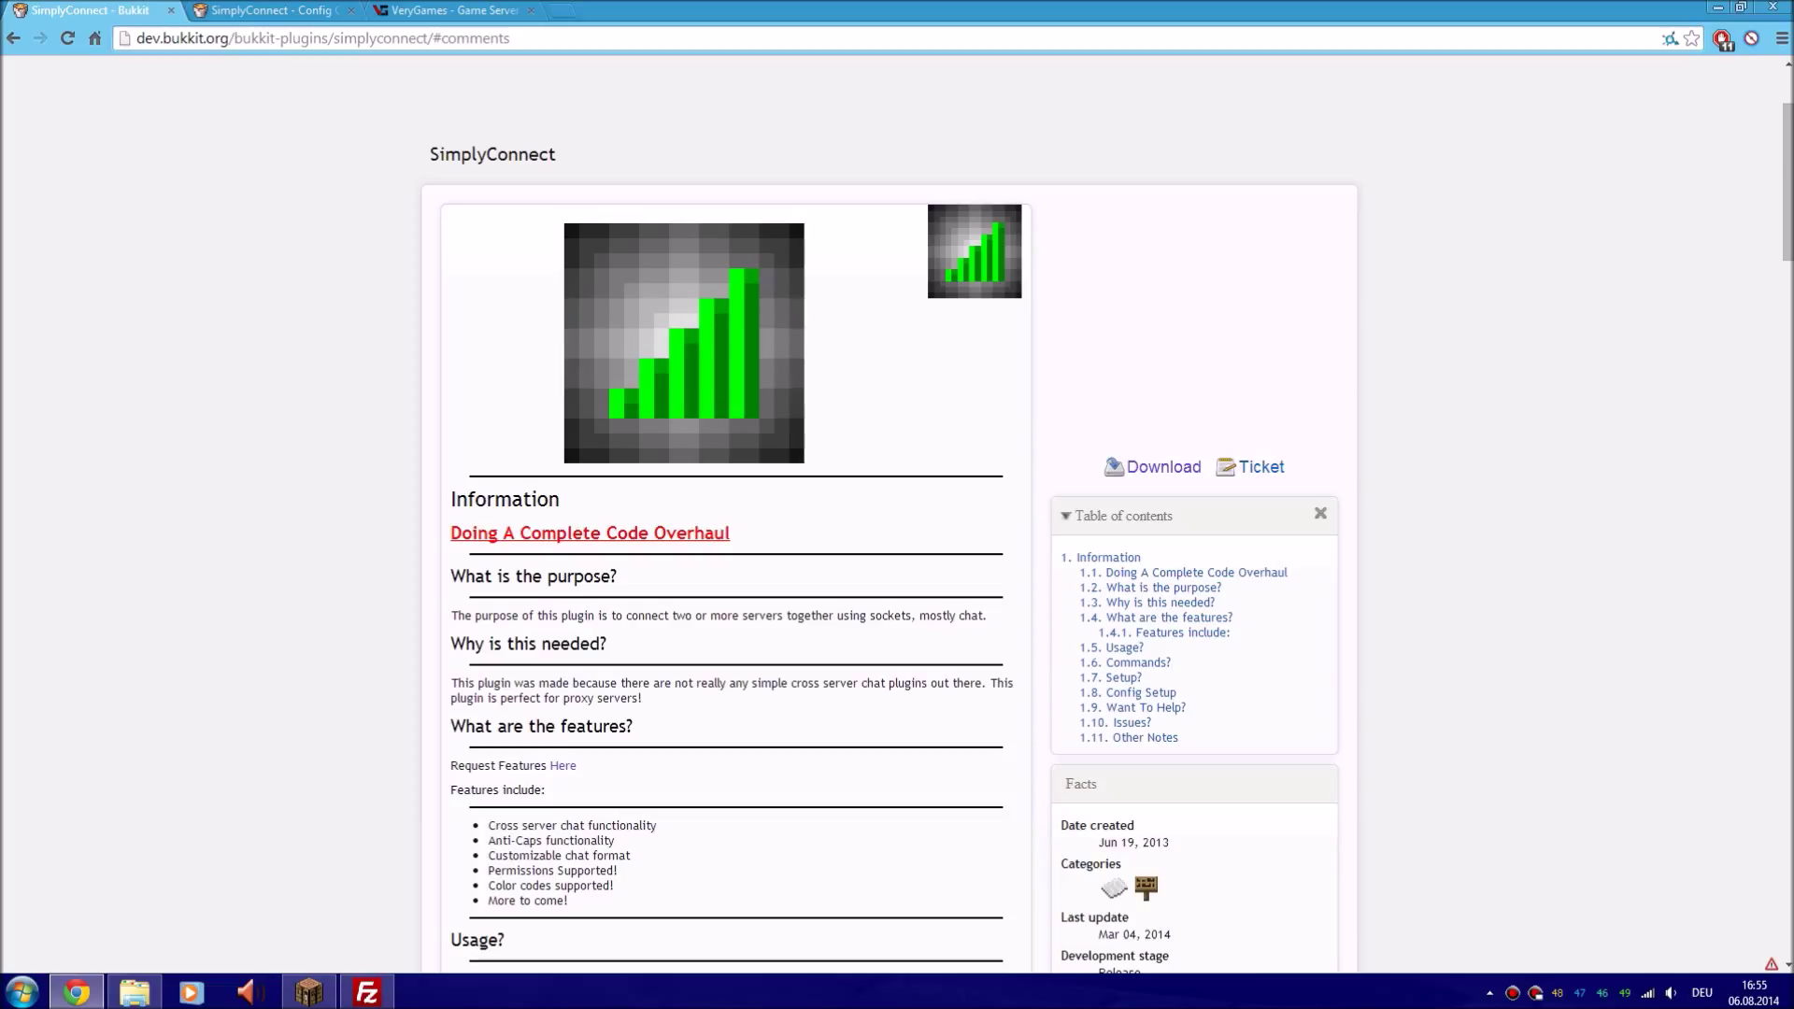
{"action": "left_click_drag", "start_coordinate": [731, 533], "coordinate": [461, 533]}
{"action": "left_click", "coordinate": [460, 532]}
{"action": "key", "text": "ctrl+Tab"}
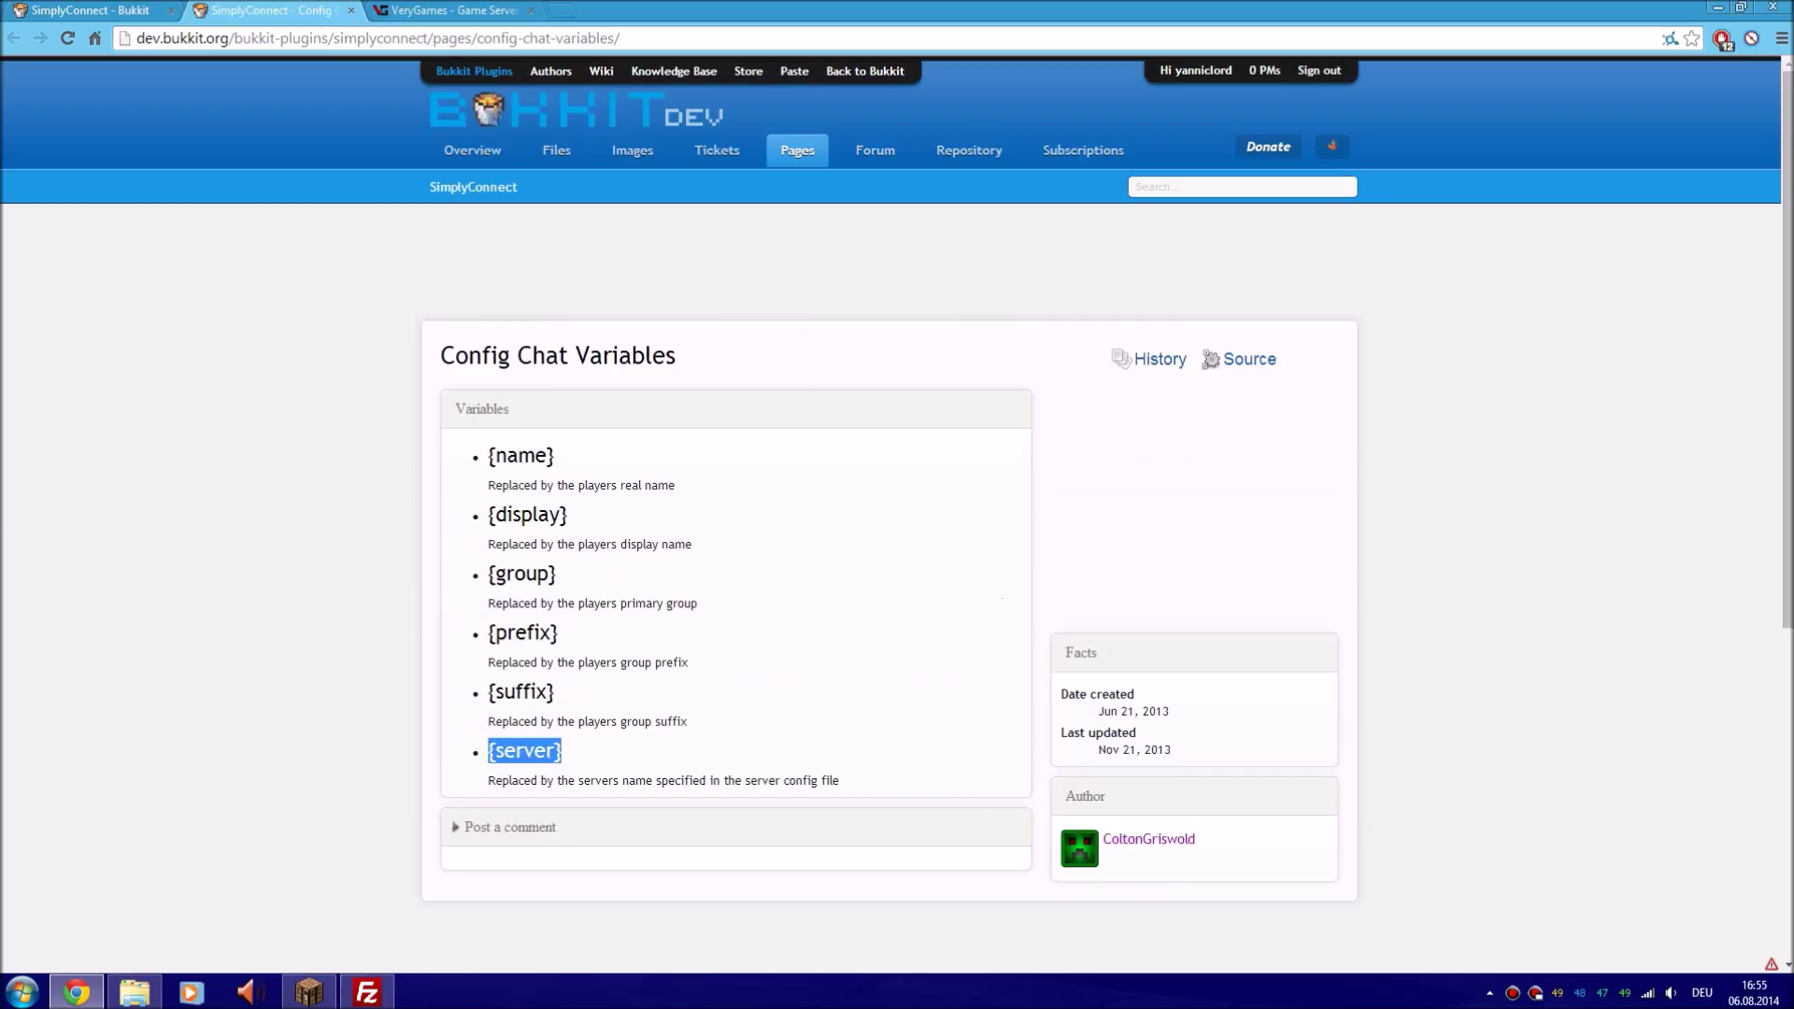
{"action": "left_click", "coordinate": [524, 751]}
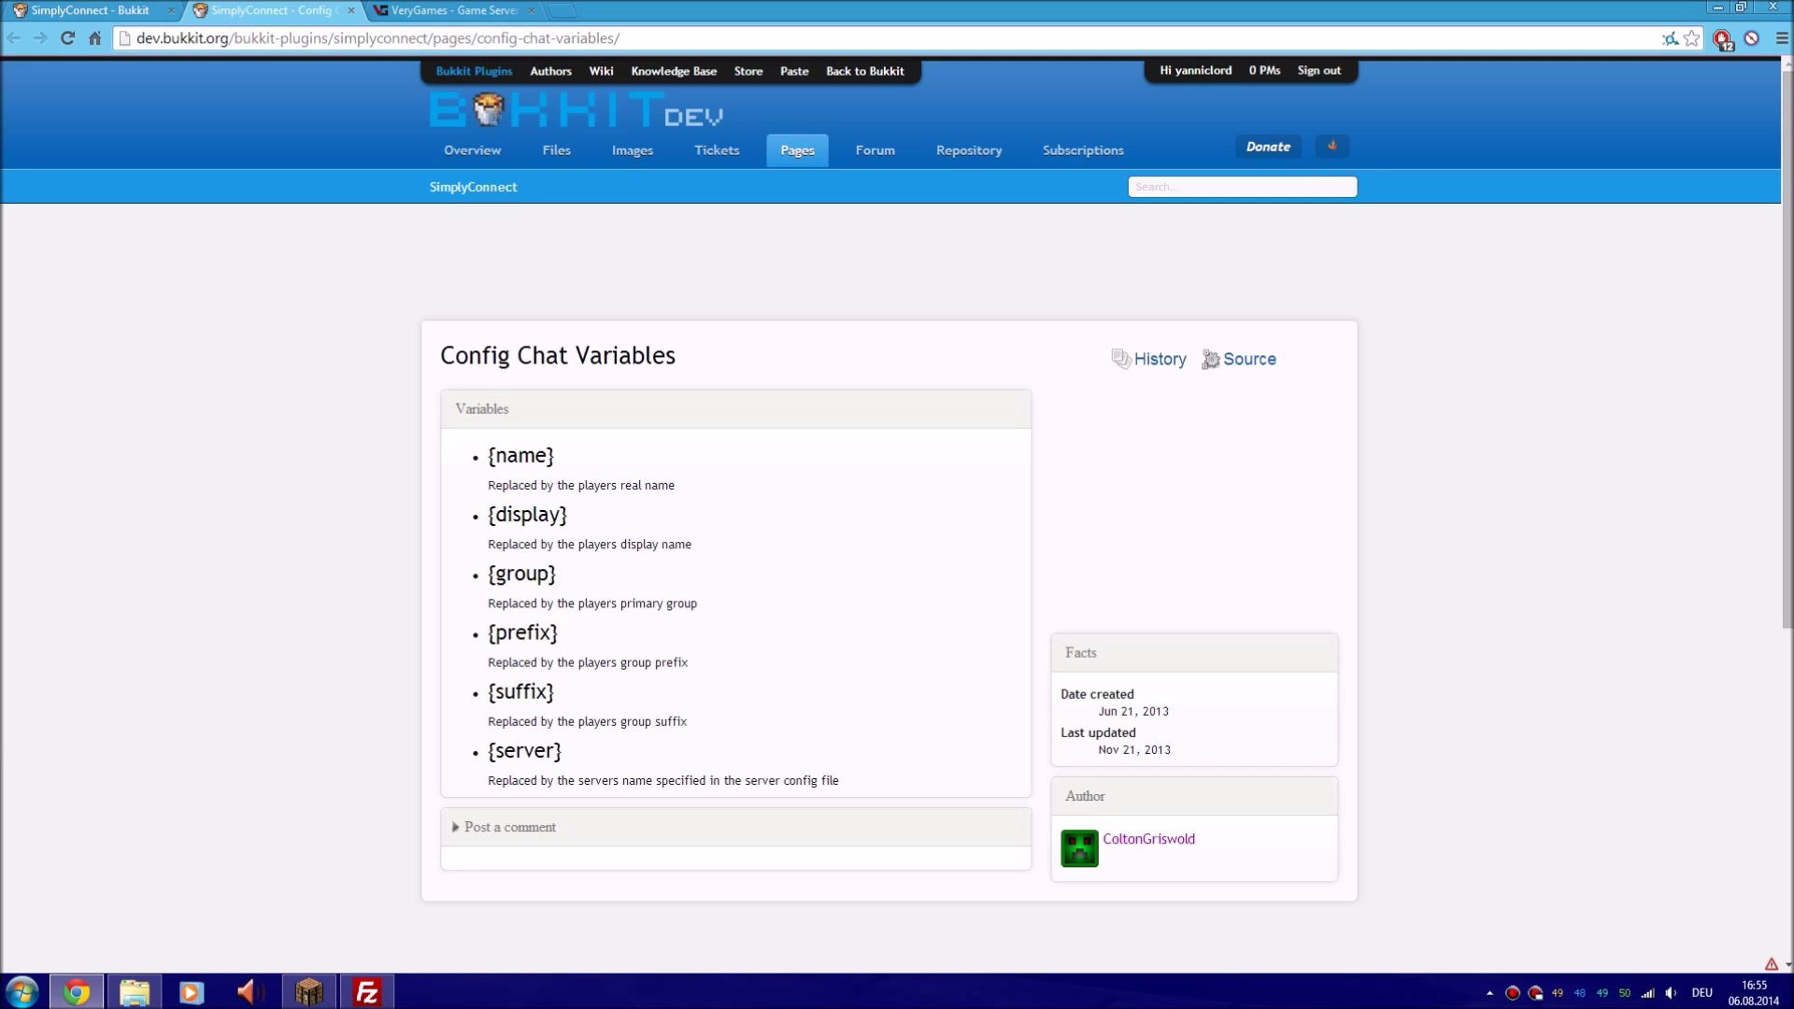
{"action": "key", "text": "ctrl+shift+Tab"}
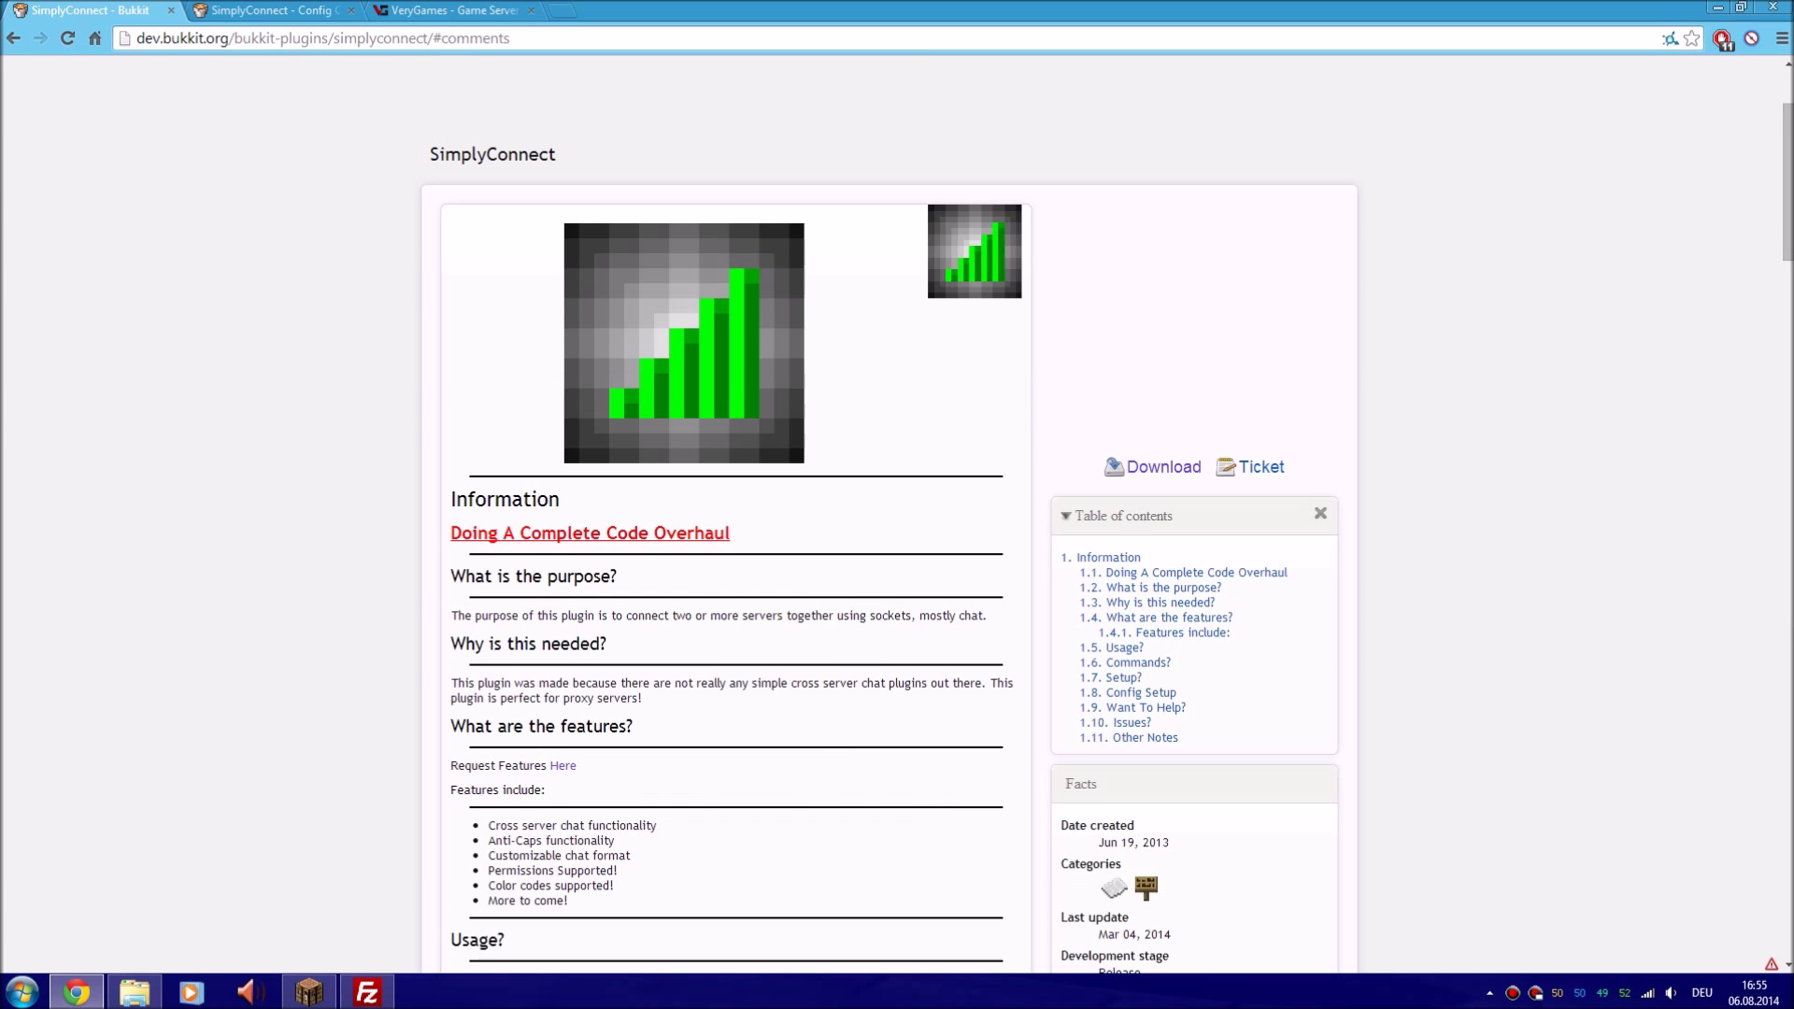
{"action": "scroll", "coordinate": [897, 514], "scroll_direction": "down", "scroll_amount": 8}
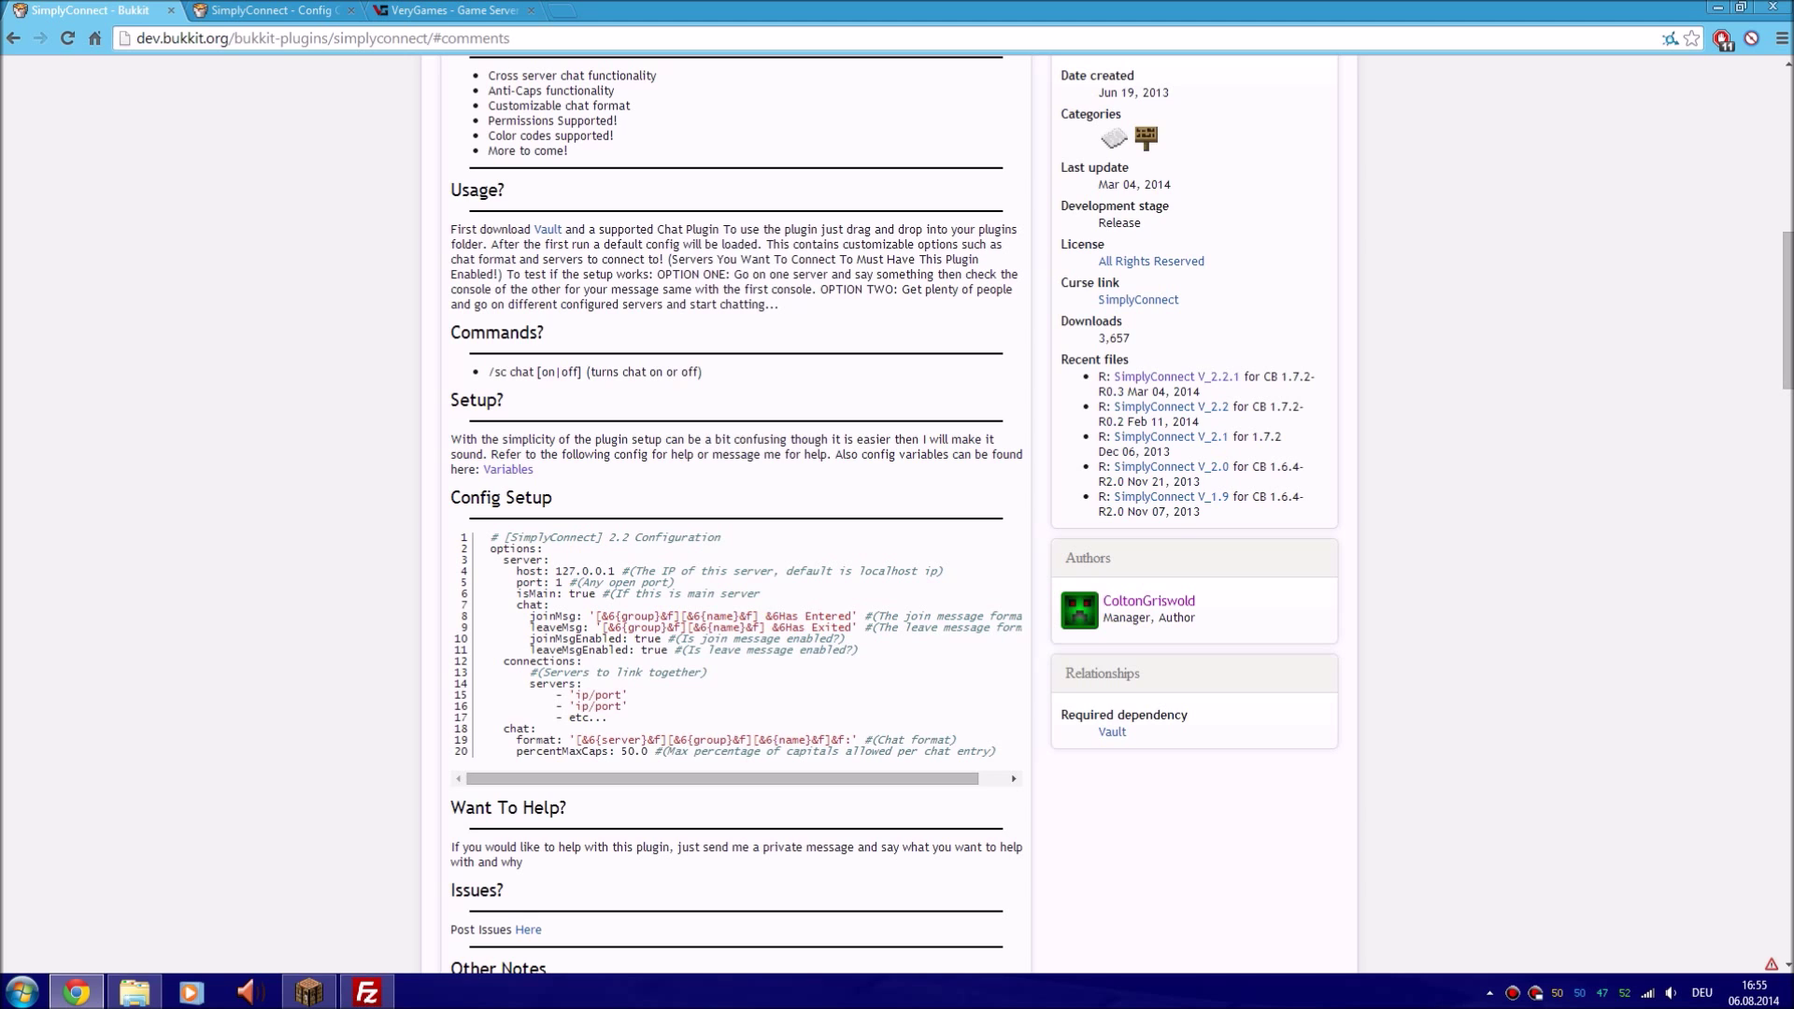
{"action": "scroll", "coordinate": [897, 514], "scroll_direction": "up", "scroll_amount": 8}
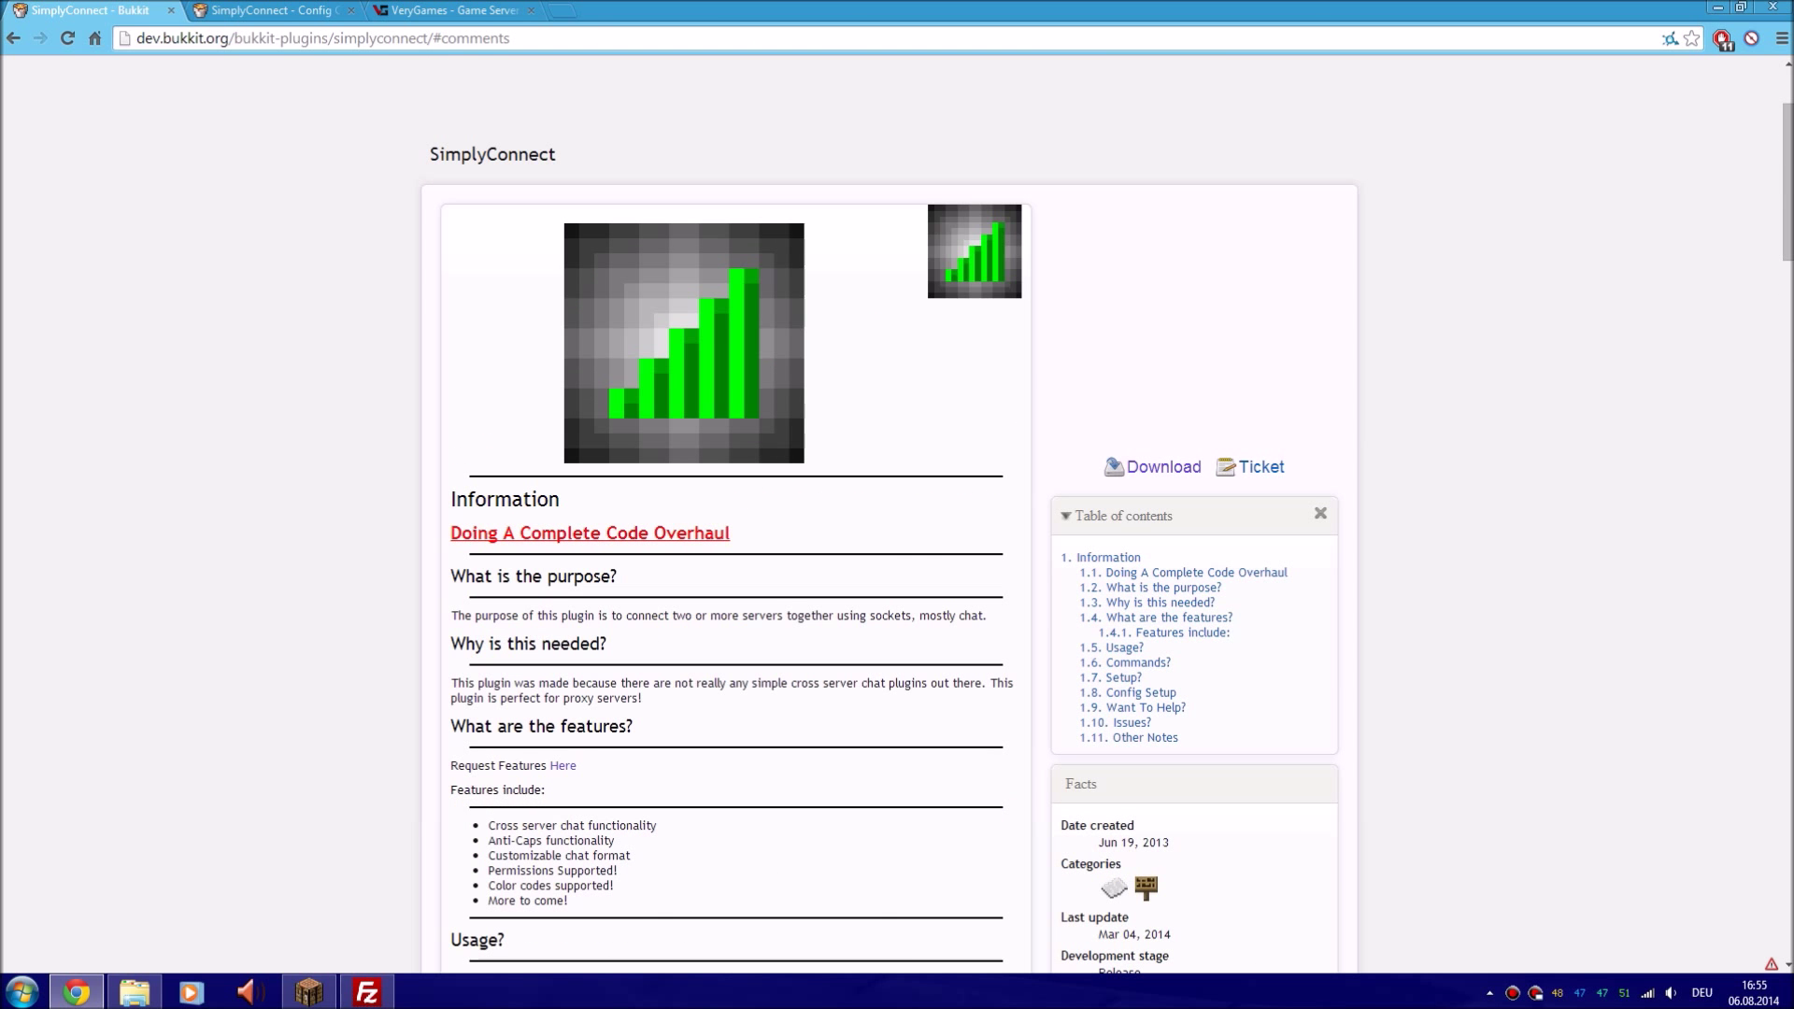
Minimize the Chrome and FileZilla windows, and delete the Server 1 and Server 2 folders from the desktop
{"action": "left_click", "coordinate": [1717, 7]}
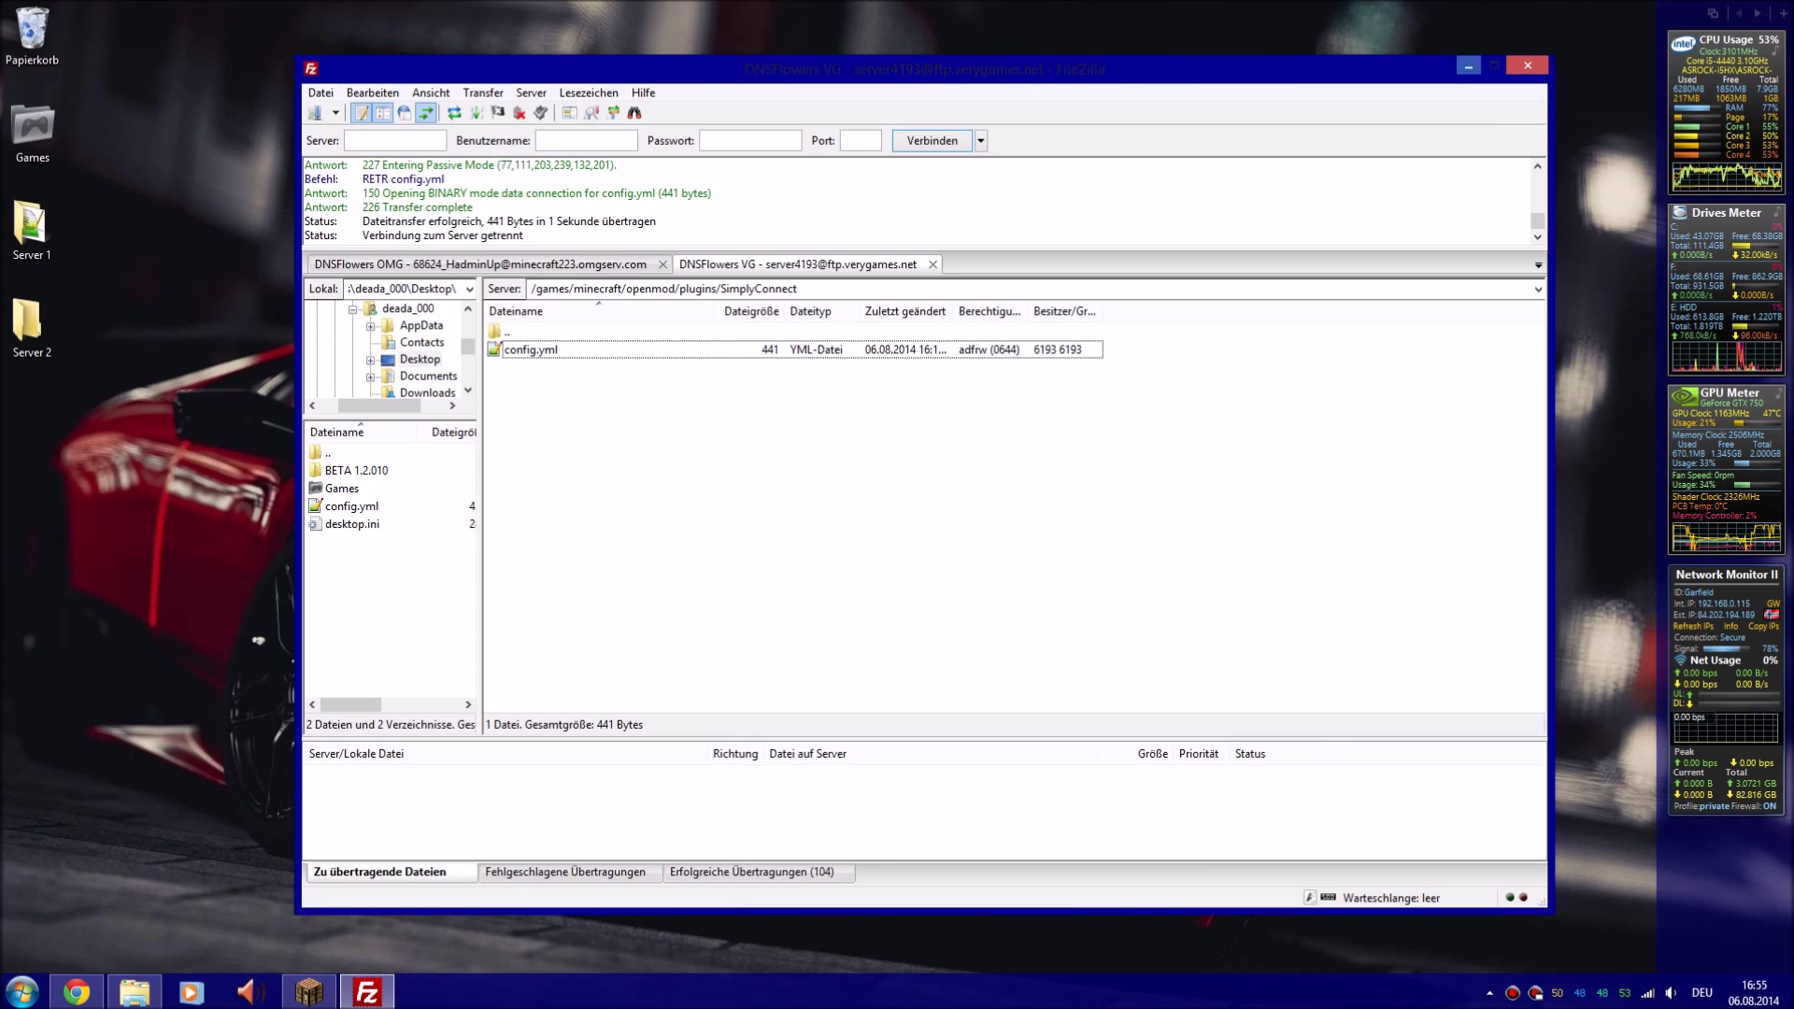
{"action": "left_click", "coordinate": [1468, 65]}
{"action": "left_click_drag", "start_coordinate": [117, 378], "coordinate": [33, 32]}
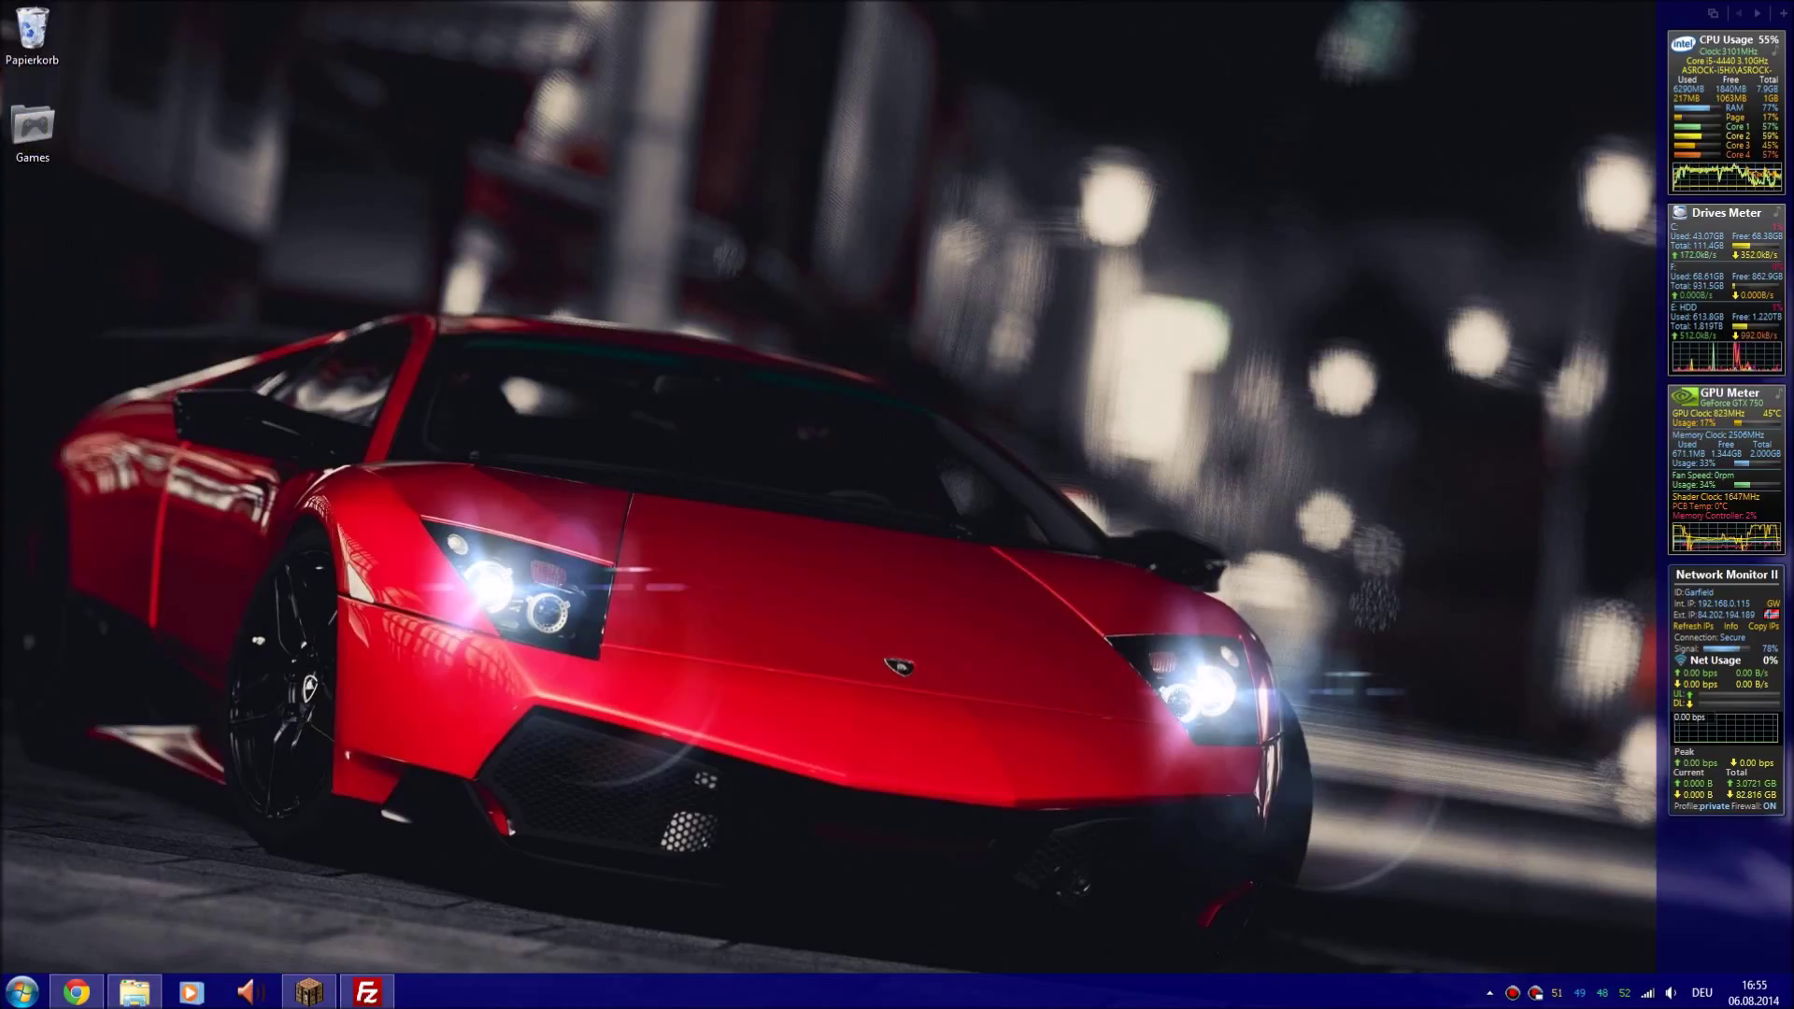